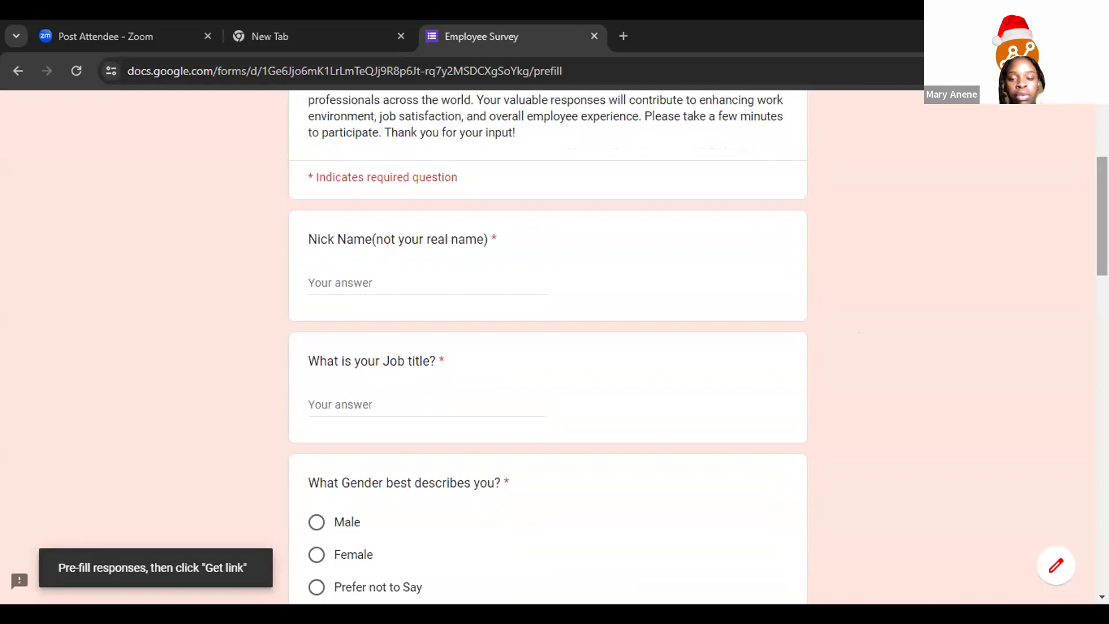
Step: Review all questions of the Employee Survey form, from the nickname to the overall job satisfaction rating
scroll(547, 346, "down", 1)
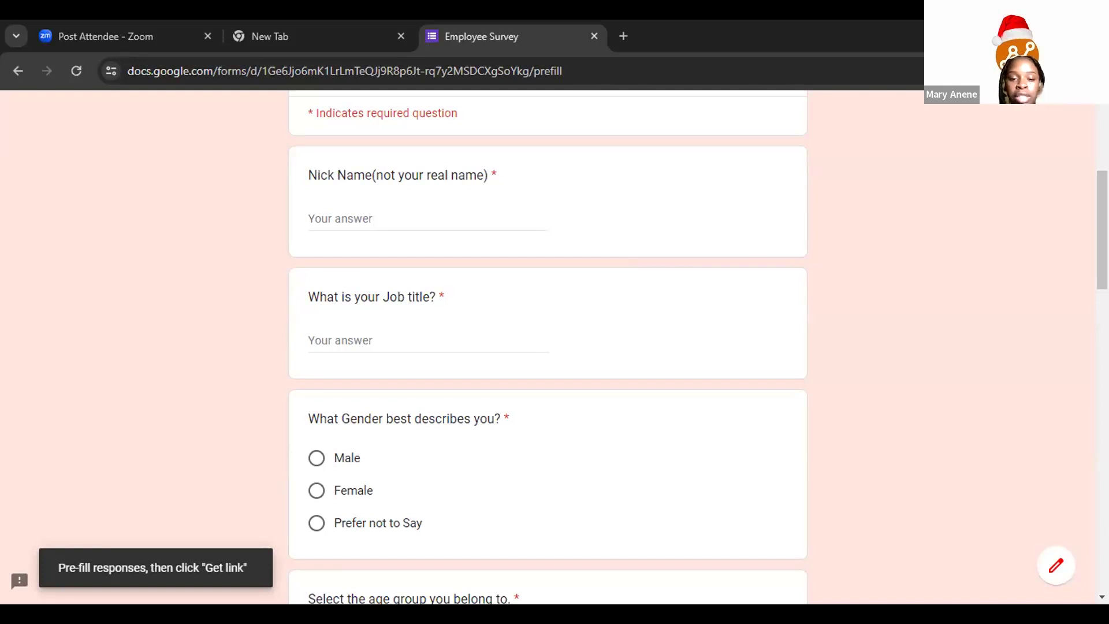
scroll(548, 347, "down", 2)
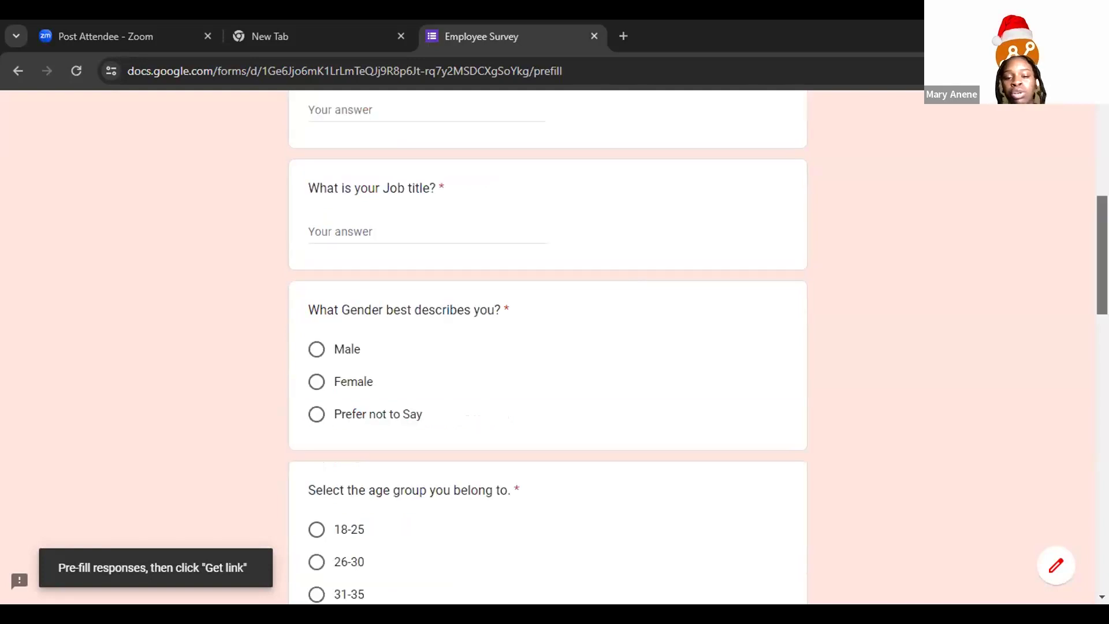
scroll(548, 346, "down", 1)
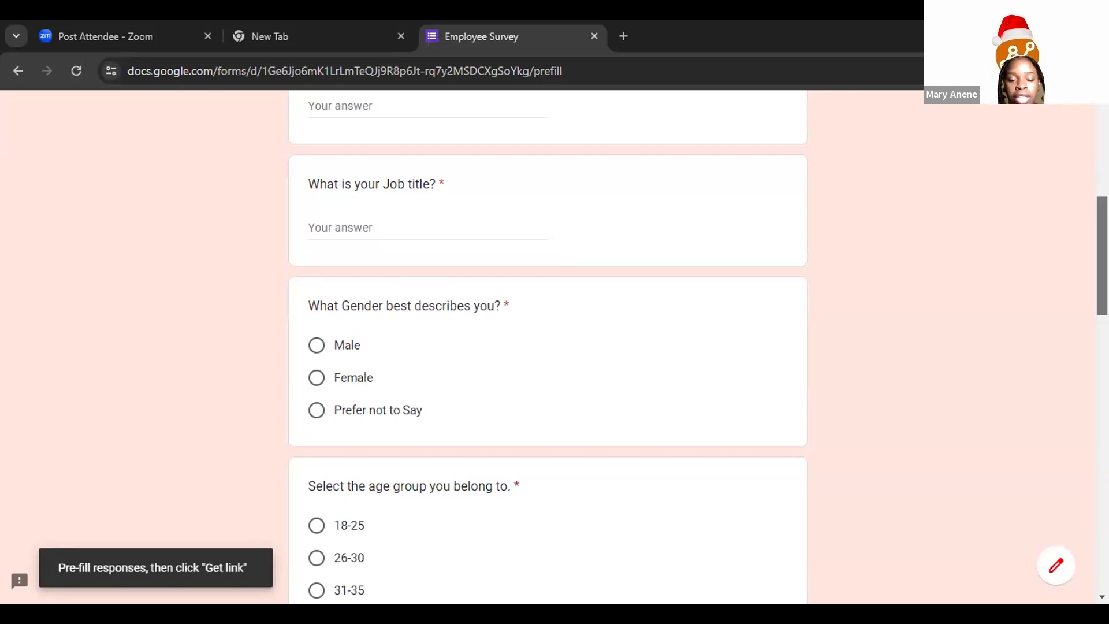
left_click_drag(1101, 256, 1102, 255)
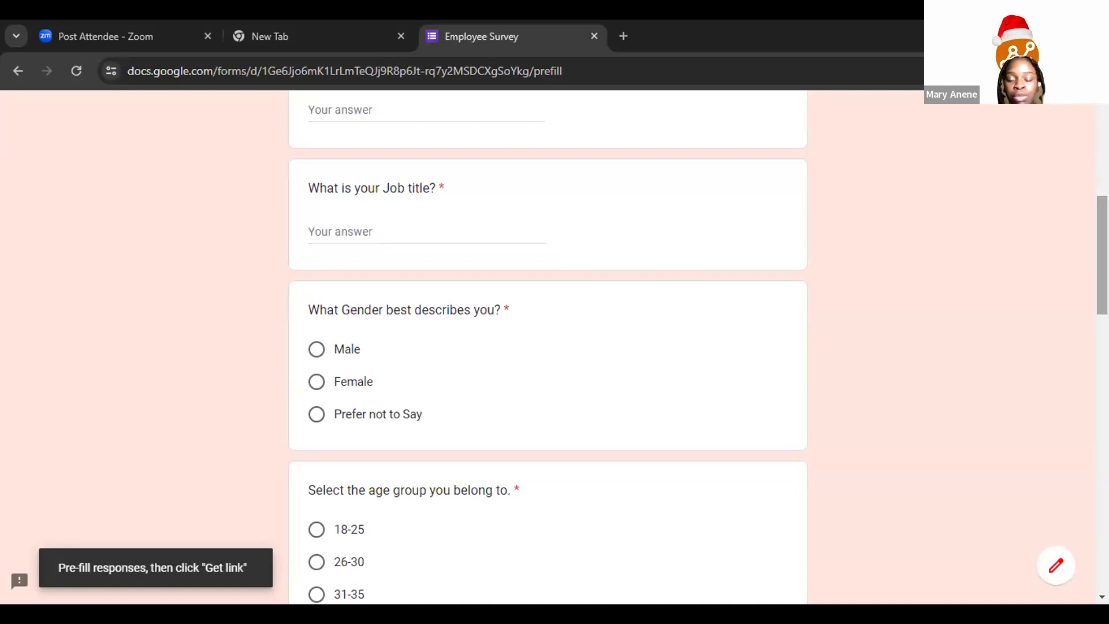
scroll(549, 347, "down", 2)
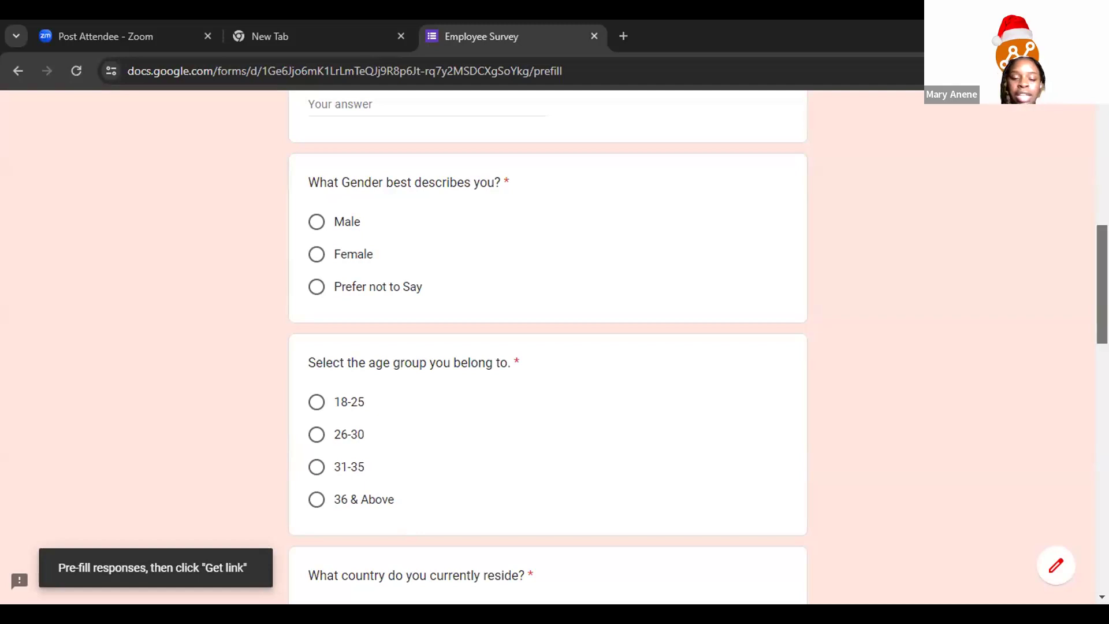
scroll(547, 347, "down", 5)
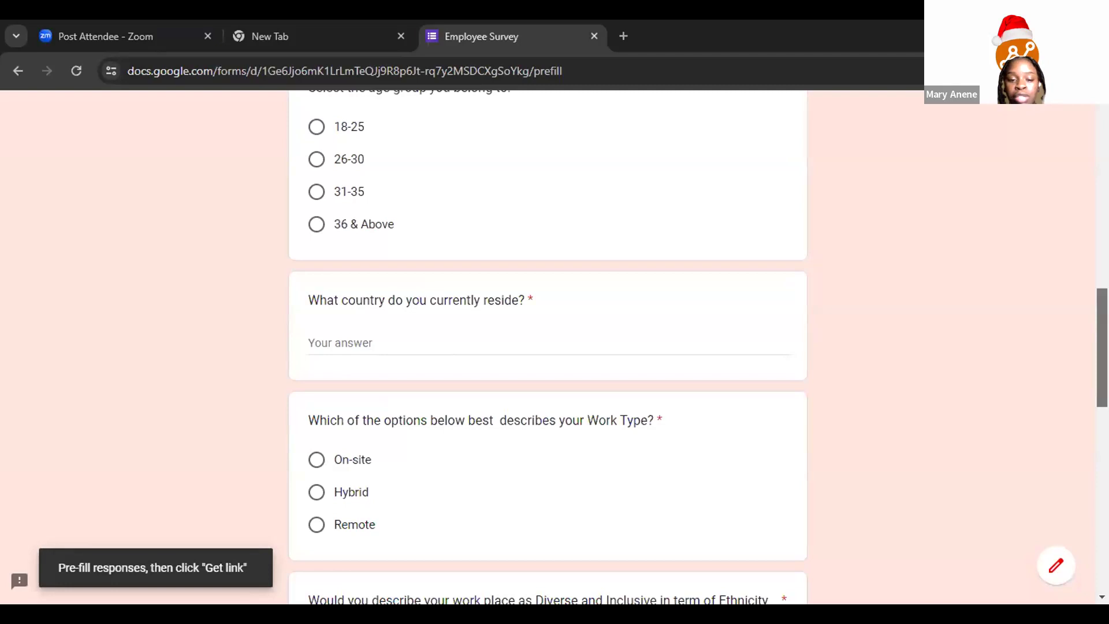
scroll(548, 347, "down", 1)
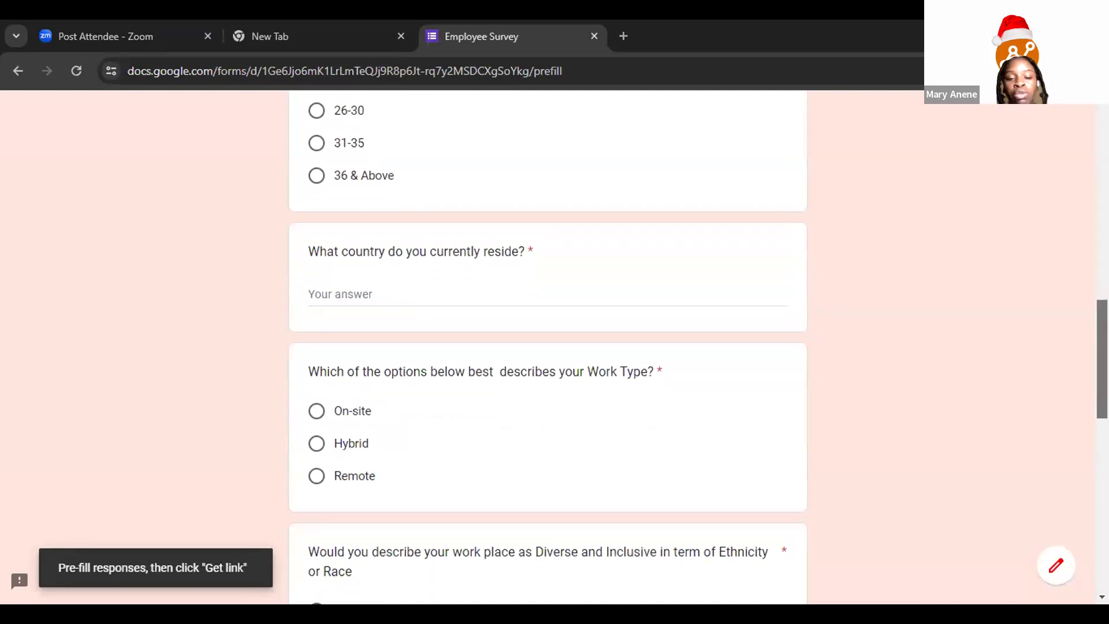
scroll(548, 347, "up", 1)
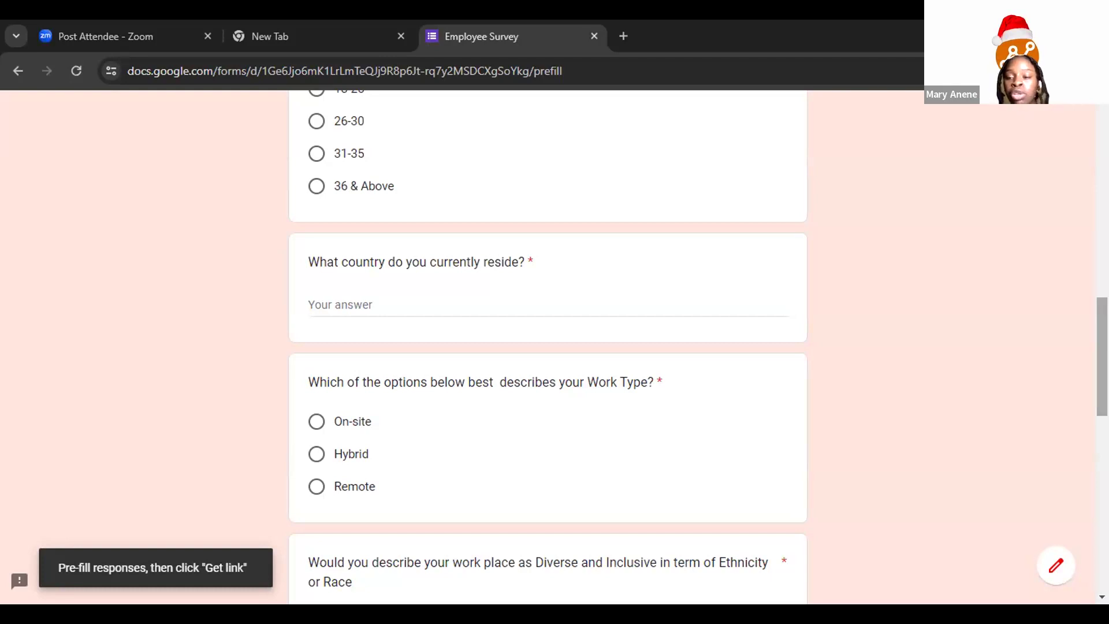
scroll(547, 347, "down", 3)
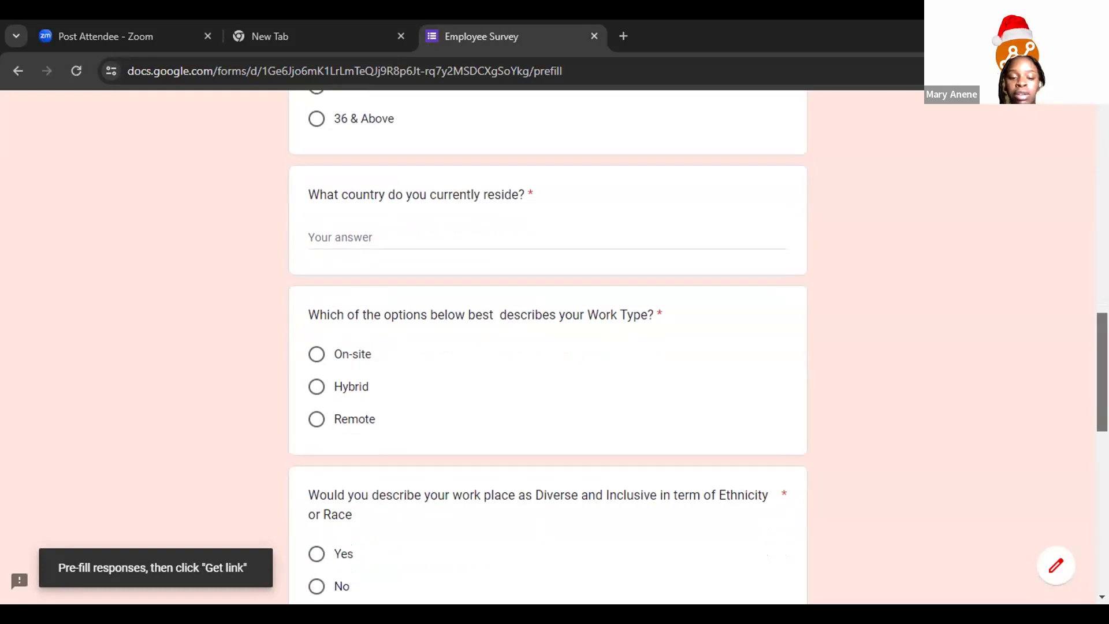
scroll(547, 346, "down", 1)
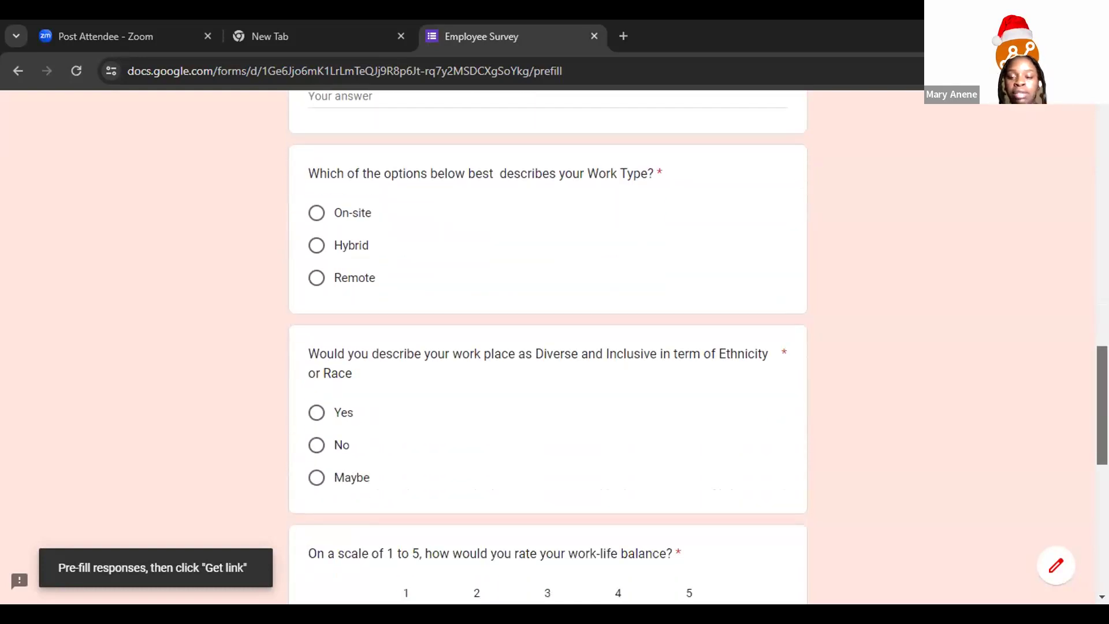
scroll(548, 347, "down", 1)
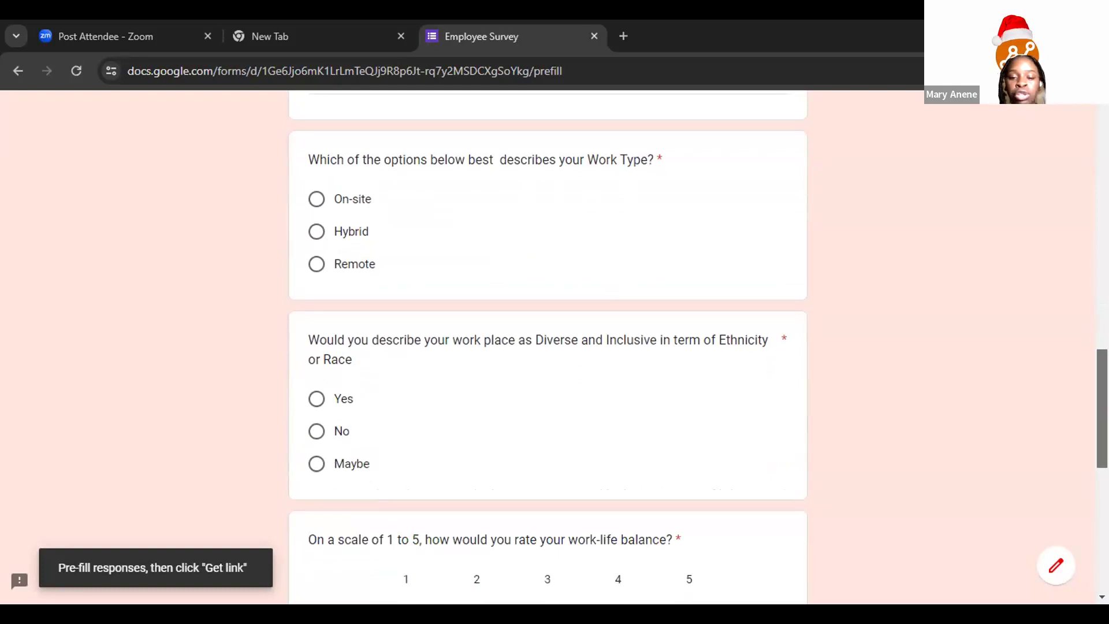
scroll(547, 346, "up", 1)
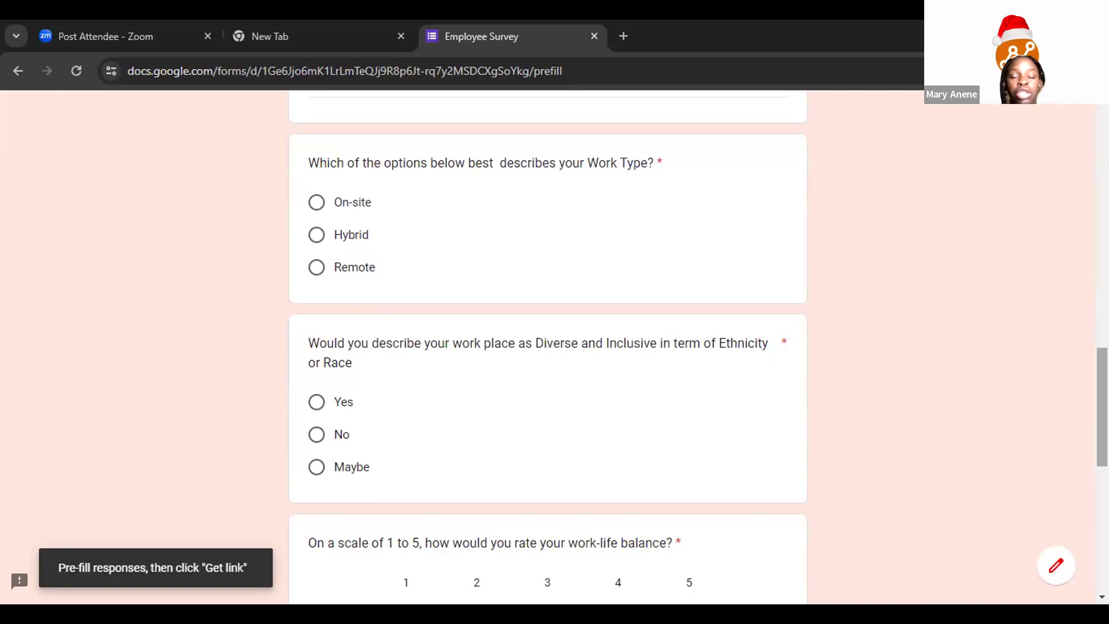
scroll(549, 346, "down", 3)
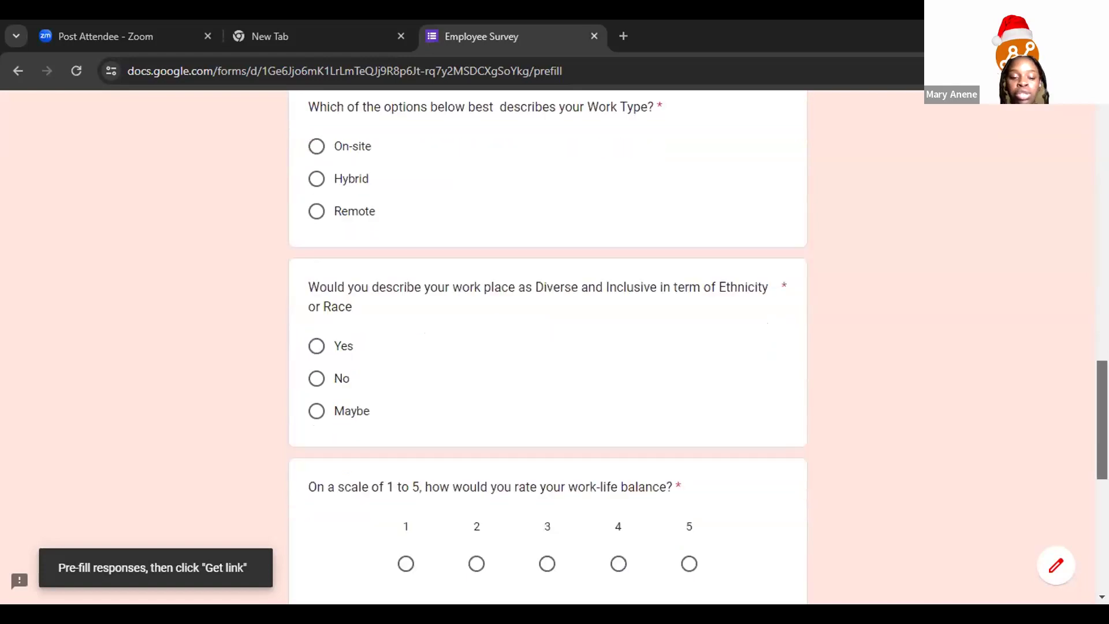
scroll(549, 346, "up", 1)
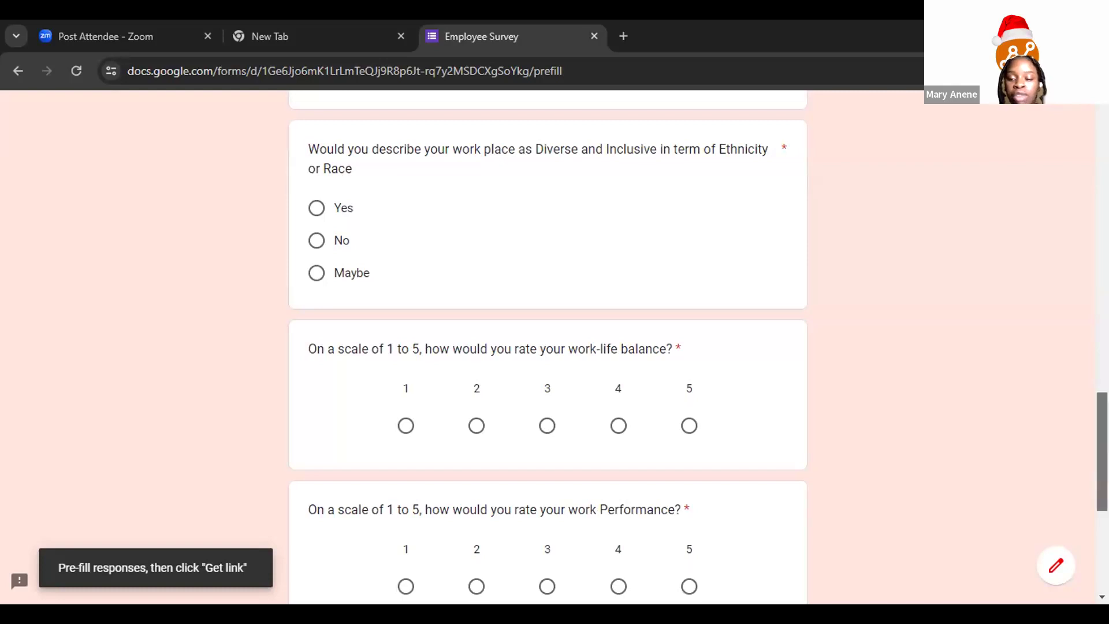
scroll(548, 346, "down", 3)
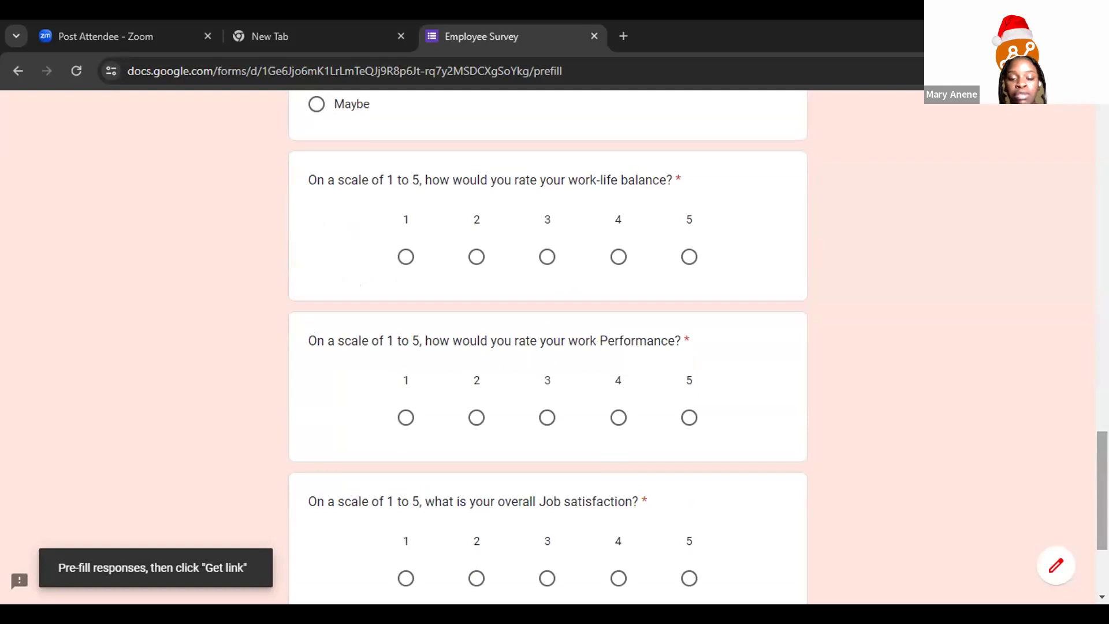
scroll(548, 346, "down", 2)
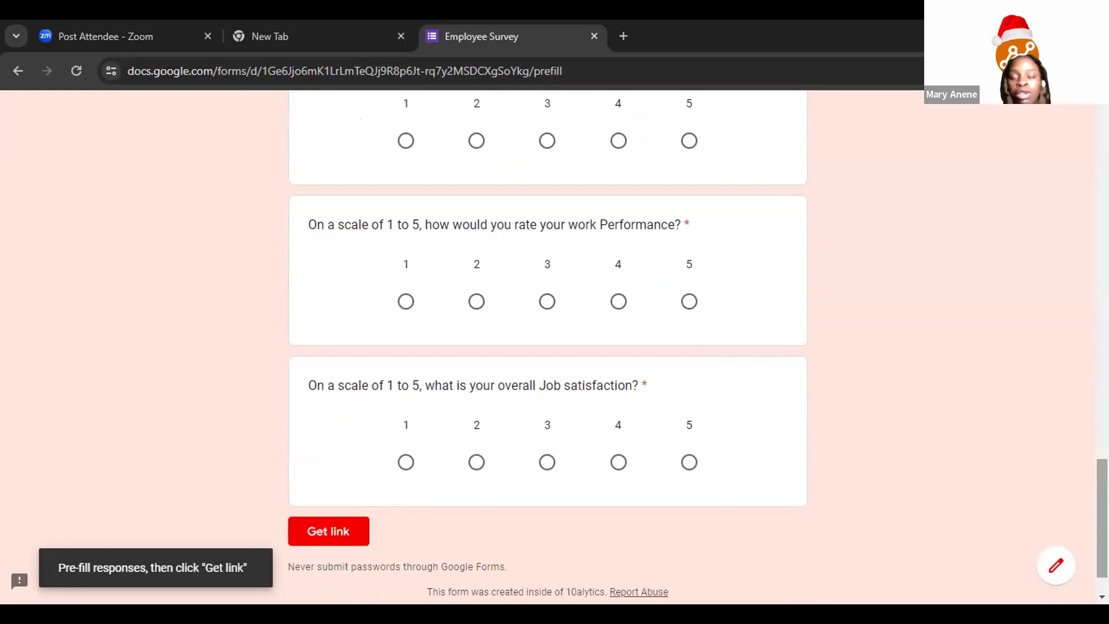
scroll(596, 249, "up", 20)
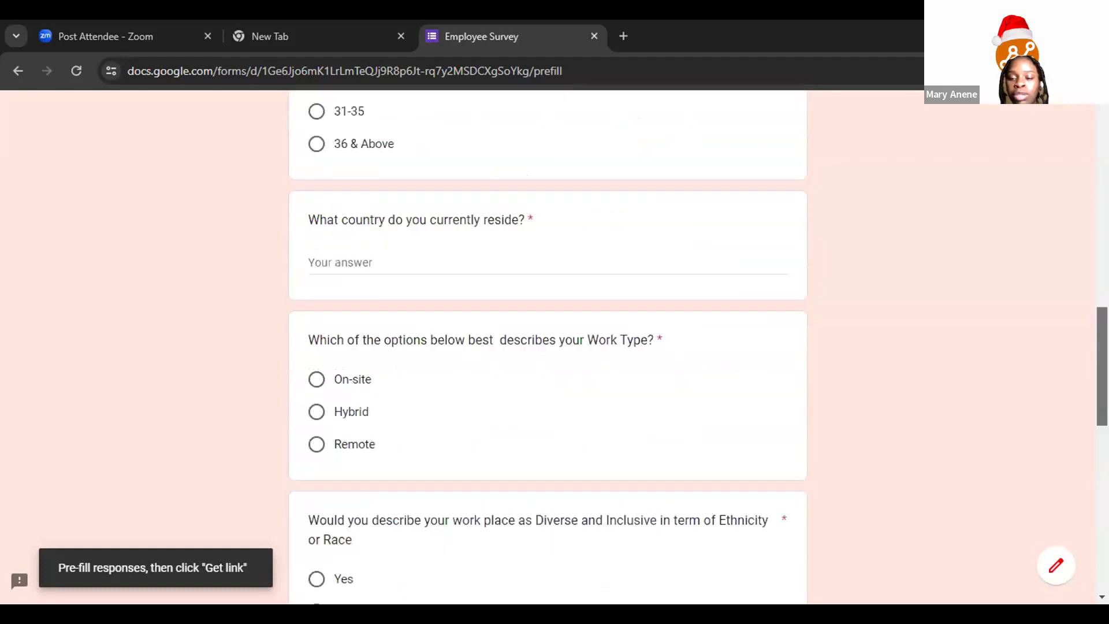
scroll(547, 347, "up", 7)
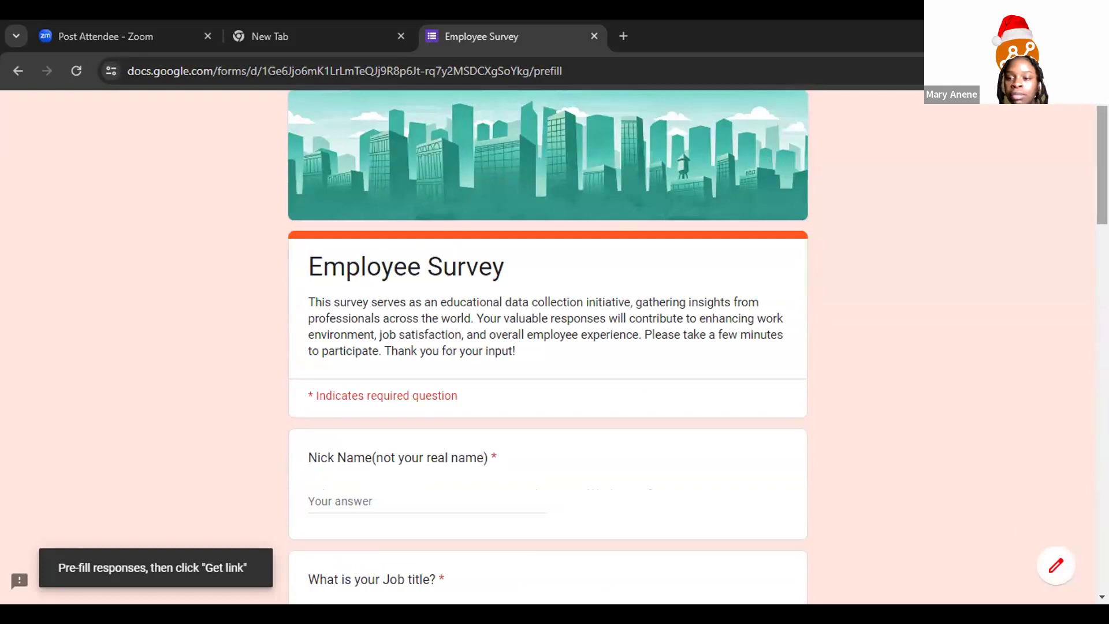
scroll(1072, 279, "up", 1)
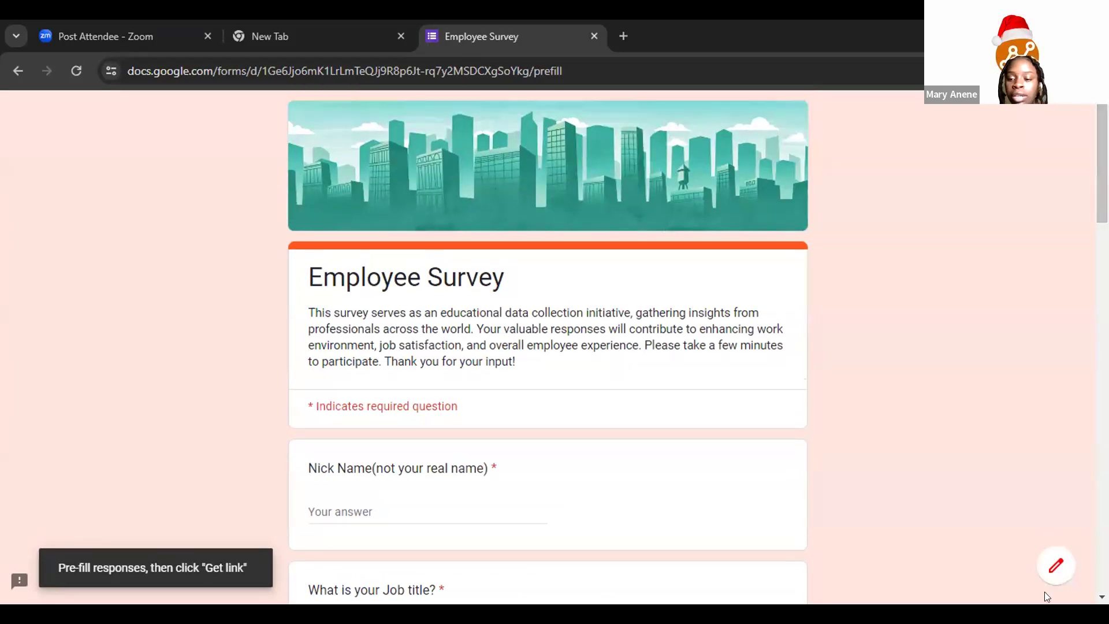
Step: Open the Employee Survey form for editing and view its collected responses in Google Sheets
left_click(1051, 574)
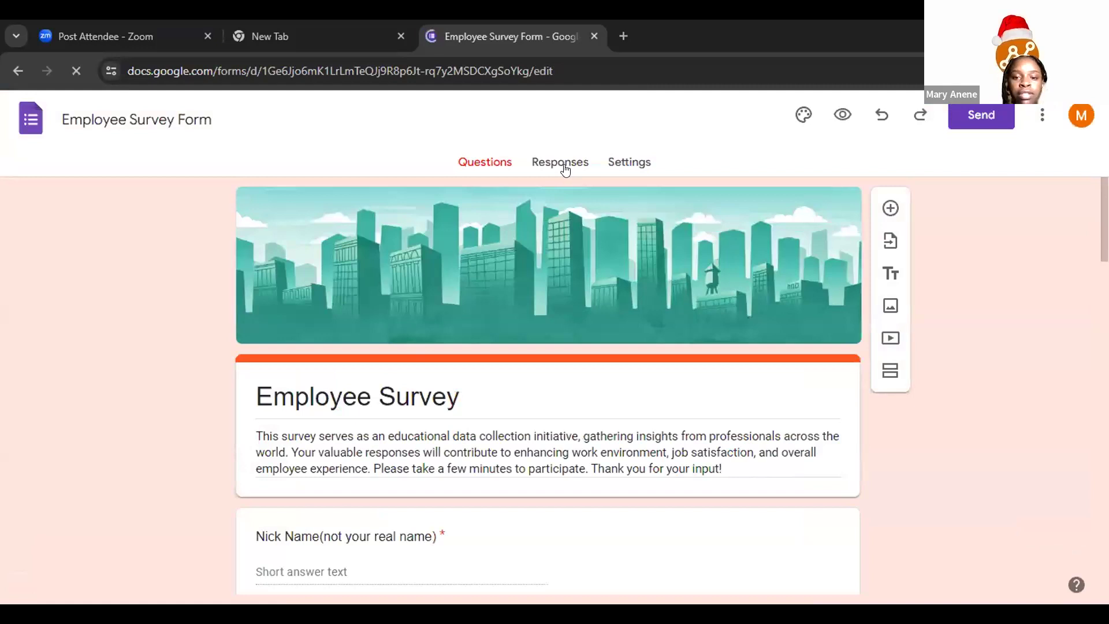
left_click(566, 167)
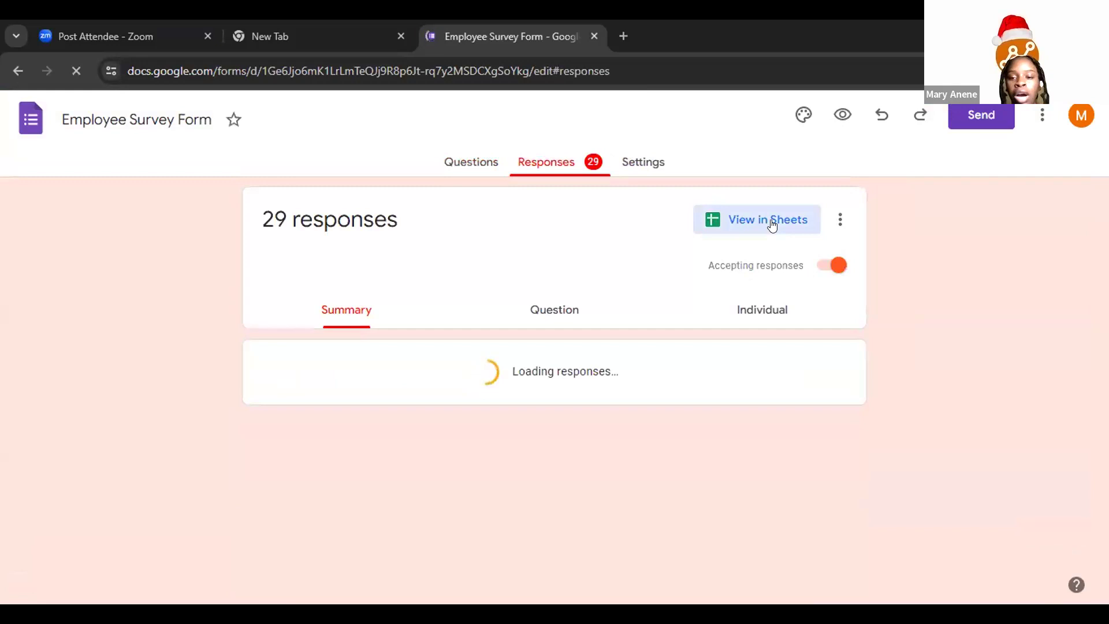
left_click(773, 226)
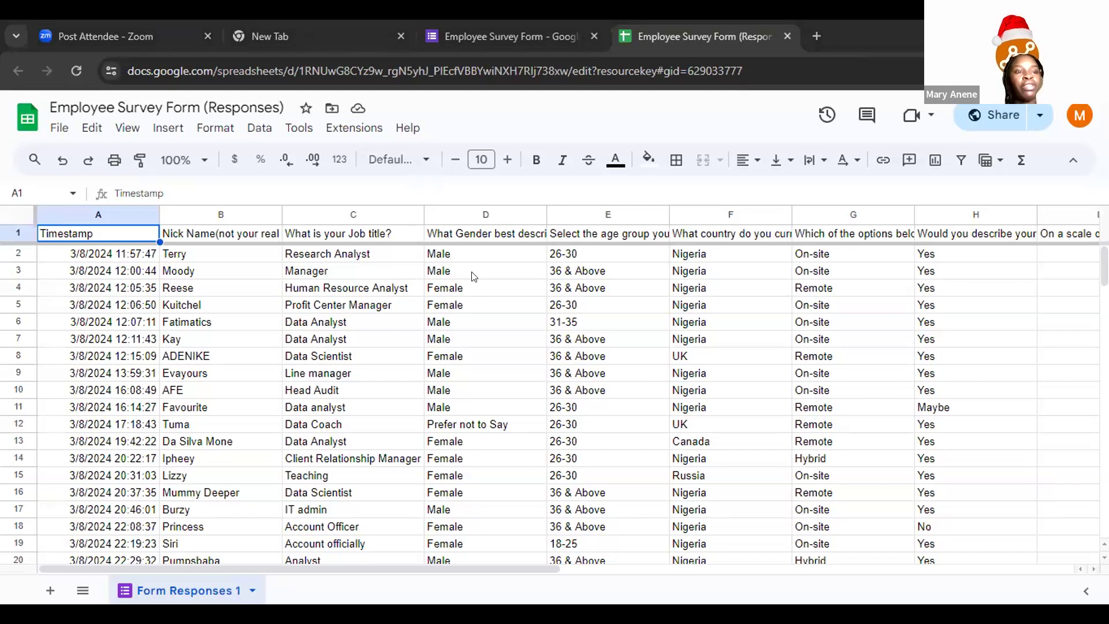
Step: Switch to Power BI Desktop, create a new blank report and expand the ribbon
key("alt+Tab")
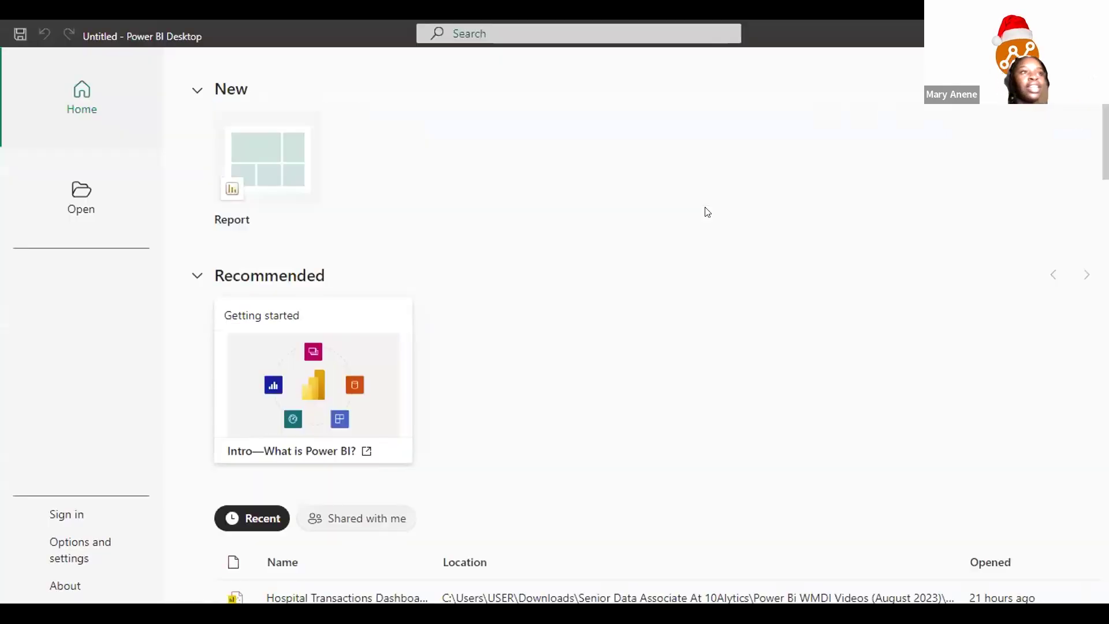
left_click(275, 159)
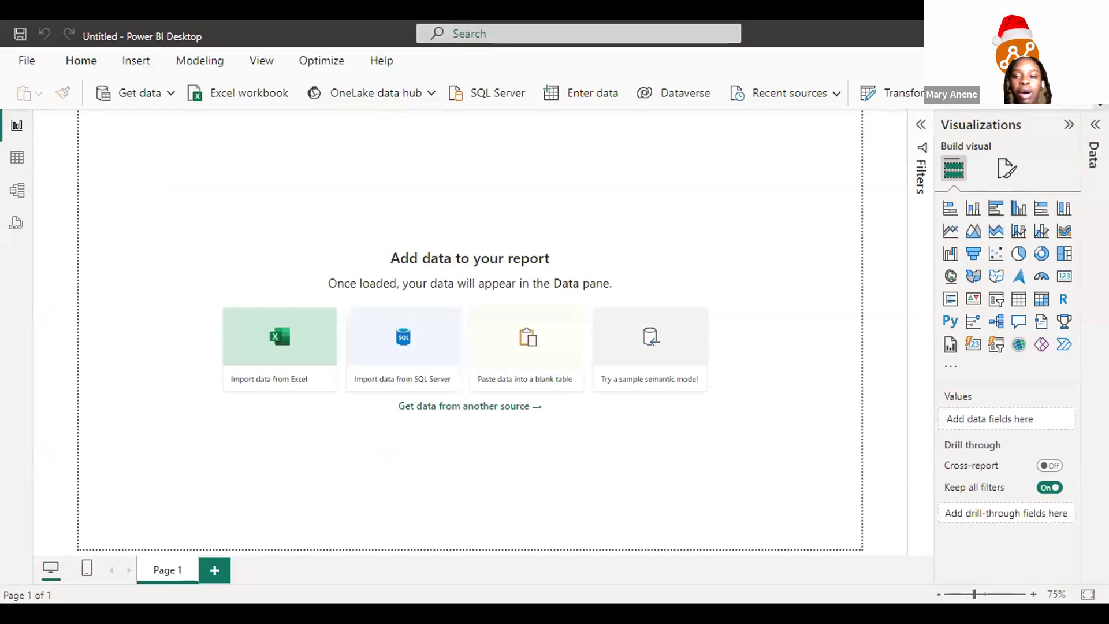
left_click(1100, 104)
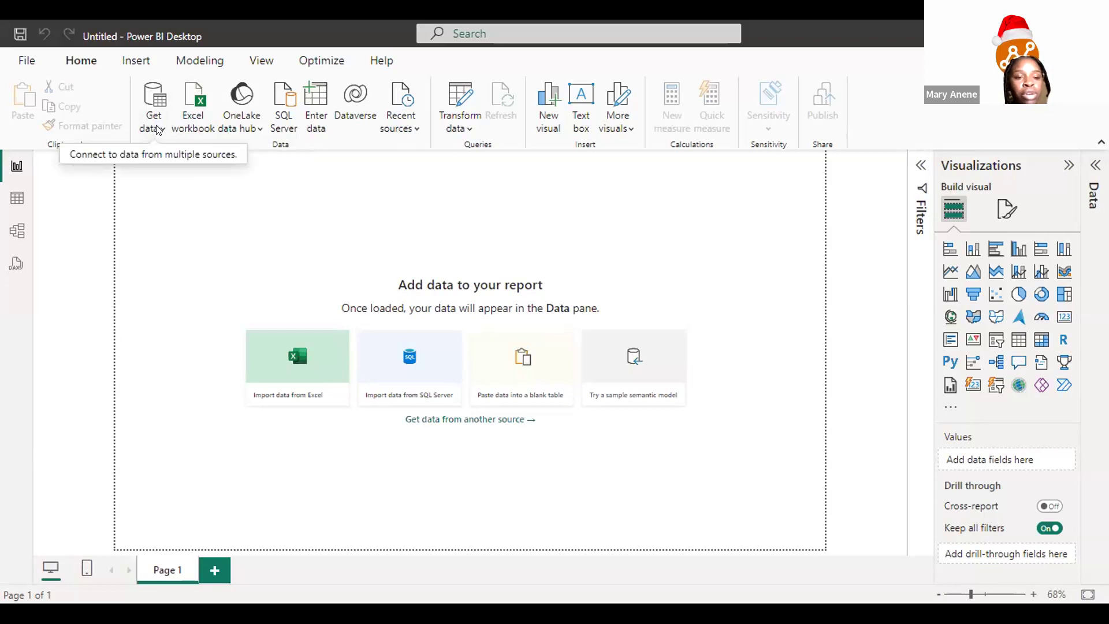
Step: Open the full list of data sources and search it for "GOOG"
left_click(158, 129)
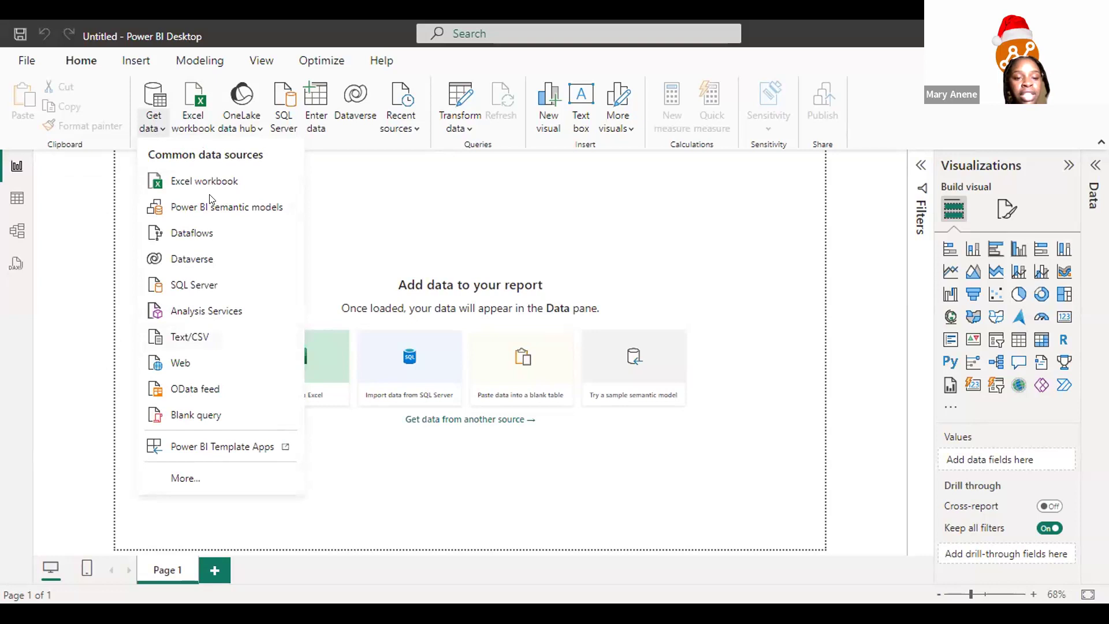
left_click(209, 482)
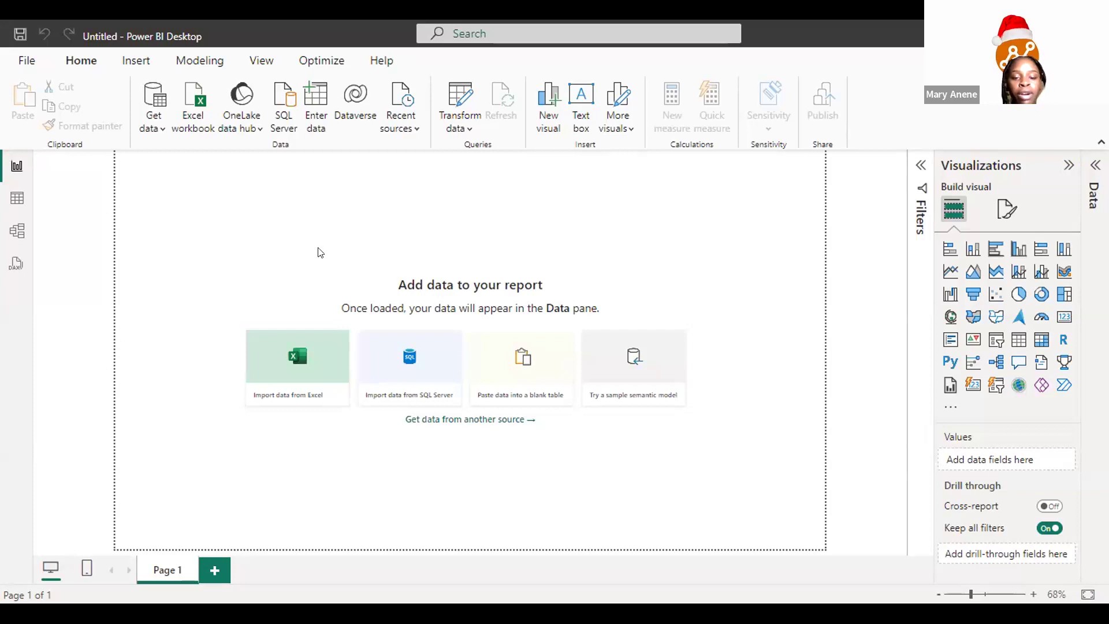
left_click_drag(794, 162, 811, 129)
left_click(385, 108)
left_click(383, 106)
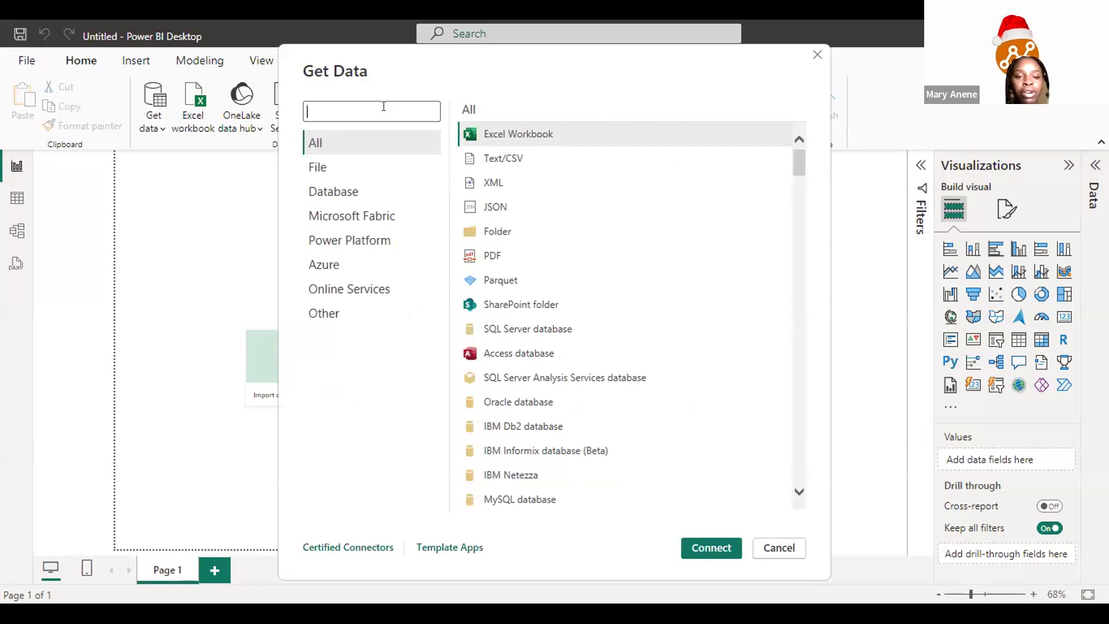
type("GOO")
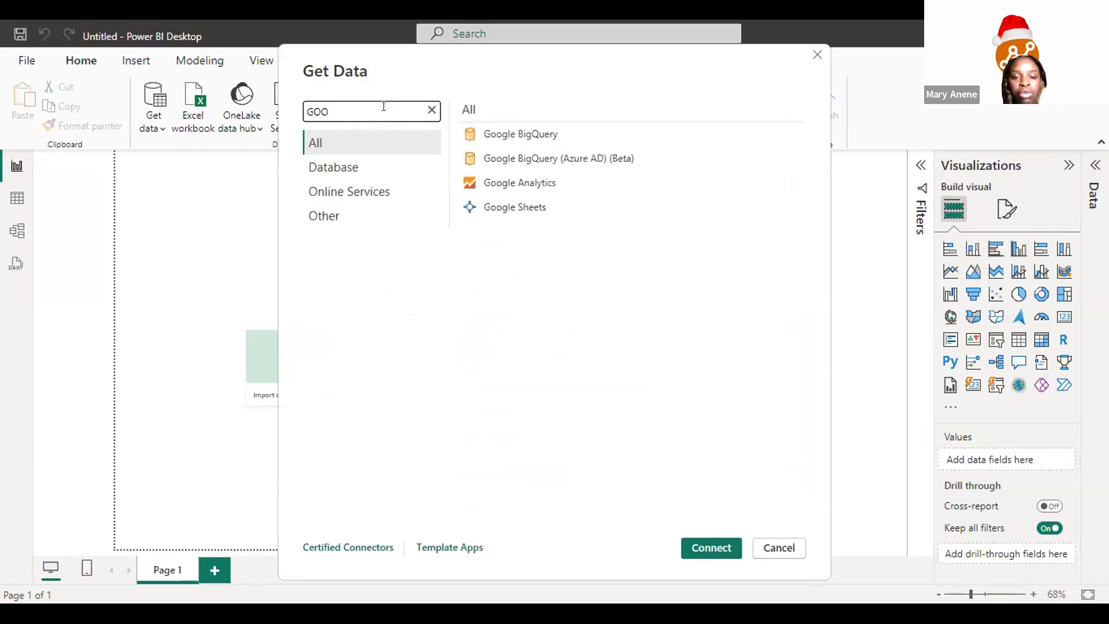
type("G")
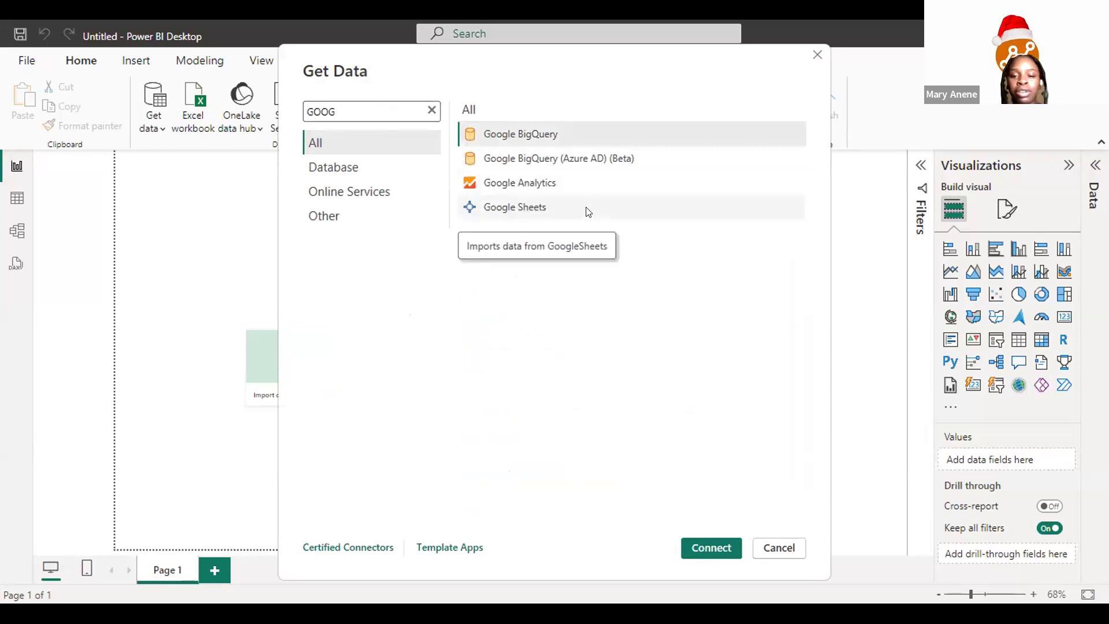
Step: Connect with the Google Sheets connector and accept the third-party service notice
left_click(589, 208)
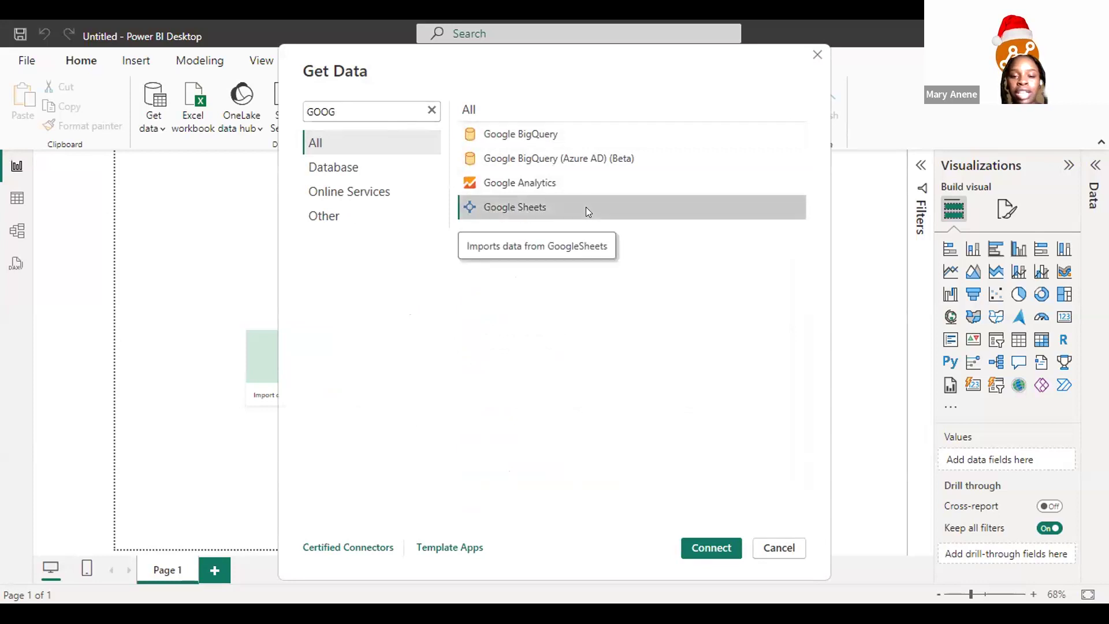
left_click(718, 546)
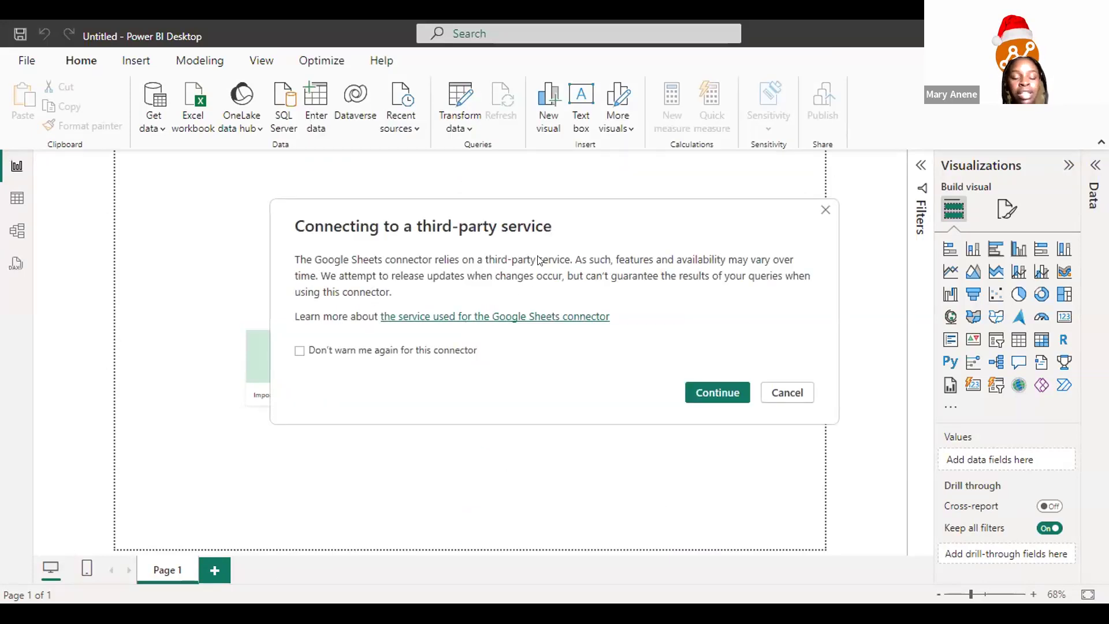
left_click(709, 390)
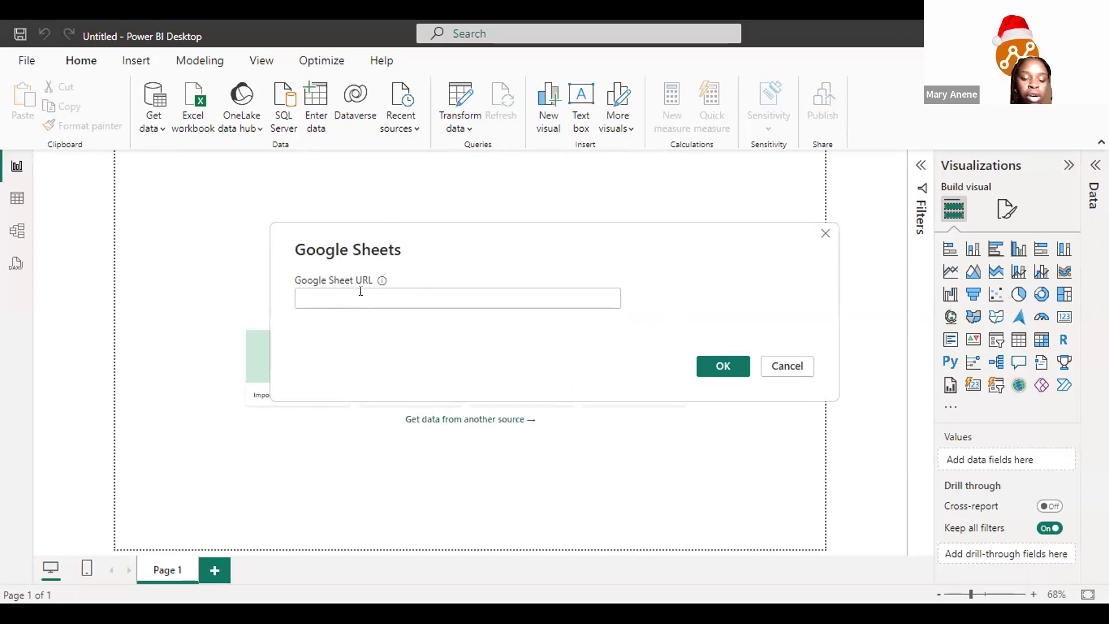
type("WE GO LIVE TODAY - MAR 10 AT 8PM GMT+1")
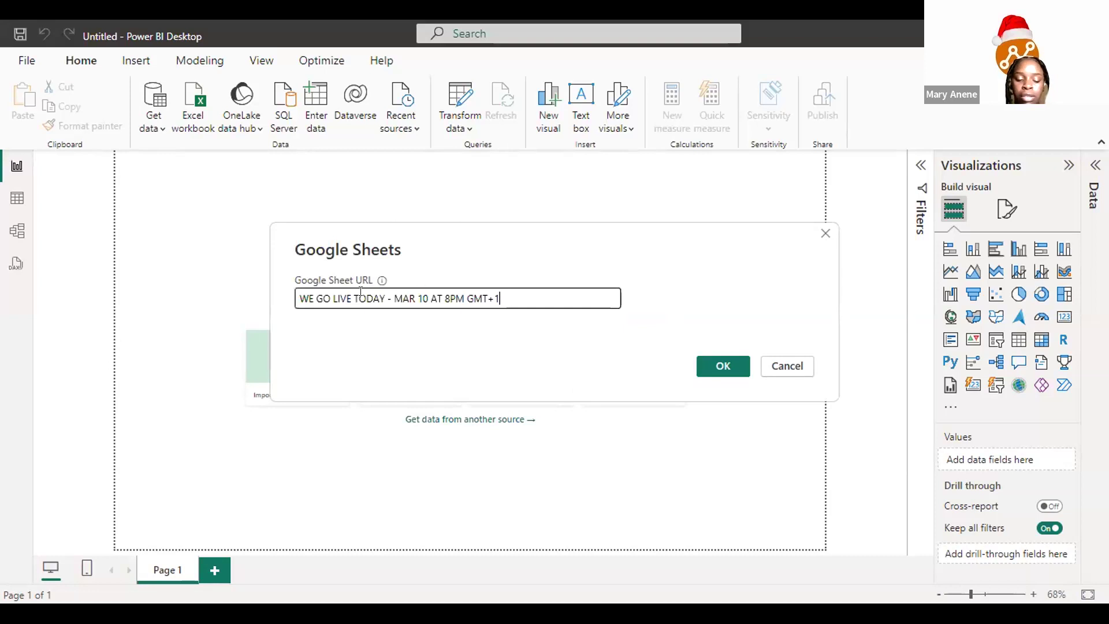
key("ctrl+a")
key("BackSpace")
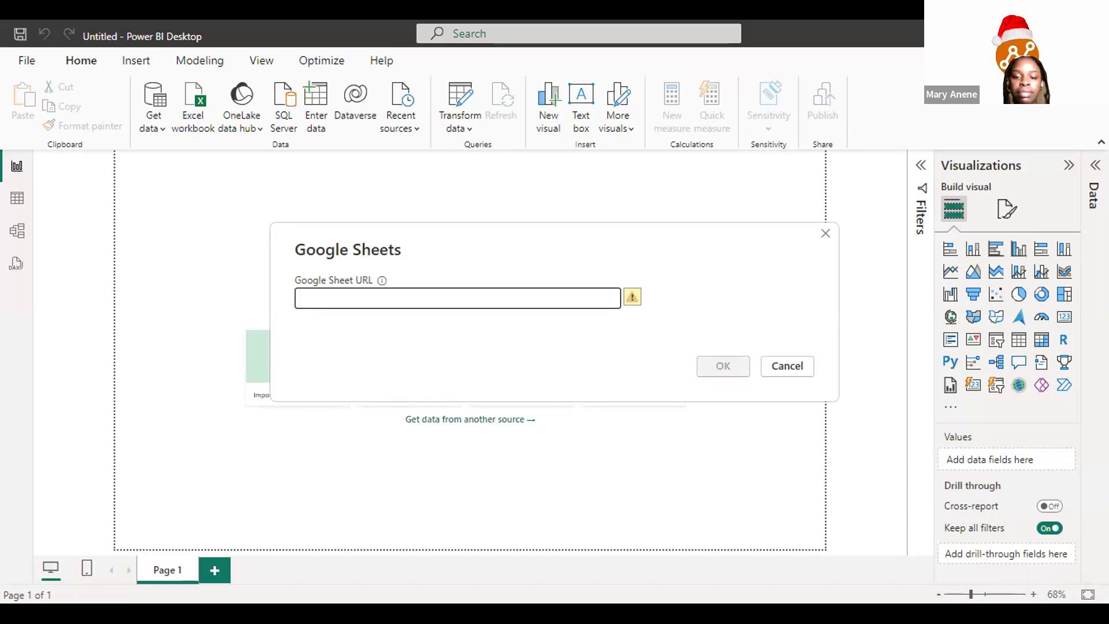
Step: Enter the response sheet's URL as the Google Sheets source, sign in with the Google account and connect
left_click(476, 304)
key("ctrl+v")
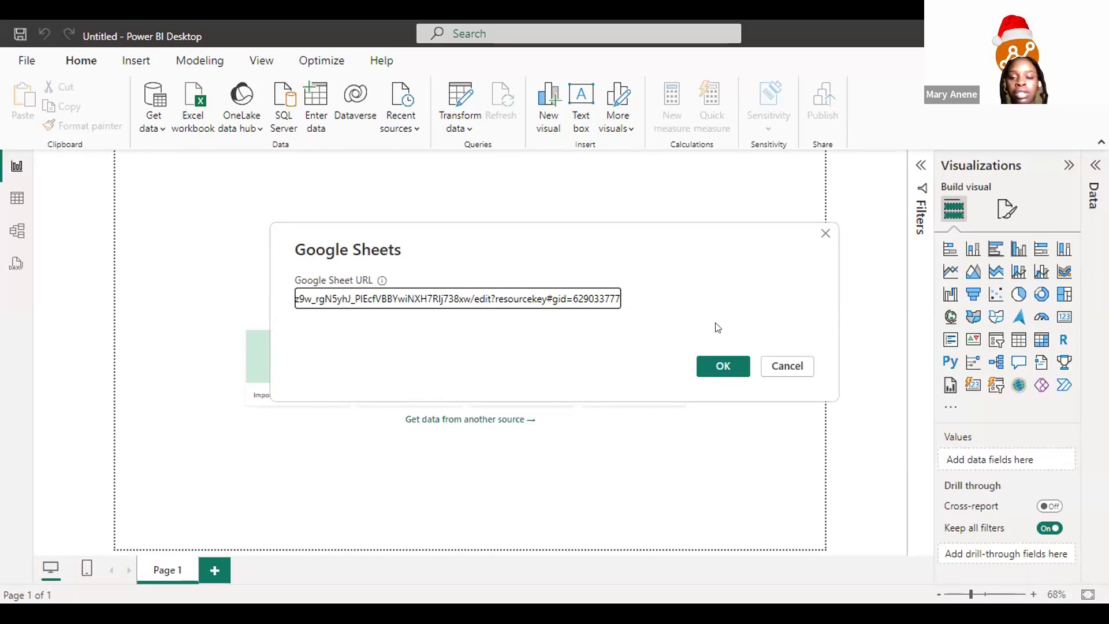
left_click(549, 301)
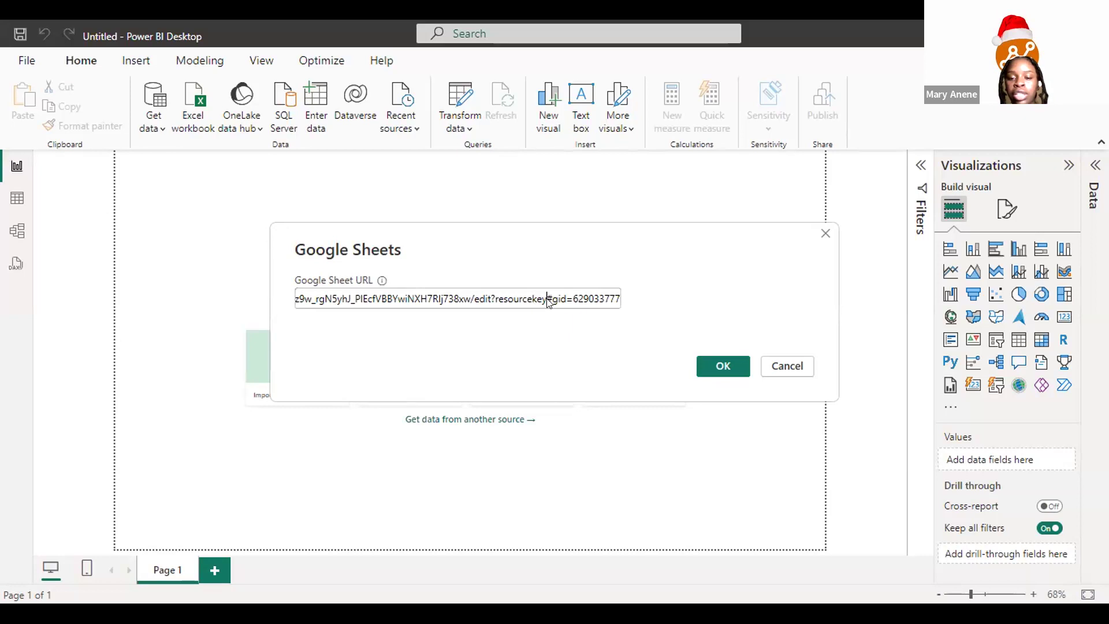
left_click(722, 373)
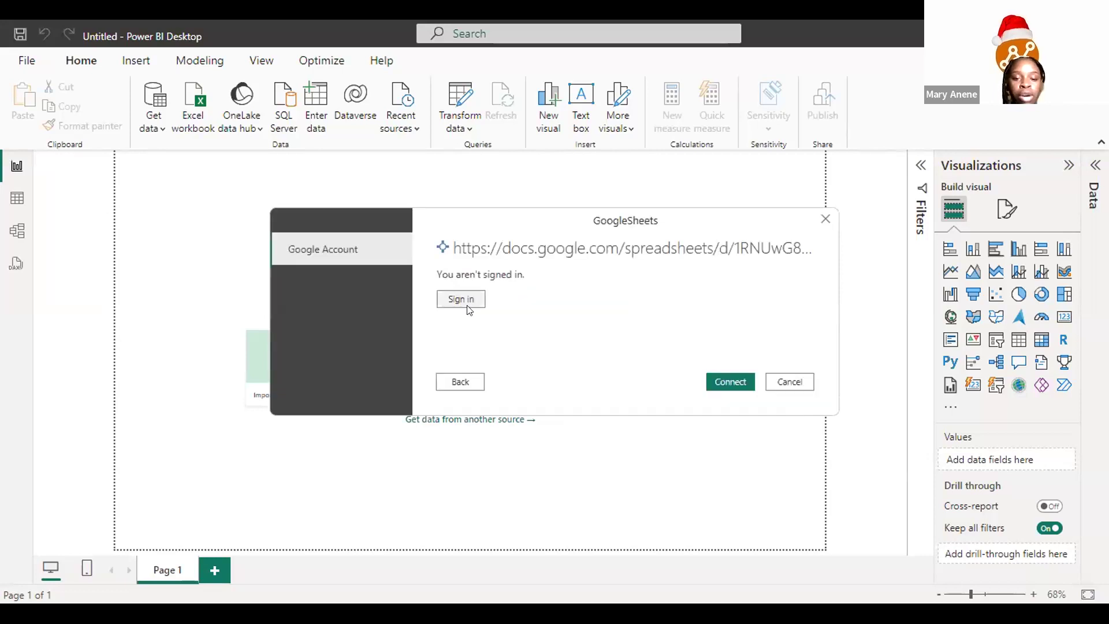
left_click(461, 299)
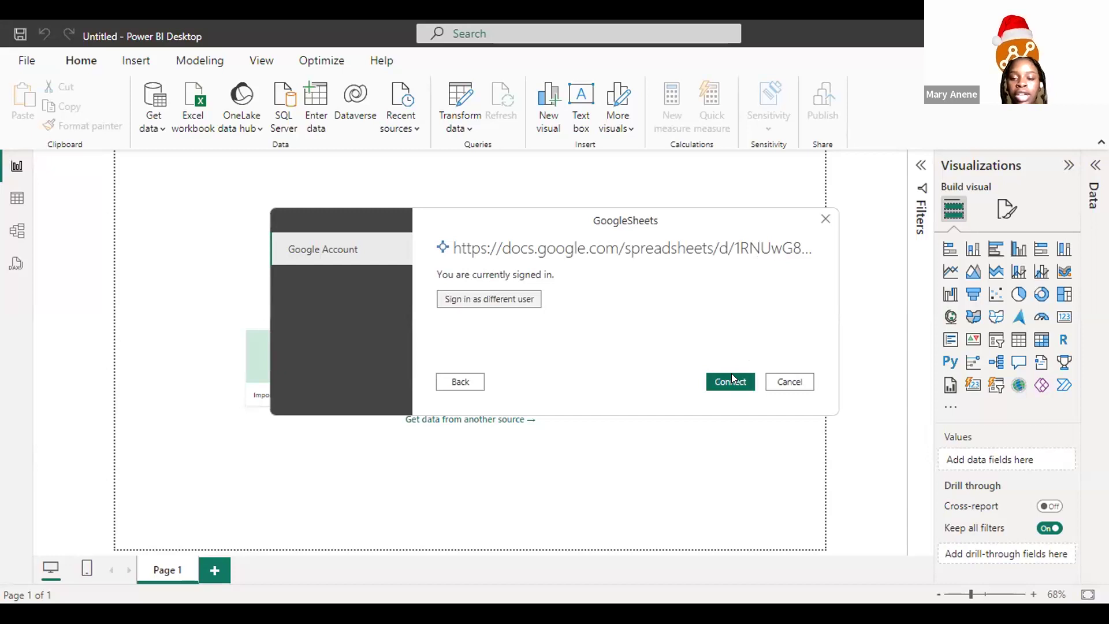
left_click(732, 379)
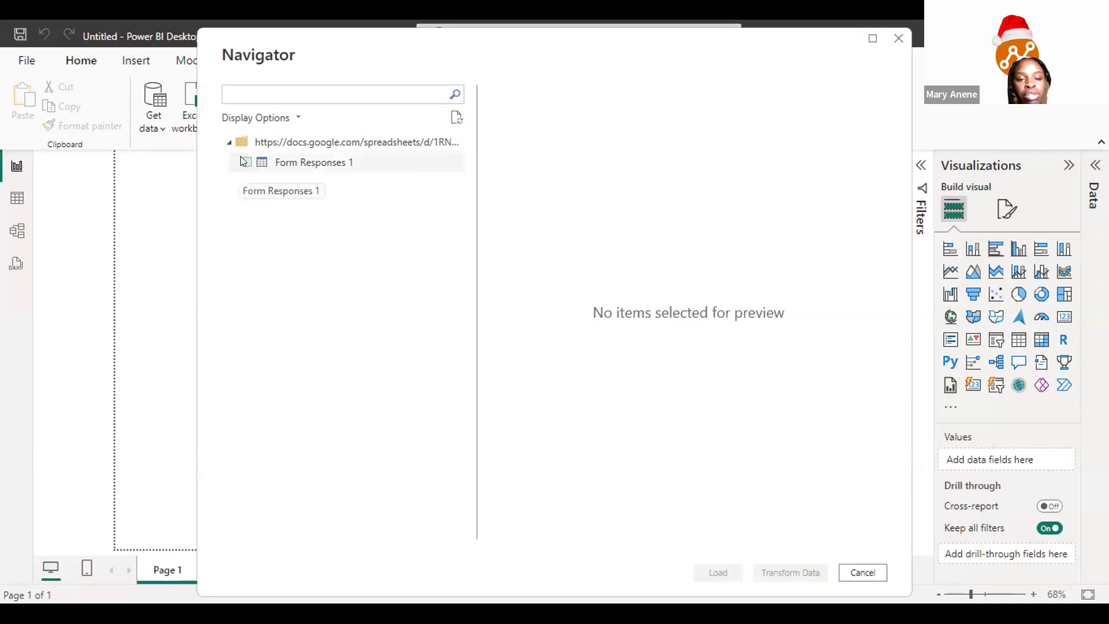
Step: Select the Form Responses 1 table, preview its columns and open it for transformation in Power Query
left_click(245, 162)
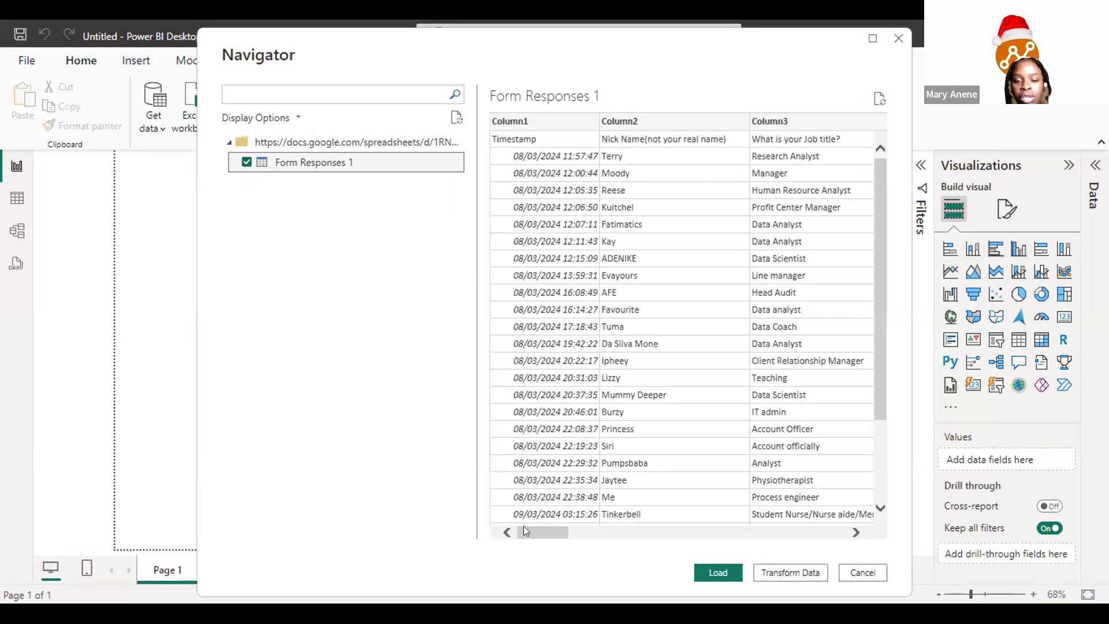
left_click_drag(526, 529, 592, 533)
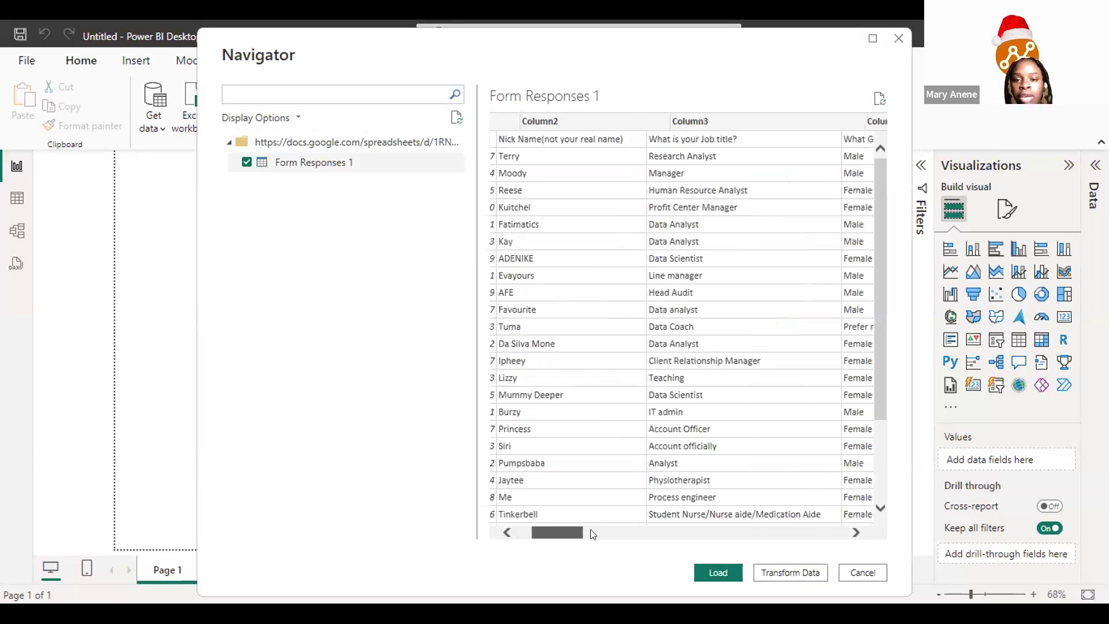
left_click(592, 533)
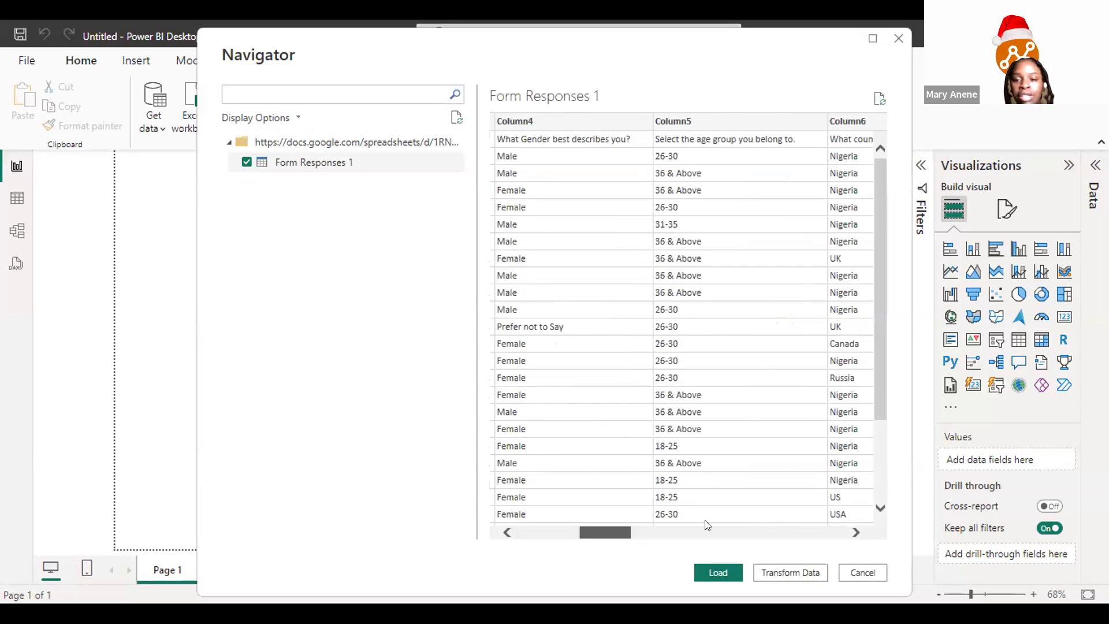
left_click(801, 526)
left_click(841, 527)
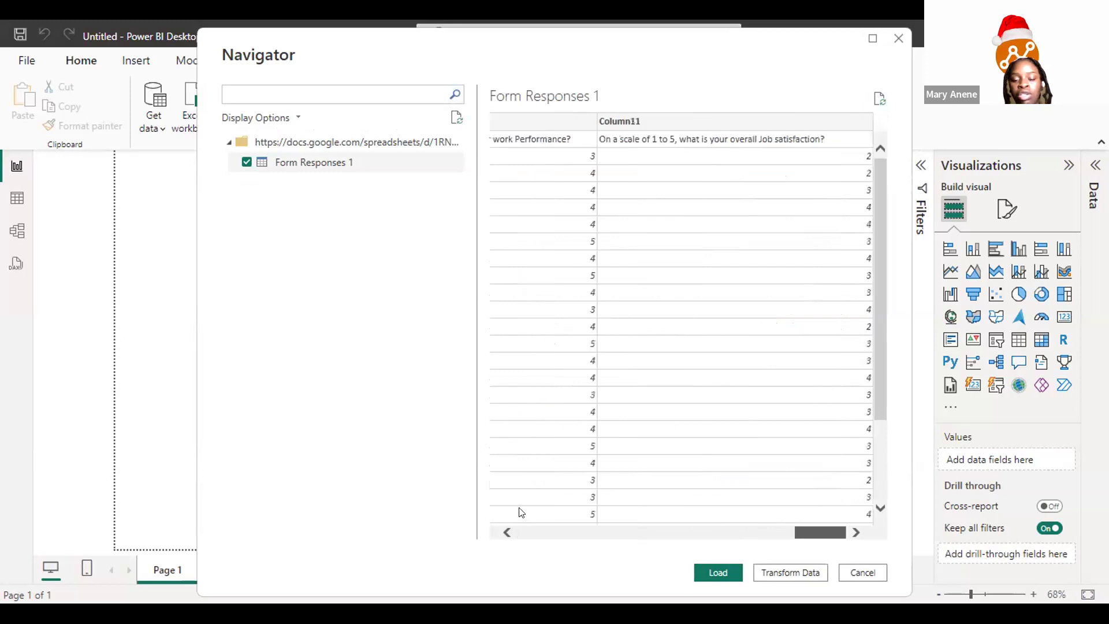
left_click_drag(820, 531, 519, 508)
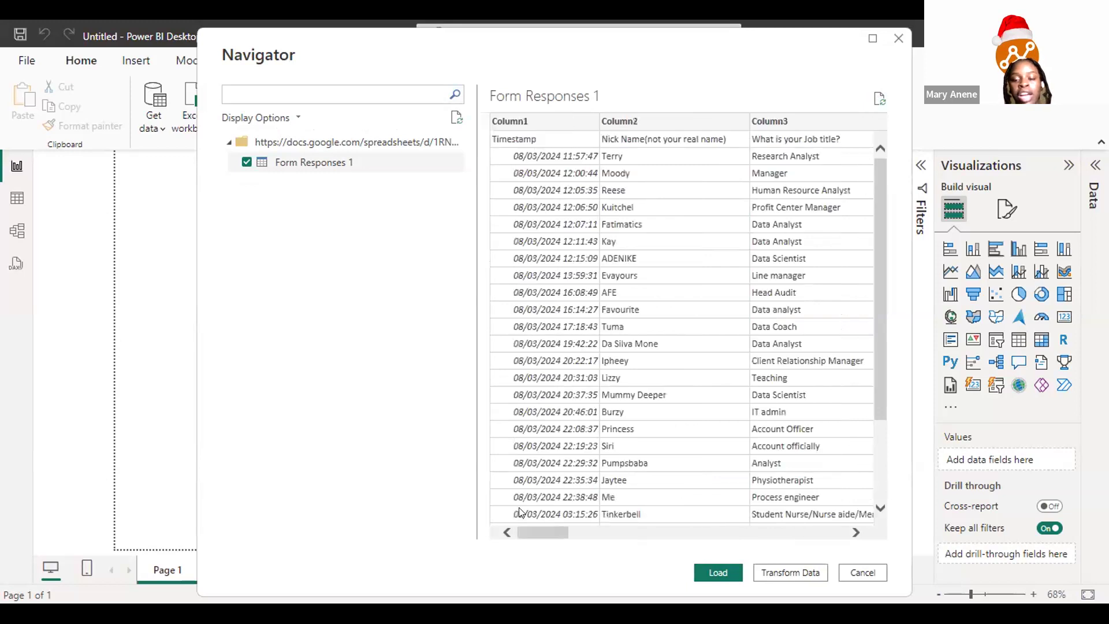
left_click(813, 578)
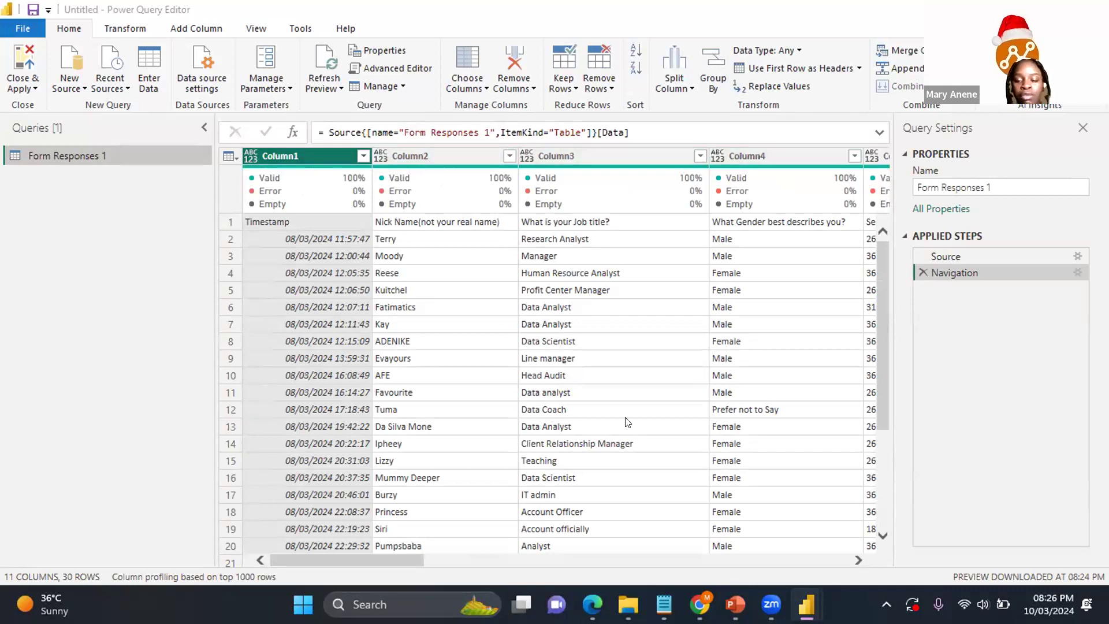
Step: Switch to the Employee Survey Form (Responses) sheet in Chrome to check its header row, and return to Power Query Editor
mouse_move(700, 604)
left_click(696, 523)
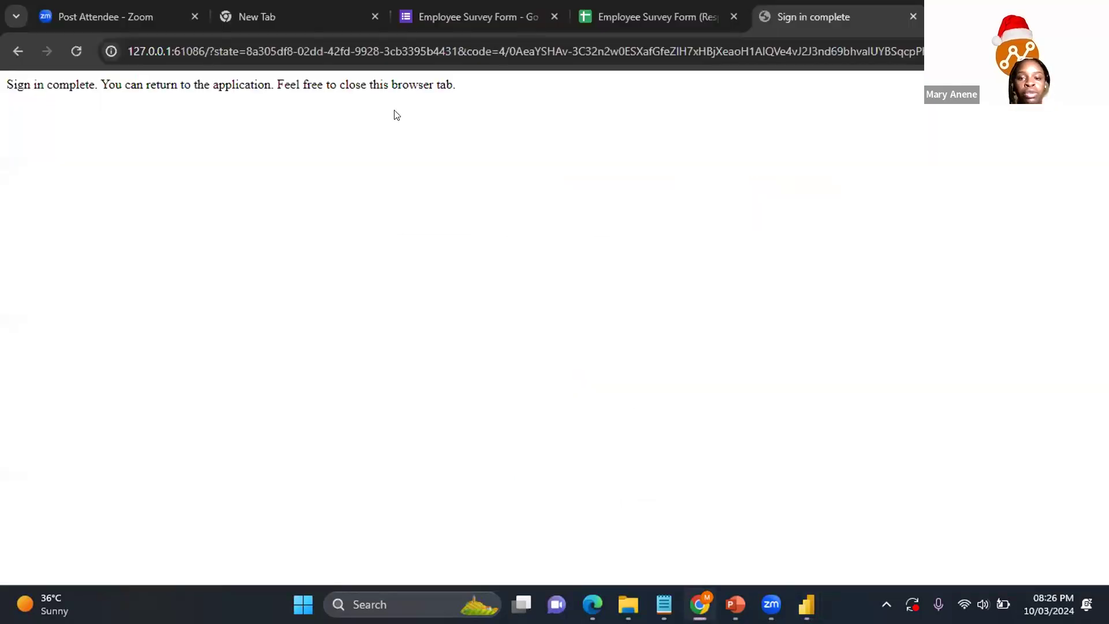
left_click(613, 10)
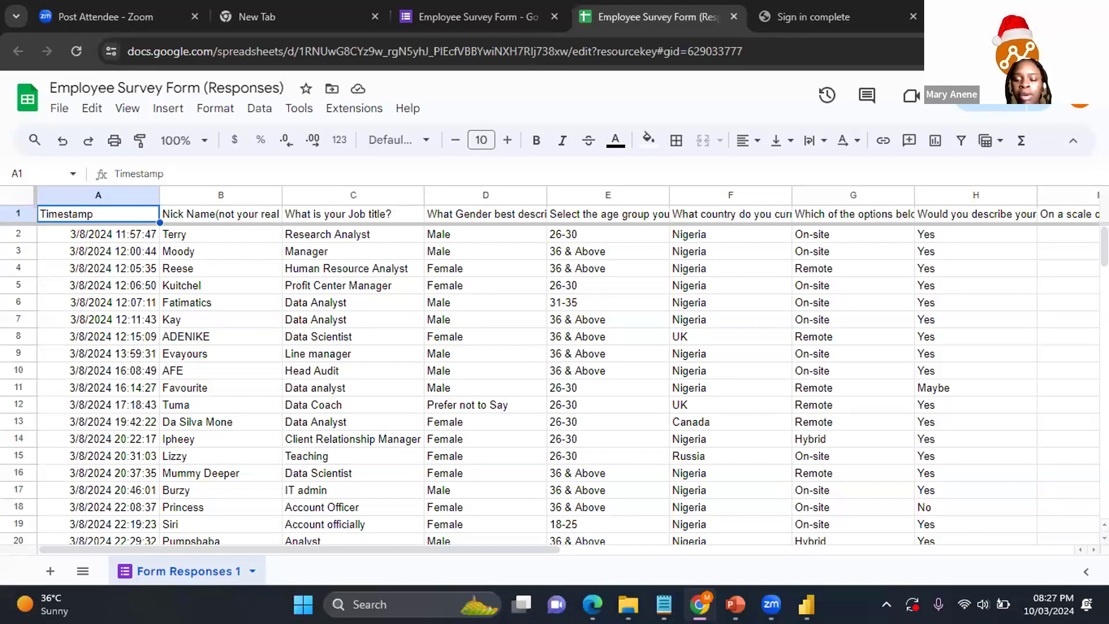
mouse_move(806, 604)
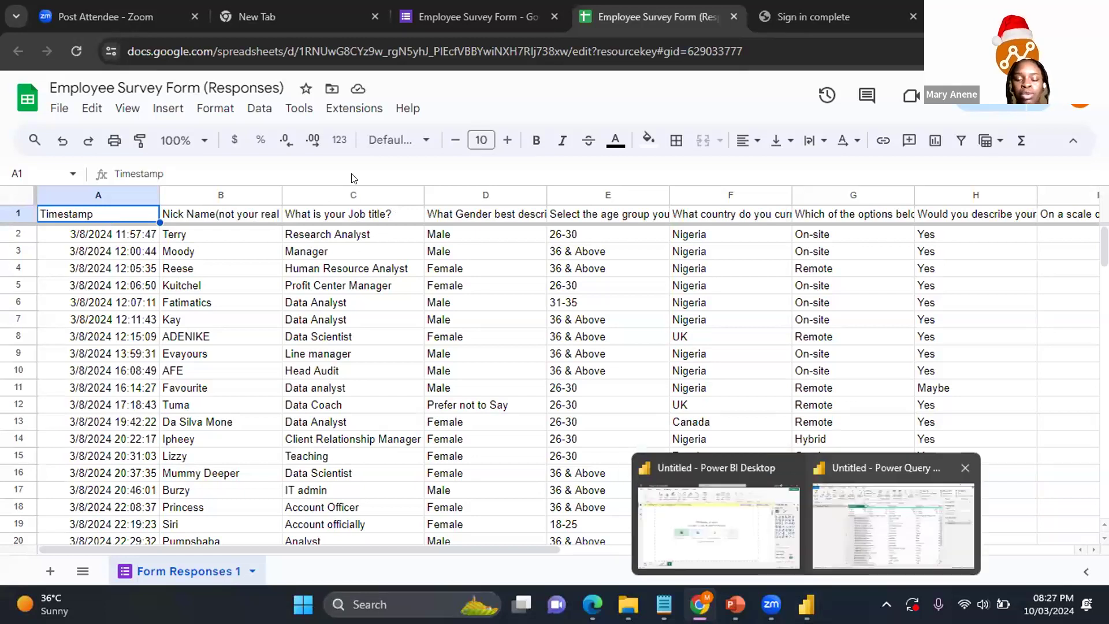
left_click(892, 523)
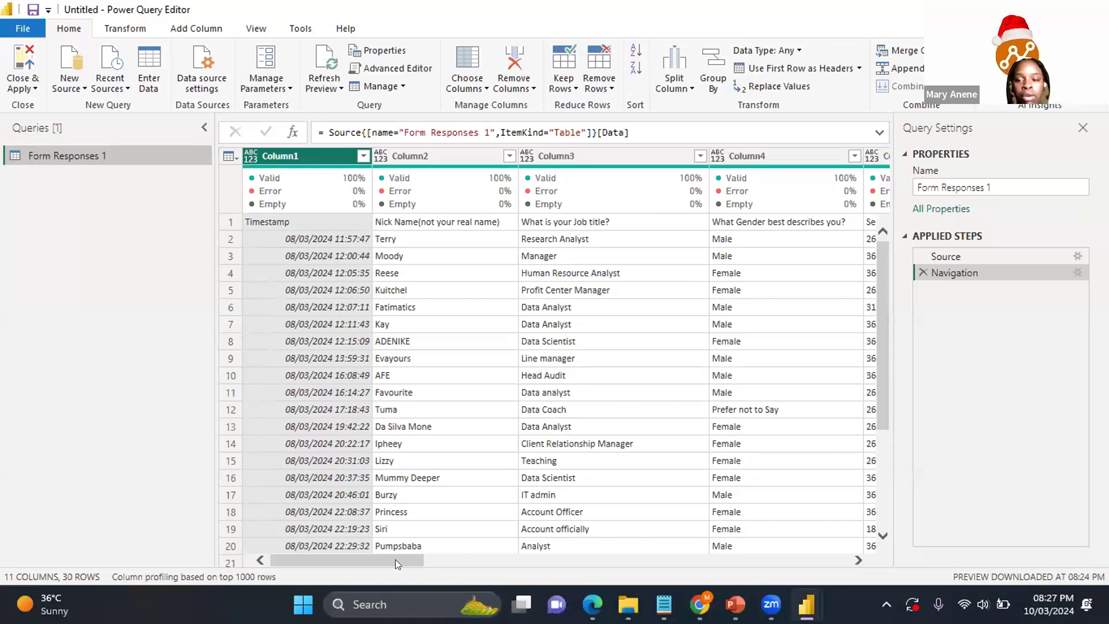
Step: Check the generic column names against the questions in the first row and promote that row to headers
left_click(457, 557)
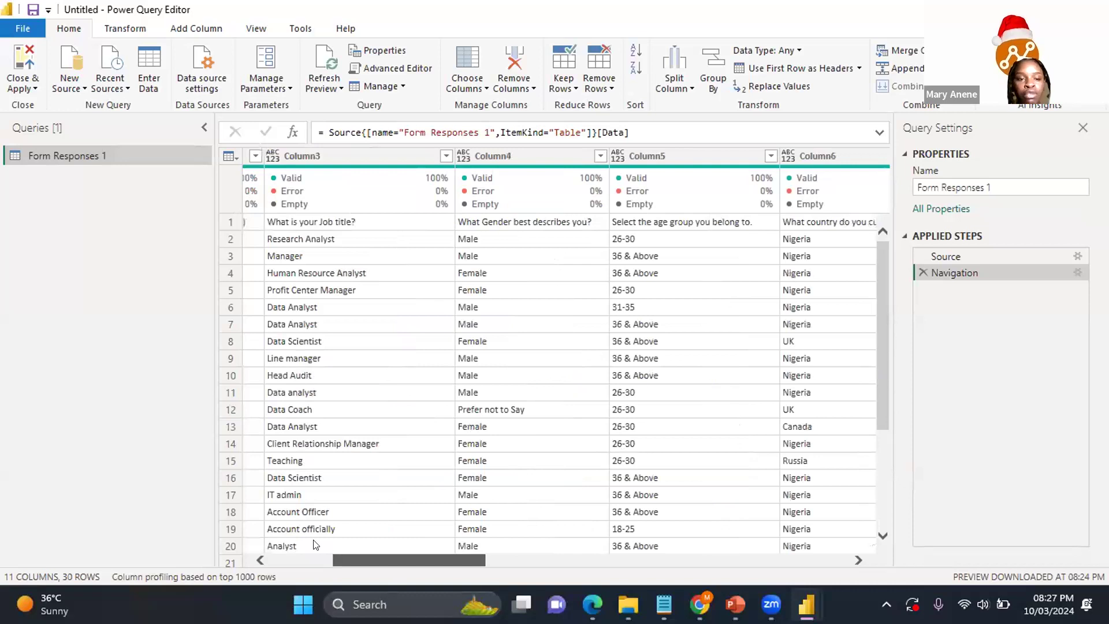
left_click_drag(314, 540, 289, 528)
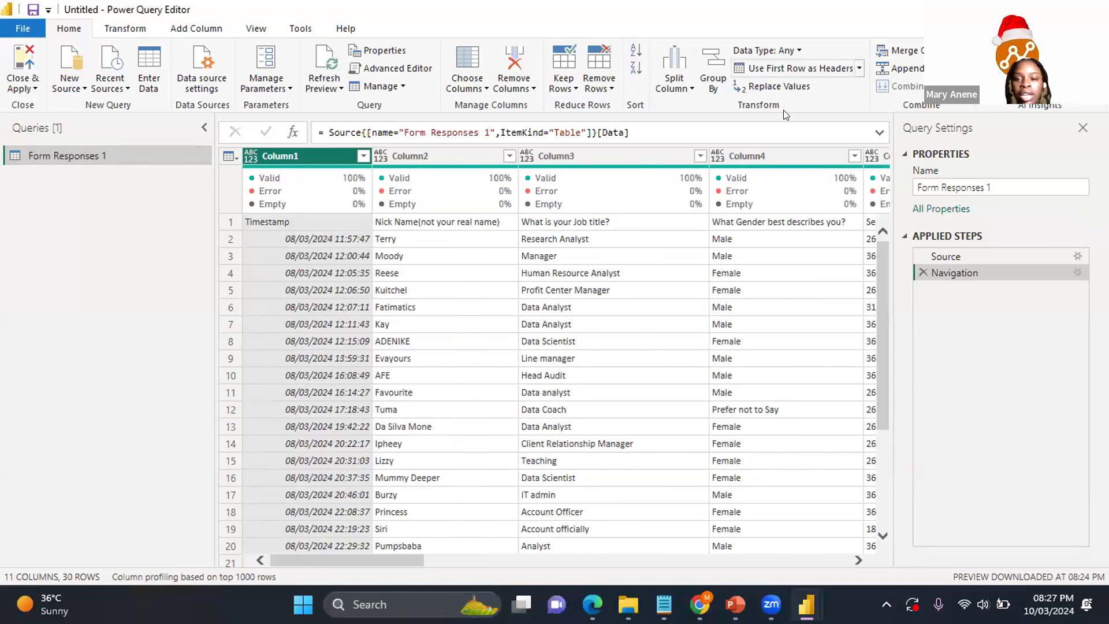
left_click(775, 70)
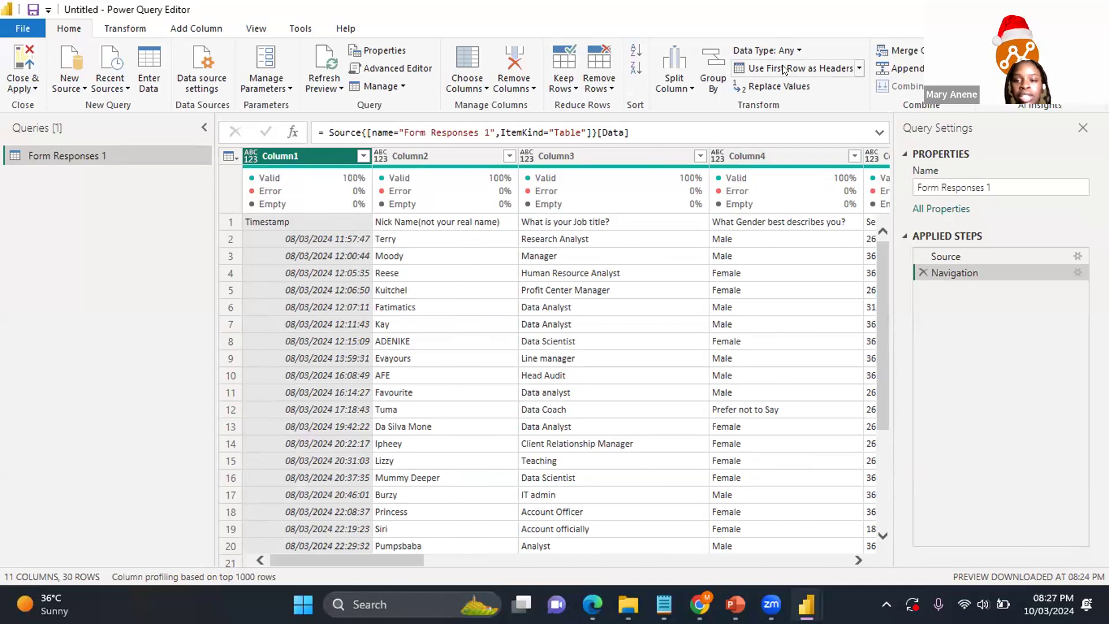
left_click(783, 69)
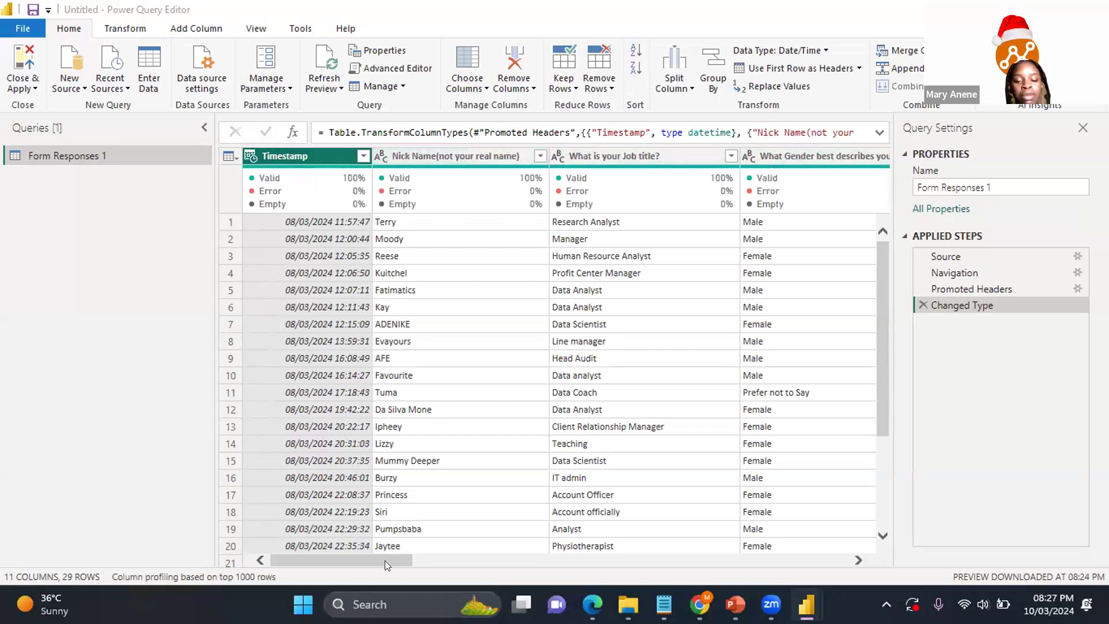
Step: Review the survey columns and apply the filter of the "What country do you currently reside?" column with all values selected
scroll(553, 548, "right", 3)
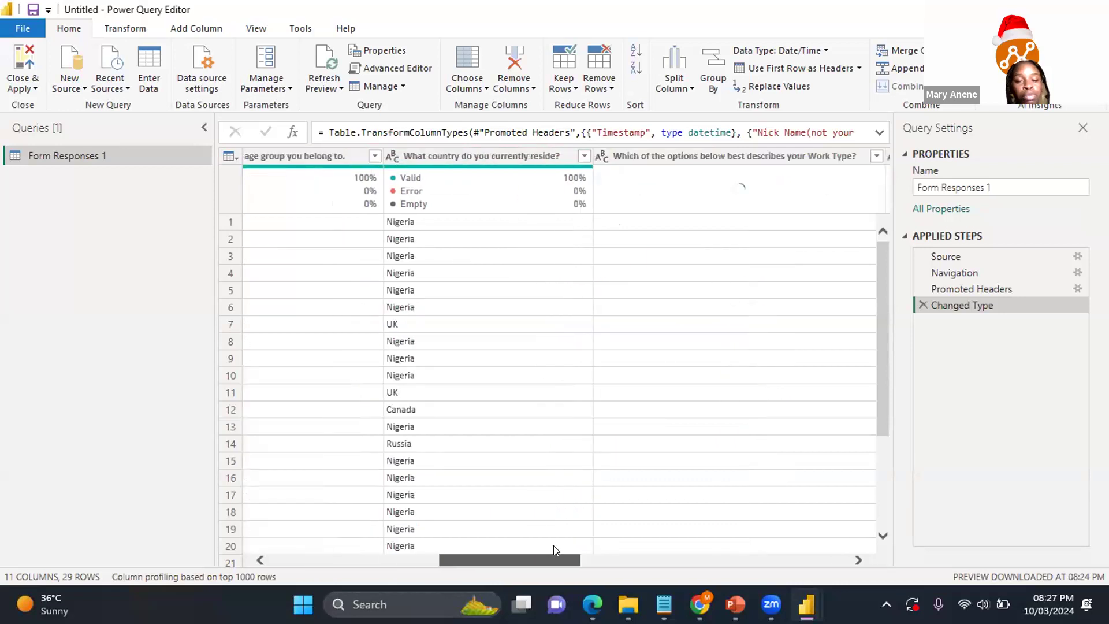
left_click_drag(549, 559, 731, 557)
left_click(419, 559)
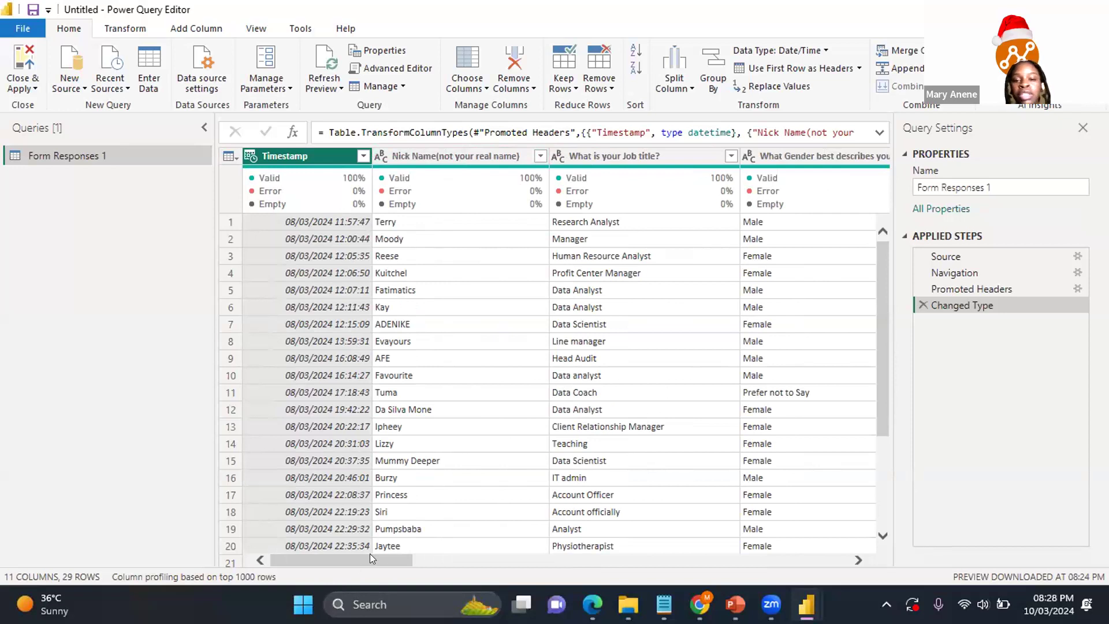
left_click_drag(369, 553, 383, 552)
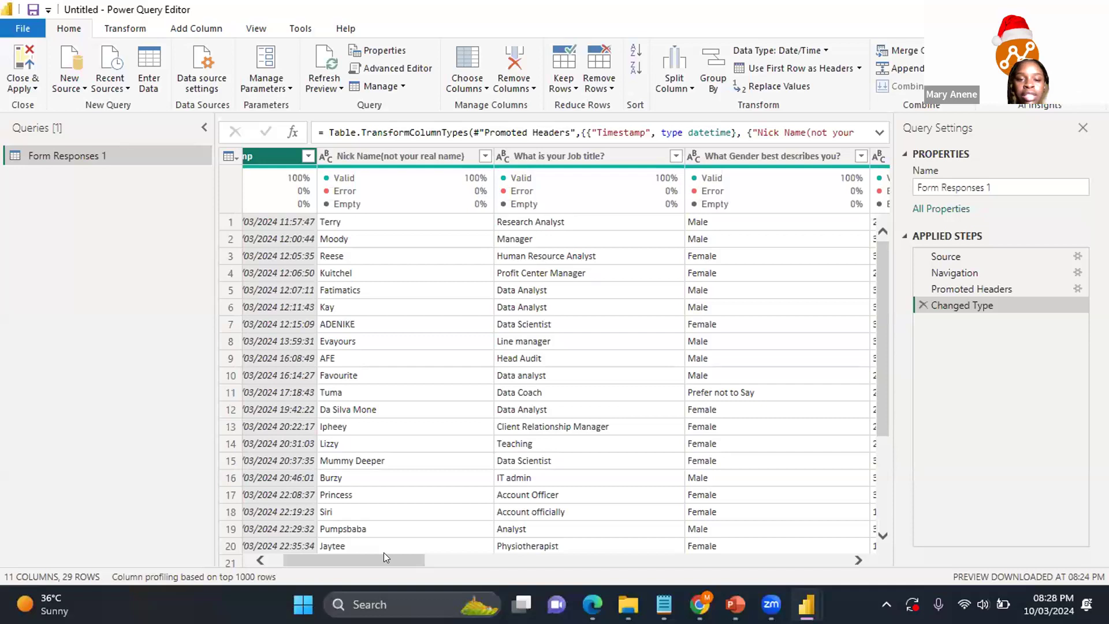
mouse_move(416, 188)
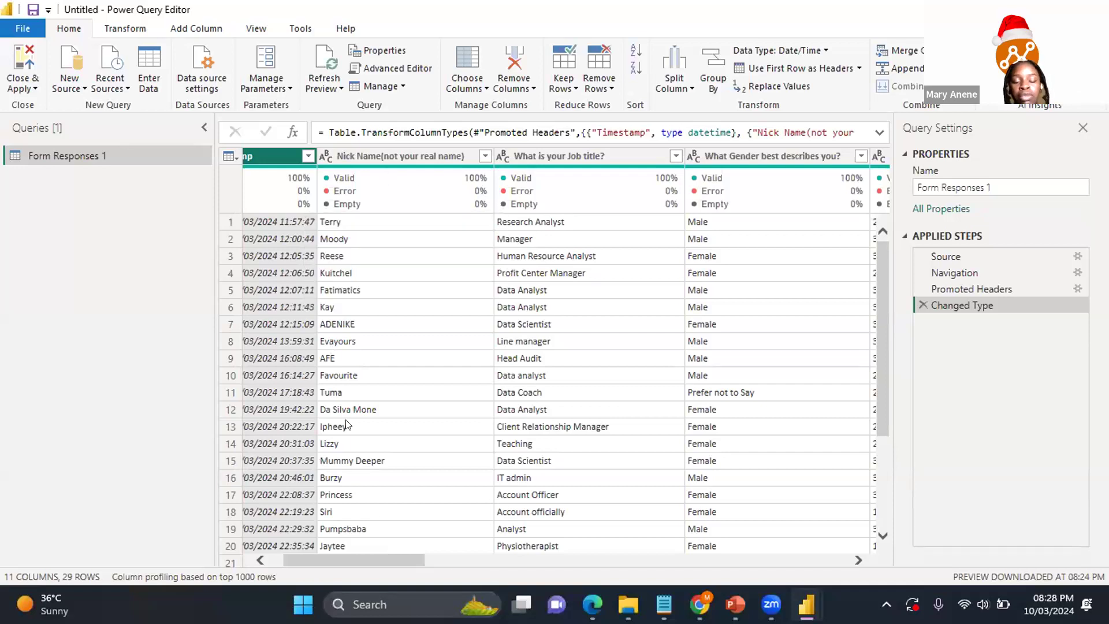
left_click_drag(405, 561, 473, 559)
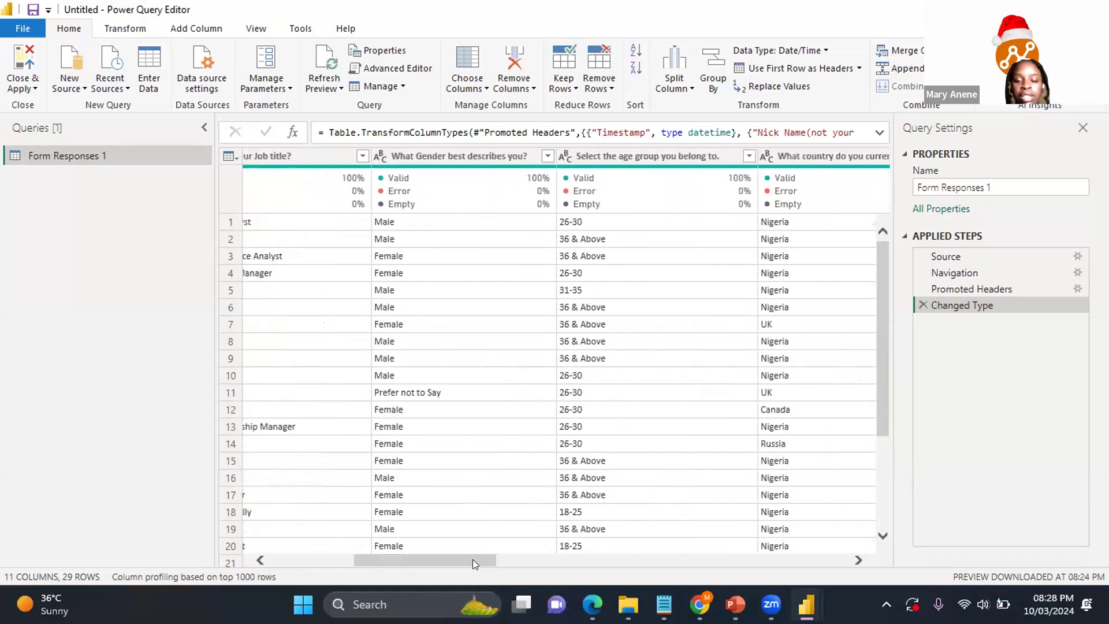
left_click(519, 558)
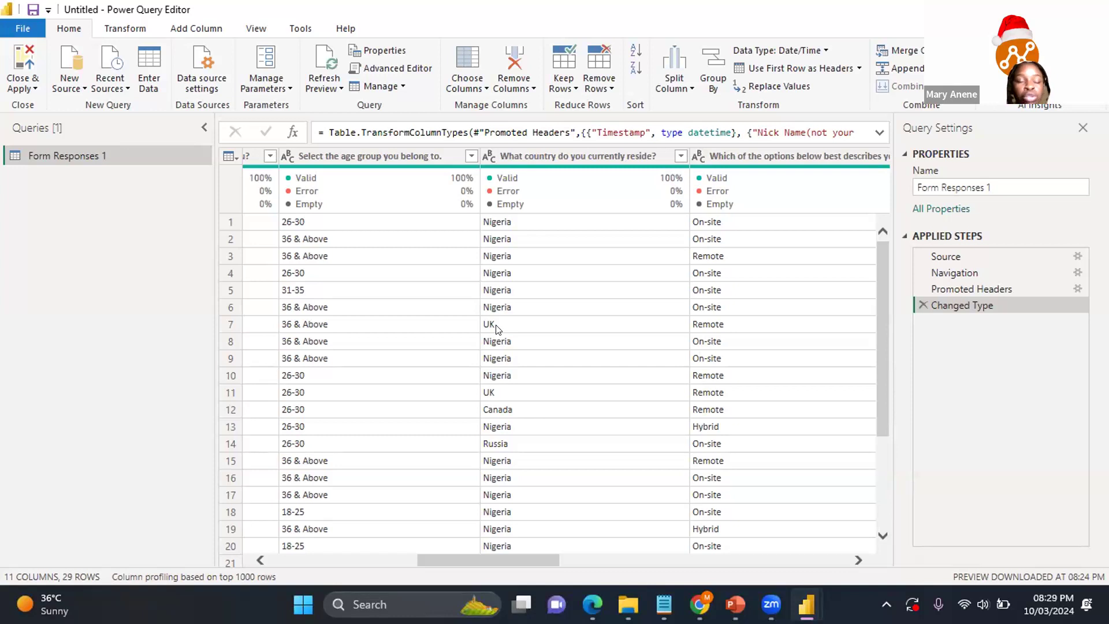
left_click(679, 156)
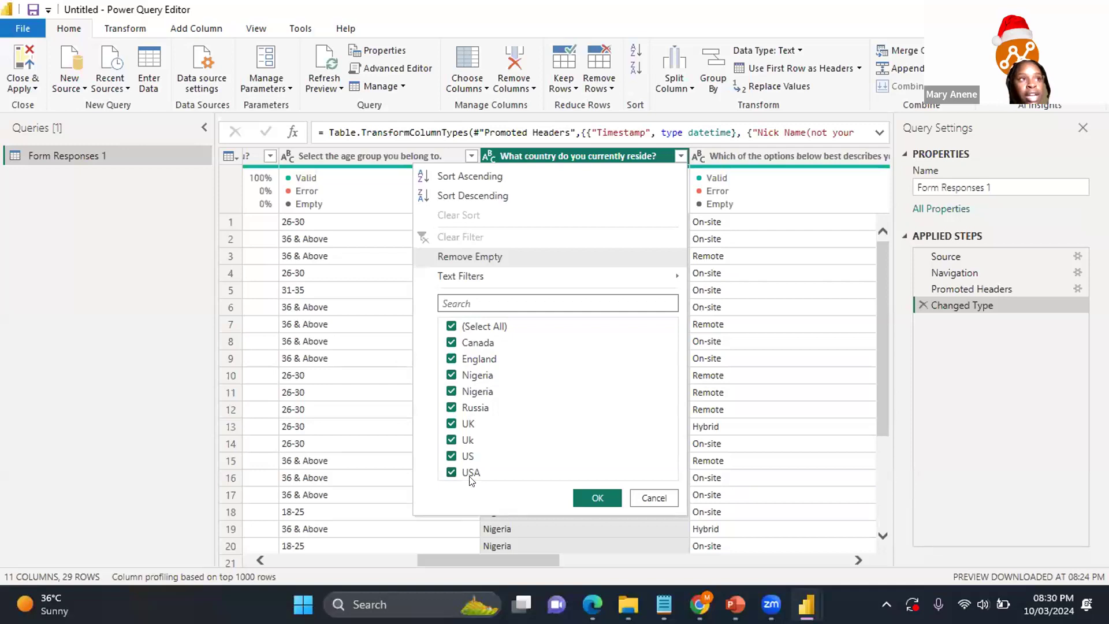
left_click(597, 498)
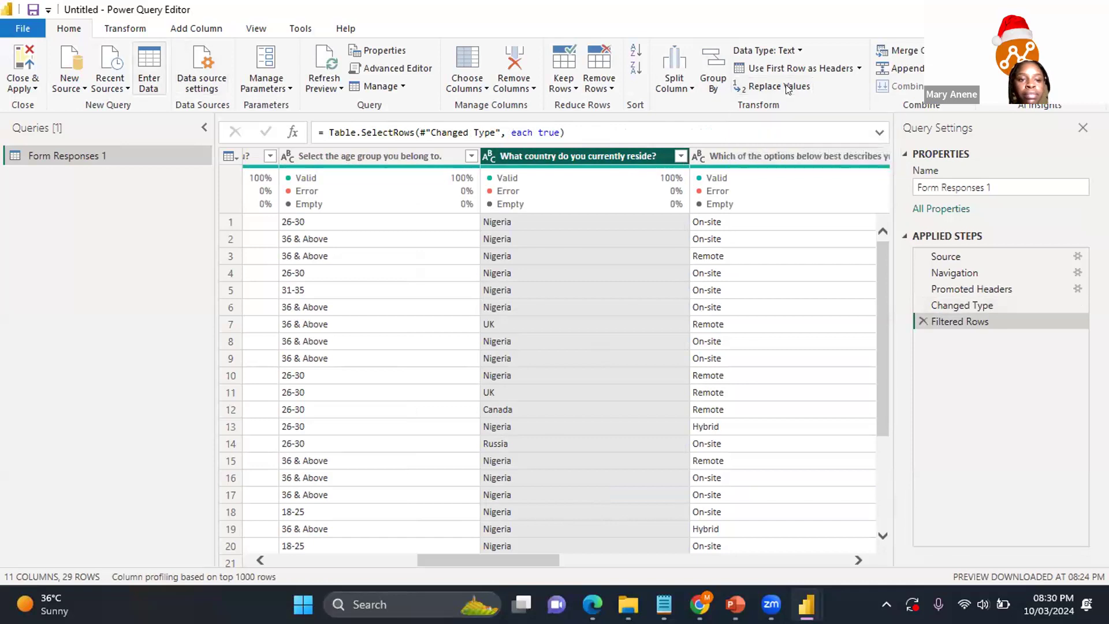
Step: Replace the value "Uk" with "UK" in the "What country do you currently reside?" column
left_click(773, 93)
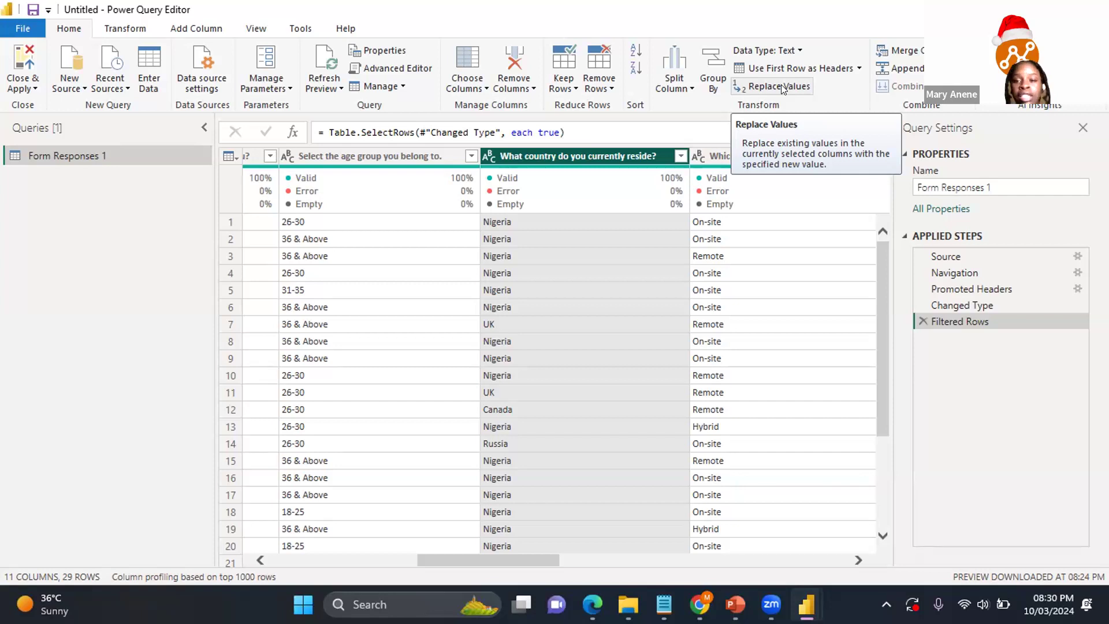
left_click(781, 85)
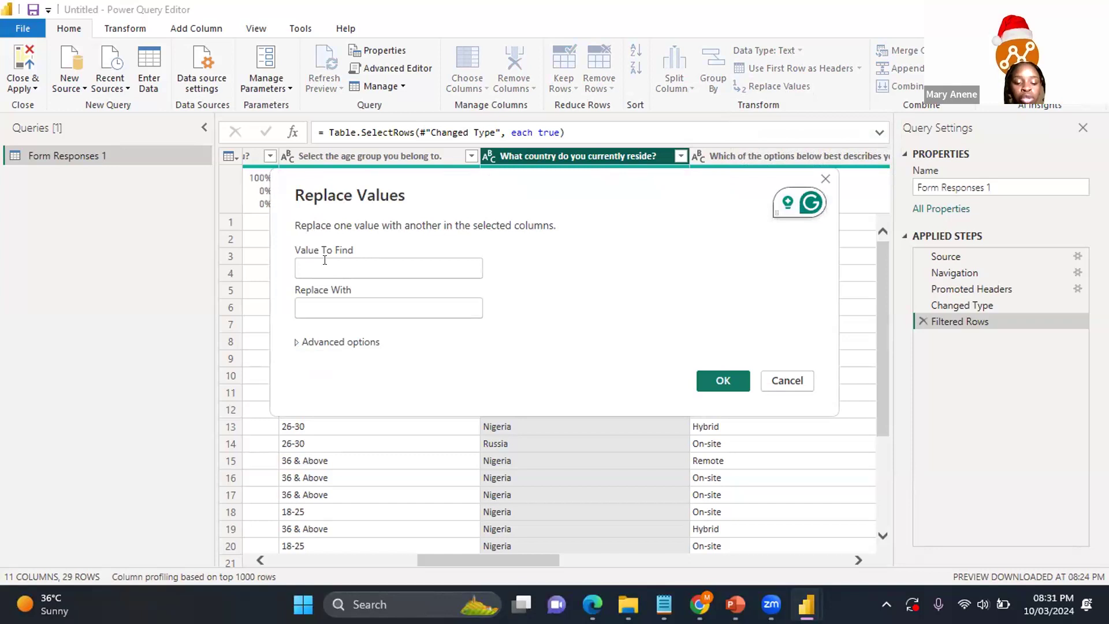
type("Uk")
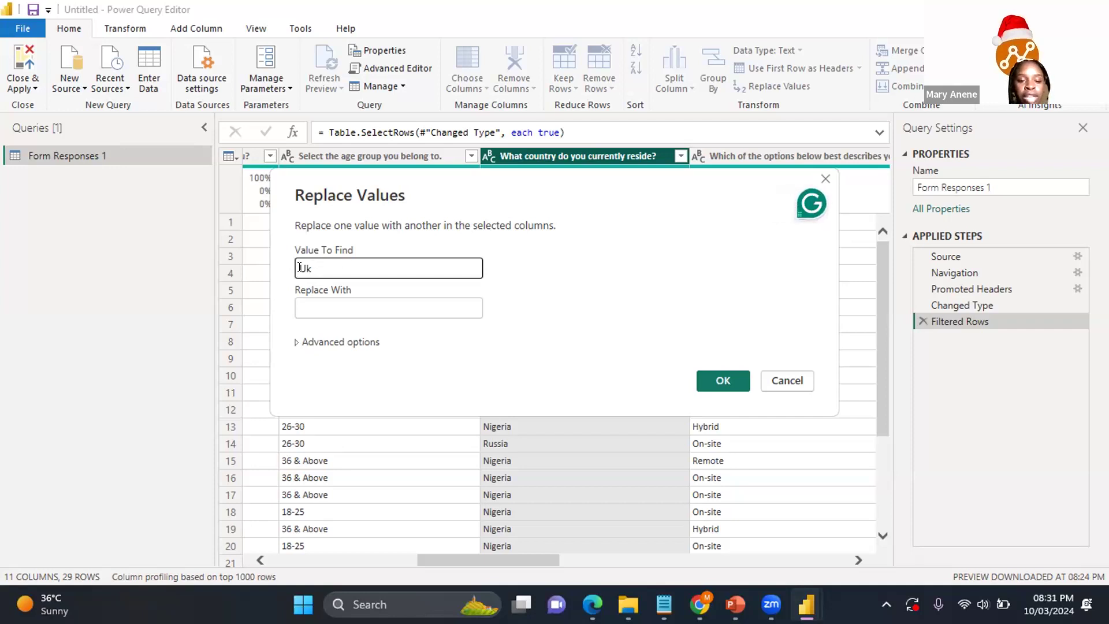
left_click(311, 304)
type("Uk")
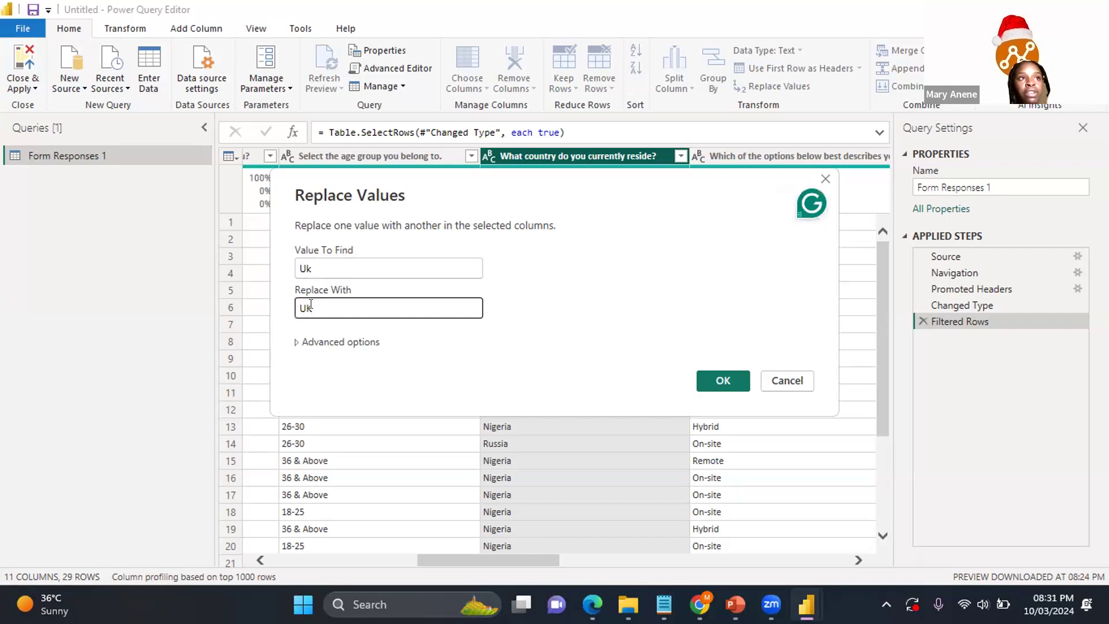
key("BackSpace")
type("K")
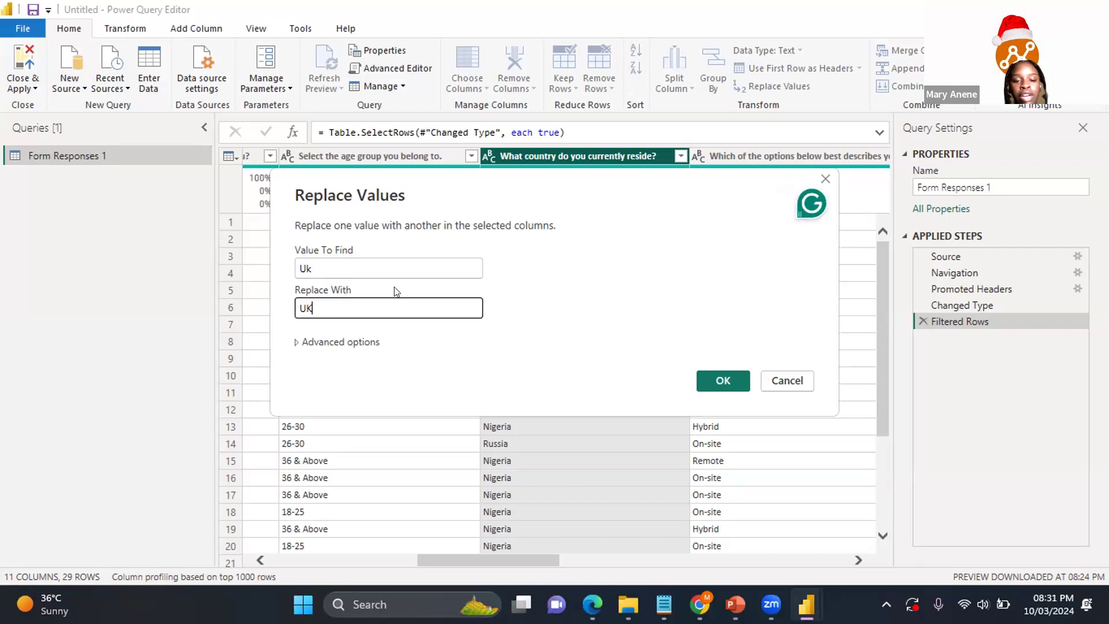
left_click(722, 380)
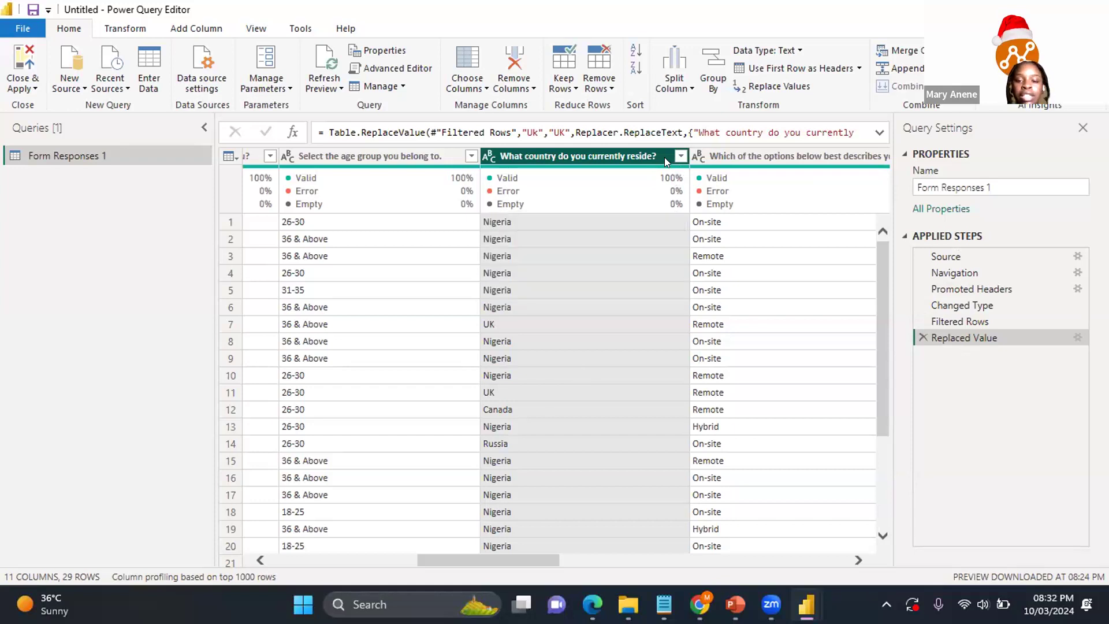
Step: Replace "US" with "USA" in the "What country do you currently reside?" column and apply its filter with all values selected
left_click(775, 88)
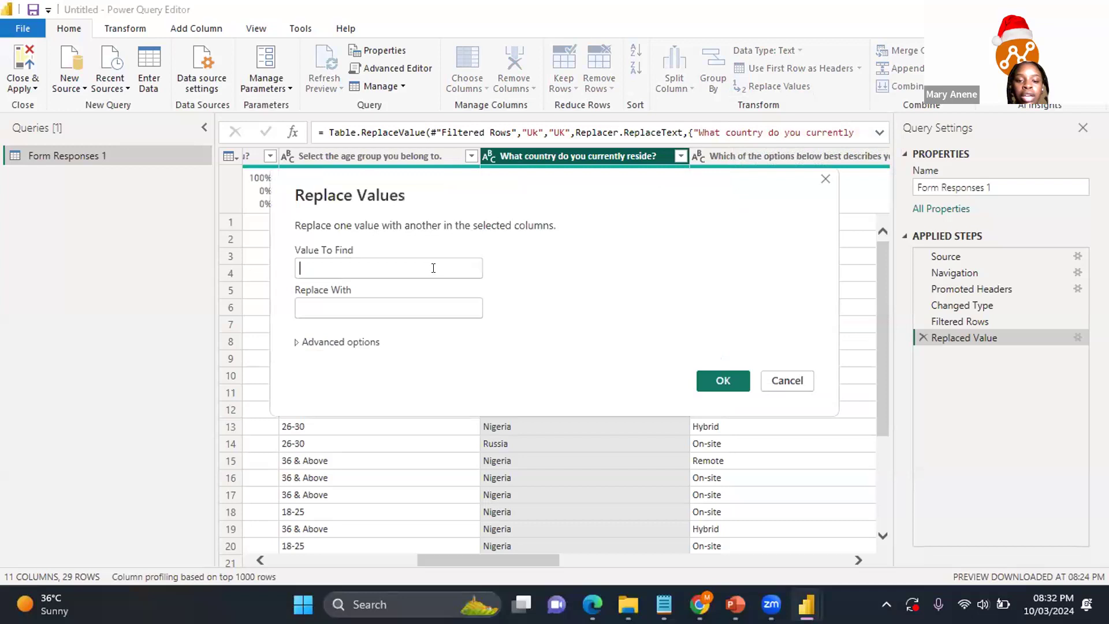
type("U")
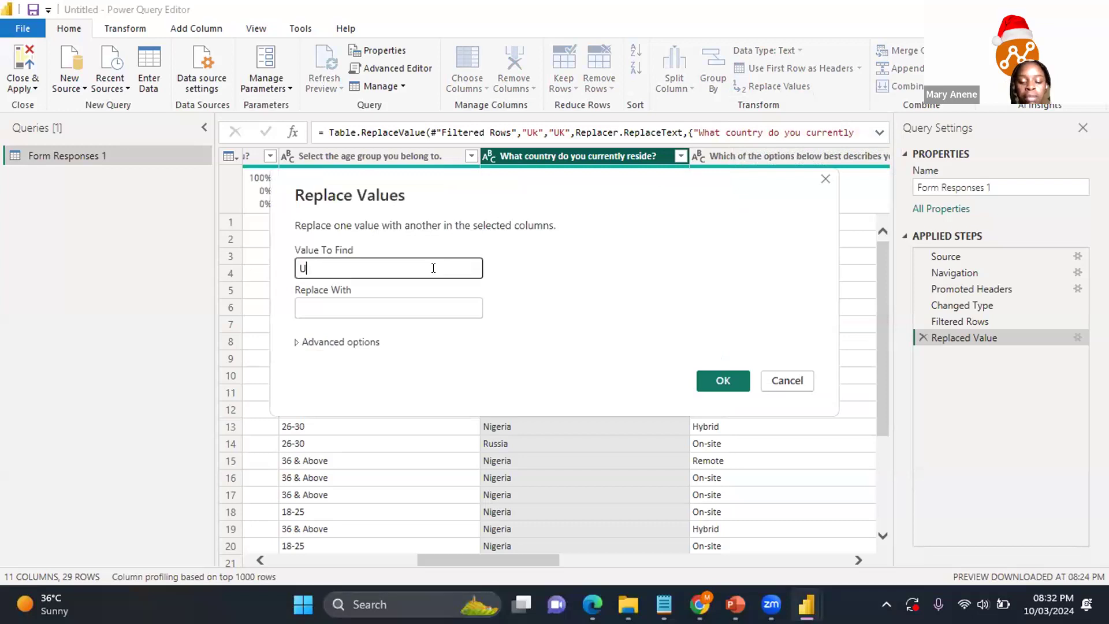
type("S")
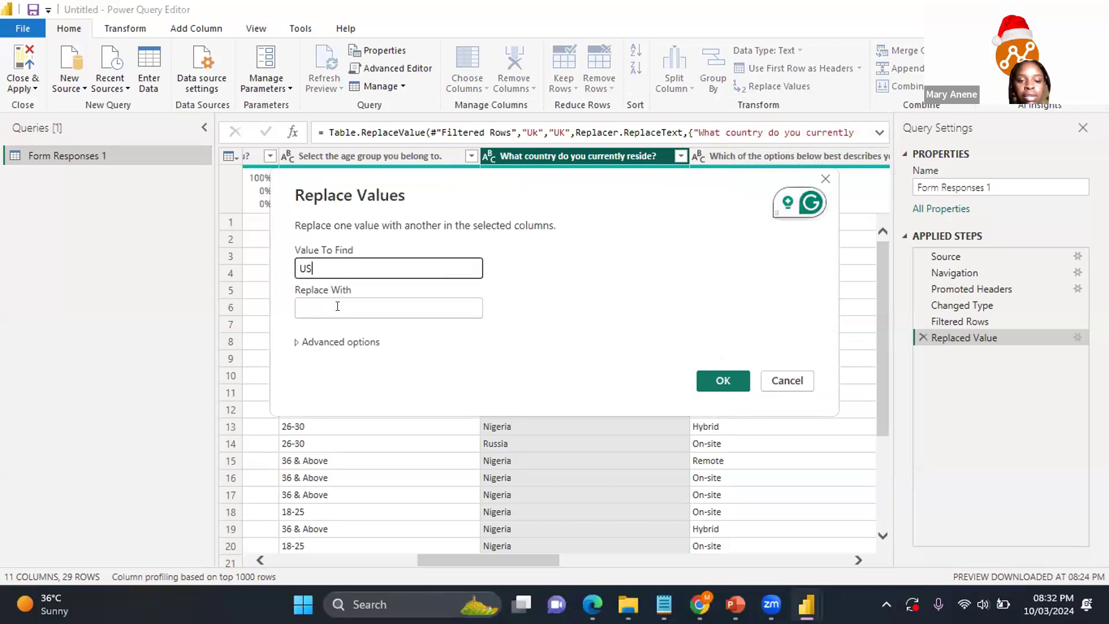
left_click(337, 306)
type("USA")
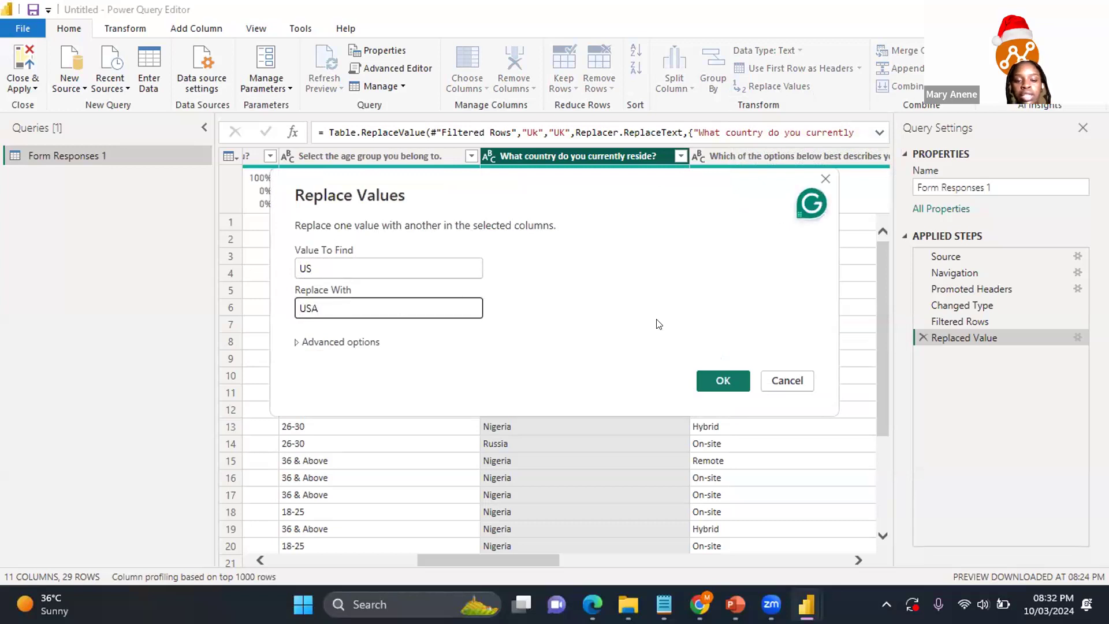
left_click(739, 381)
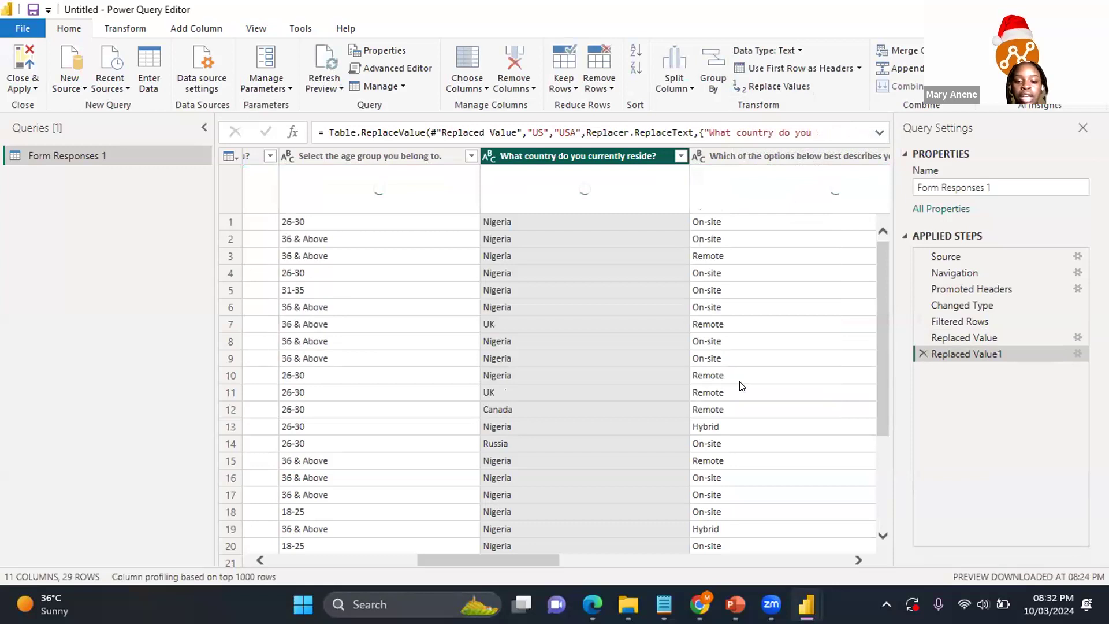
left_click(681, 156)
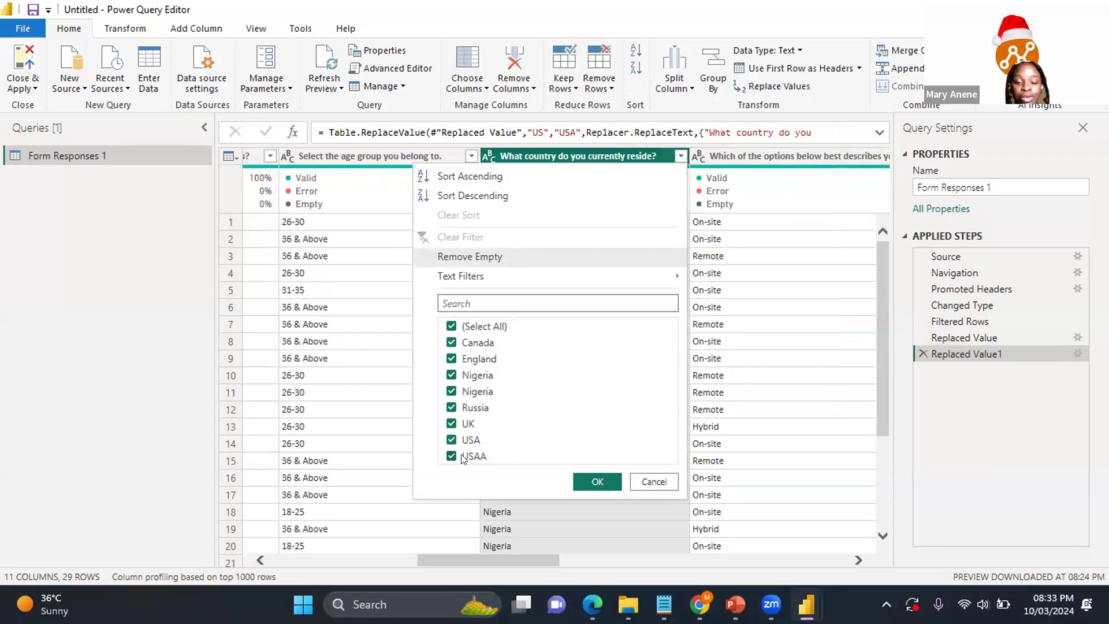
left_click(599, 483)
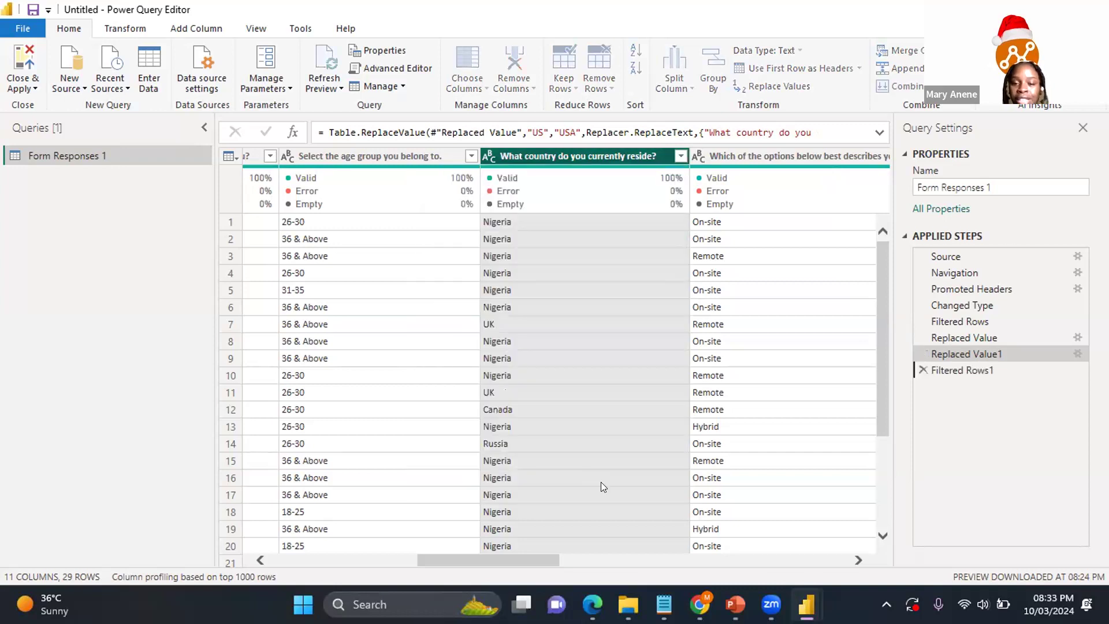
Step: Replace "USAA" with "USA" in the "What country do you currently reside?" column and check its list of distinct values
left_click(794, 90)
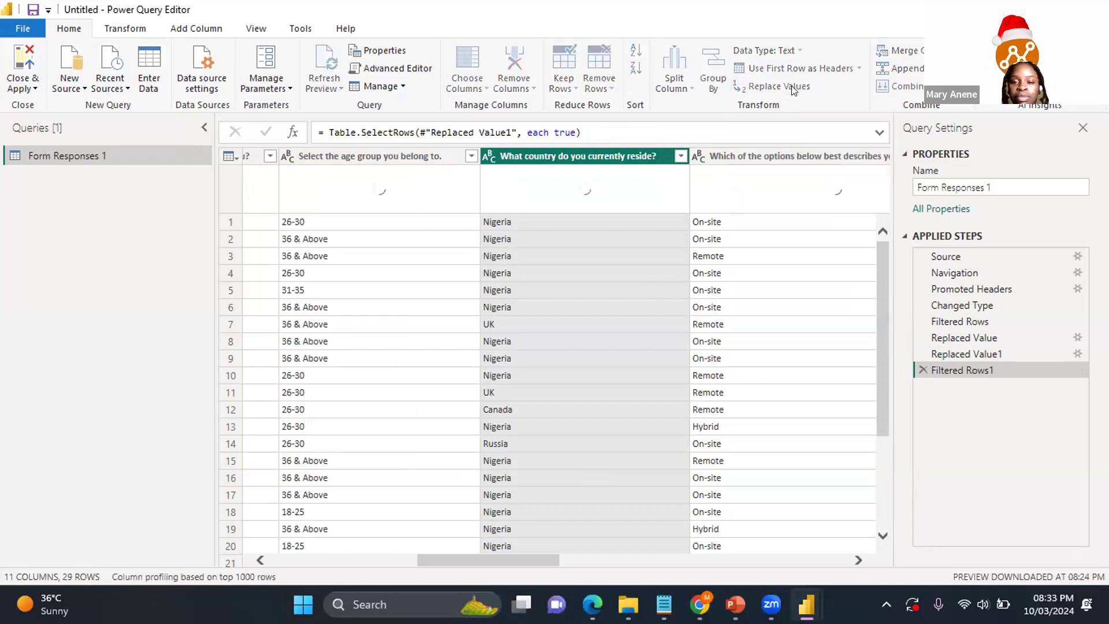
left_click(399, 271)
type("USAA")
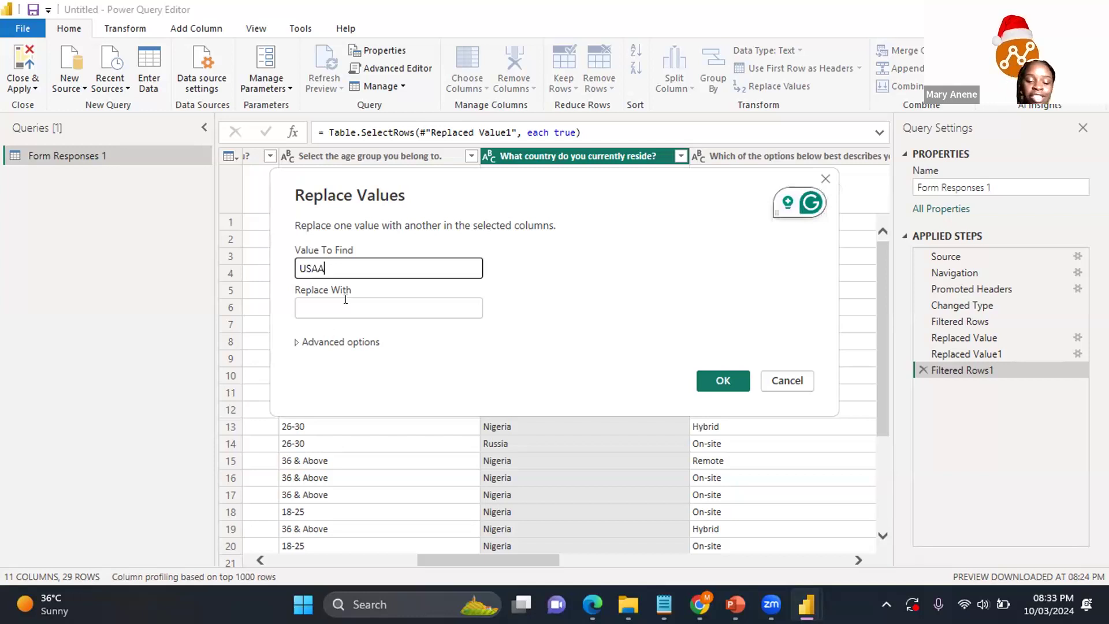
left_click(345, 299)
type("Us")
key("BackSpace")
type("SA")
left_click(716, 383)
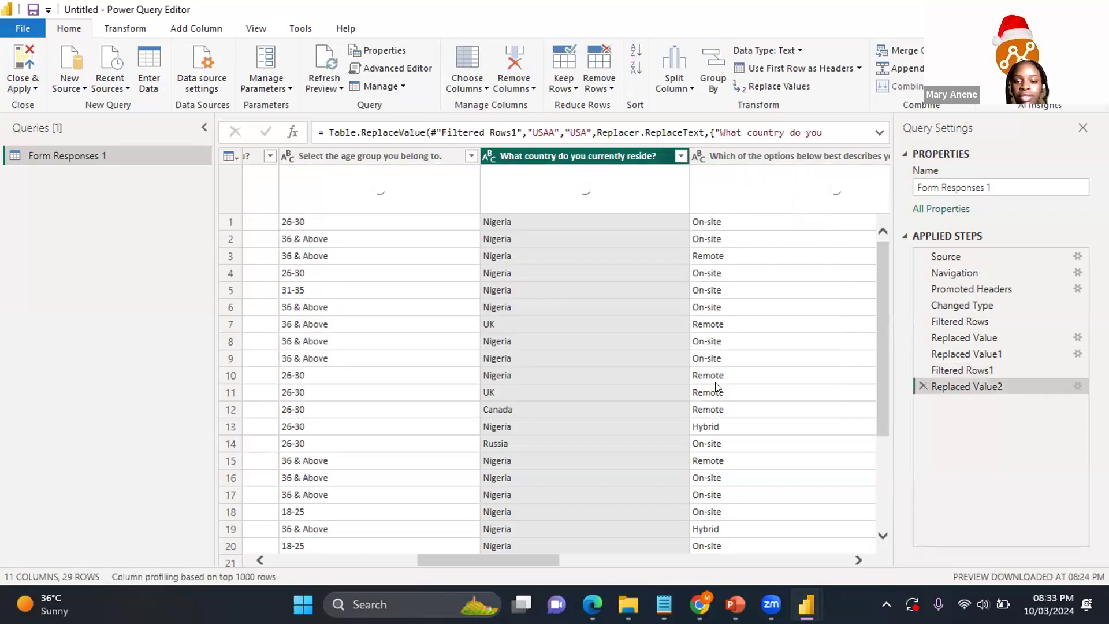
left_click(680, 157)
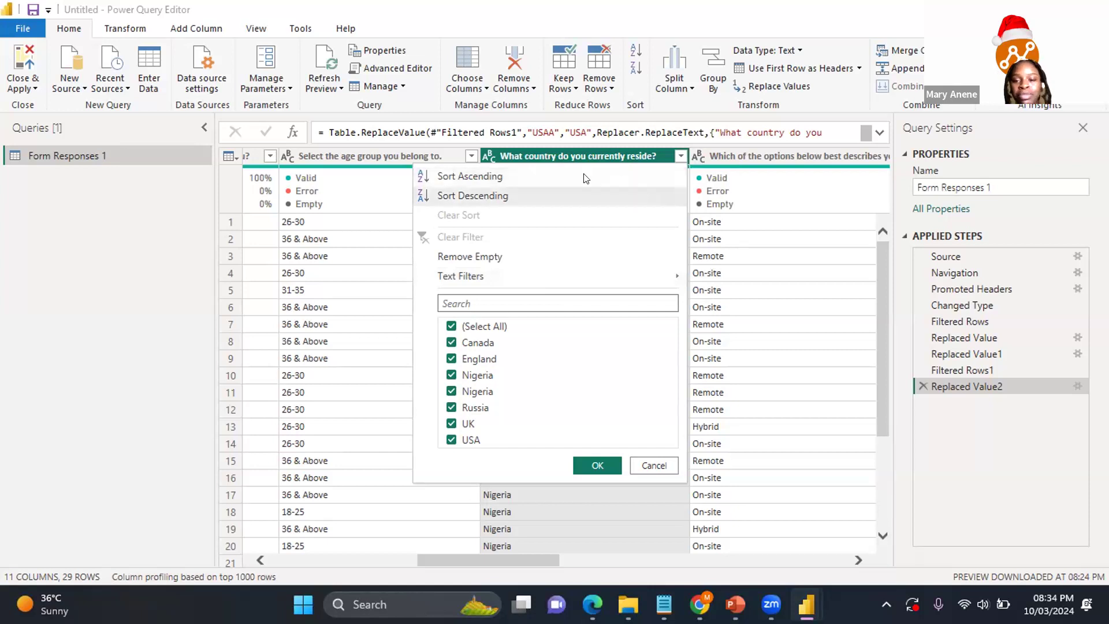
left_click(682, 154)
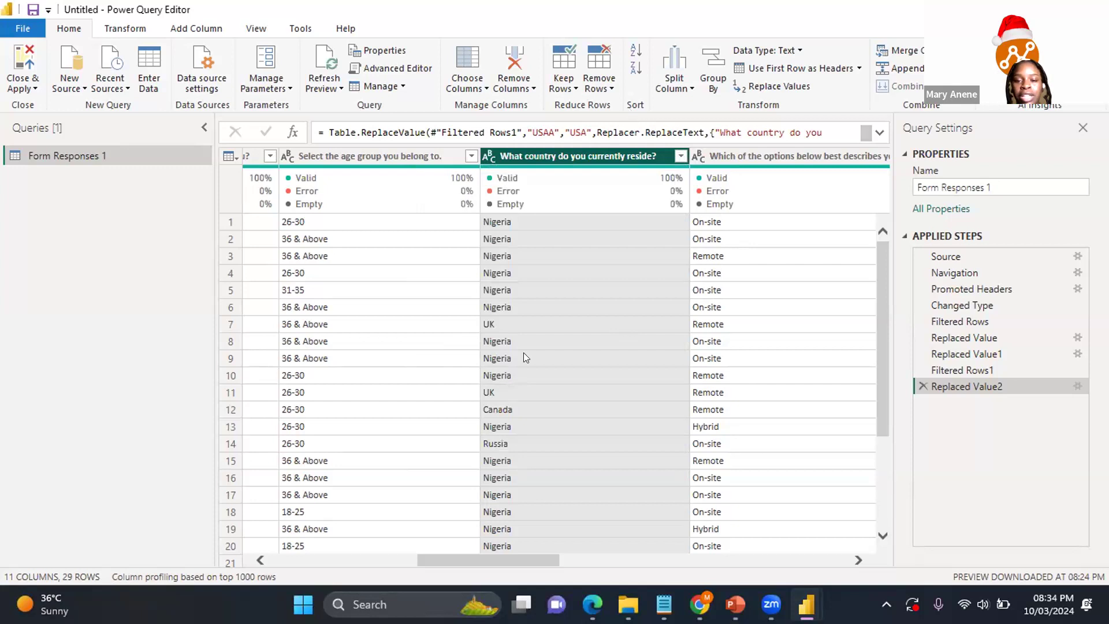
Step: Rename the "What is your Job title?" column to "Job title"
left_click_drag(546, 558, 380, 551)
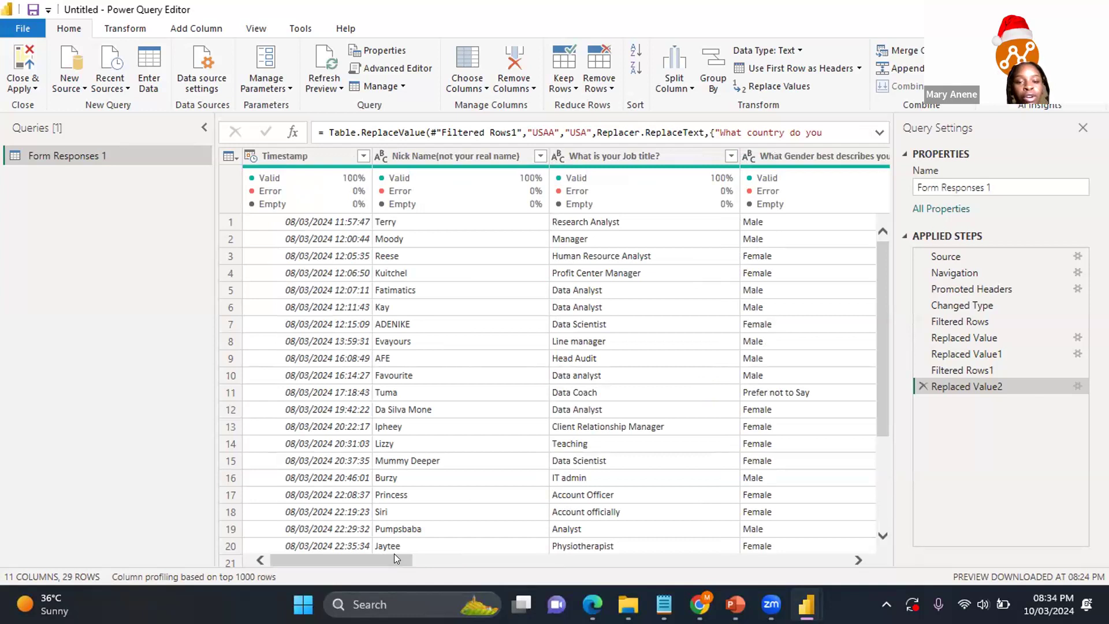
left_click_drag(394, 553, 430, 552)
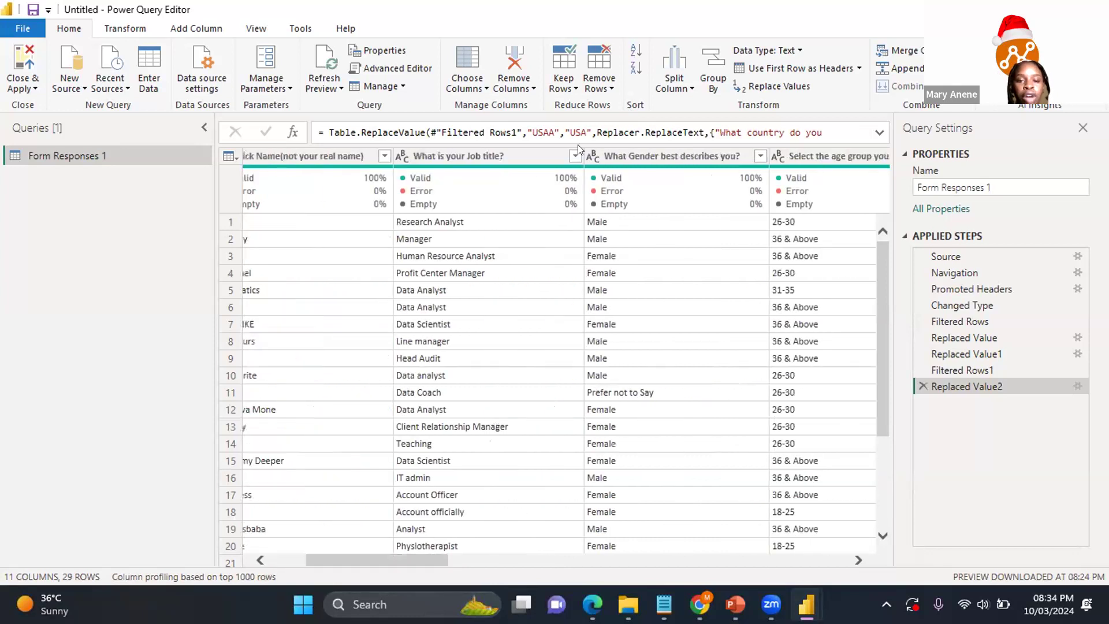
double_click(508, 156)
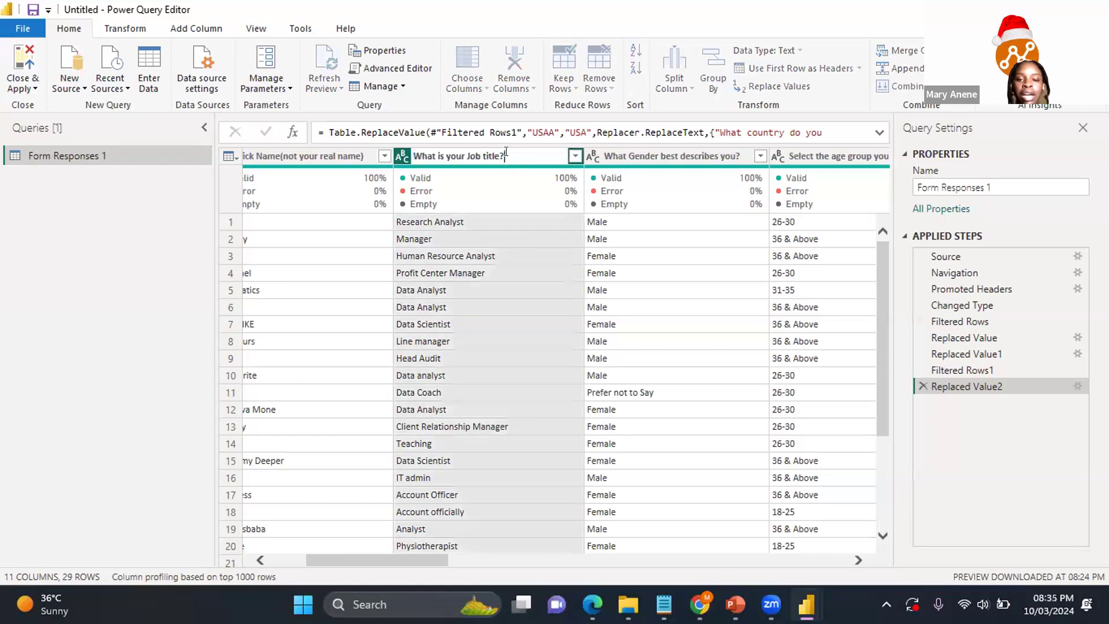
key("BackSpace")
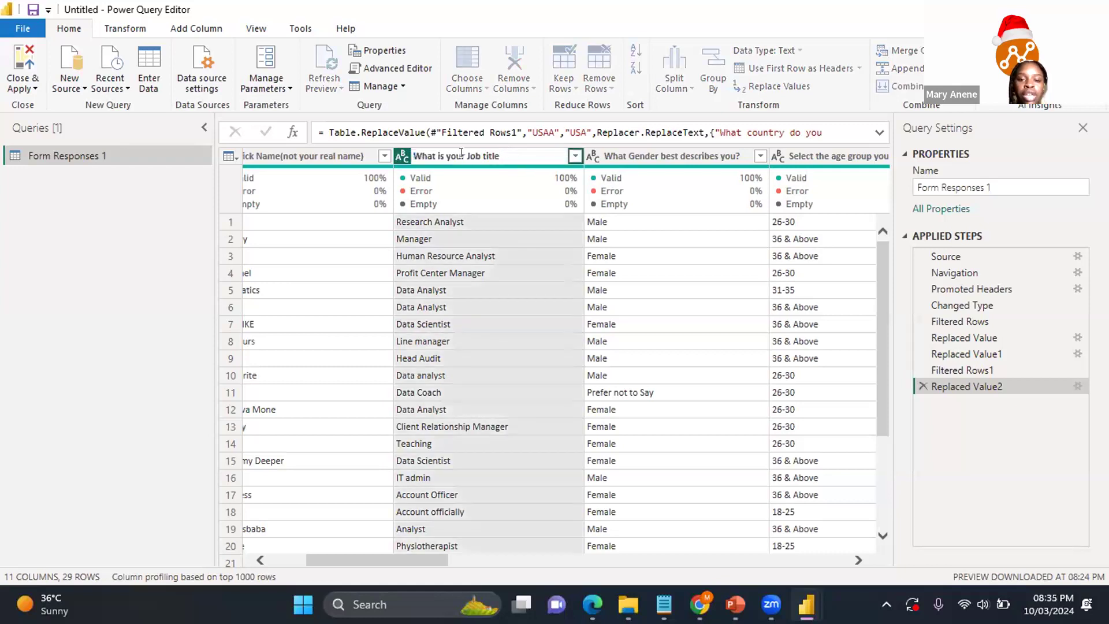
left_click_drag(463, 153, 407, 149)
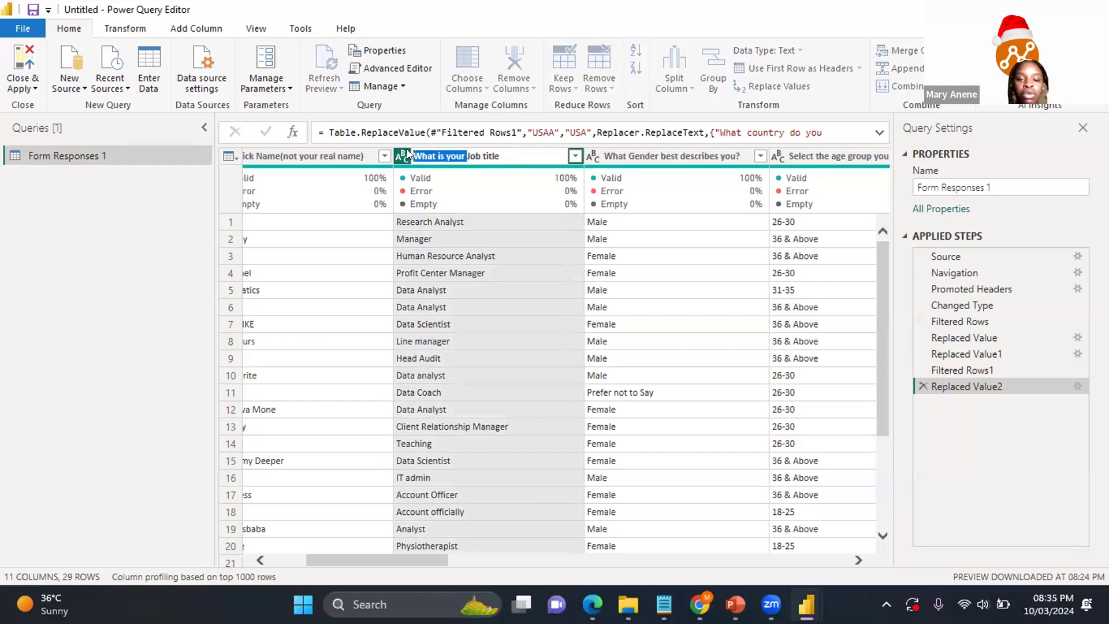
key("BackSpace")
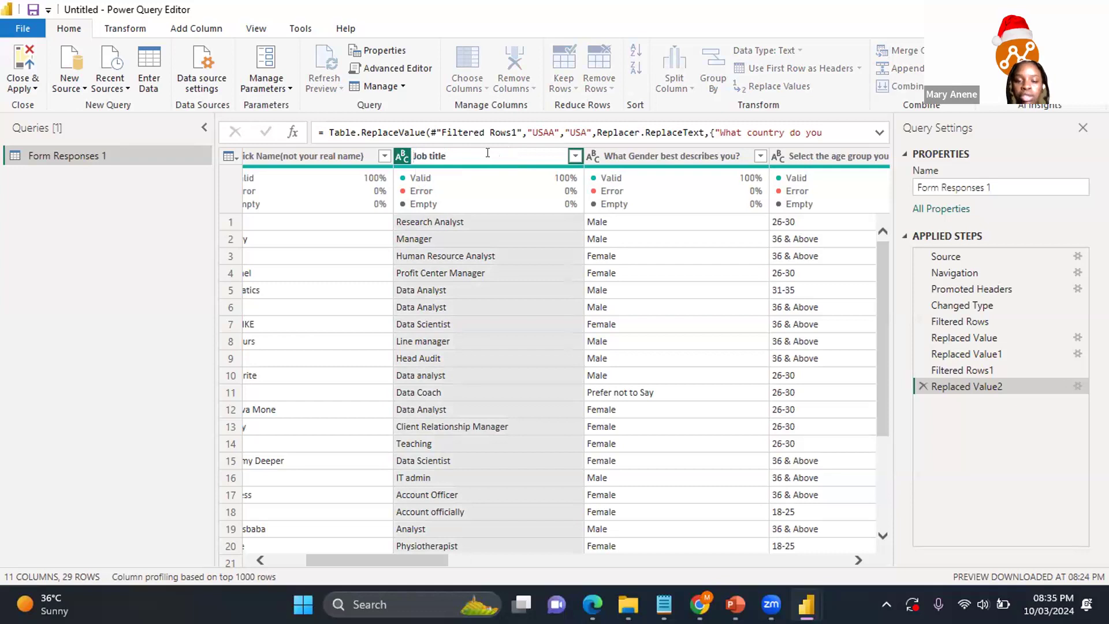
key("Return")
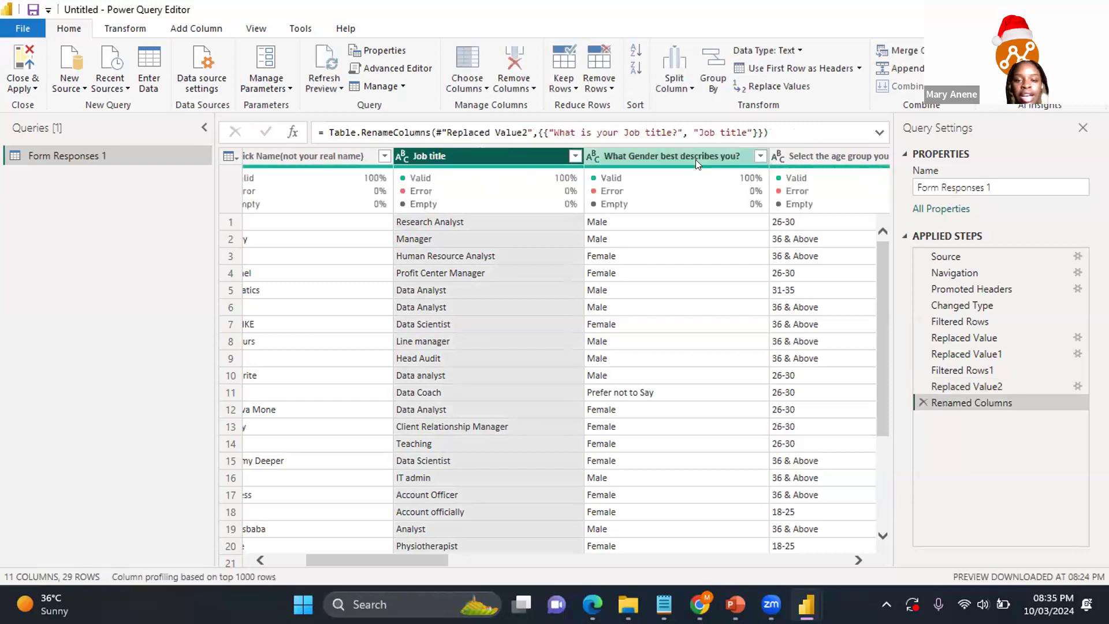
Step: Rename the "What Gender best describes you?" column to "Gender"
double_click(715, 156)
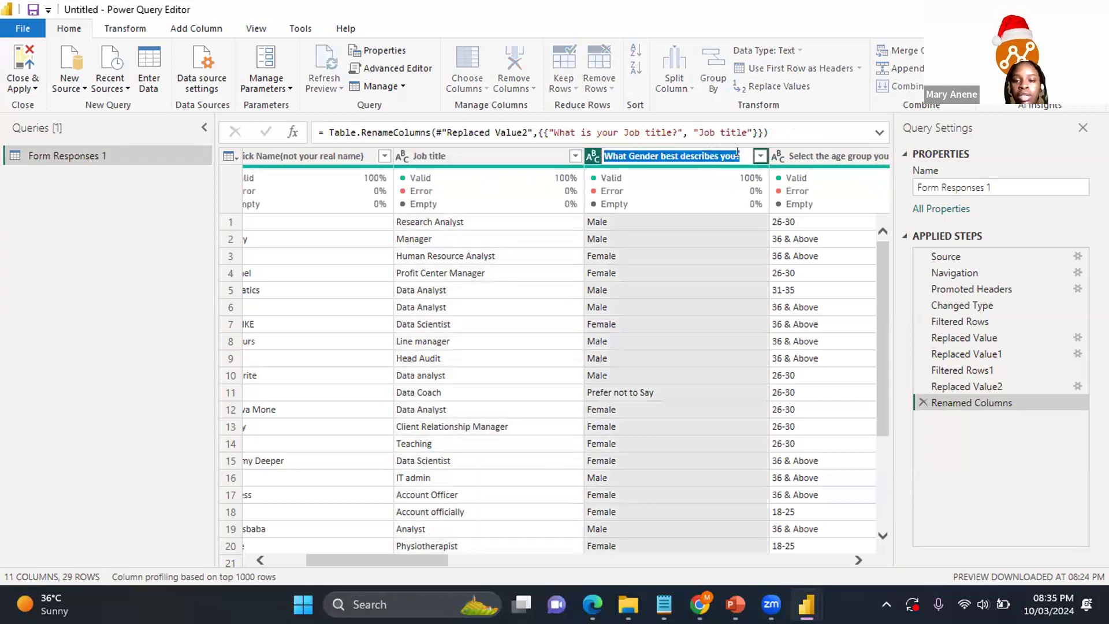
key("Escape")
left_click_drag(685, 150, 660, 151)
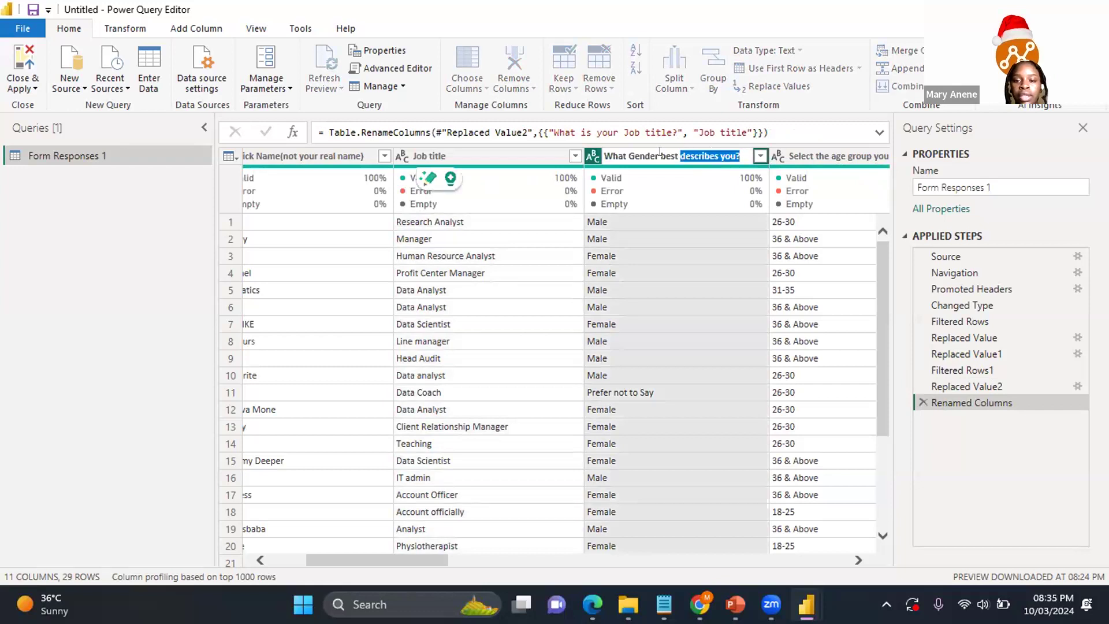
key("BackSpace")
key("BackSpace")
key("BackSpace")
key("BackSpace")
key("BackSpace")
key("BackSpace")
key("ctrl+Left")
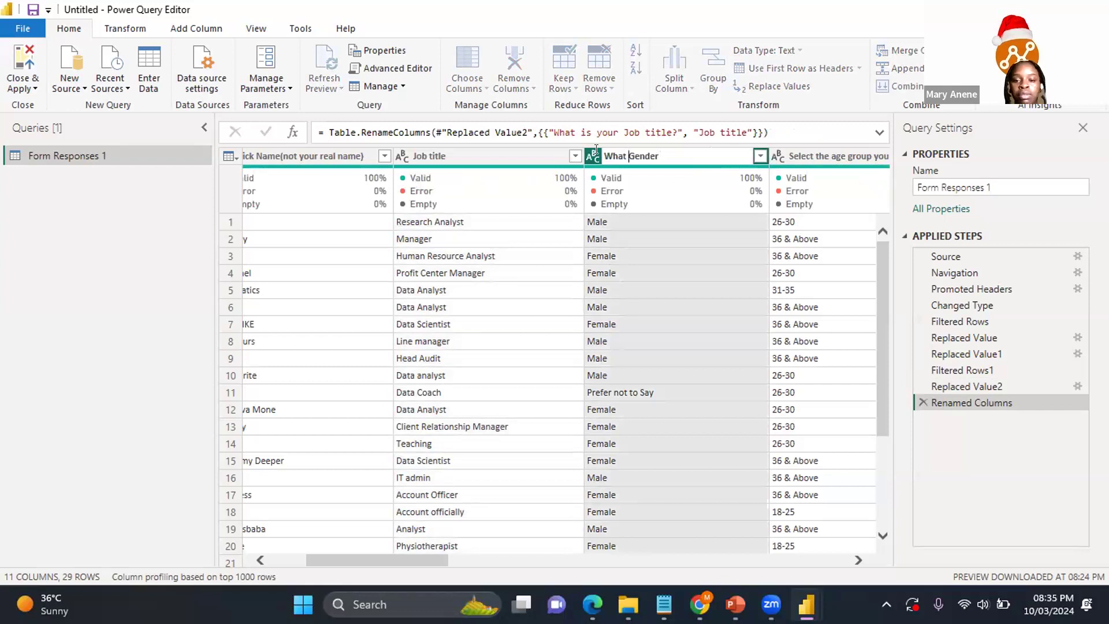
key("ctrl+BackSpace")
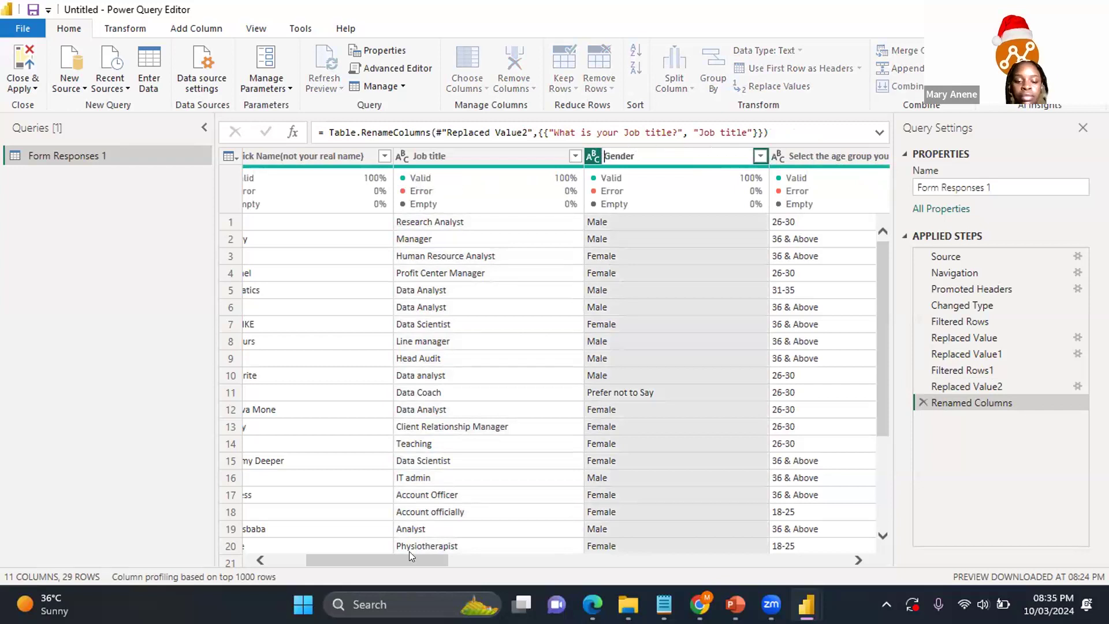
key("Return")
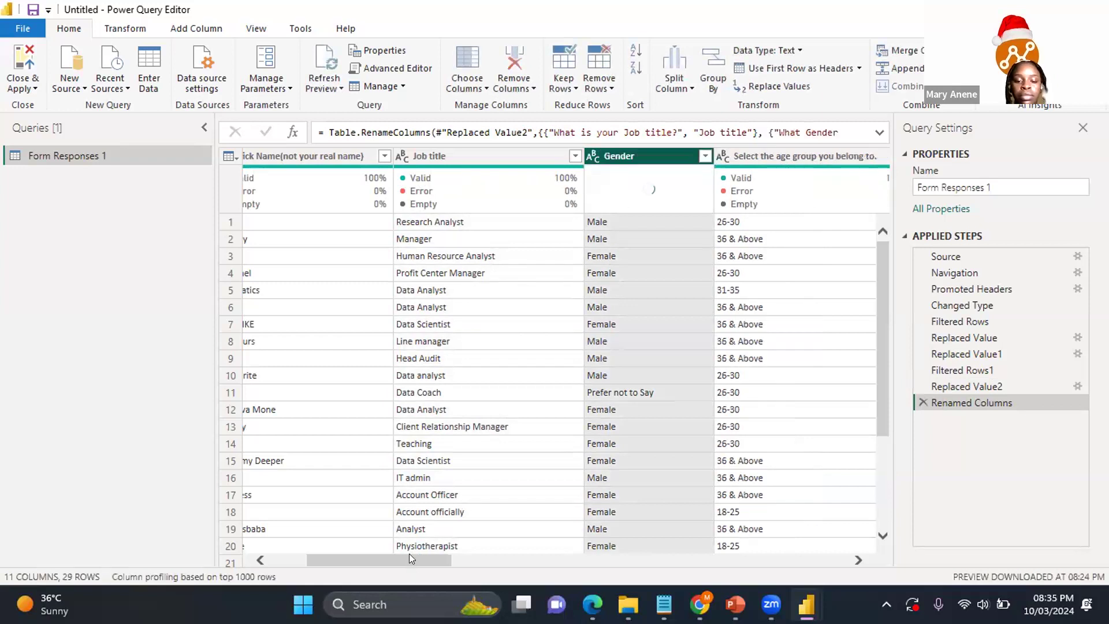
Step: Rename the "Select the age group you belong to." column to "Age group"
left_click_drag(436, 554, 499, 550)
left_click(550, 156)
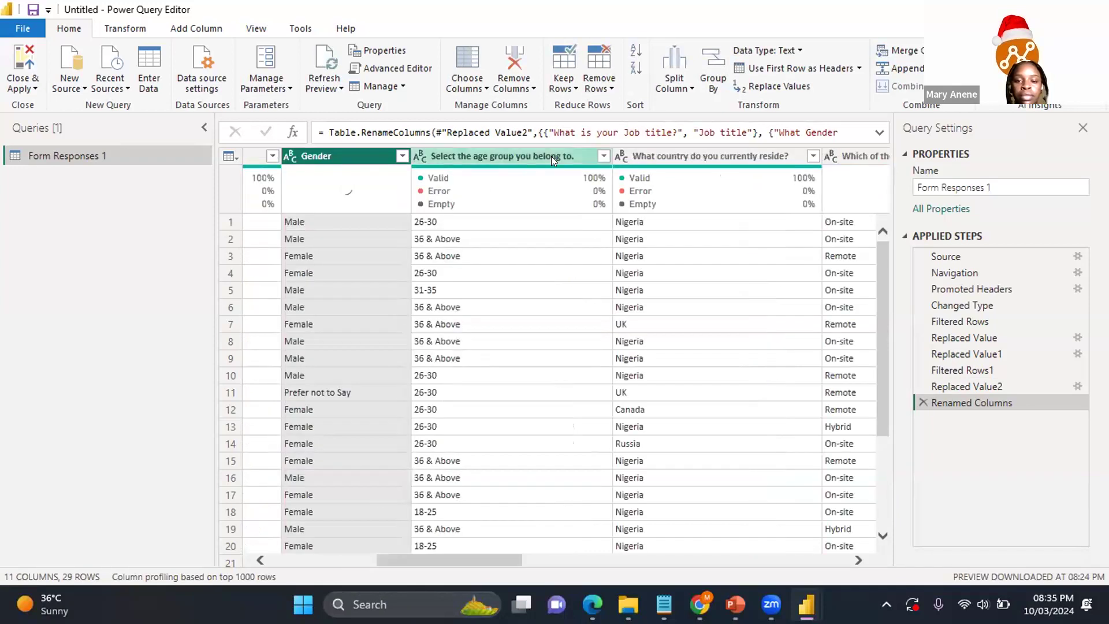
double_click(552, 151)
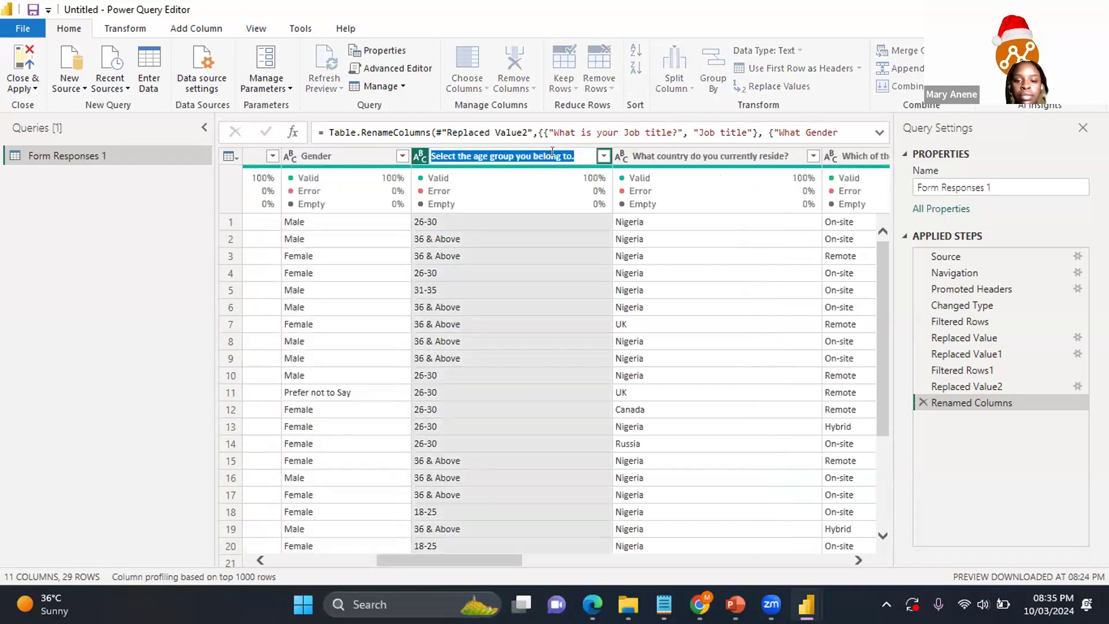
left_click(552, 152)
key("ctrl+shift+Left")
key("ctrl+shift+Left")
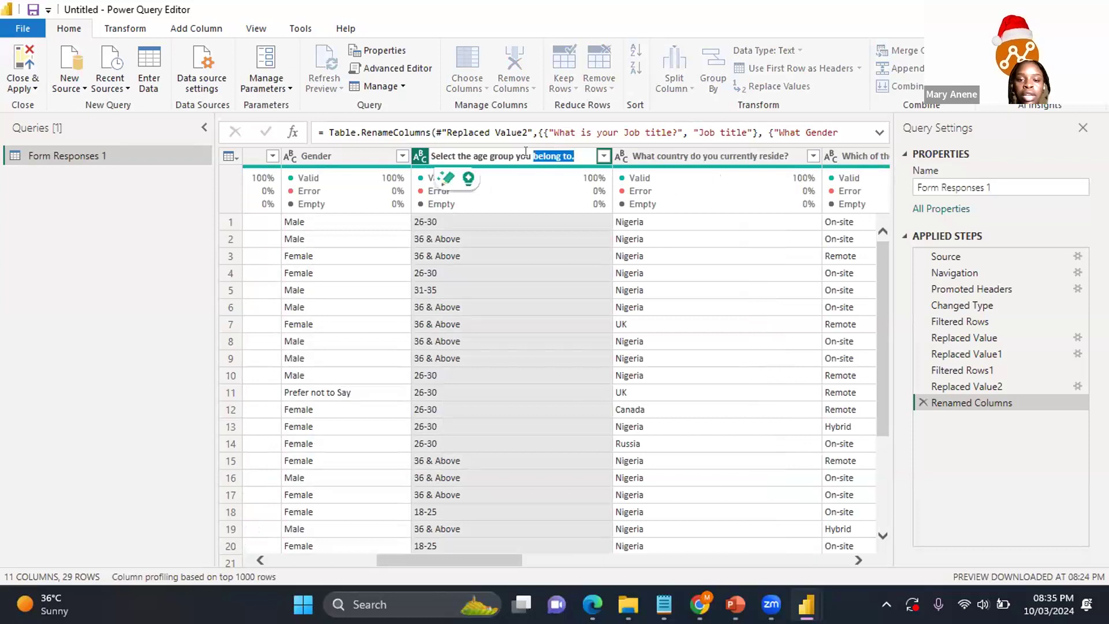
key("ctrl+shift+Left")
key("BackSpace")
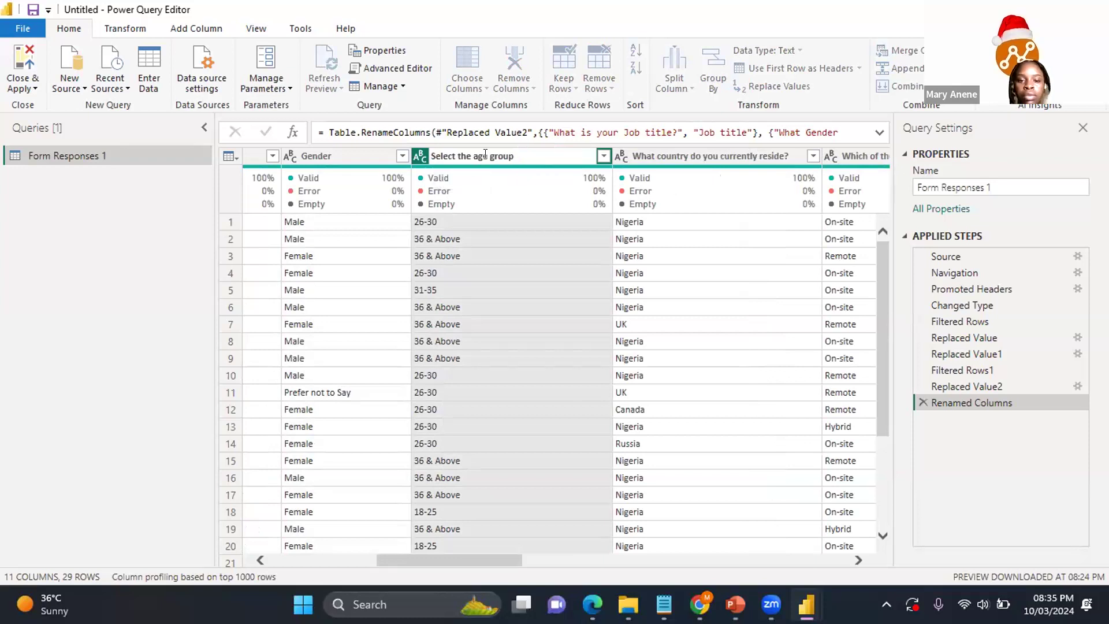
type("e")
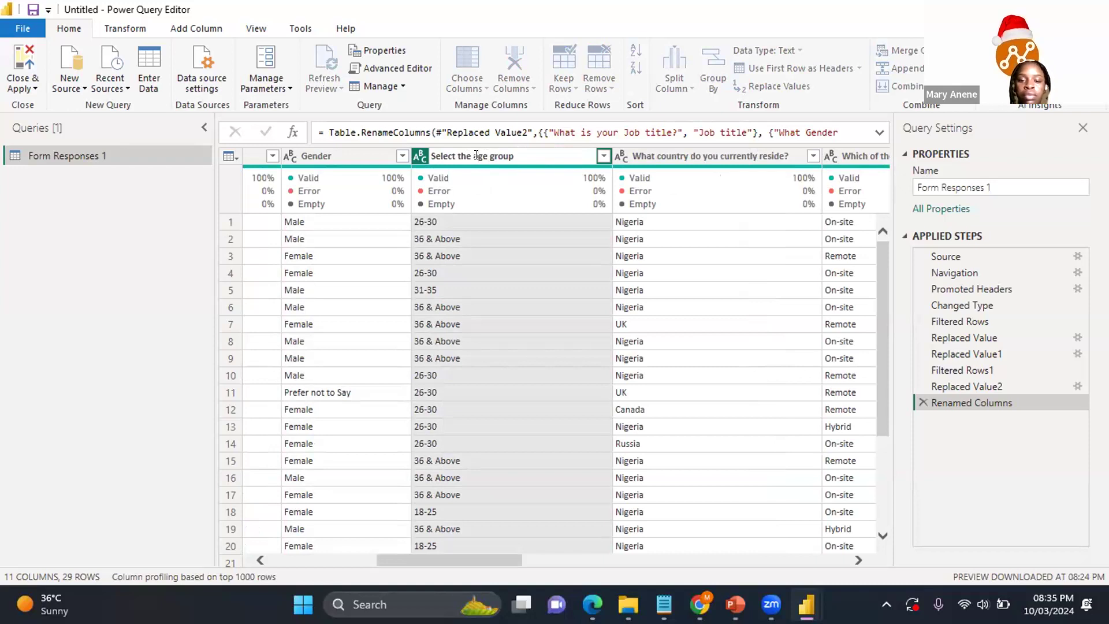
key("BackSpace")
type("A")
left_click_drag(474, 156, 436, 148)
key("BackSpace")
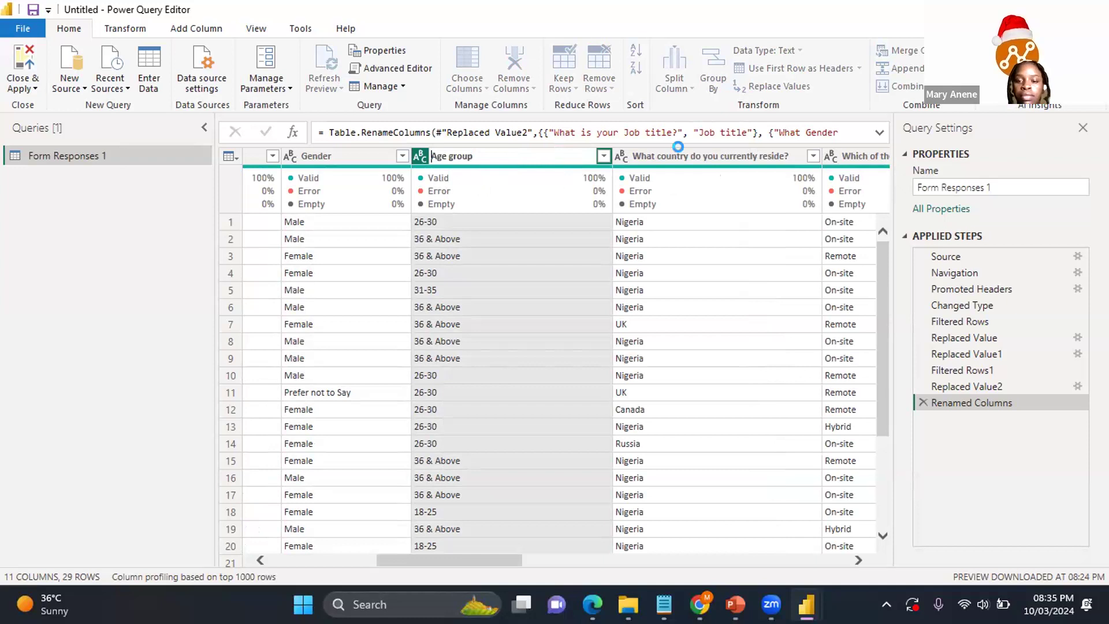
key("Escape")
Step: Rename the "What country do you currently reside?" column to "Country"
left_click(701, 150)
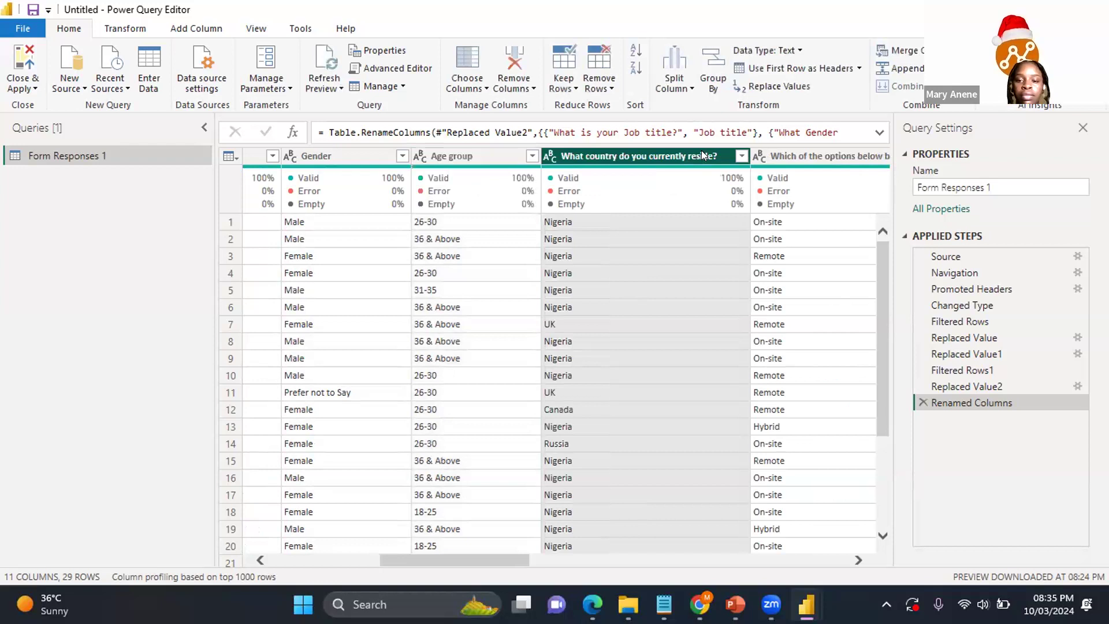
double_click(673, 151)
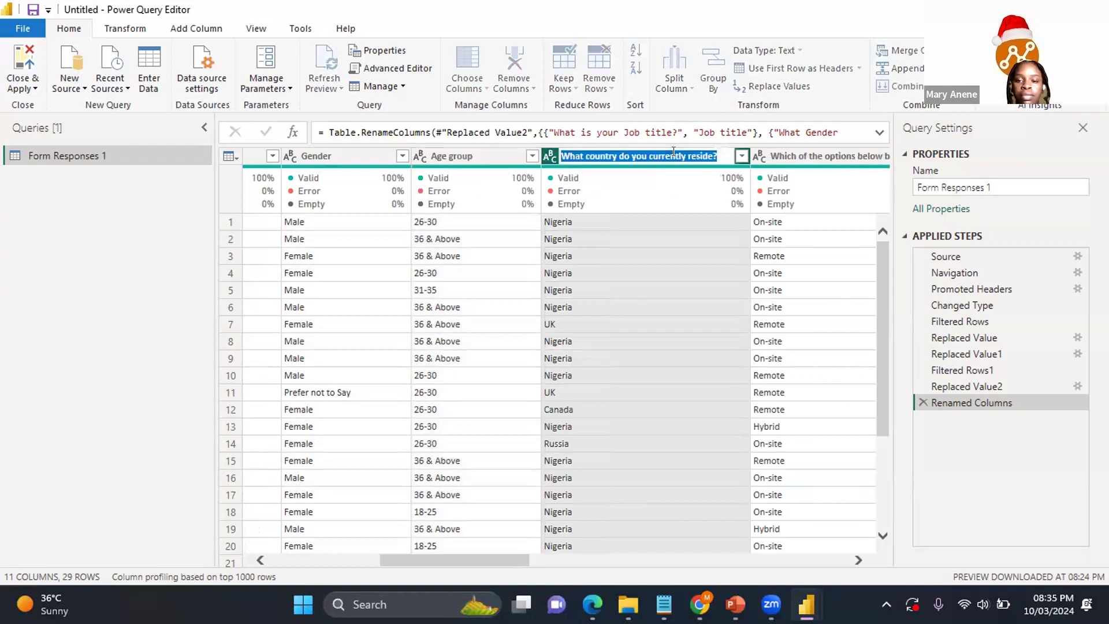
left_click(723, 150)
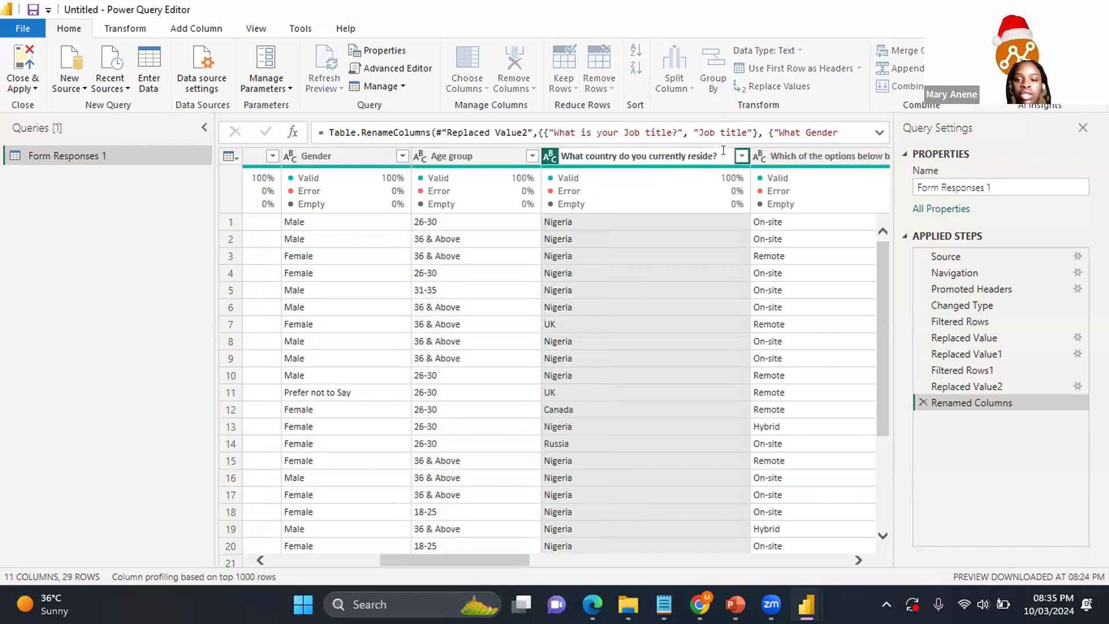
left_click_drag(723, 151, 558, 151)
key("BackSpace")
key("Return")
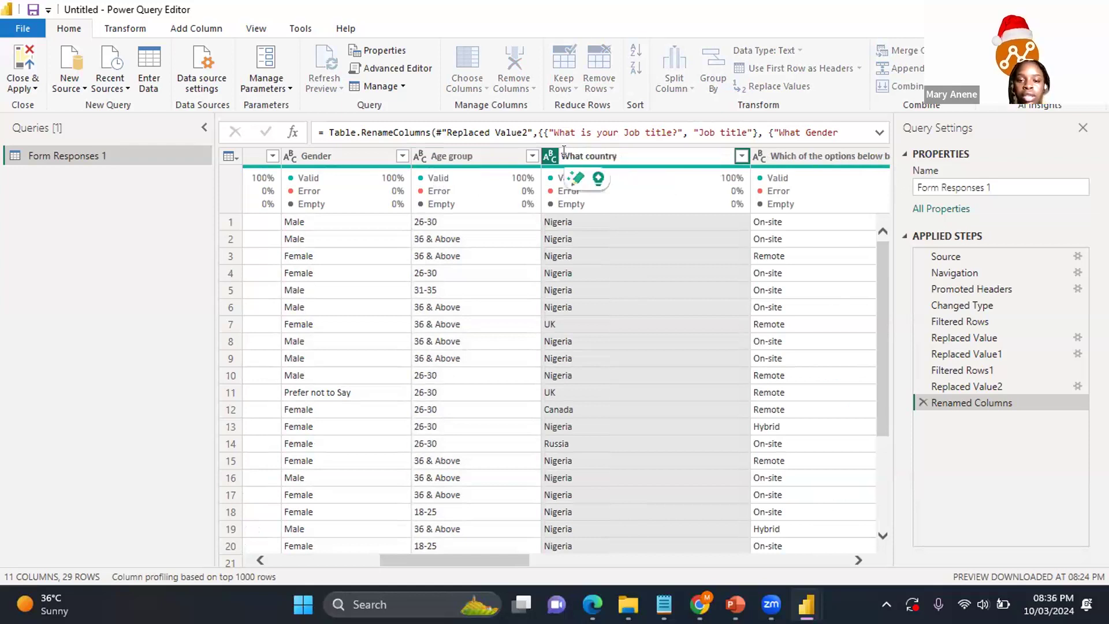
double_click(581, 152)
double_click(581, 151)
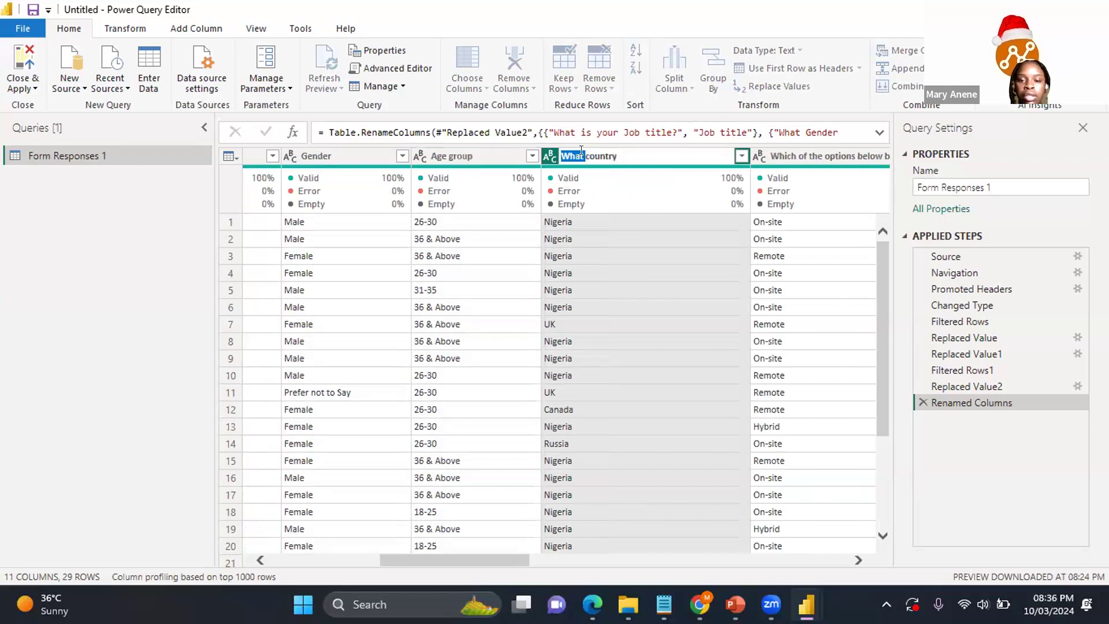
key("Delete")
key("Delete")
type("C")
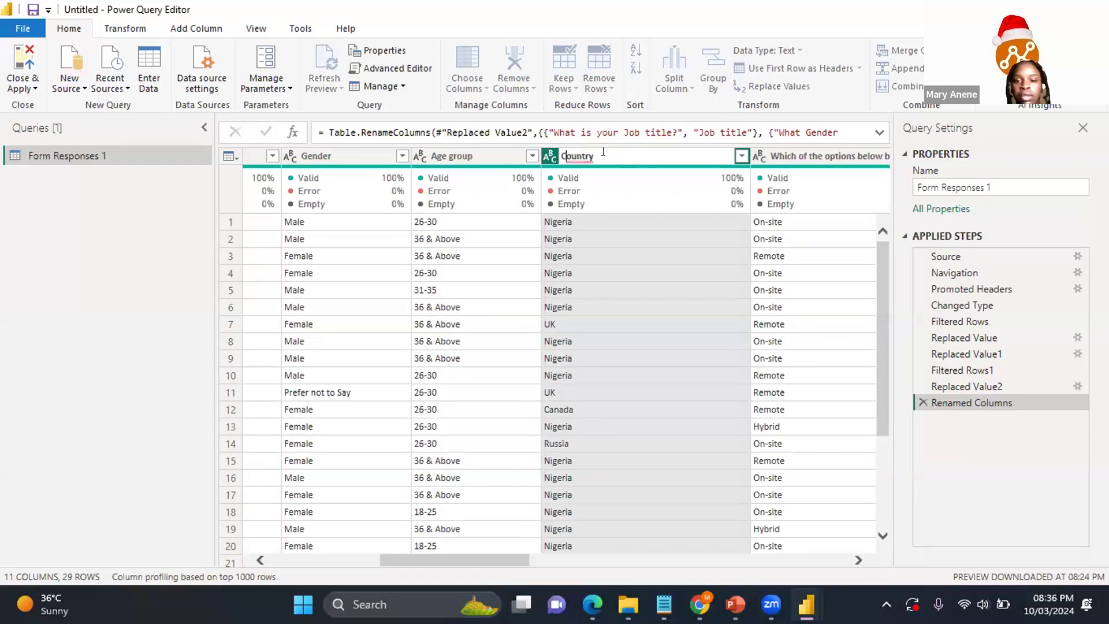
left_click(603, 151)
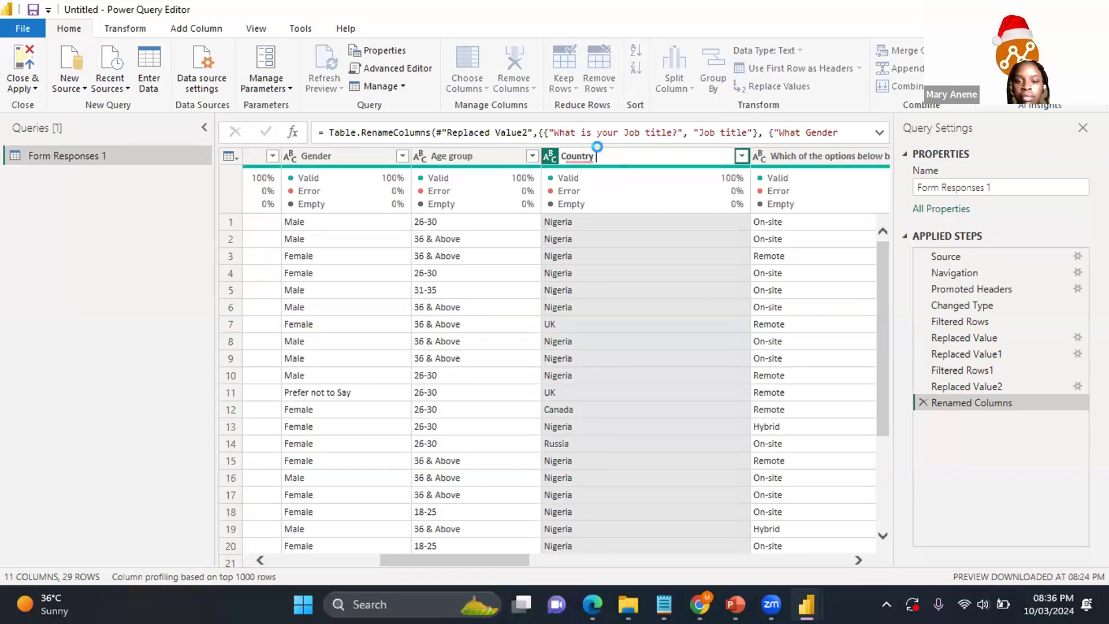
key("Return")
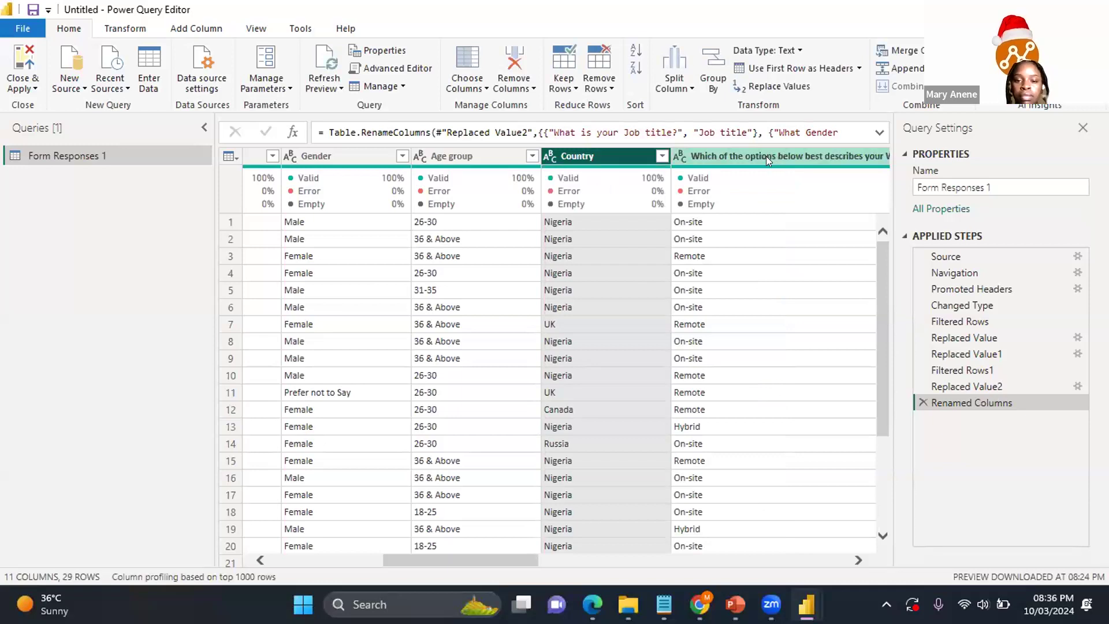
double_click(578, 153)
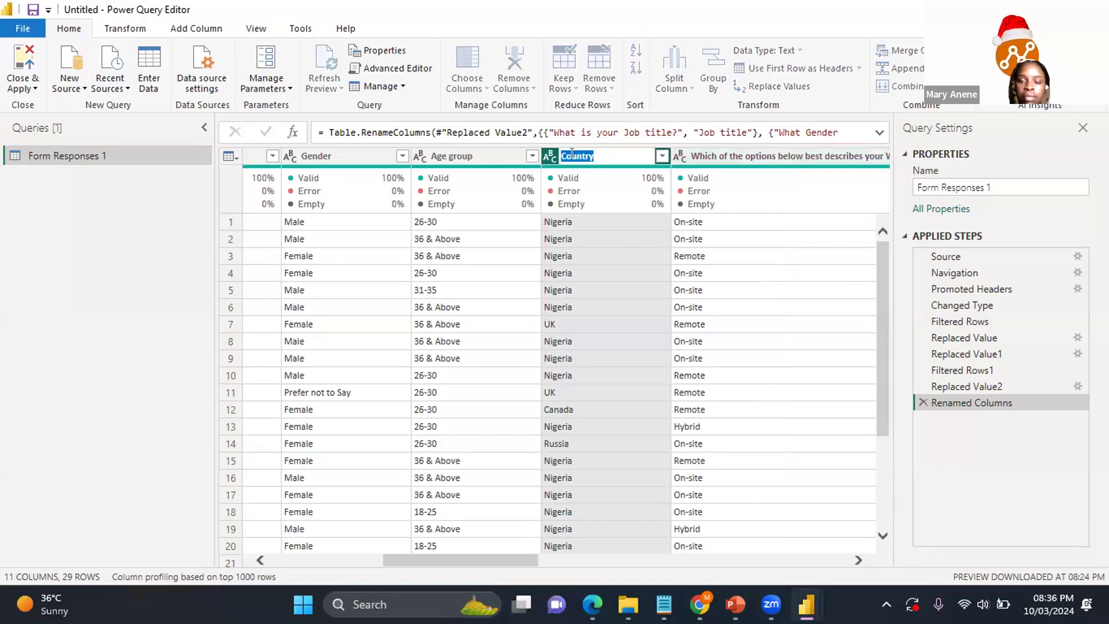
left_click(572, 152)
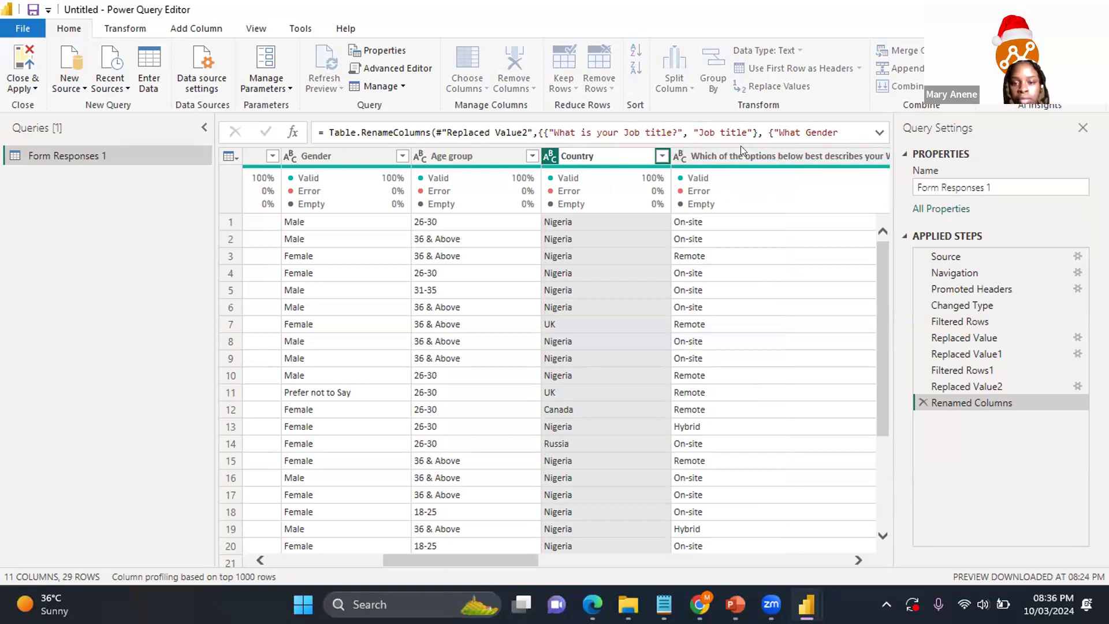
Step: Rename the "Which of the options below best describes your Work Type?" column to "Work Type"
left_click(759, 157)
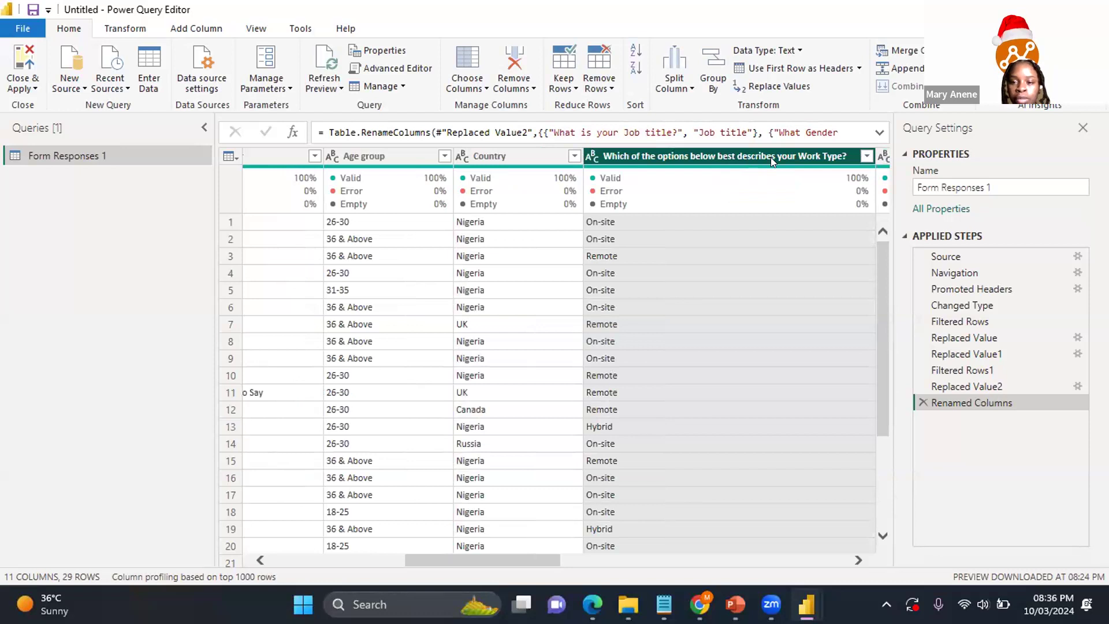
double_click(786, 156)
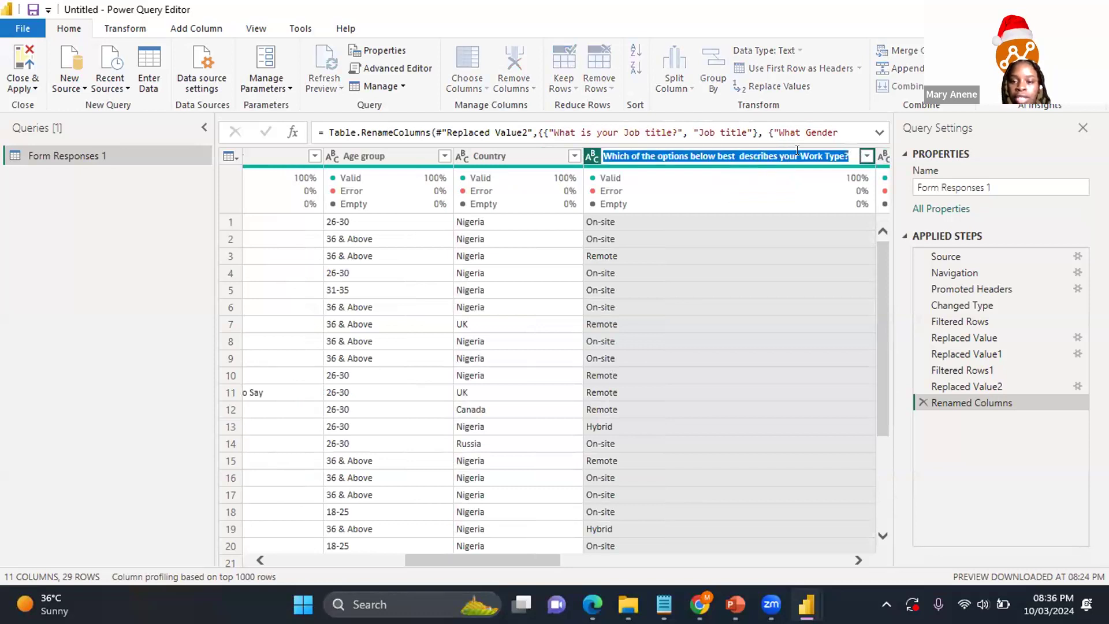
left_click(799, 155)
key("shift+Home")
key("BackSpace")
left_click(660, 151)
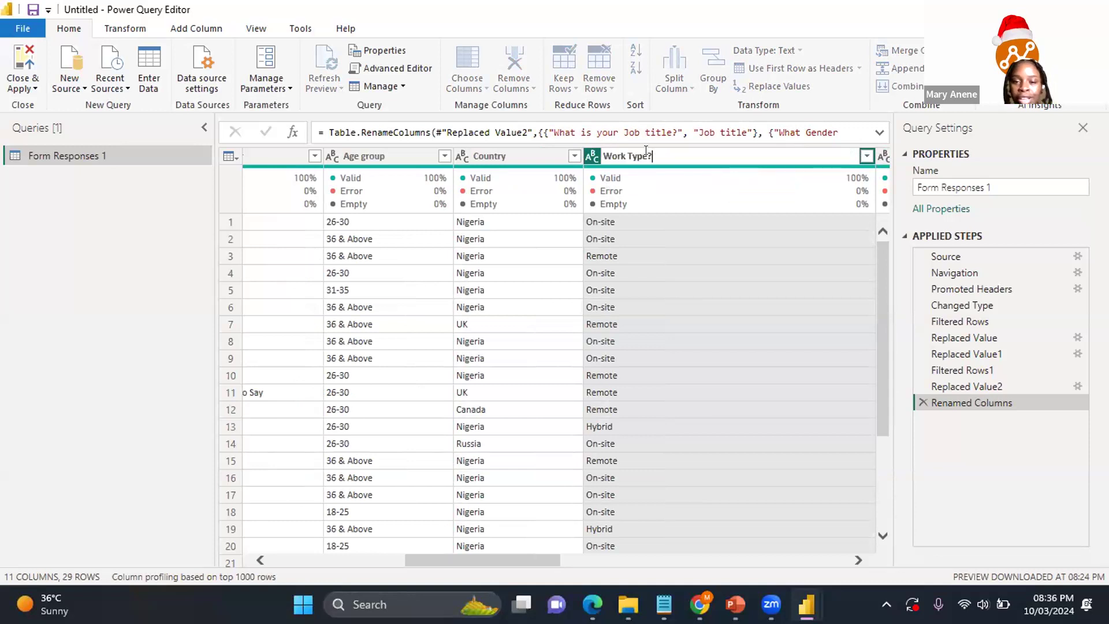
key("BackSpace")
left_click(578, 558)
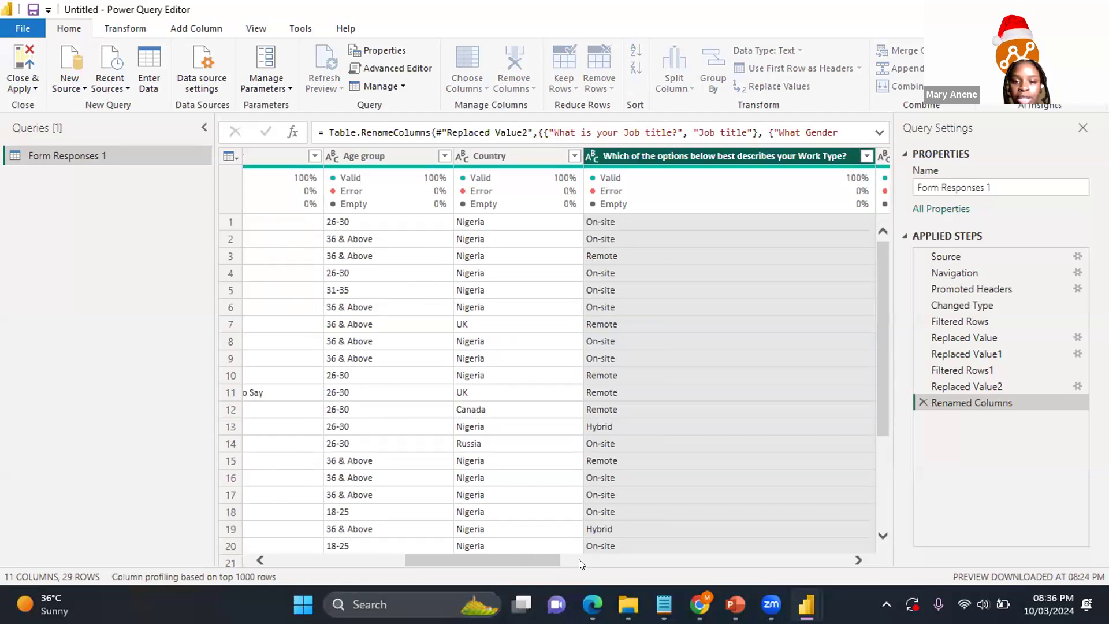
Step: Shorten the header of the column asking whether the work place is diverse and inclusive to "Diverse and Inclusive"
left_click_drag(534, 561, 584, 564)
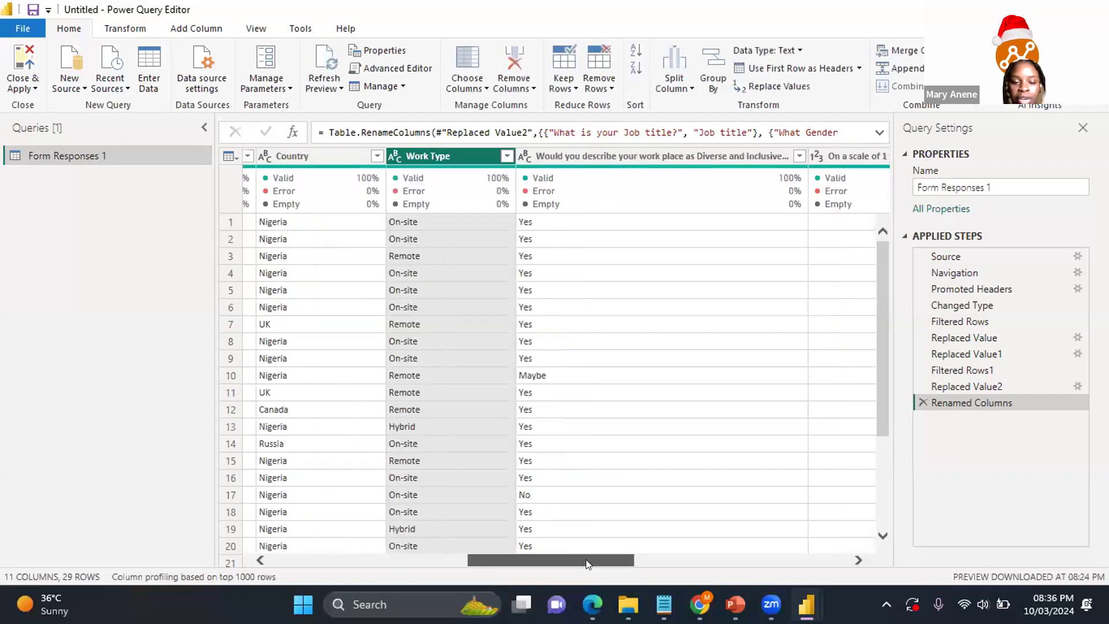
double_click(716, 149)
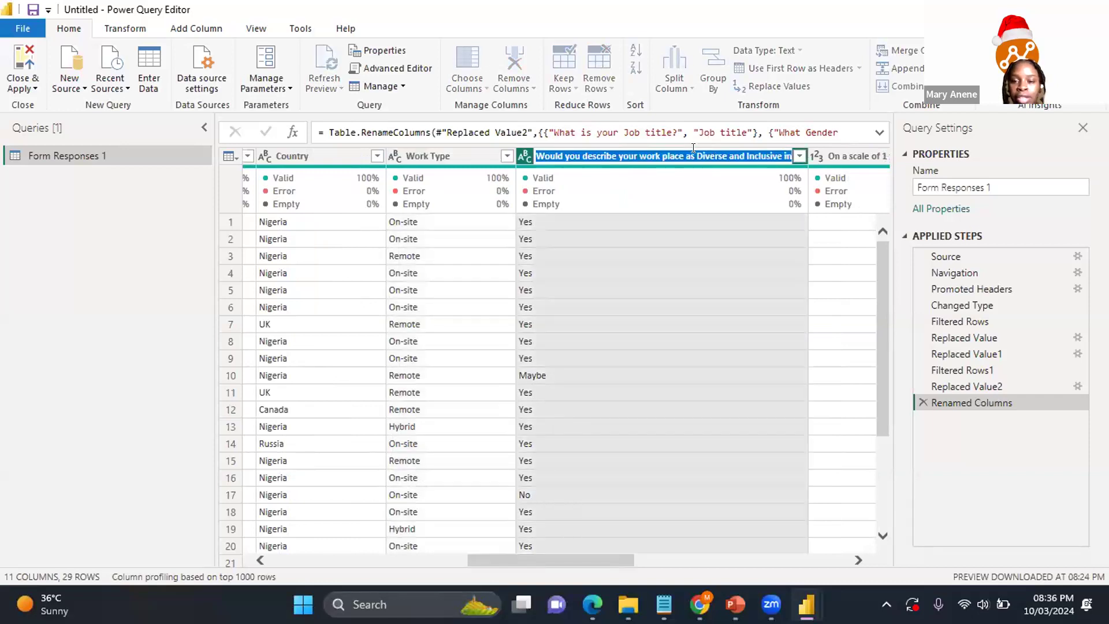
left_click_drag(695, 149, 525, 154)
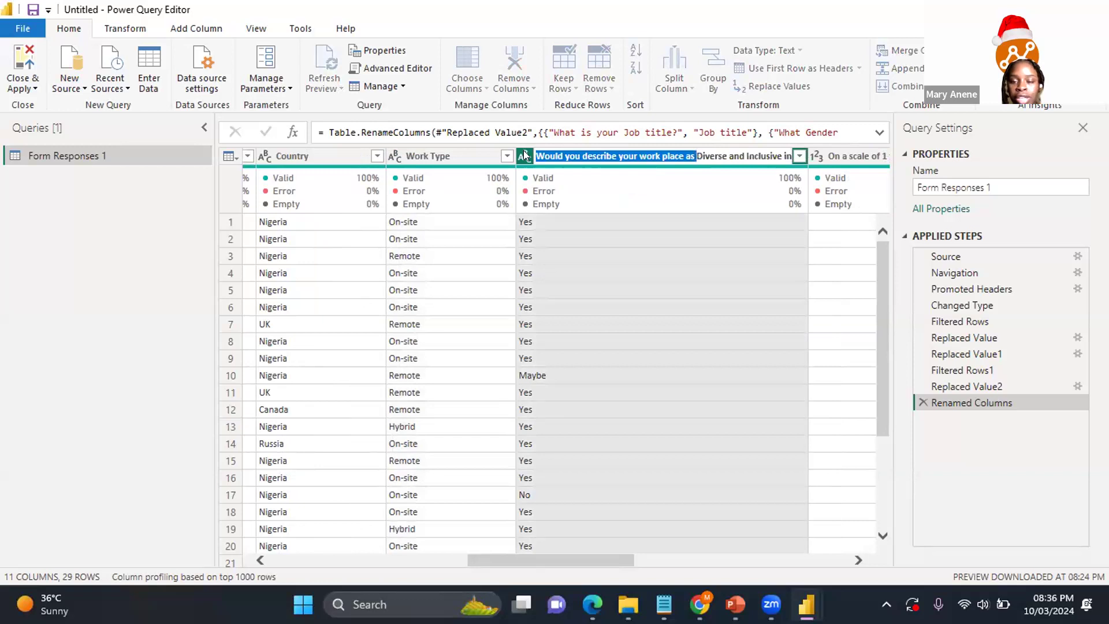
key("BackSpace")
key("Return")
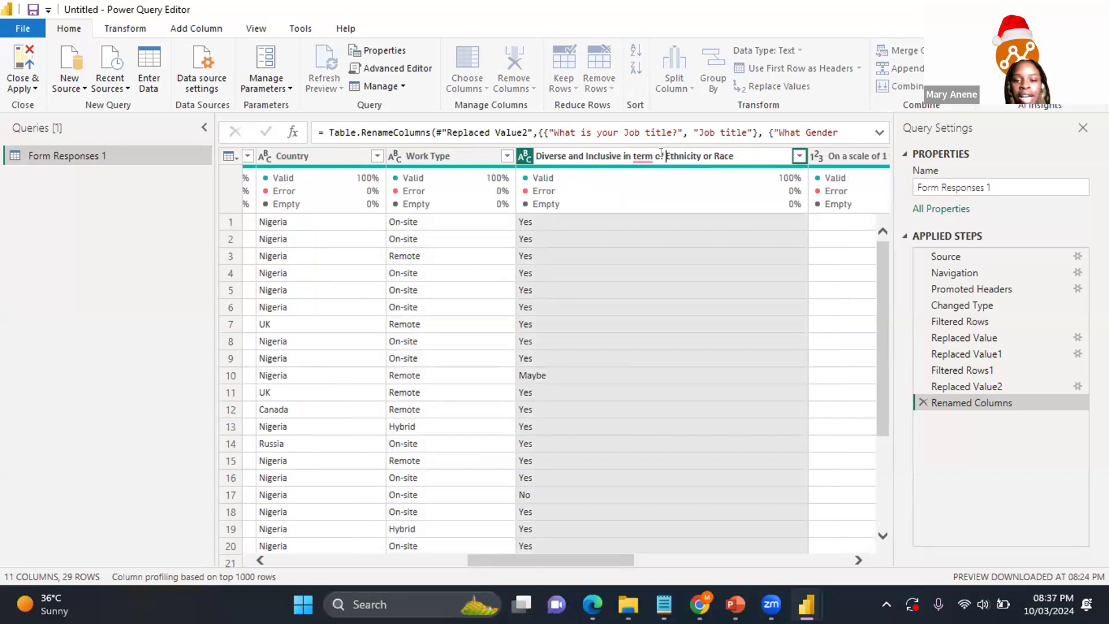
left_click(622, 153, "shift")
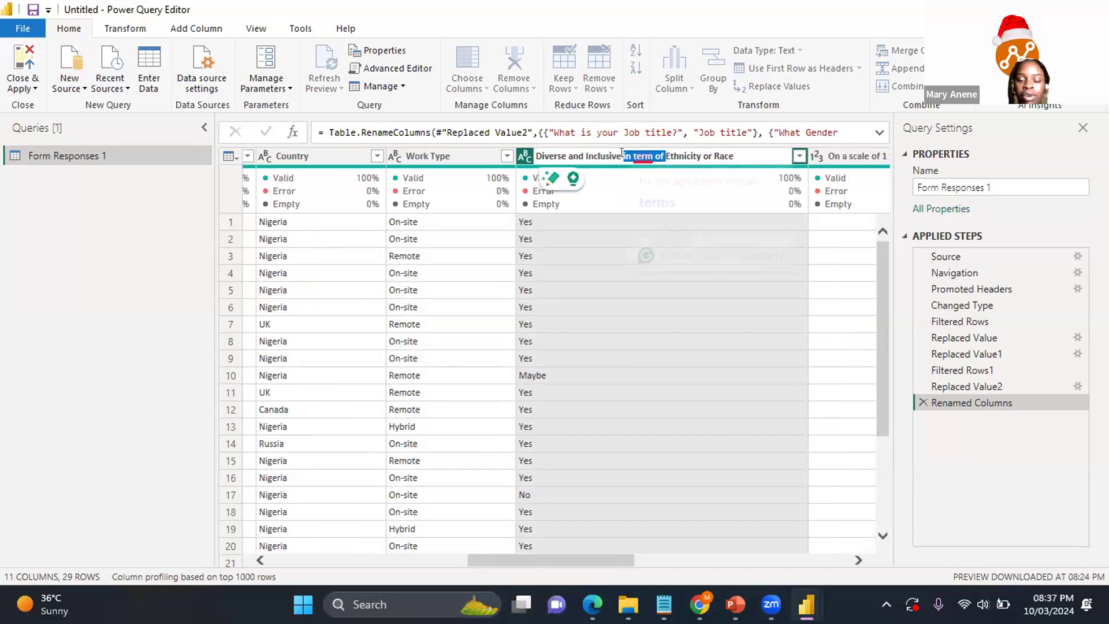
key("BackSpace")
left_click_drag(701, 149, 628, 151)
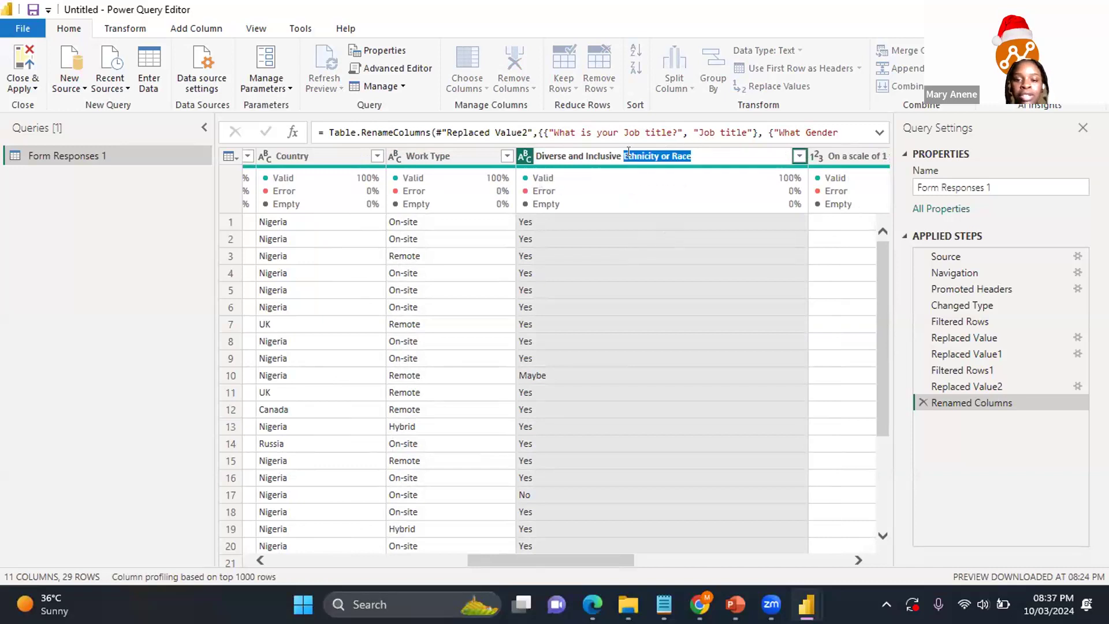
key("BackSpace")
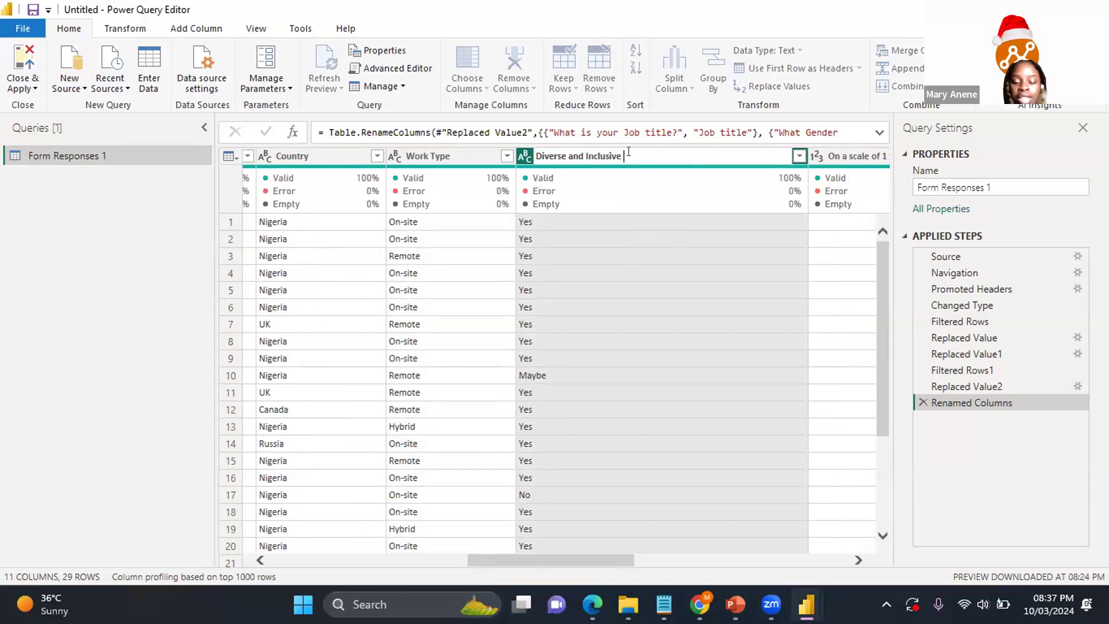
key("Return")
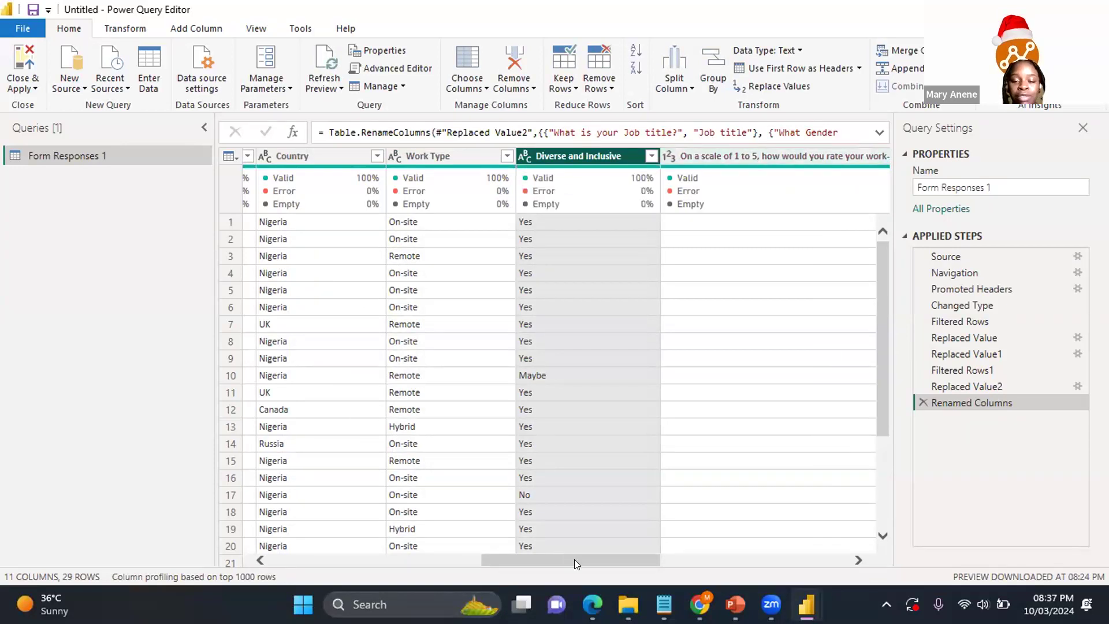
Step: Rename the "On a scale of 1 to 5, how would you rate your work-life balance?" column to "Work-life balance"
left_click_drag(624, 559, 637, 559)
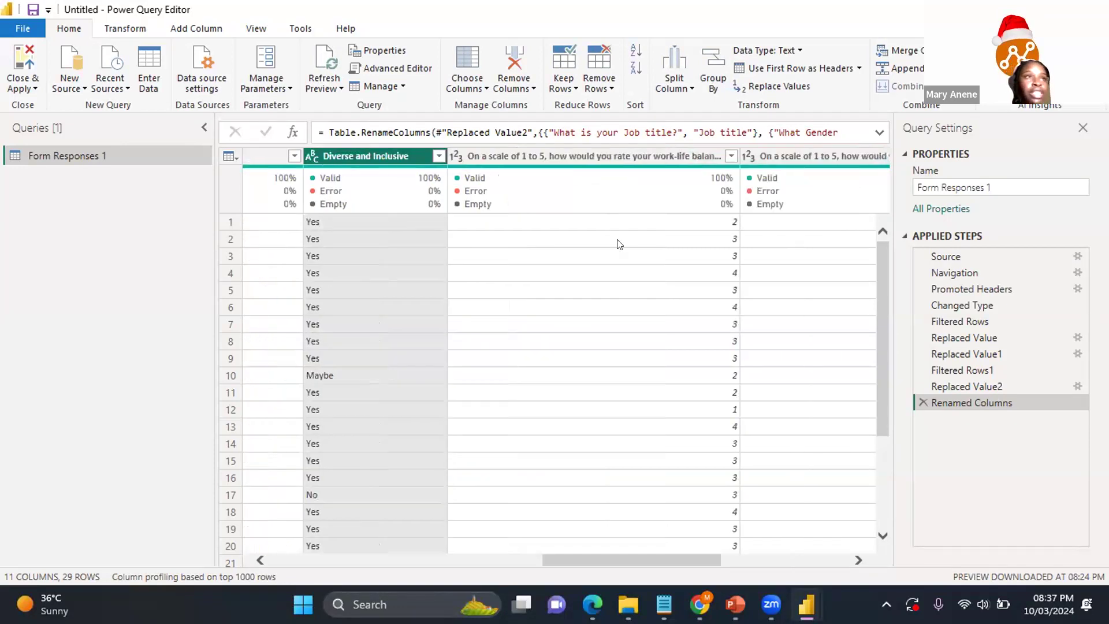
left_click(629, 158)
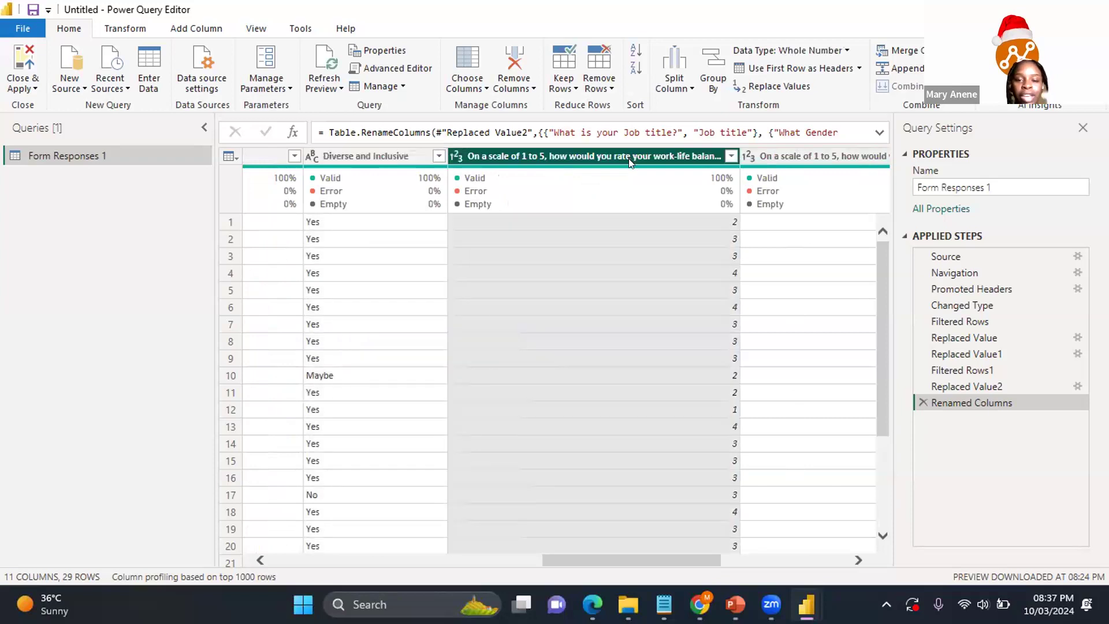
double_click(629, 154)
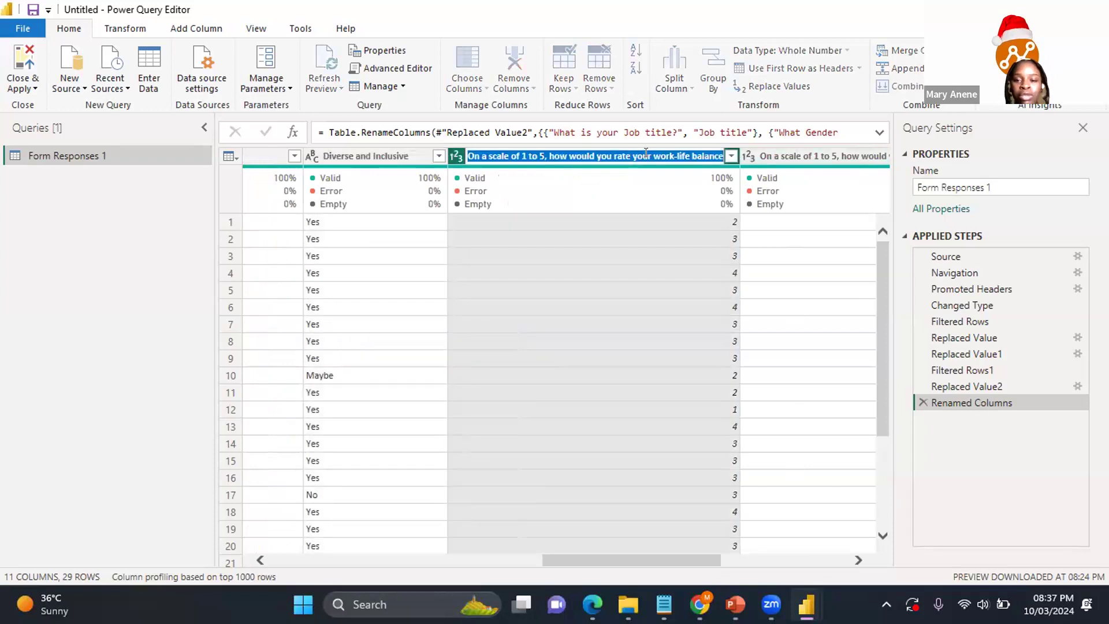
left_click(650, 155)
key("shift+Home")
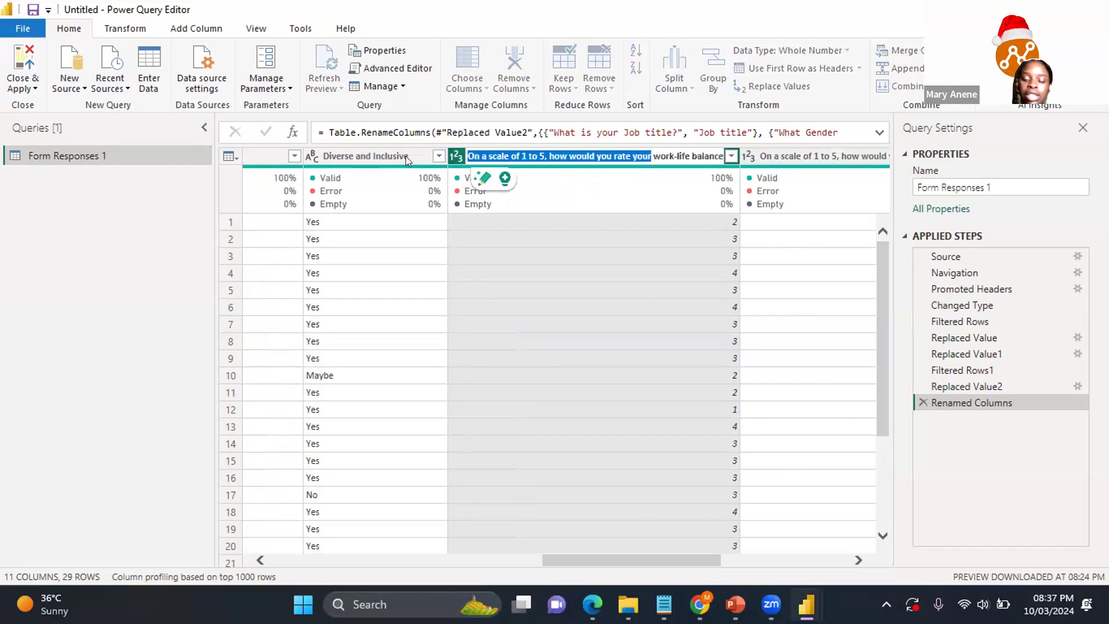
key("BackSpace")
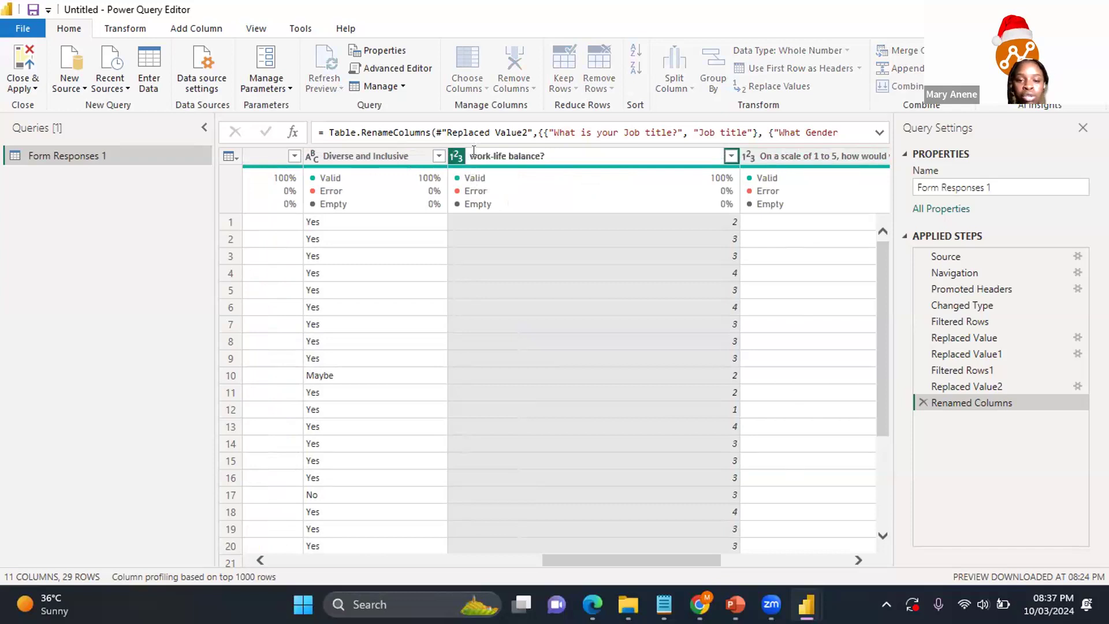
key("Delete")
type("W")
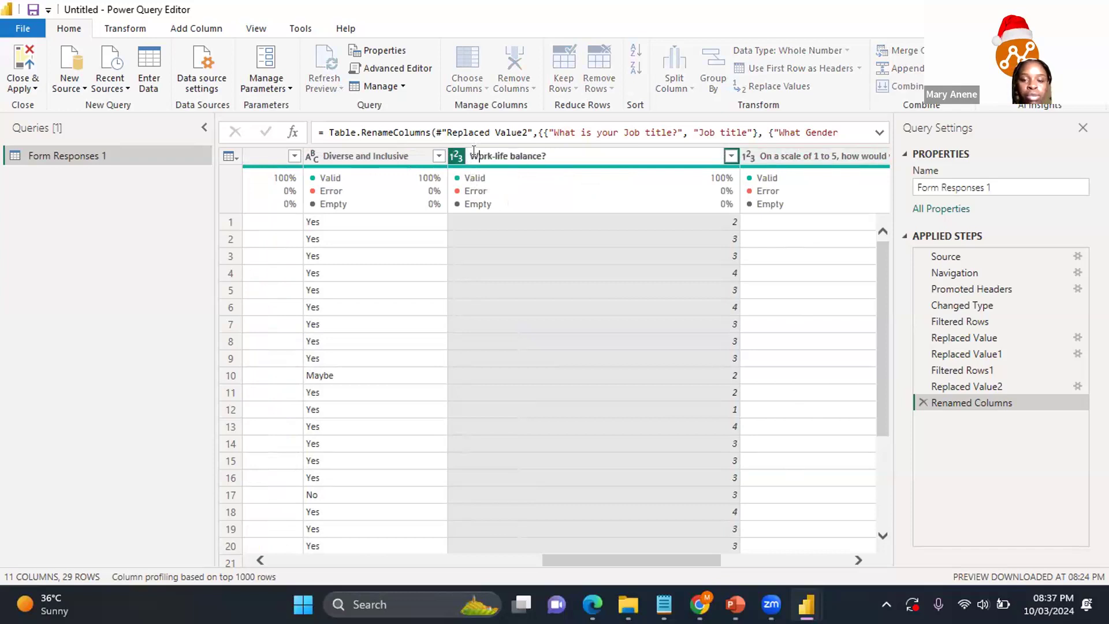
key("End")
key("BackSpace")
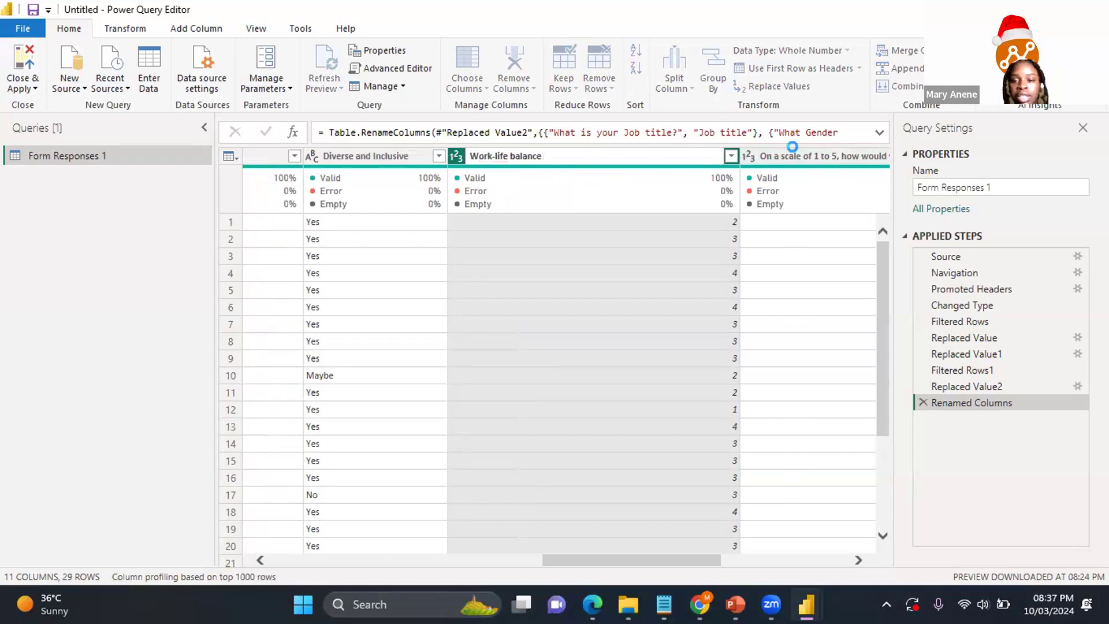
key("Escape")
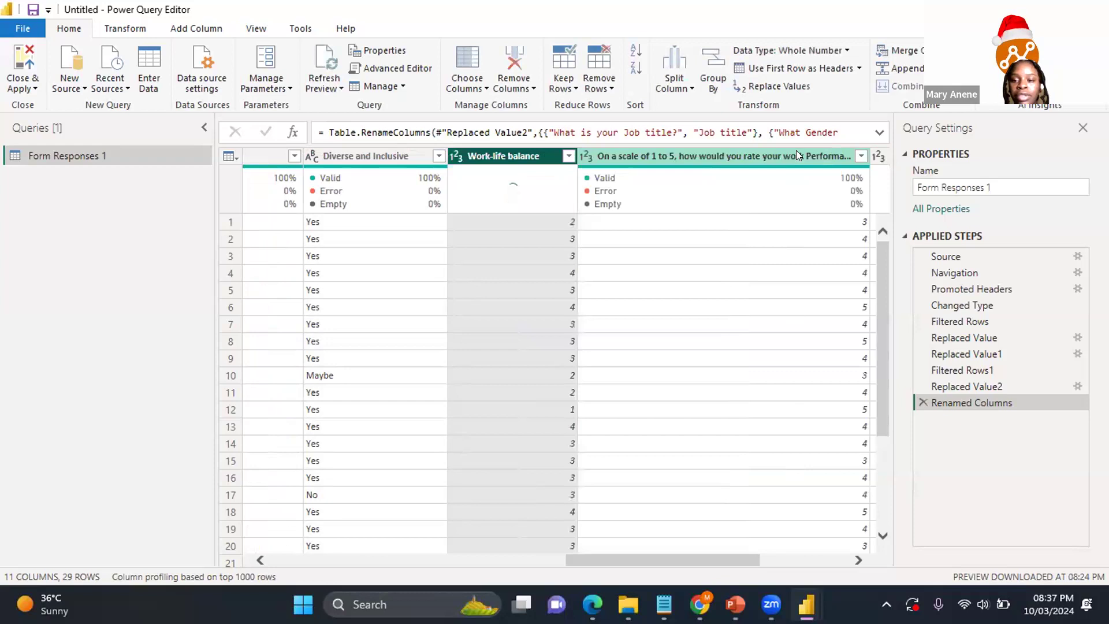
Step: Rename the "On a scale of 1 to 5, how would you rate your work Performance?" column to "Work Performance"
double_click(796, 150)
key("Escape")
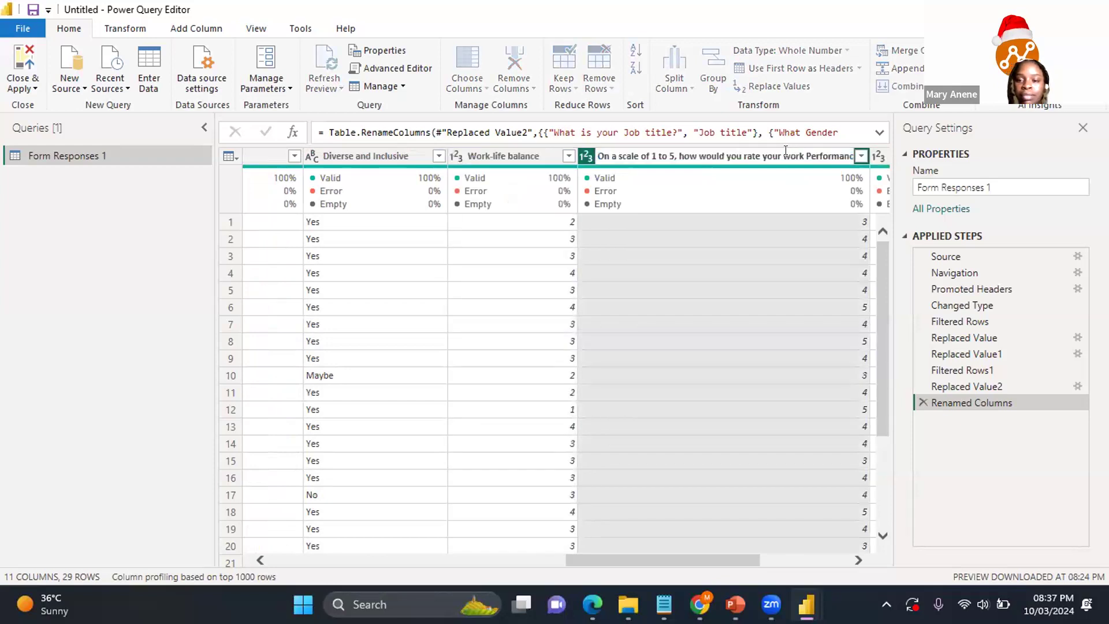
key("BackSpace")
key("BackSpace")
key("BackSpace")
key("BackSpace")
key("BackSpace")
key("BackSpace")
key("BackSpace")
key("BackSpace")
key("BackSpace")
key("BackSpace")
key("BackSpace")
key("BackSpace")
key("BackSpace")
key("BackSpace")
key("BackSpace")
key("BackSpace")
key("BackSpace")
key("BackSpace")
key("BackSpace")
key("BackSpace")
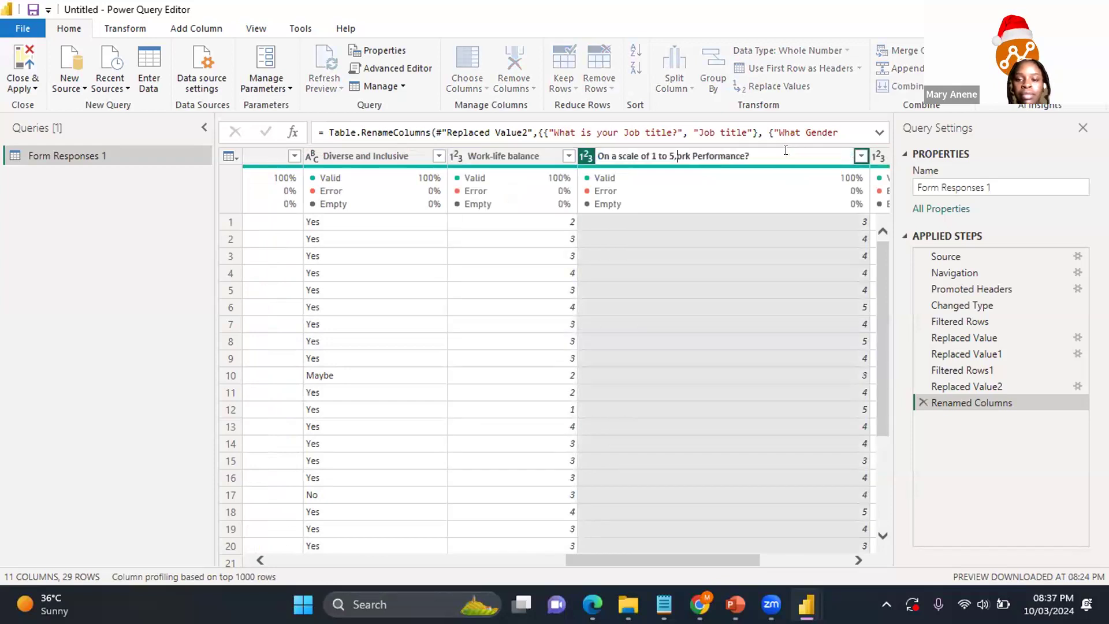
key("BackSpace")
key("BackSpace")
key("BackSpace")
key("BackSpace")
key("BackSpace")
type("W")
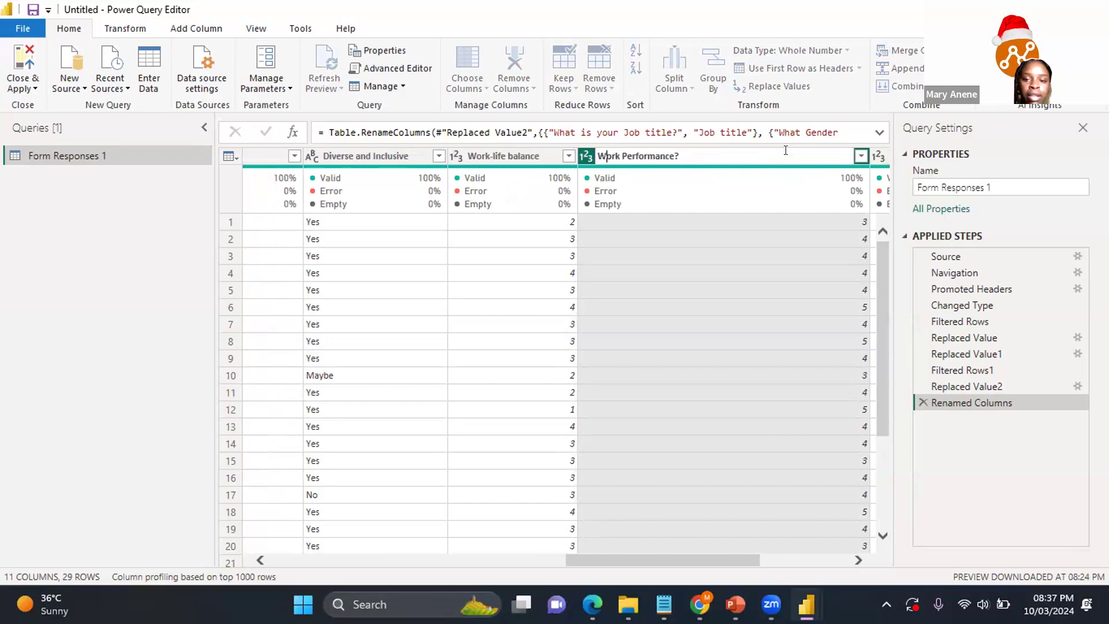
key("BackSpace")
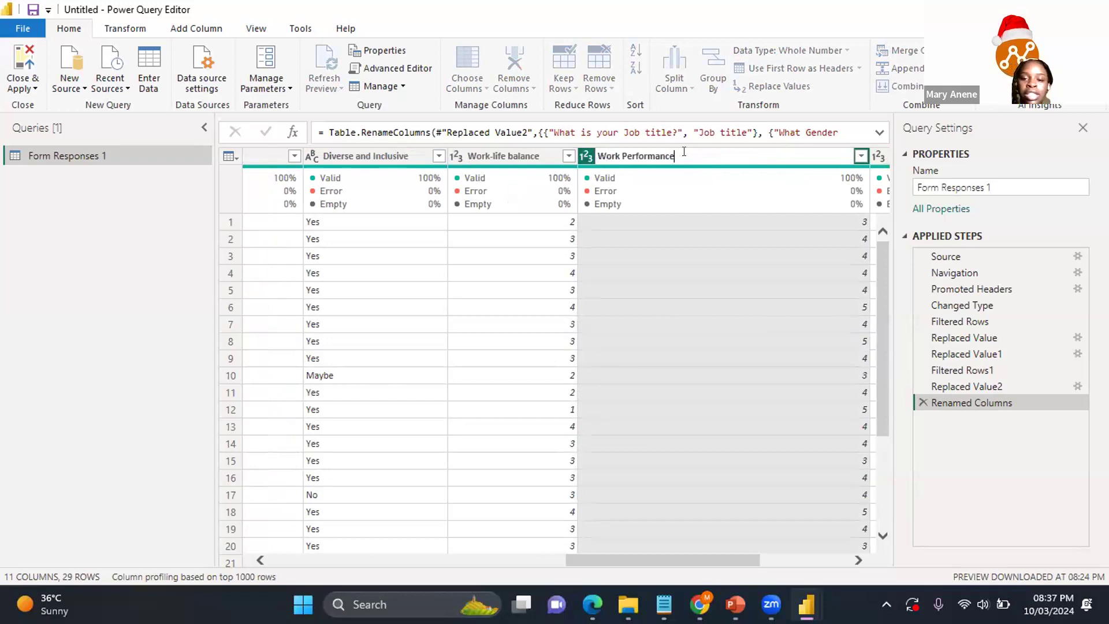
key("Return")
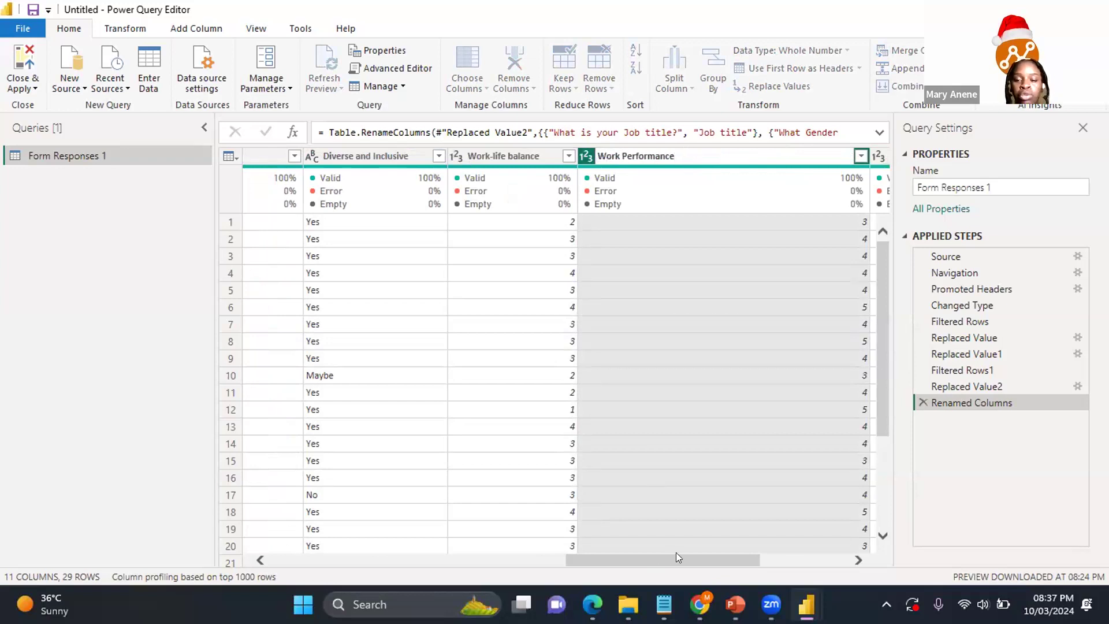
Step: Rename the "On a scale of 1 to 5, what is your overall Job satisfaction?" column to "Job satisfaction"
key("Return")
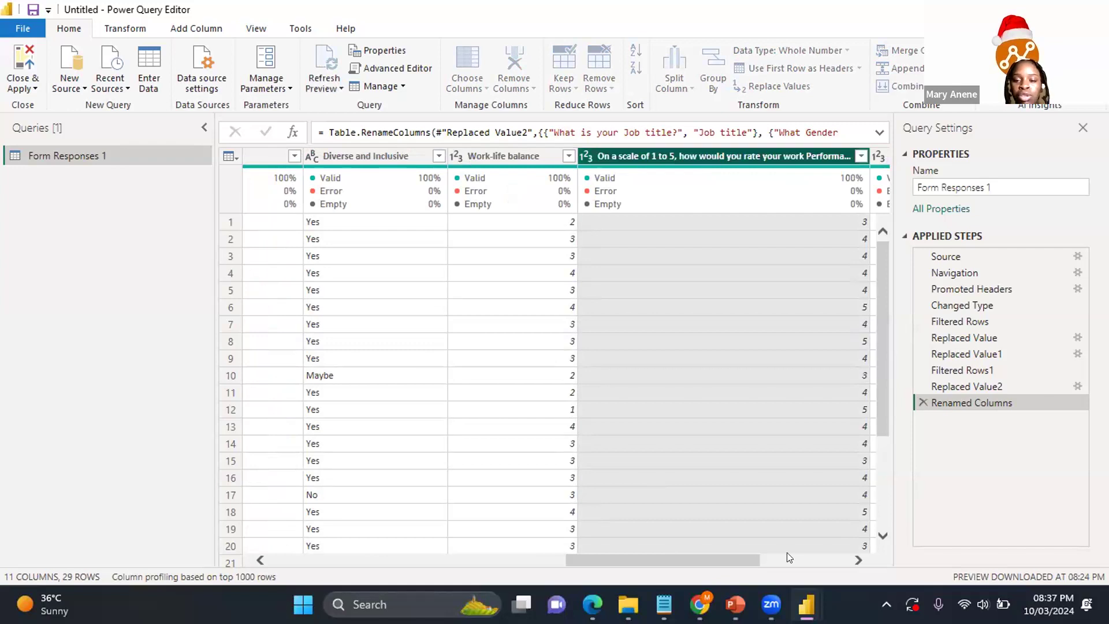
left_click_drag(728, 555, 786, 555)
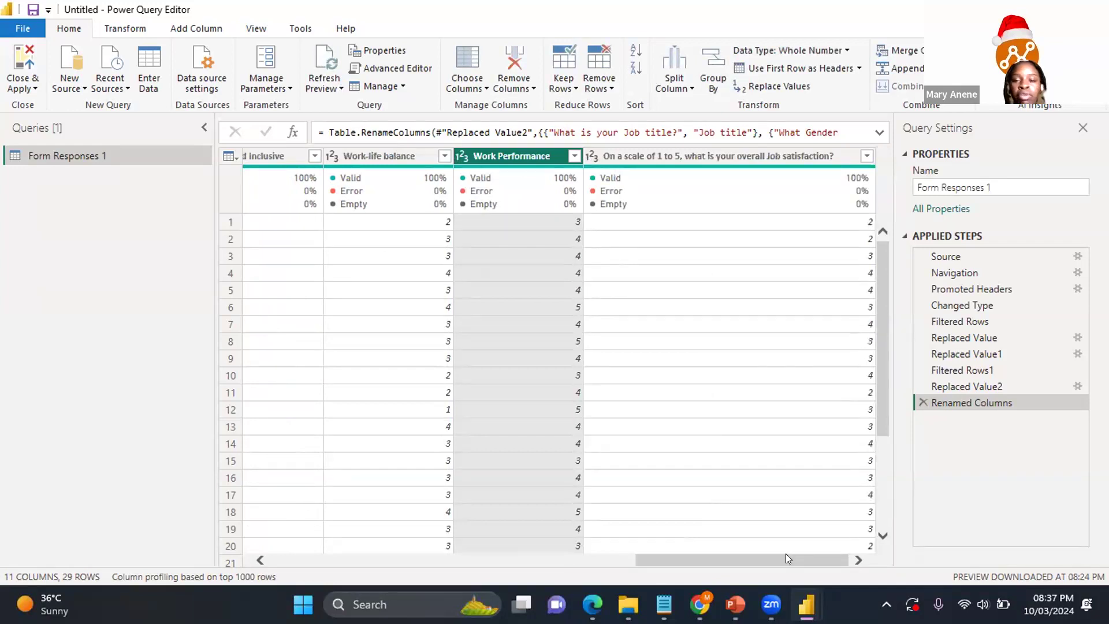
left_click(845, 150)
double_click(846, 150)
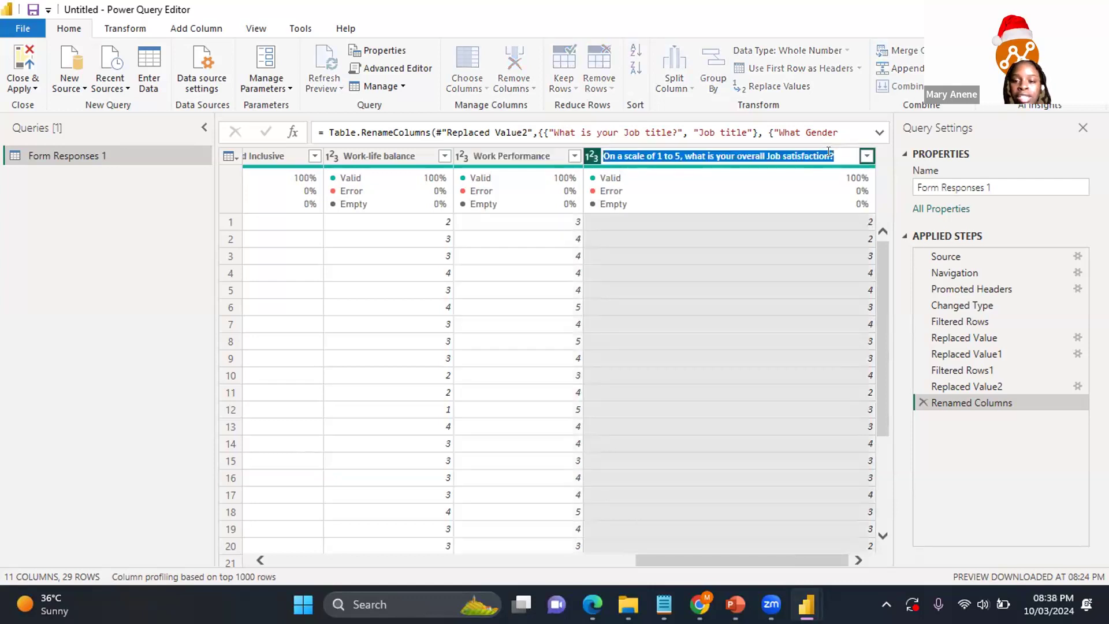
left_click(764, 150)
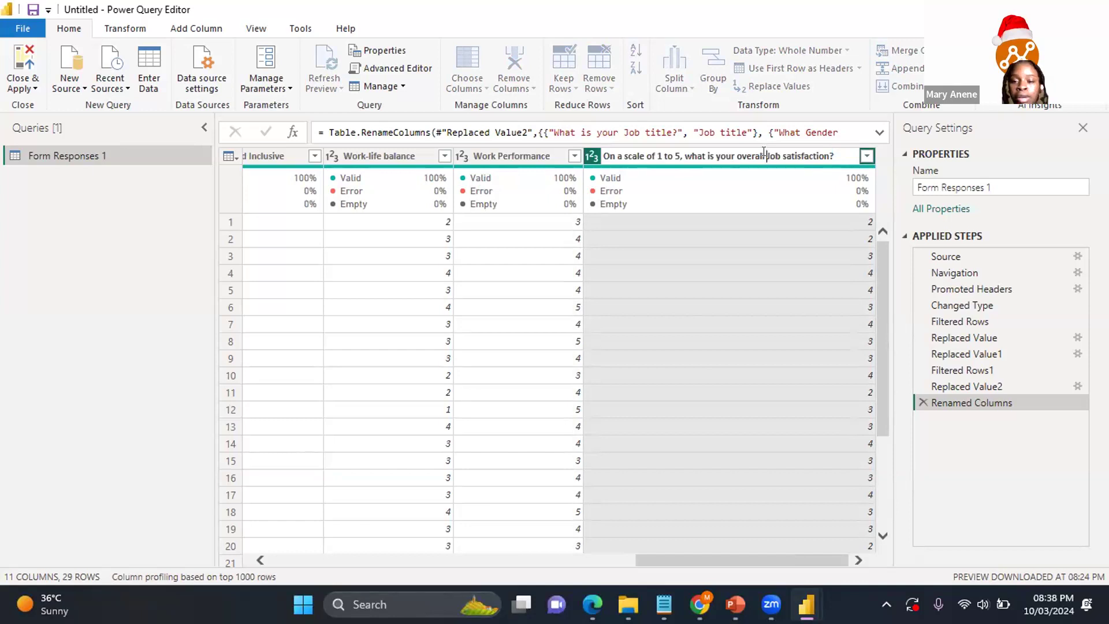
left_click(597, 151, "shift")
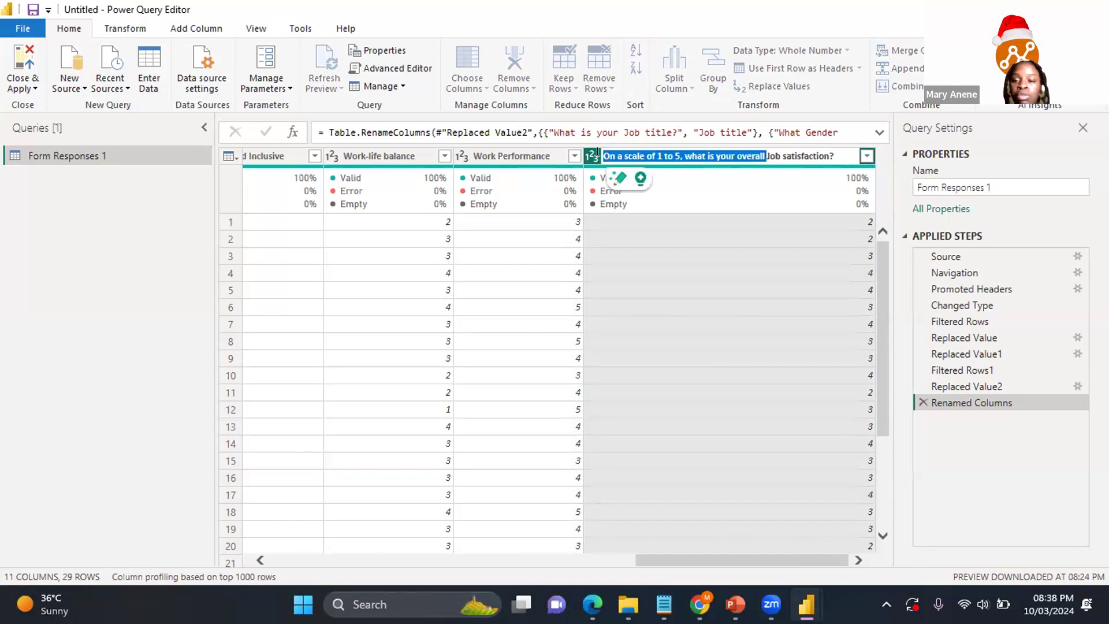
key("BackSpace")
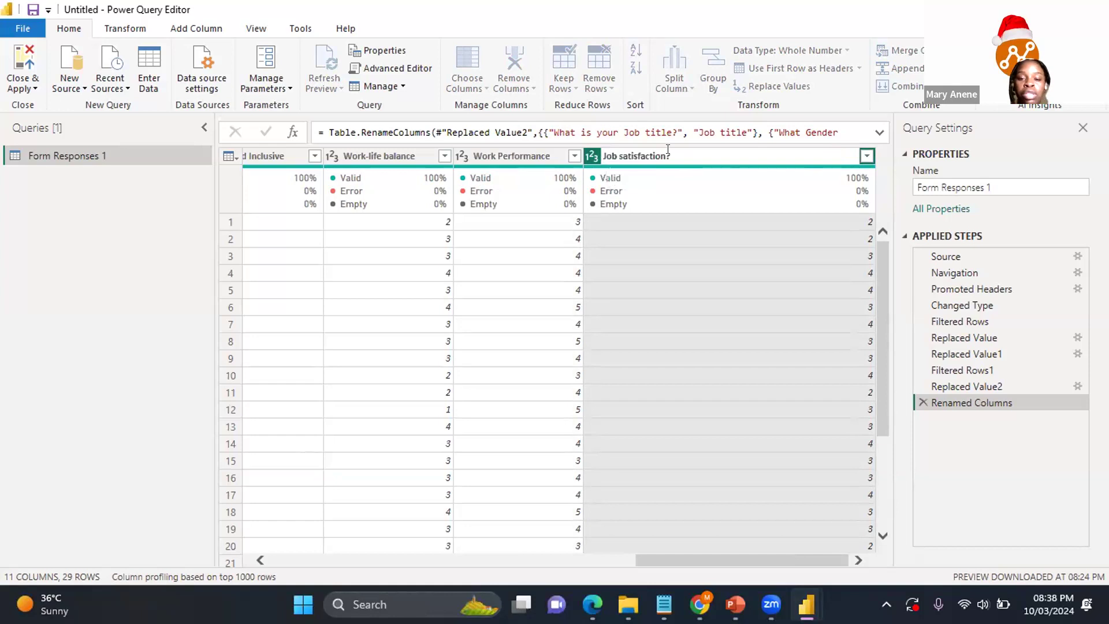
key("BackSpace")
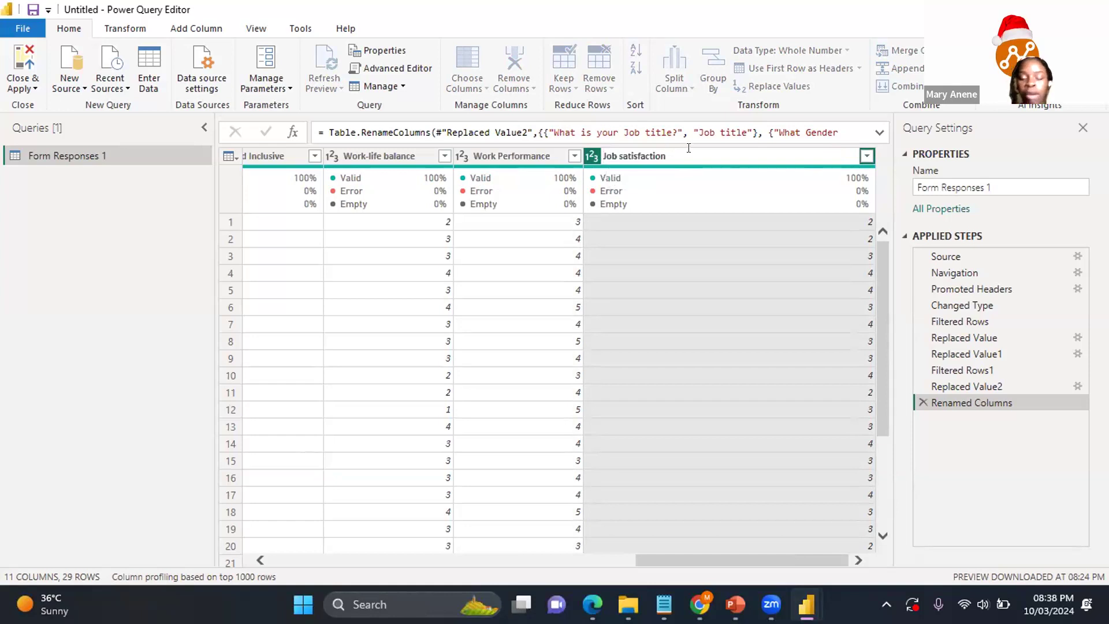
key("Return")
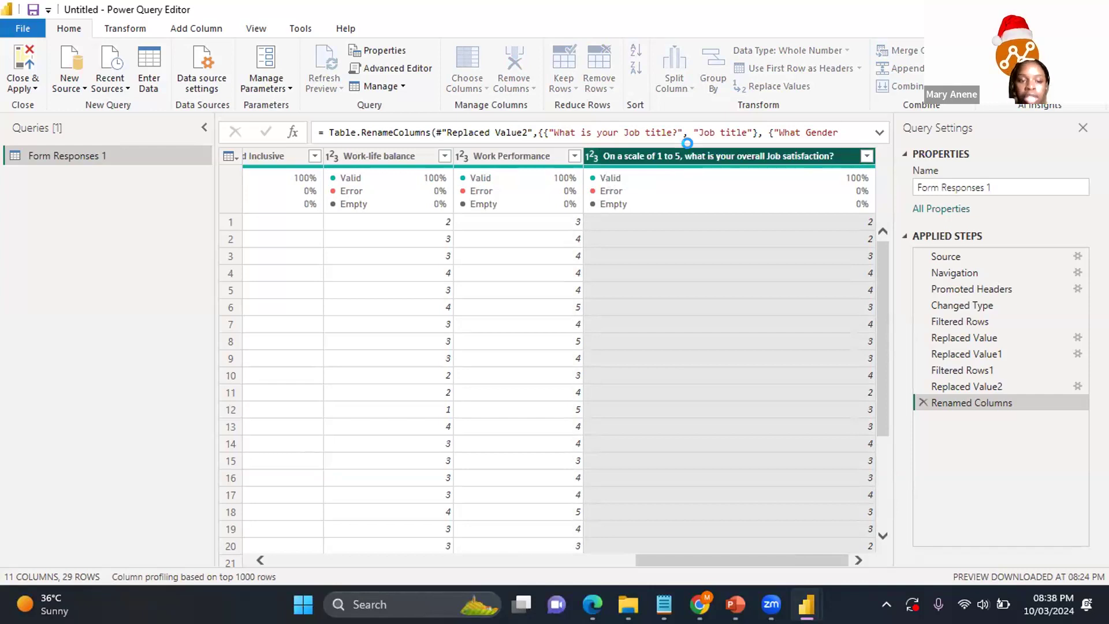
Step: Check the renamed headers across the table, then close the query editor, apply the changes and return to Power BI Desktop
left_click_drag(678, 559, 328, 566)
left_click(306, 560)
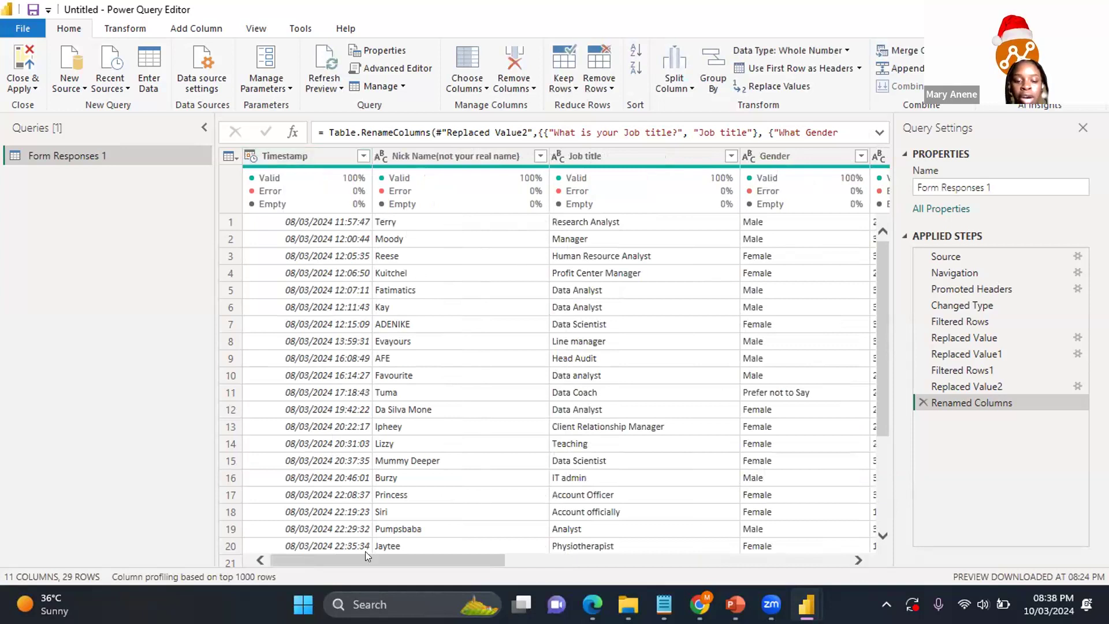
left_click_drag(366, 552, 522, 558)
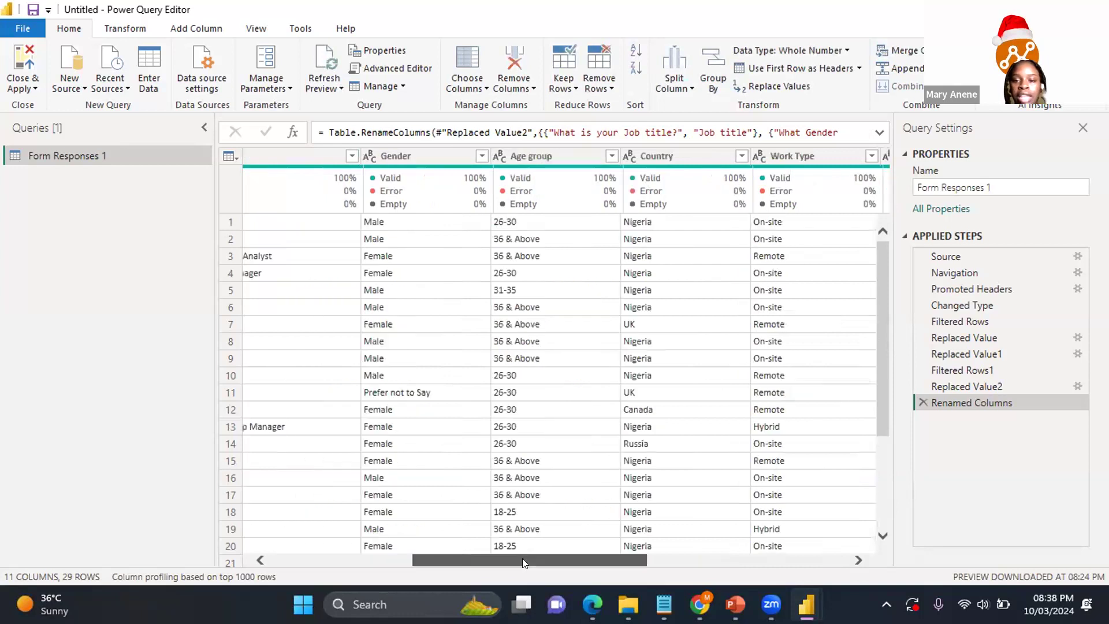
left_click_drag(623, 552, 679, 550)
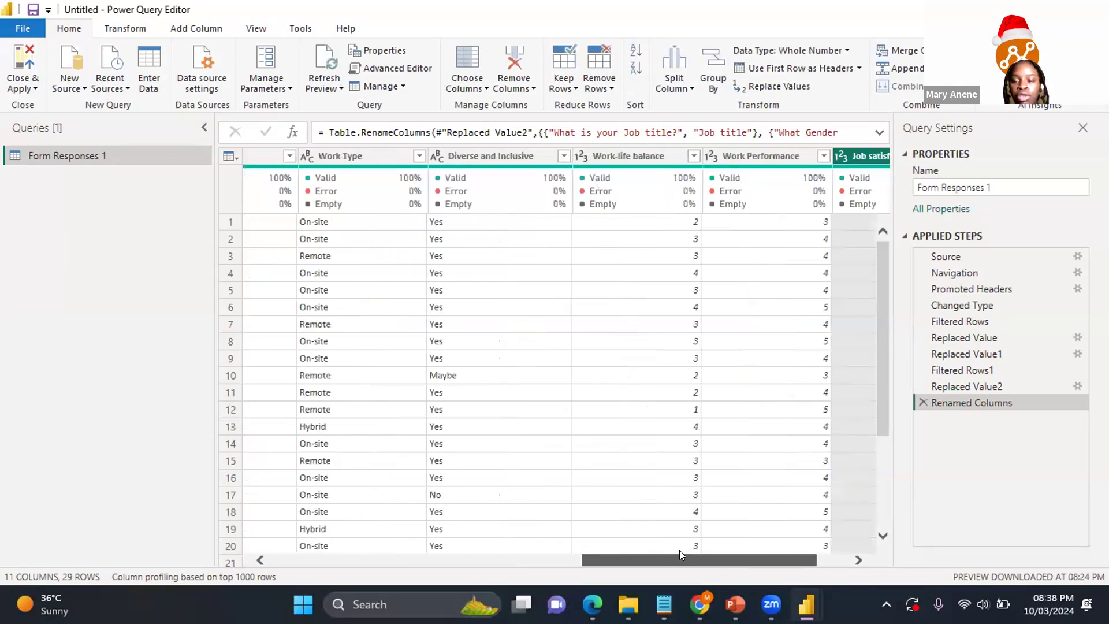
left_click_drag(538, 544, 292, 525)
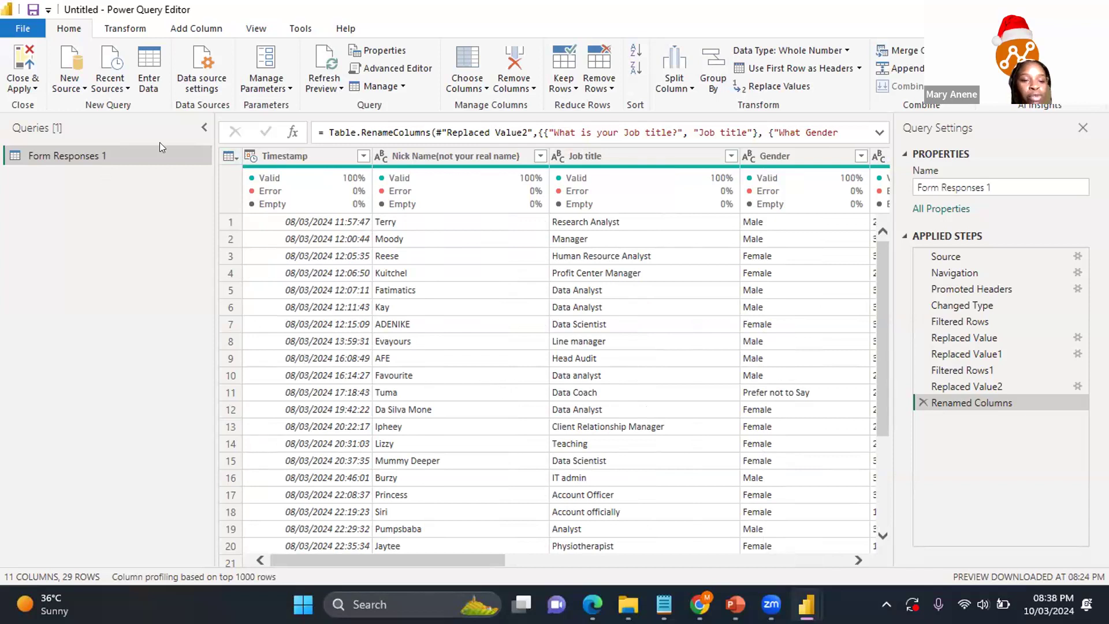
left_click(23, 58)
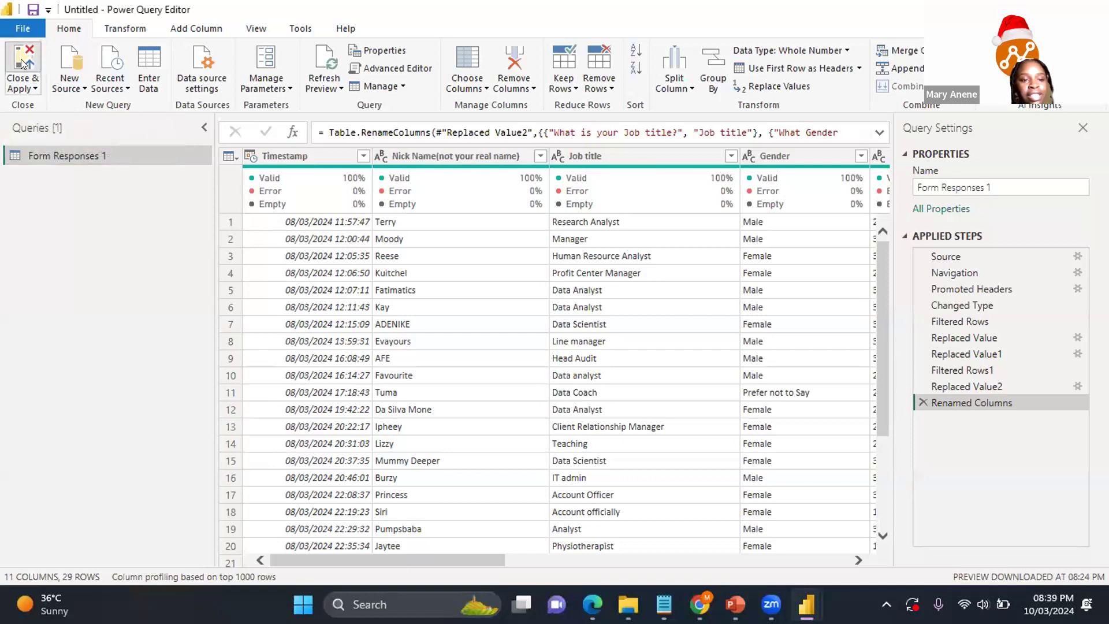
key("alt+Tab")
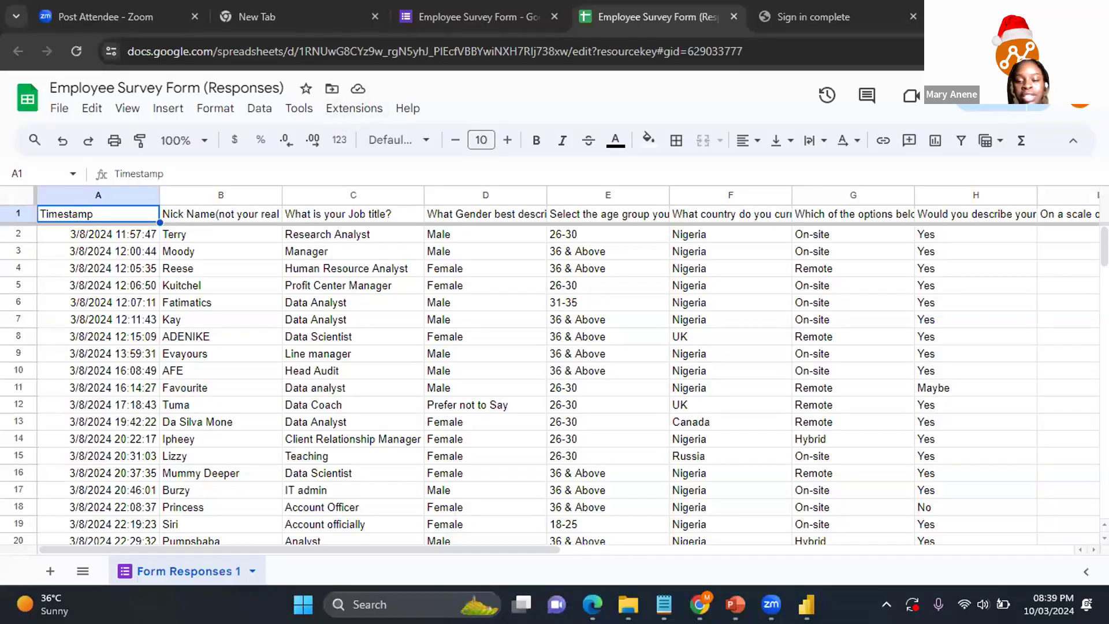
mouse_move(806, 604)
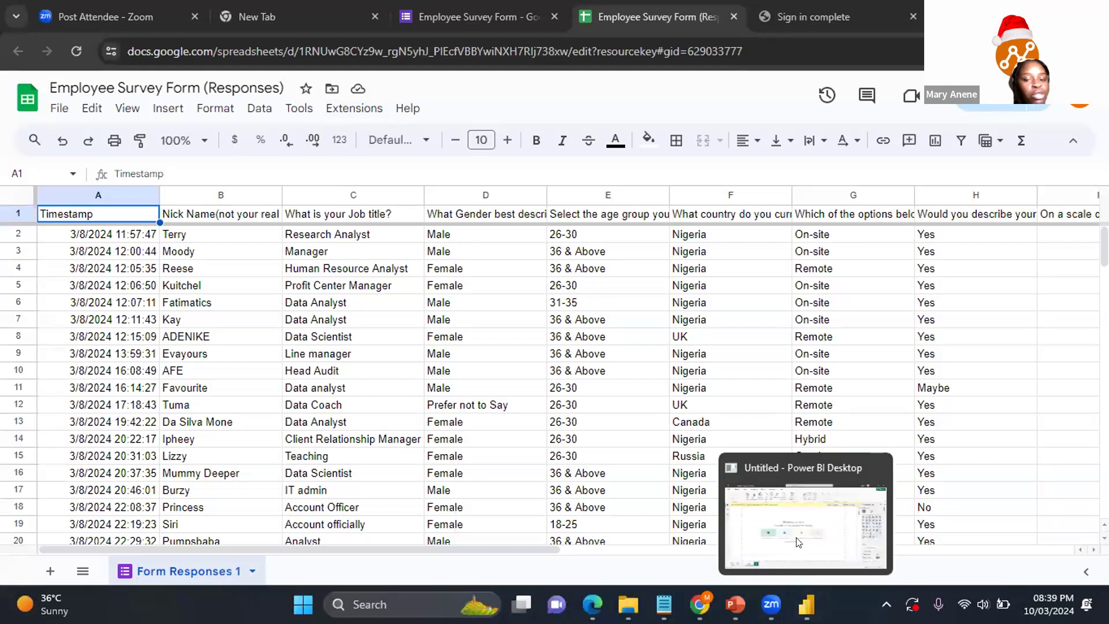
left_click(798, 543)
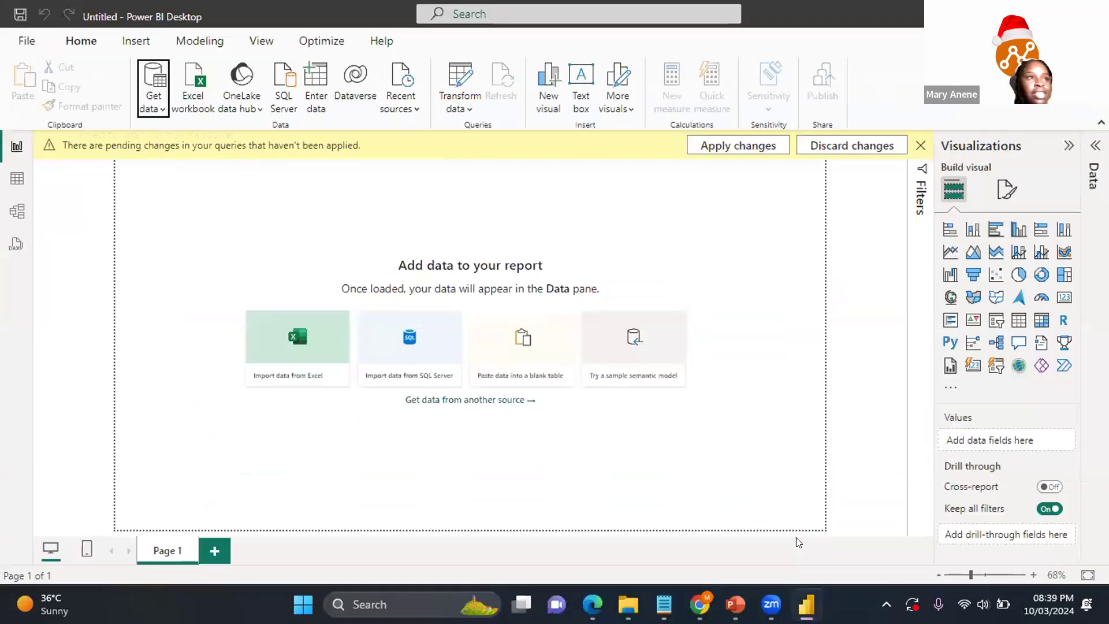
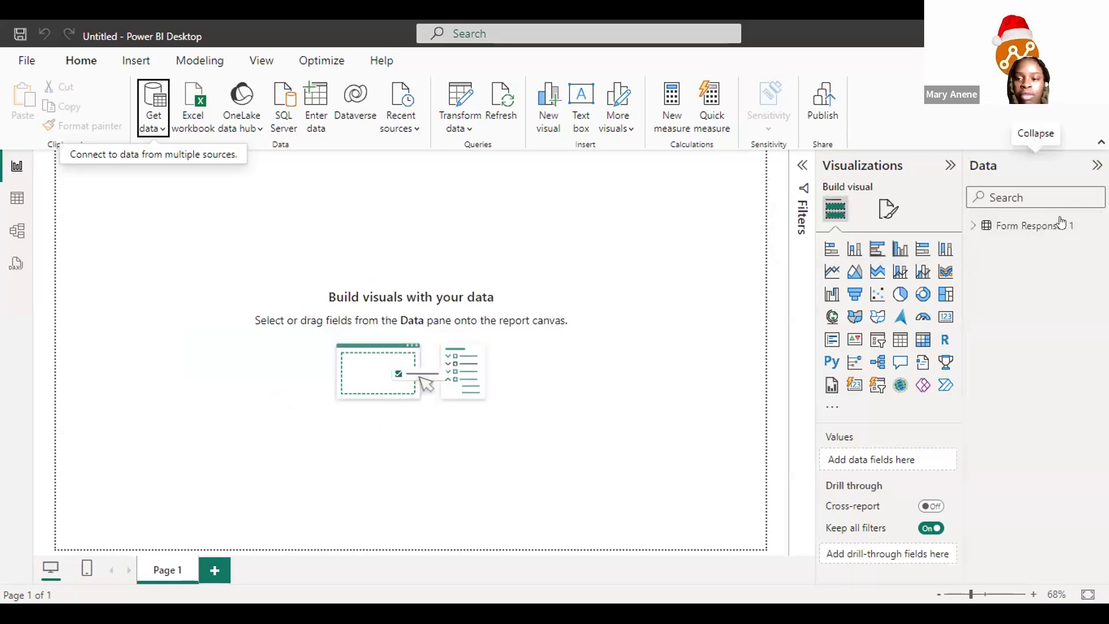
Step: Expand the Form Responses 1 table's fields and switch to PowerPoint to review the tailored analysis questions on the About Task slide
left_click(970, 234)
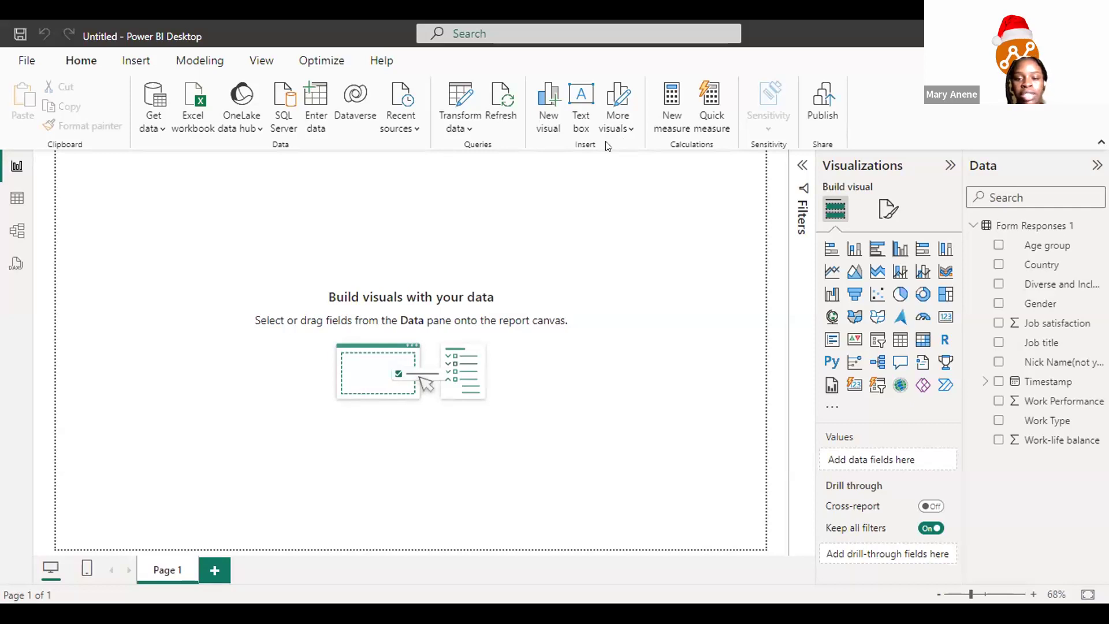
key("alt+Tab")
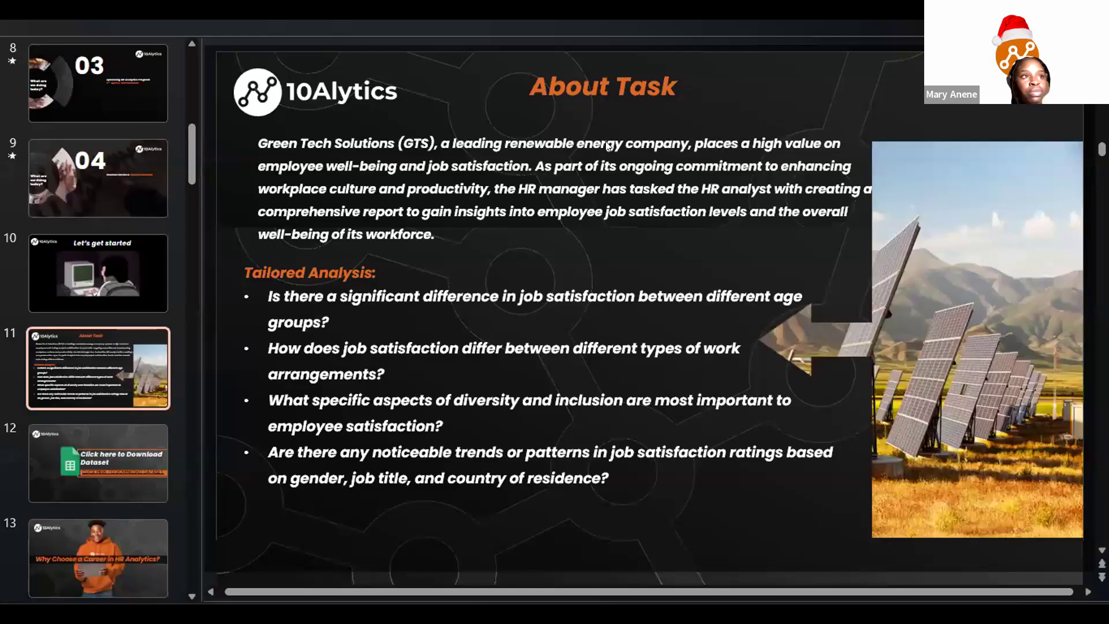
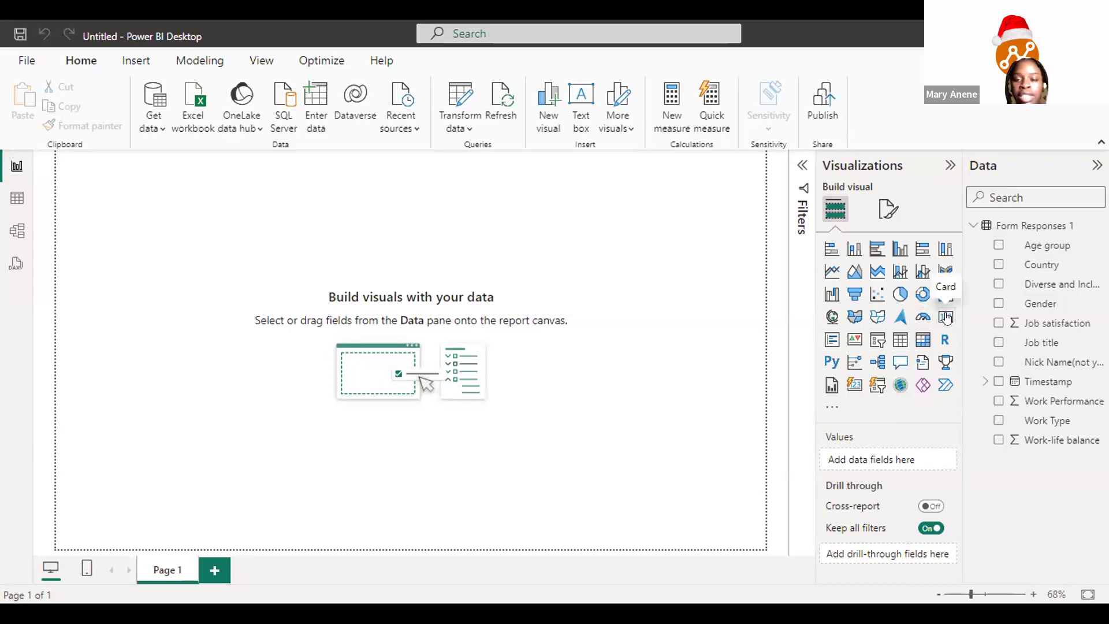
Step: Add a compact Card visual near the upper-left corner of the report page and populate it with the Nick Name field
left_click(948, 319)
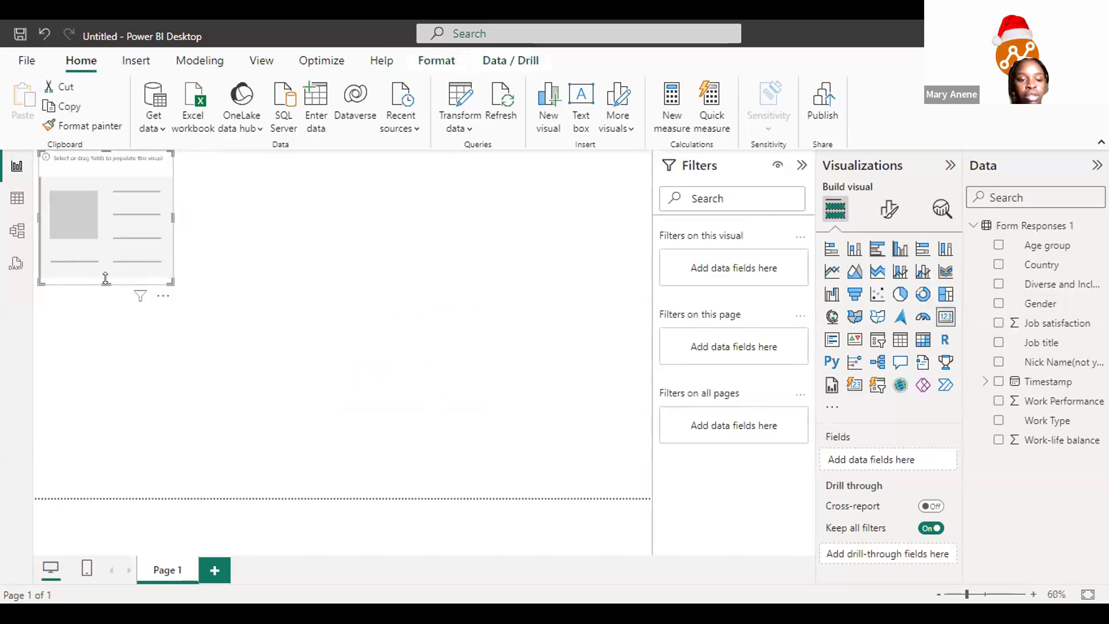
left_click_drag(106, 278, 102, 222)
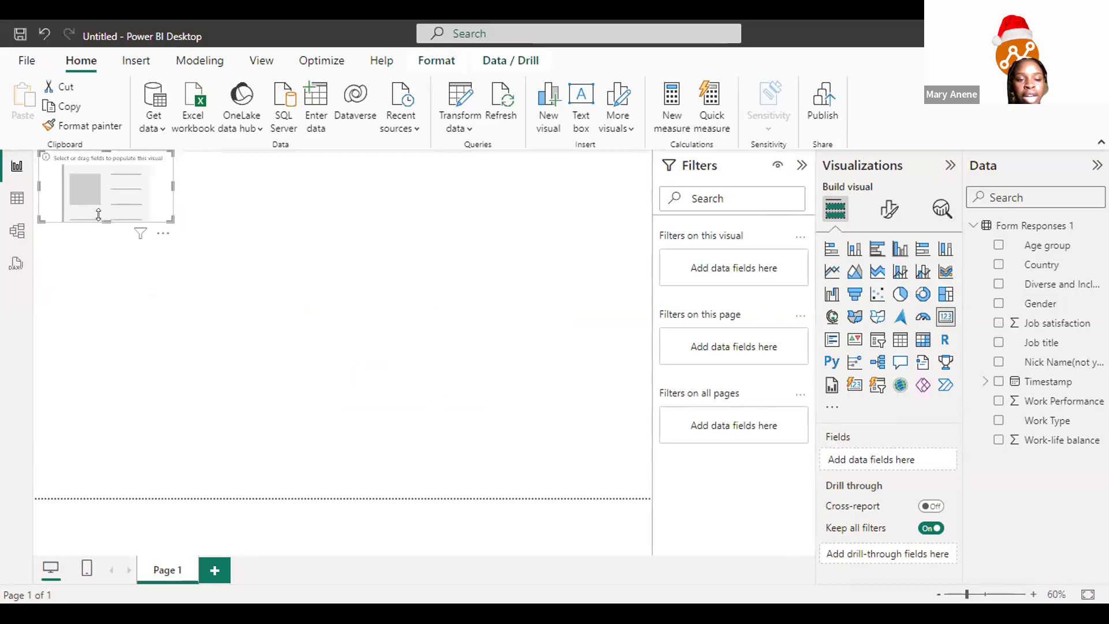
left_click_drag(96, 180, 111, 208)
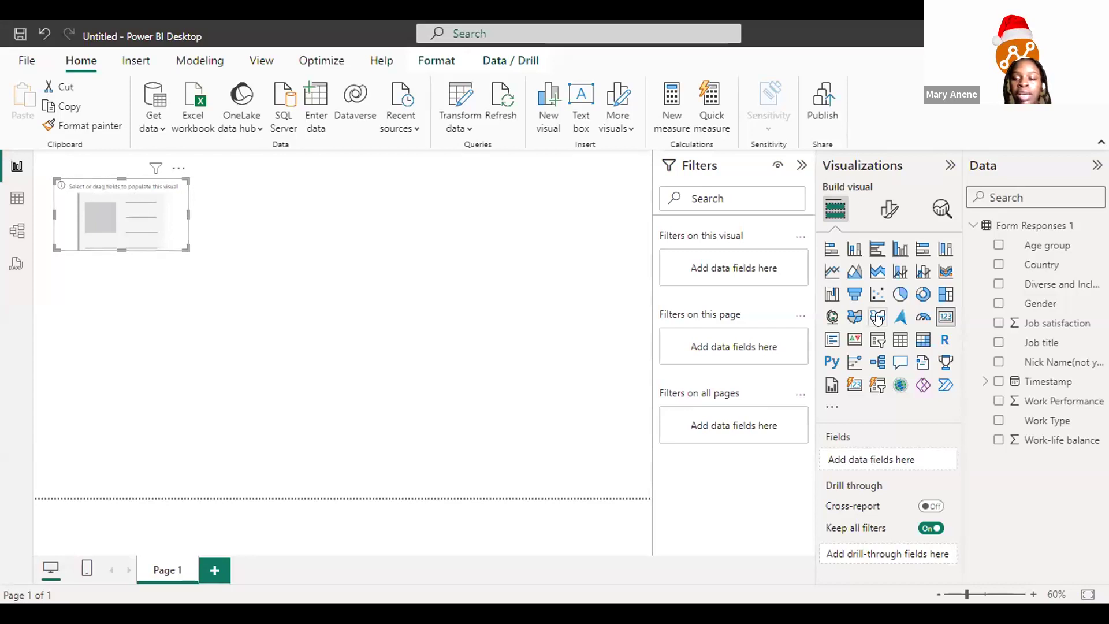
left_click(998, 362)
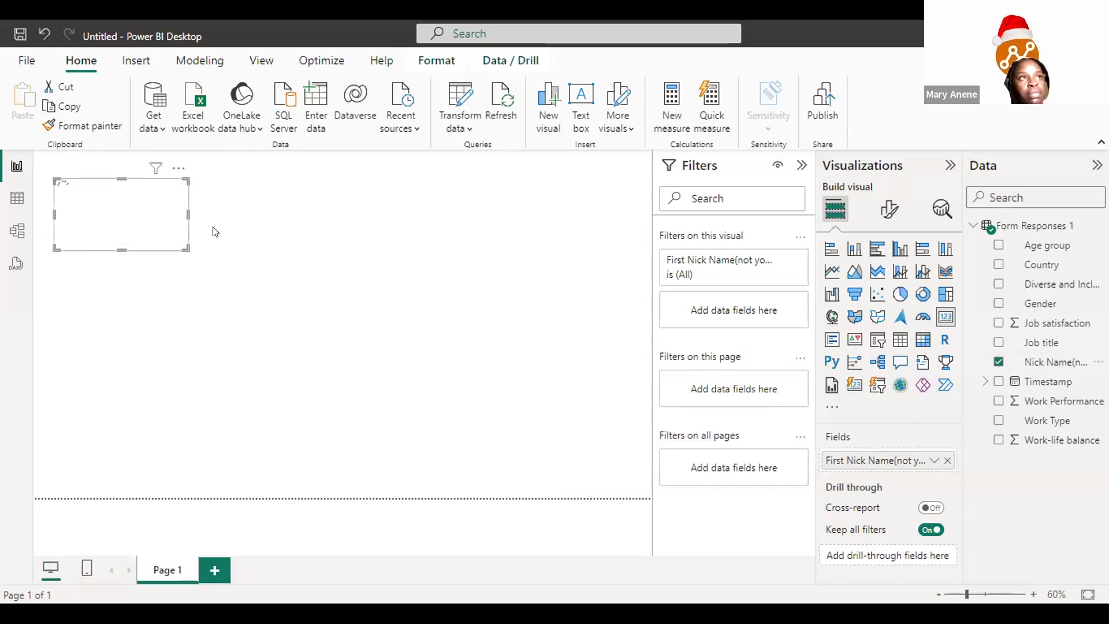
left_click(935, 460)
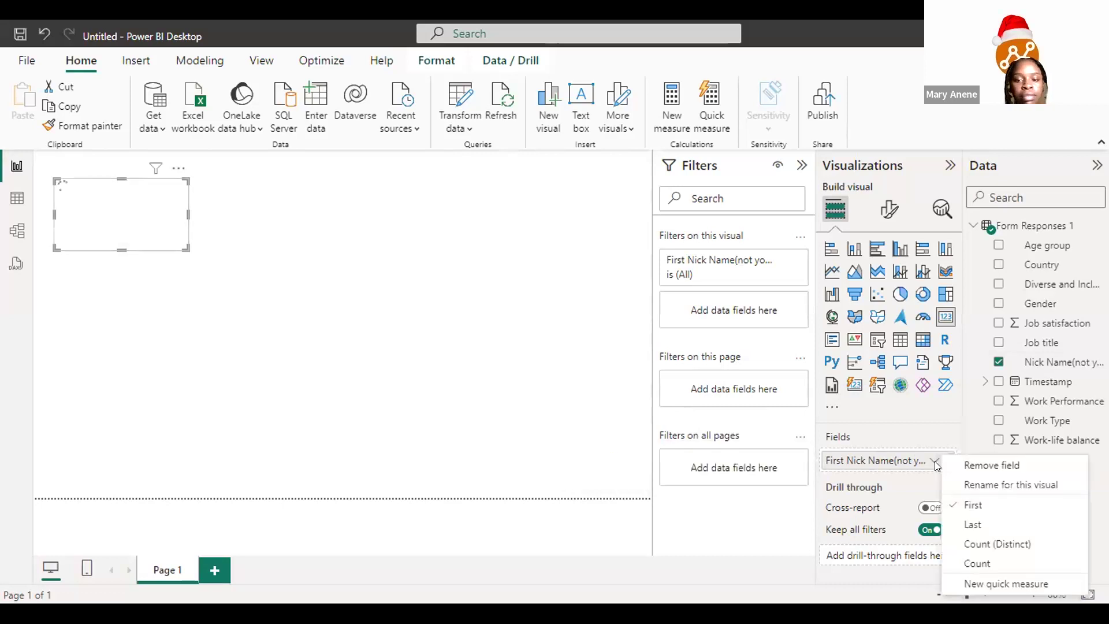
left_click(477, 273)
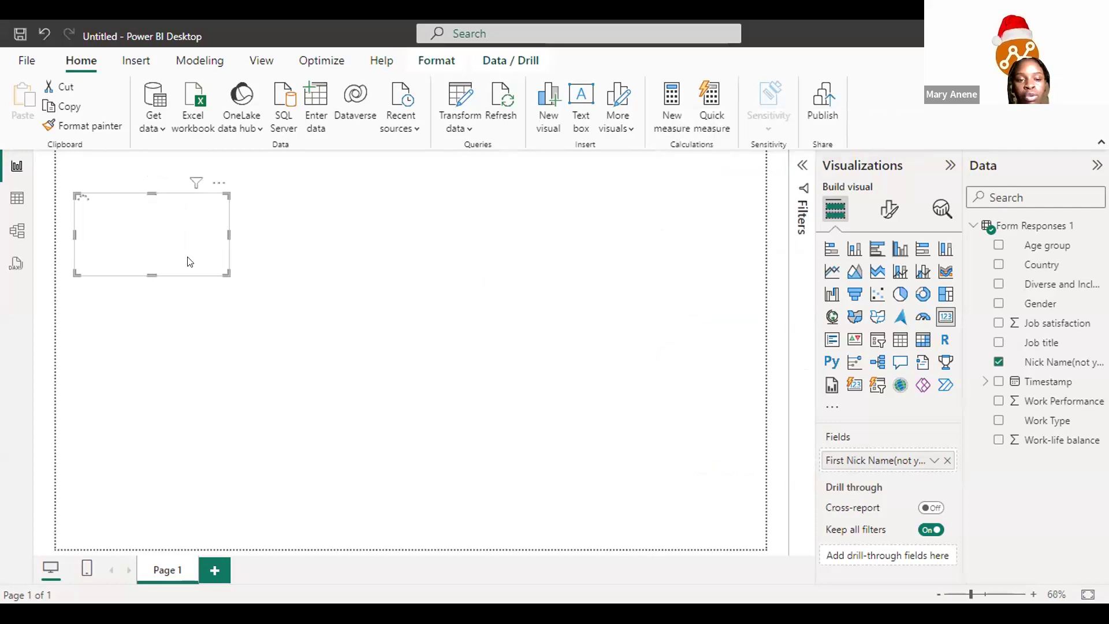
left_click_drag(228, 274, 206, 246)
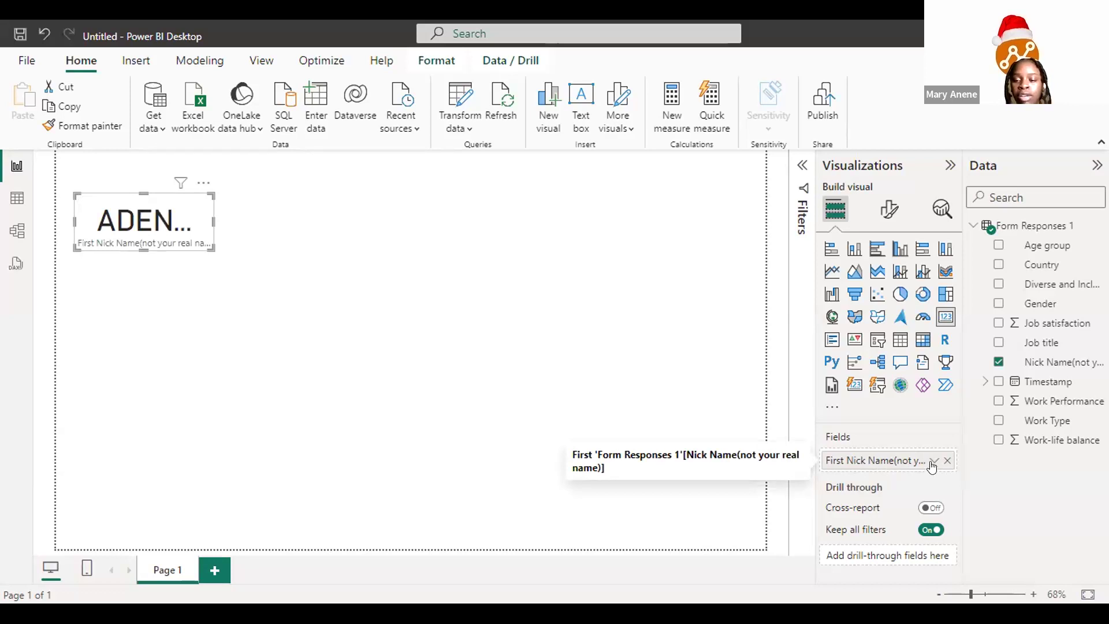
Step: Summarise the card's Nick Name field as Count (Distinct) and rename the field for this visual to "No. Response"
left_click(931, 460)
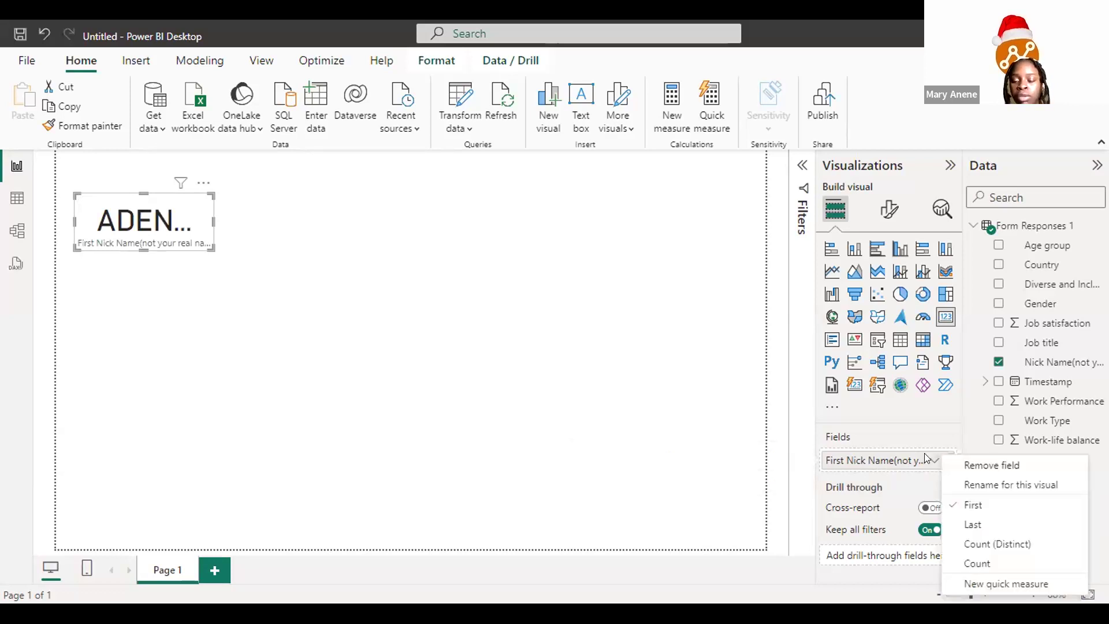
left_click(994, 544)
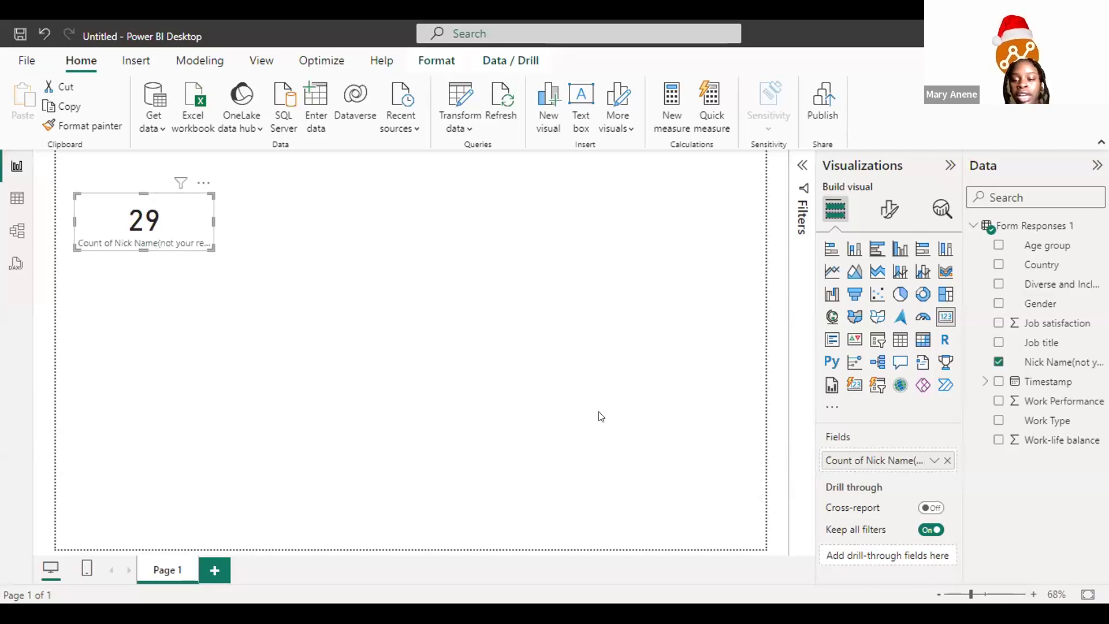
double_click(879, 460)
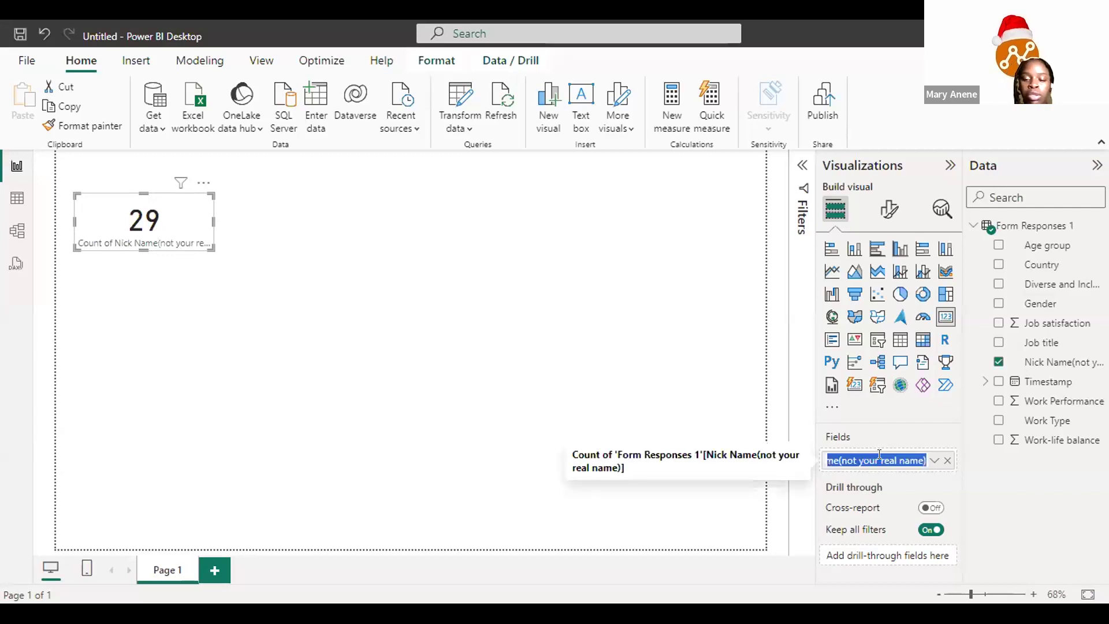
key("BackSpace")
type("No")
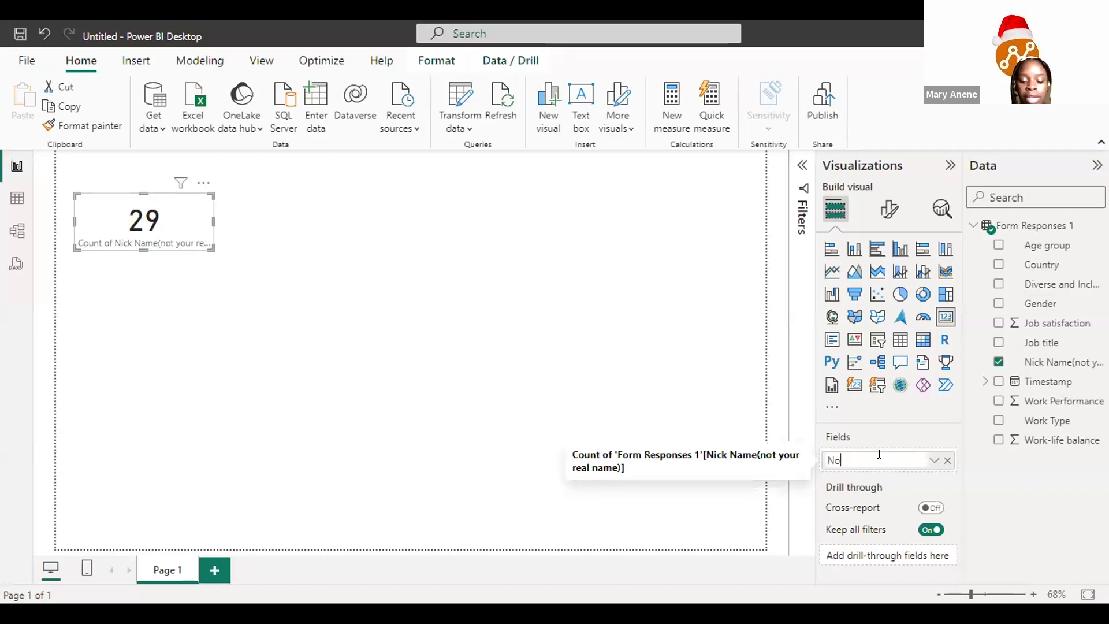
type(".")
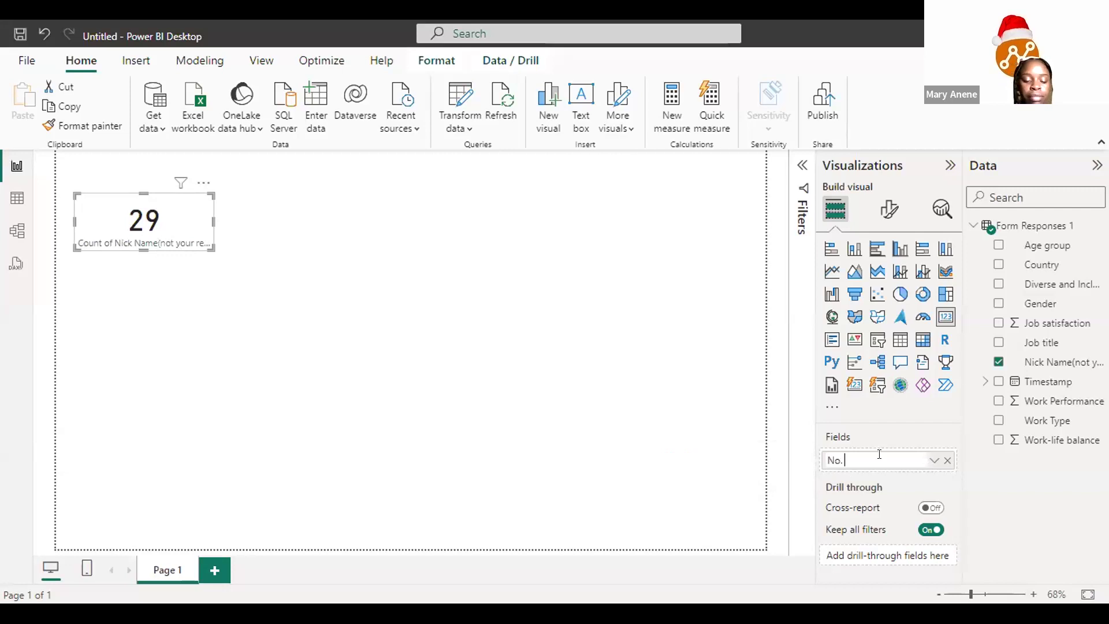
type(" Resp")
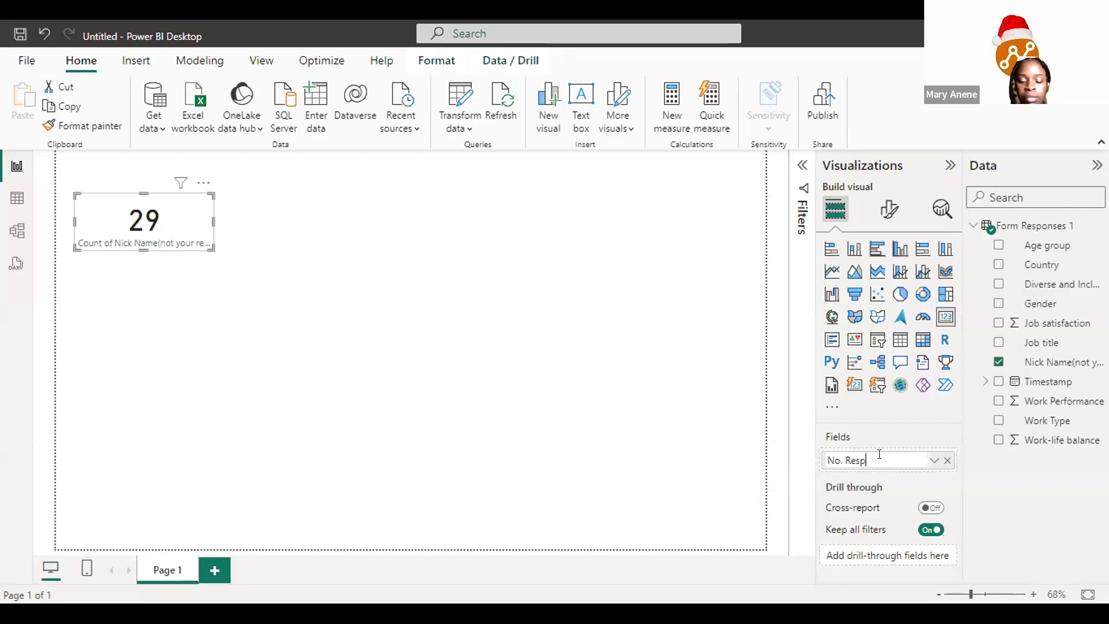
type("ons")
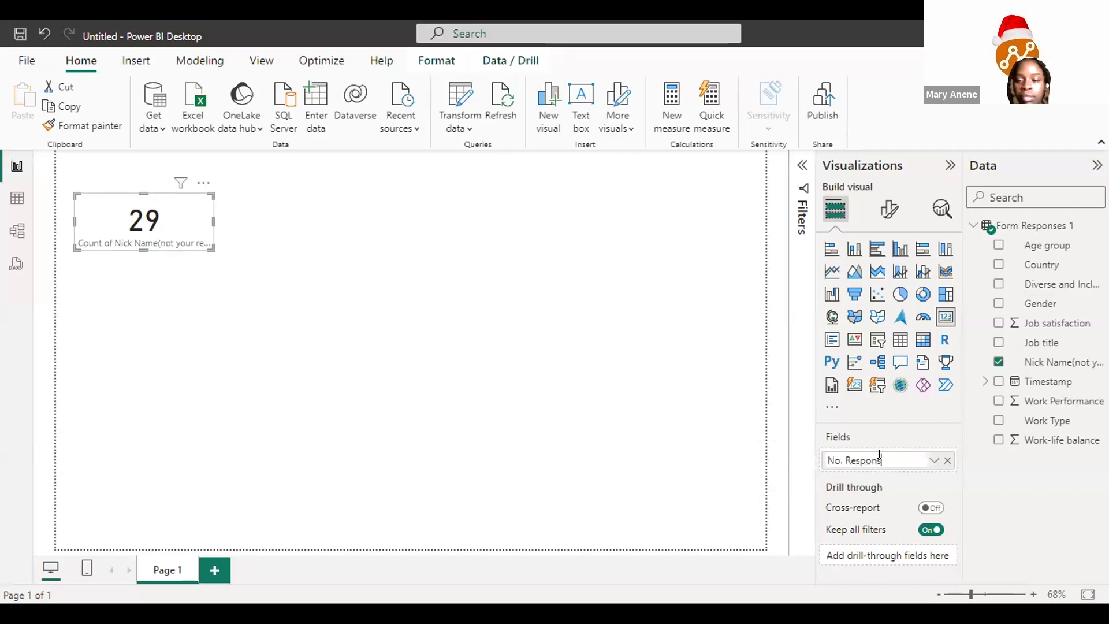
type("e")
key("Return")
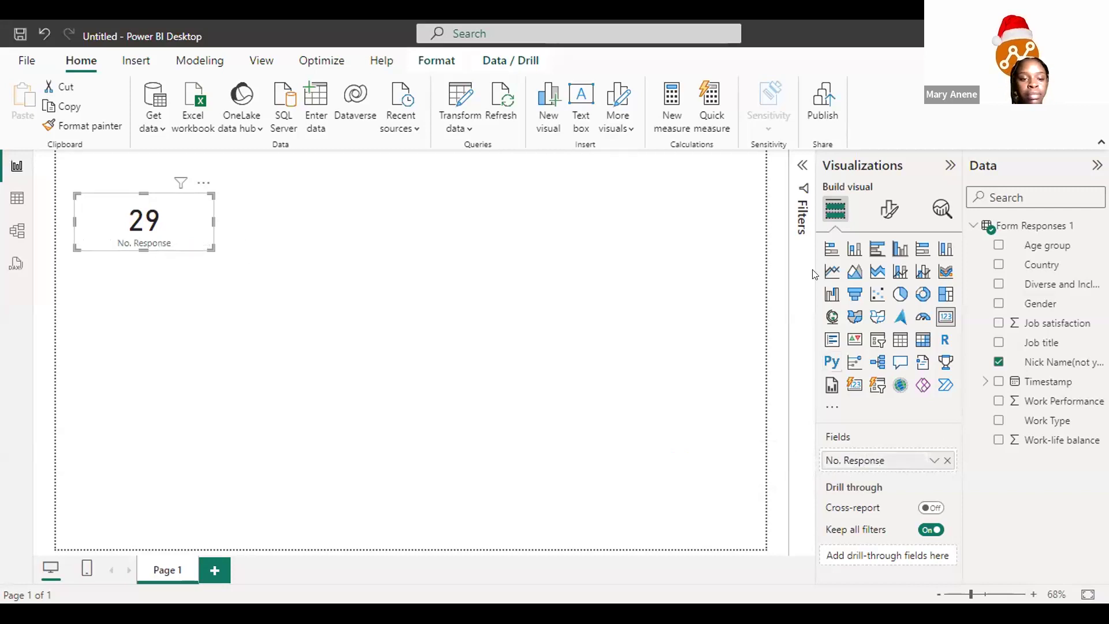
Step: Set the font size of the No. Response card's callout value to 35
left_click(888, 209)
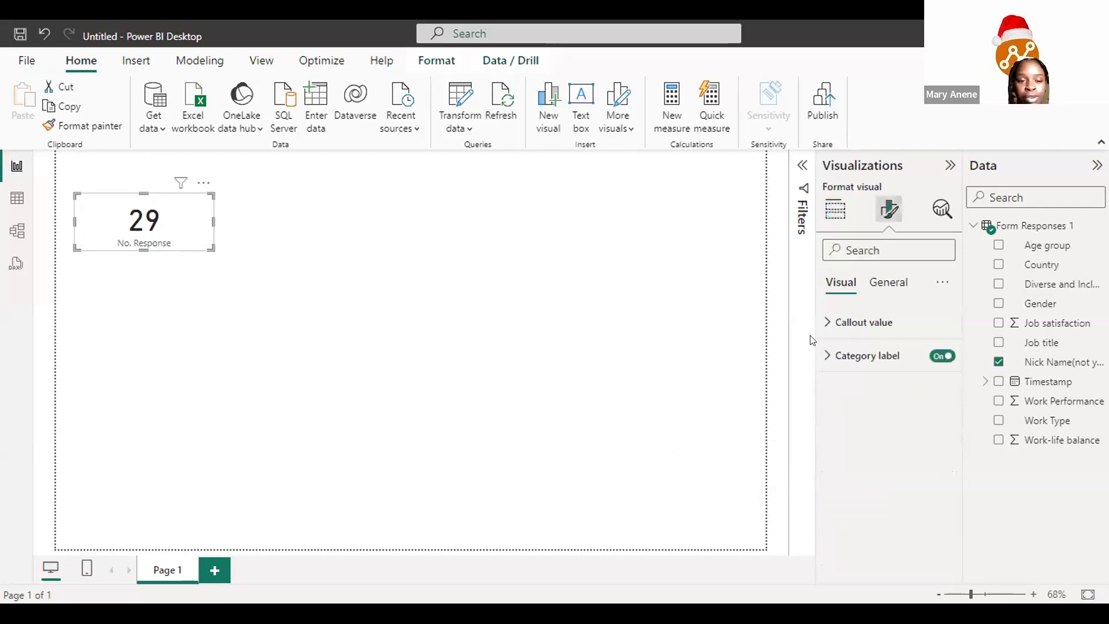
left_click(826, 323)
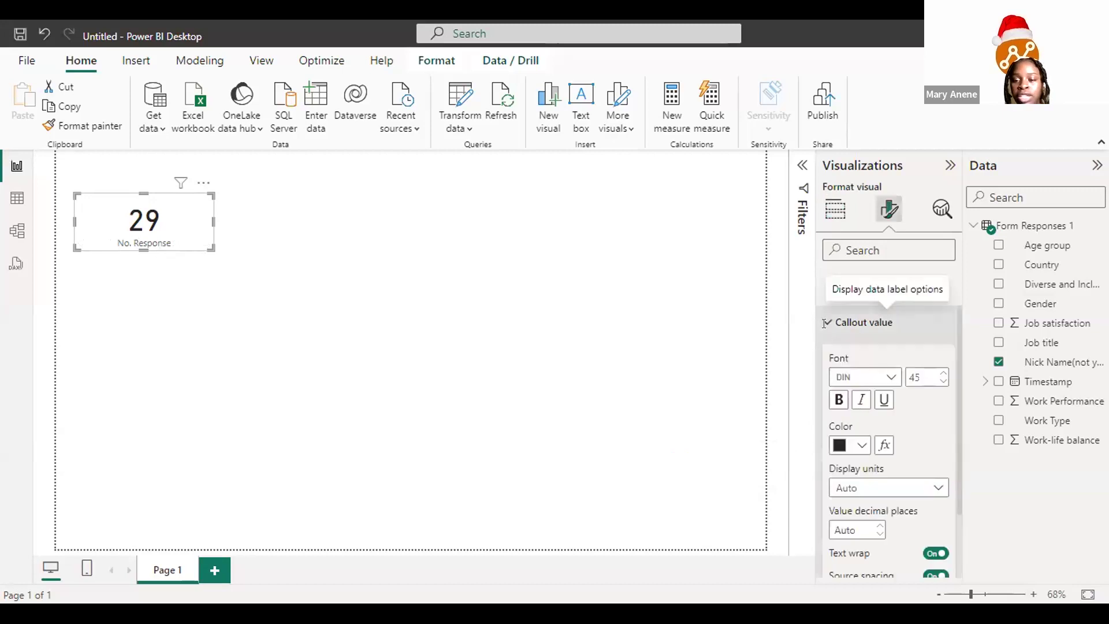
left_click(910, 375)
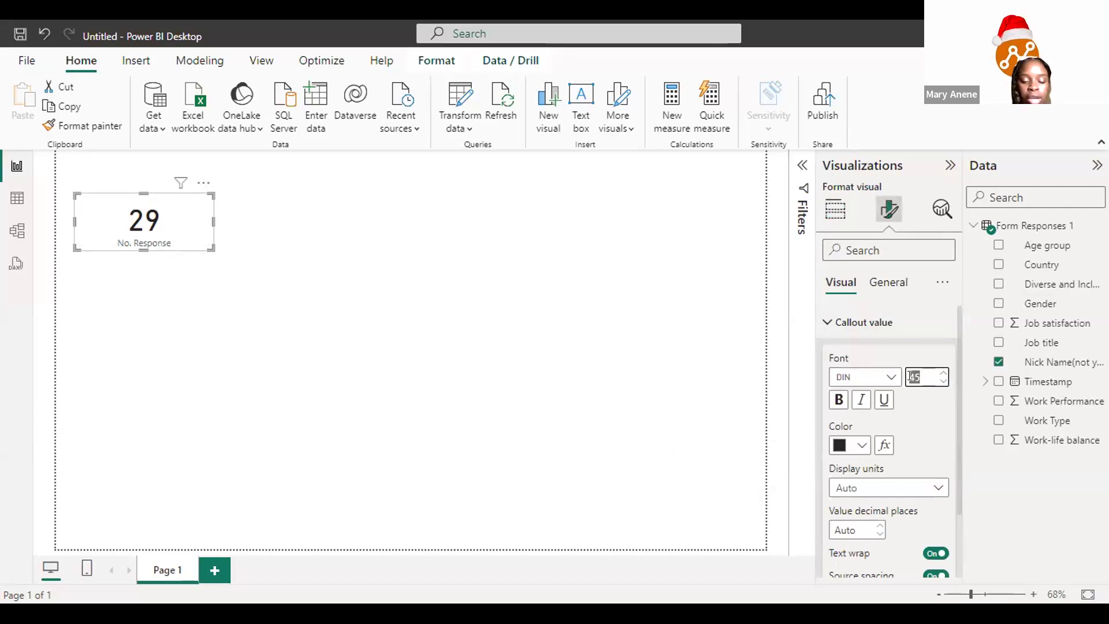
type("35")
key("Return")
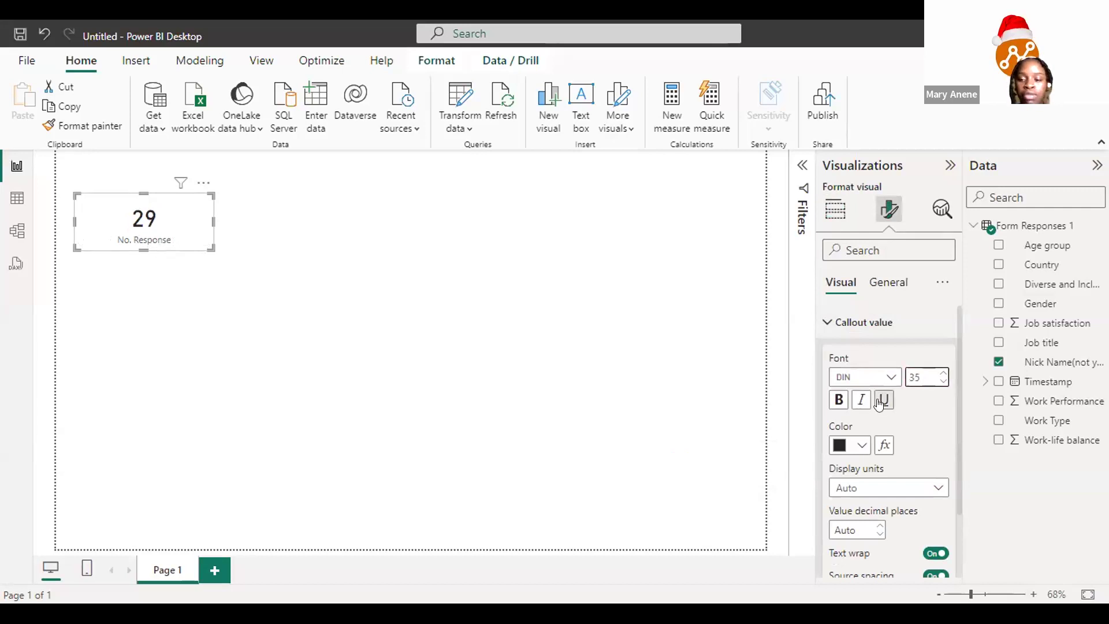
left_click(839, 323)
Step: Set the card's category label font size to 10 and narrow the card to fit its content more closely
left_click(825, 363)
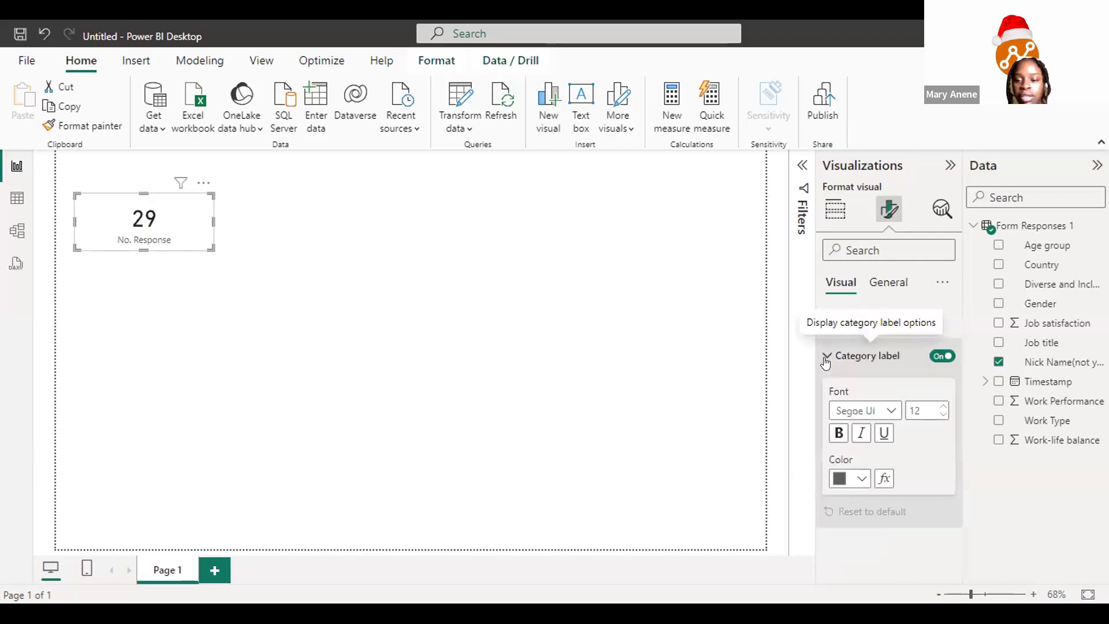
double_click(937, 414)
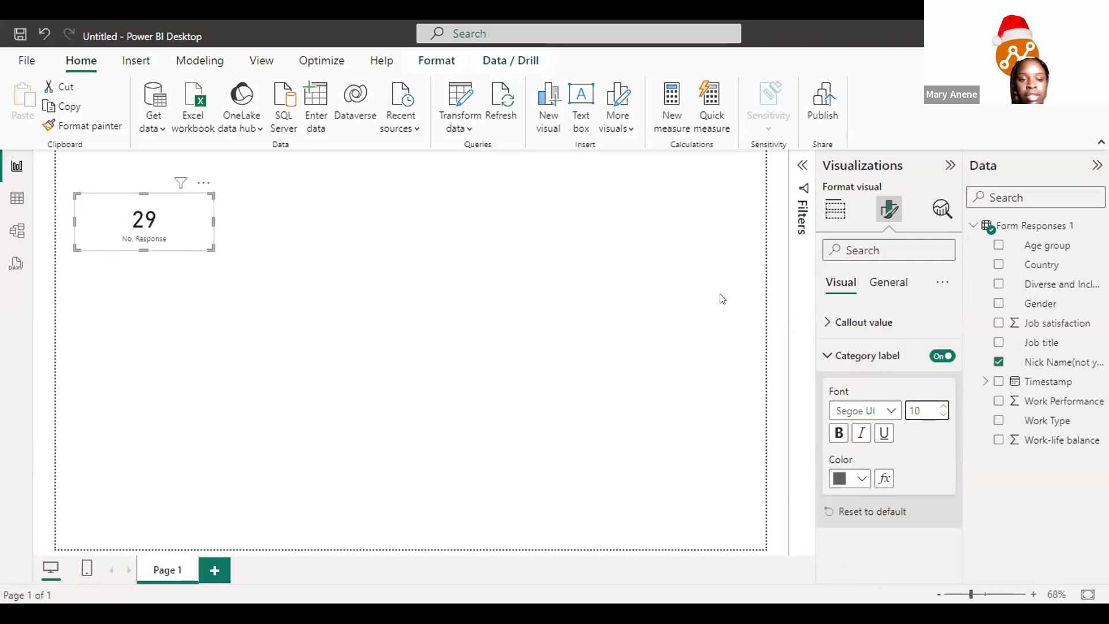
left_click(830, 355)
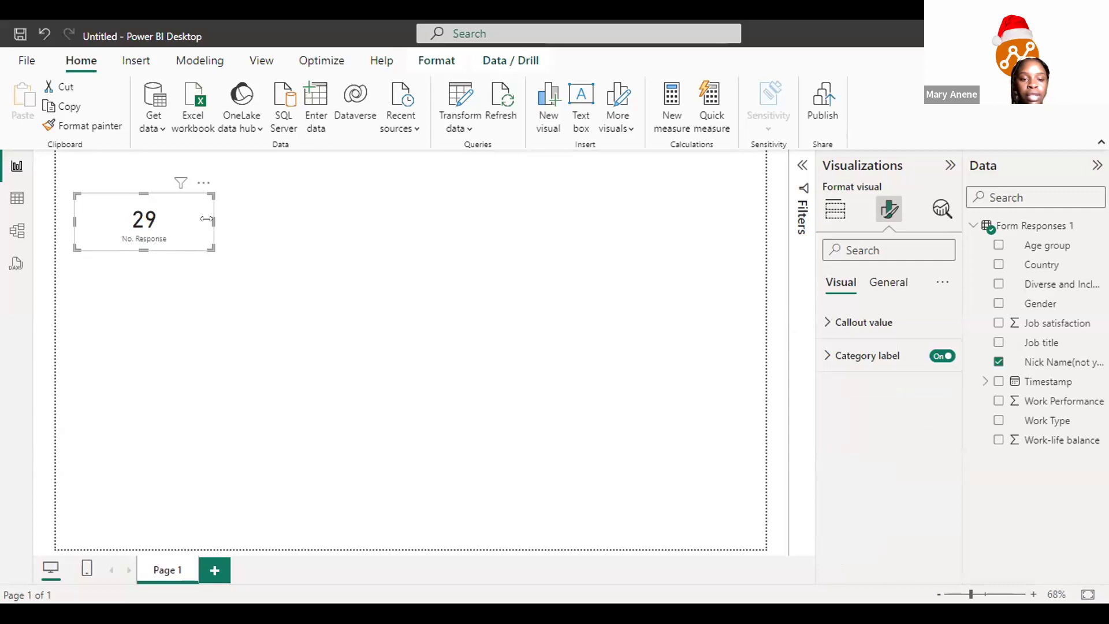
left_click_drag(213, 222, 172, 222)
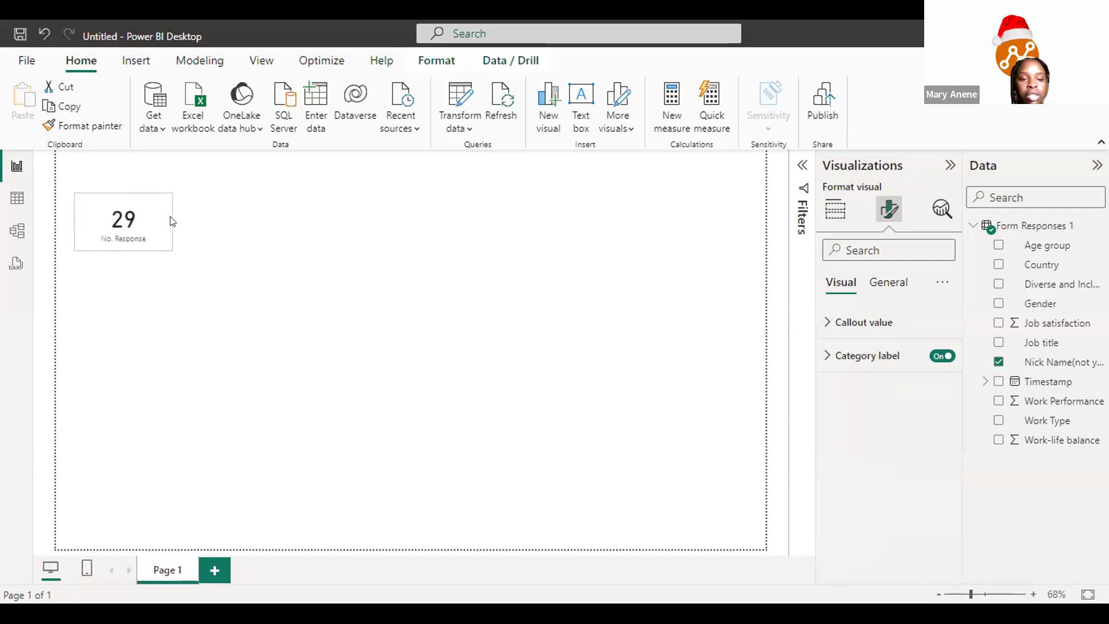
left_click(172, 221)
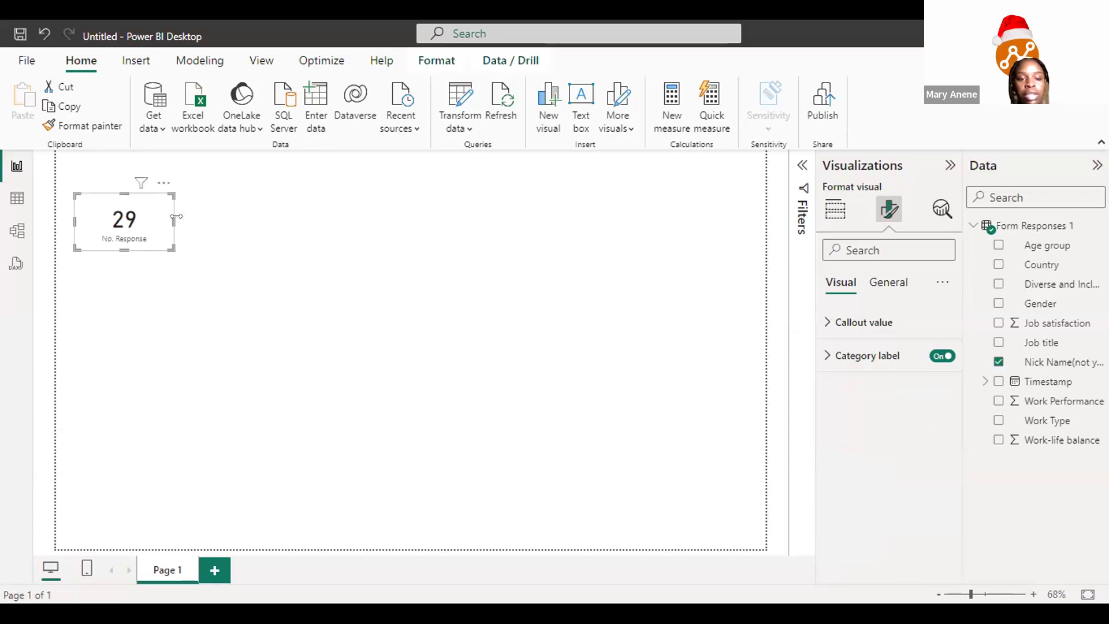
Step: Turn on the shadow and the visual border for the No. Response card
left_click(884, 284)
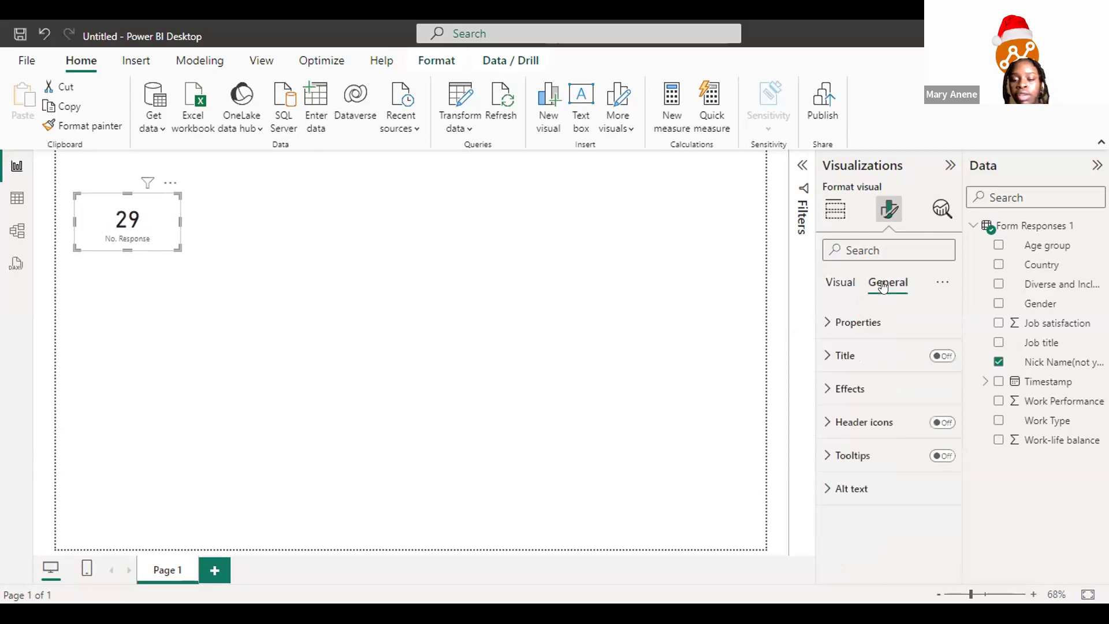
left_click(852, 398)
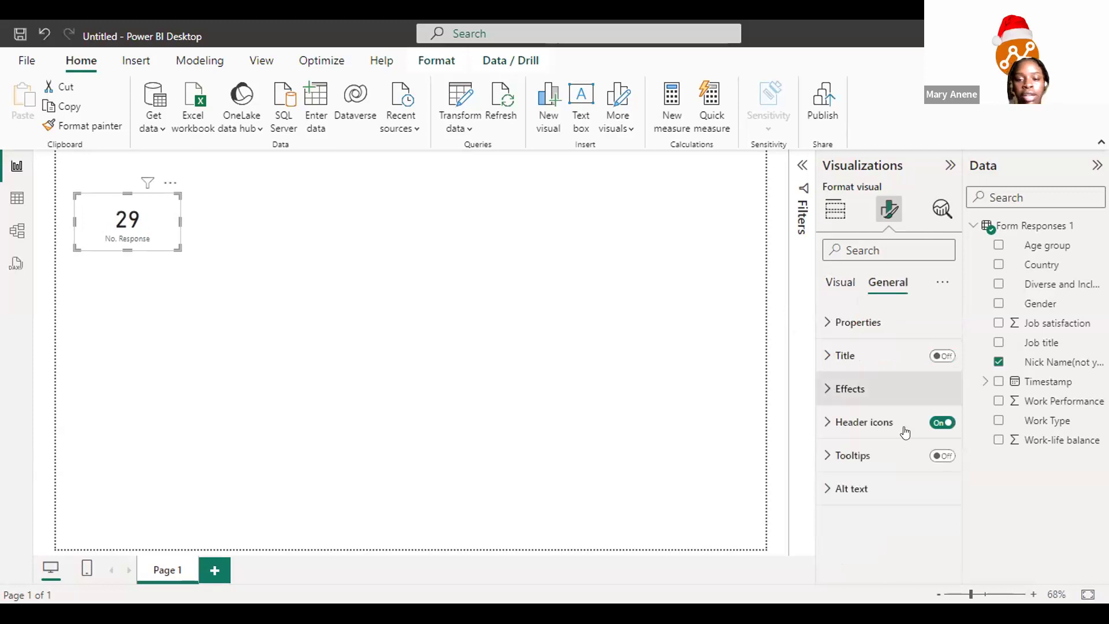
scroll(955, 553, "down", 3)
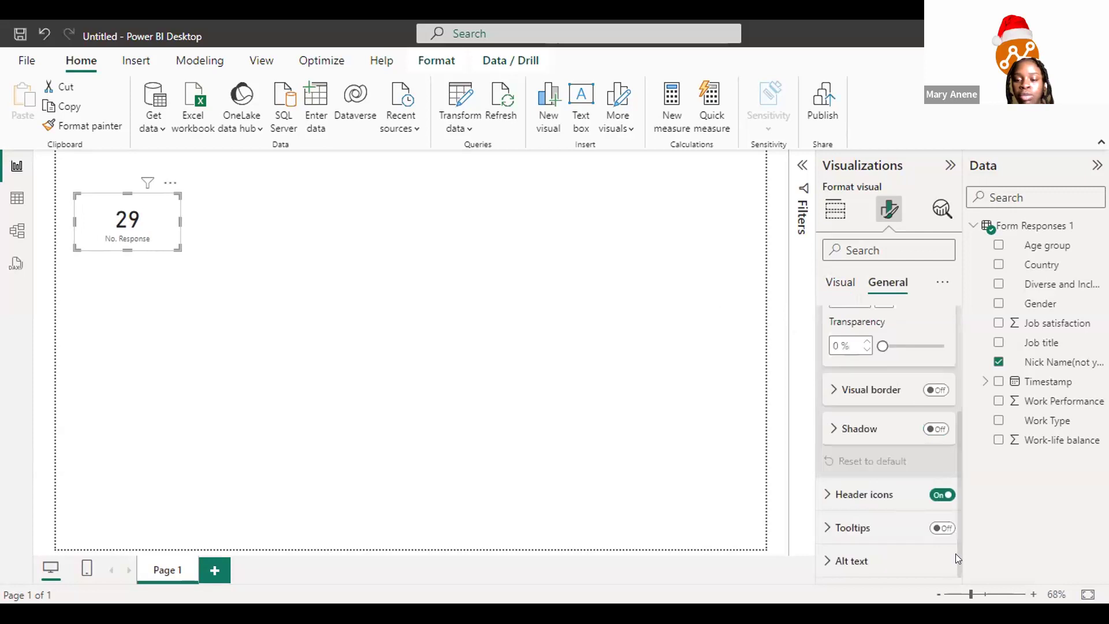
left_click(935, 429)
left_click(935, 390)
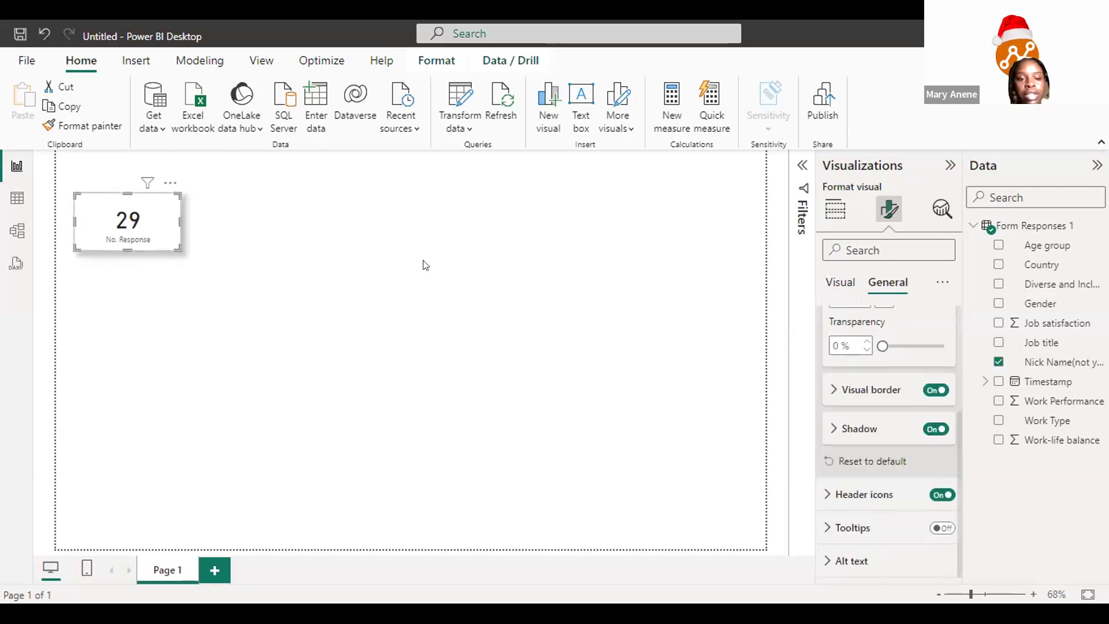
left_click(379, 250)
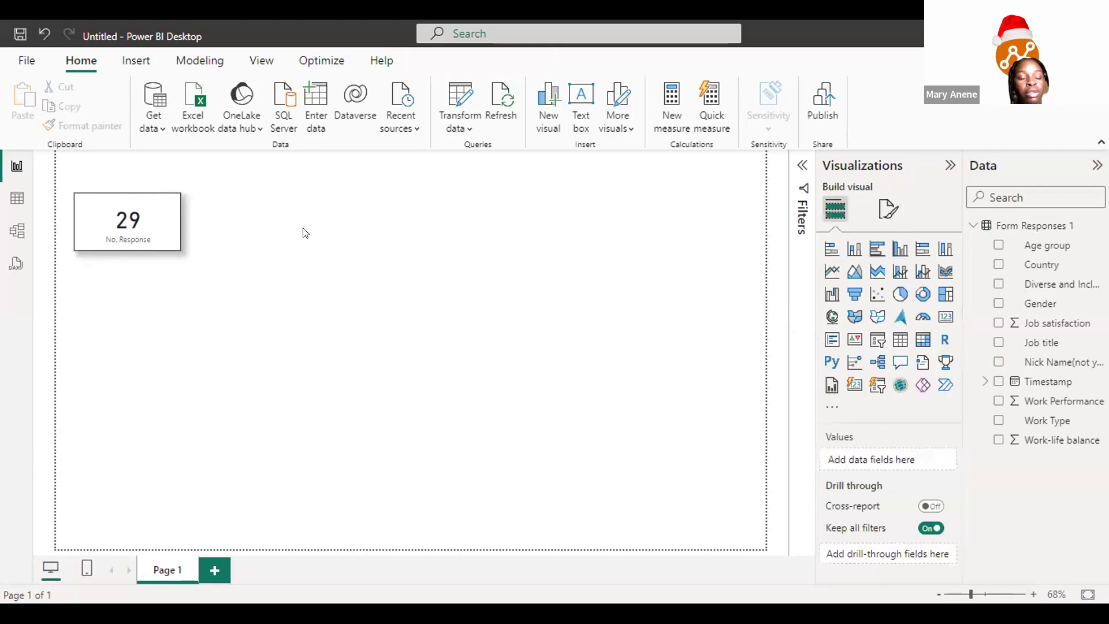
Step: Duplicate the No. Response card three times and arrange the copies in a row beside the original
left_click(127, 218)
key("ctrl+c")
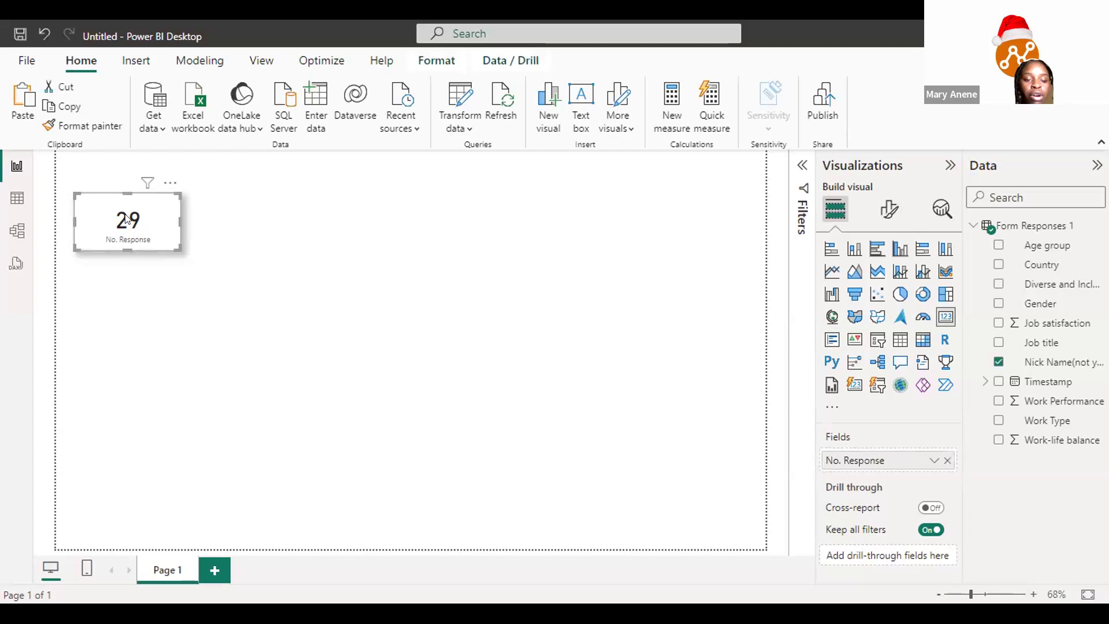
key("ctrl+v")
key("ctrl+v")
left_click_drag(125, 215, 575, 197)
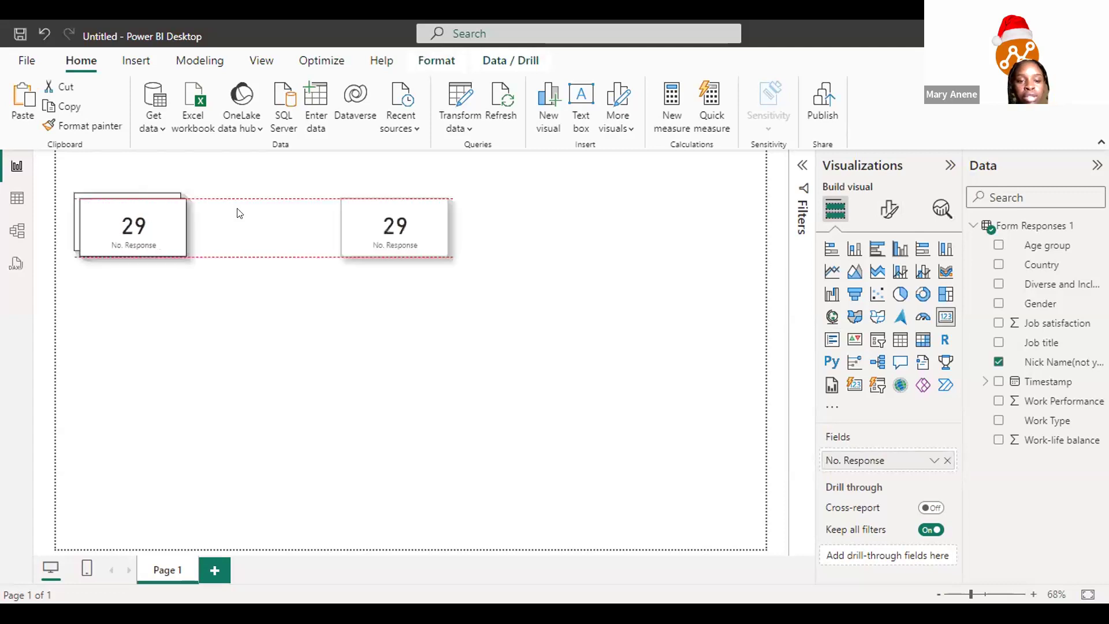
left_click_drag(410, 224, 347, 209)
left_click_drag(614, 212, 511, 217)
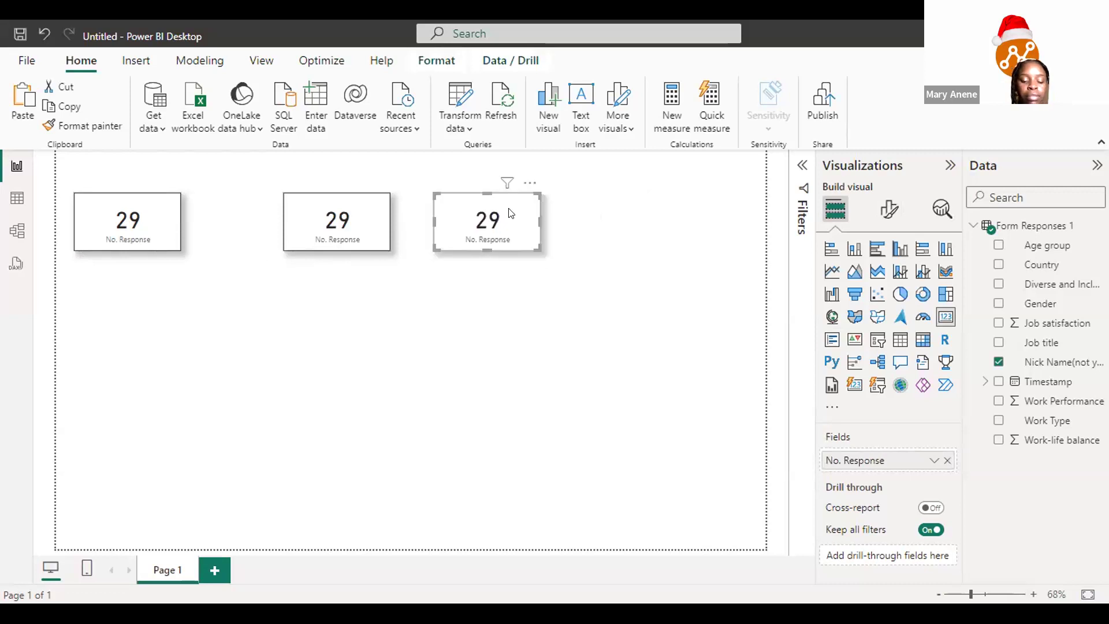
key("ctrl+v")
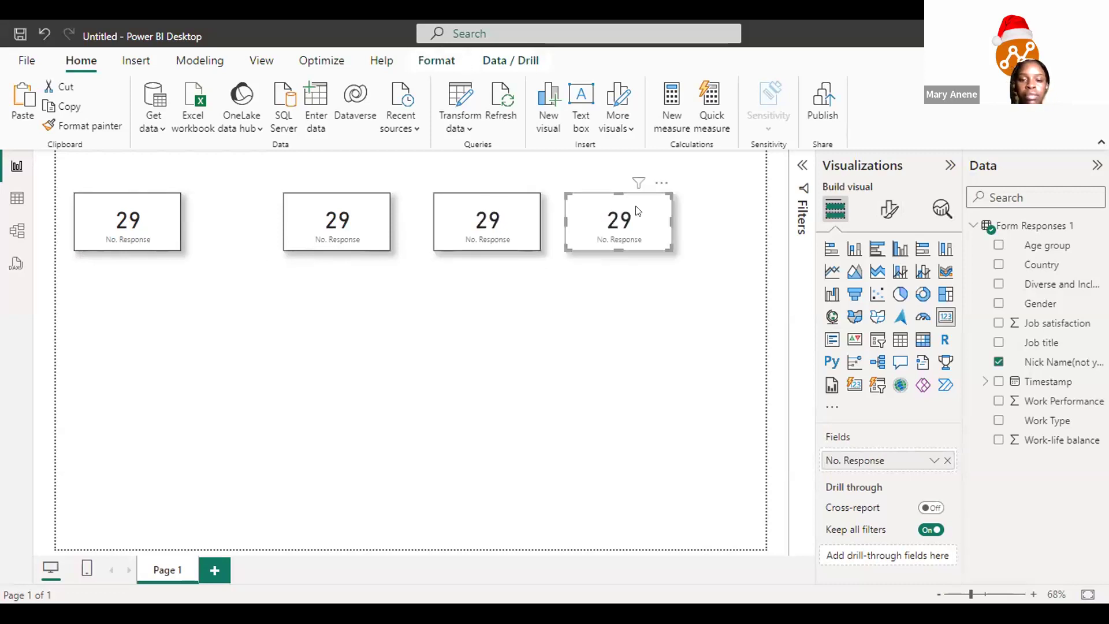
Step: Replace the second card's field with Job satisfaction, summarised as Average
left_click(332, 218)
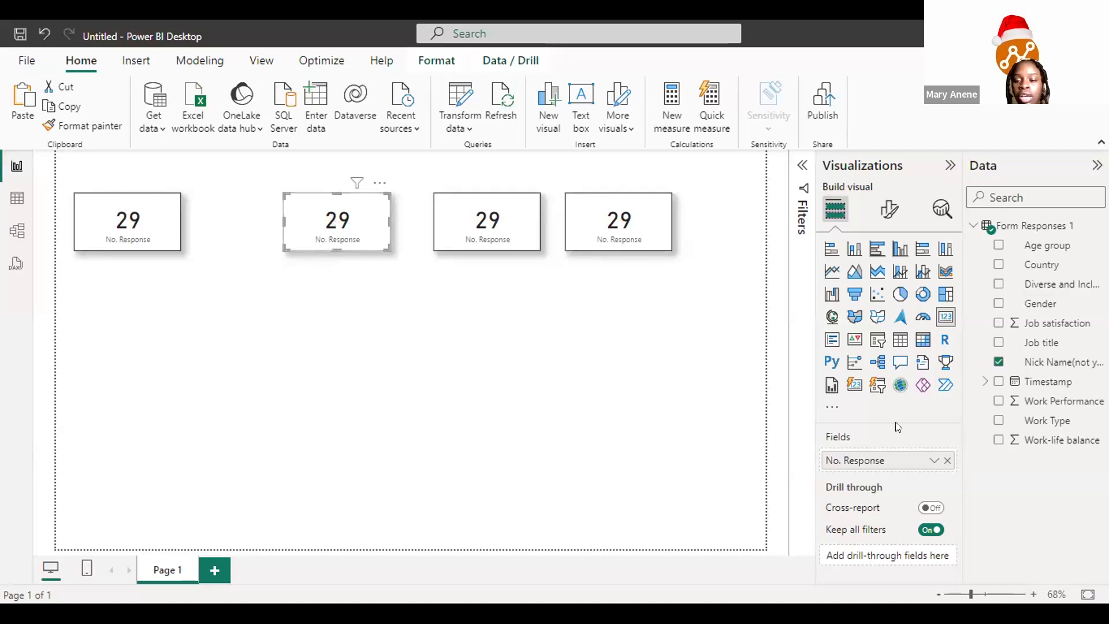
left_click(945, 461)
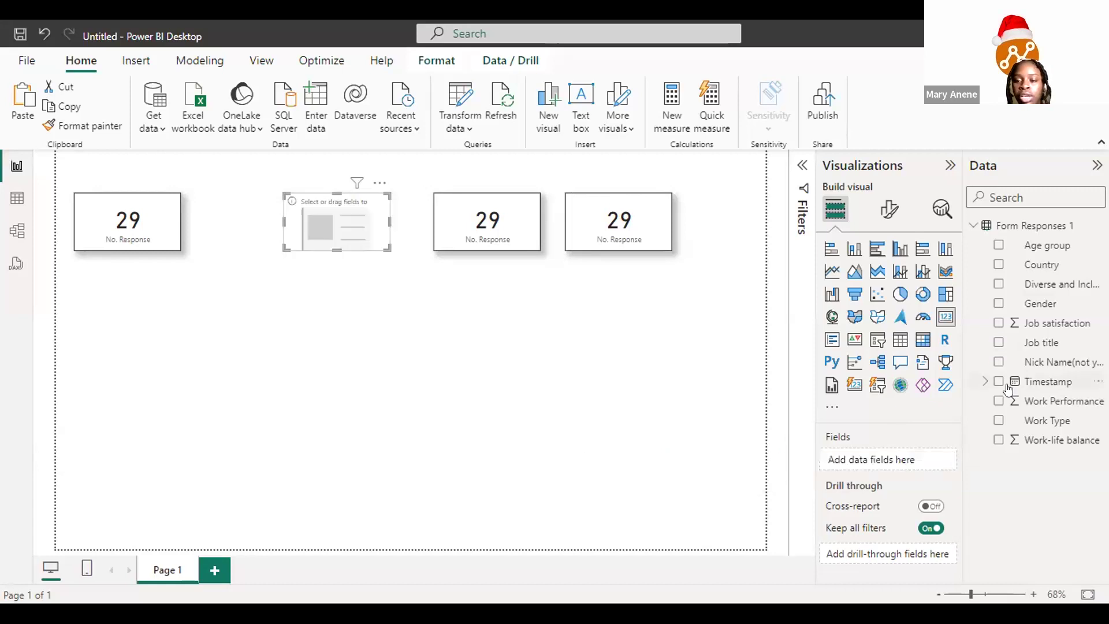
left_click(998, 325)
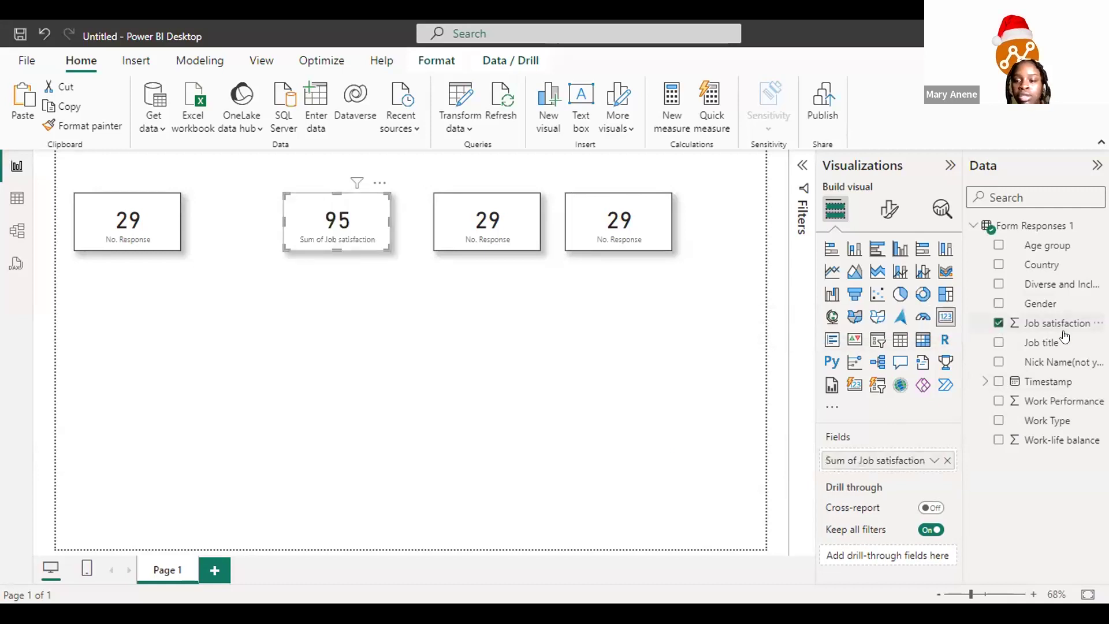
left_click(932, 459)
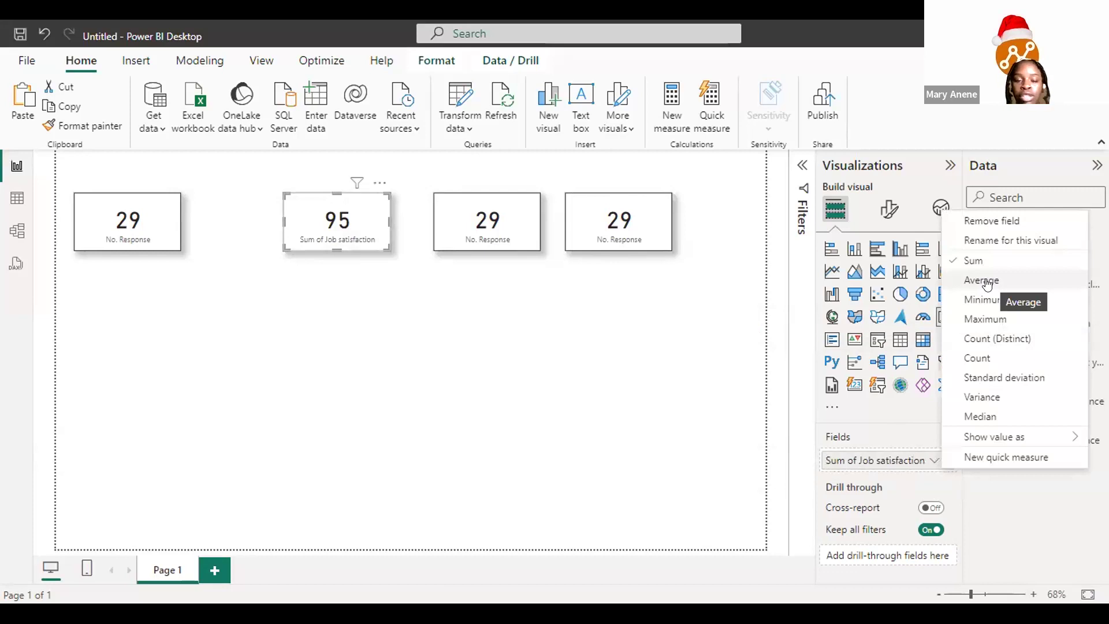
key("Return")
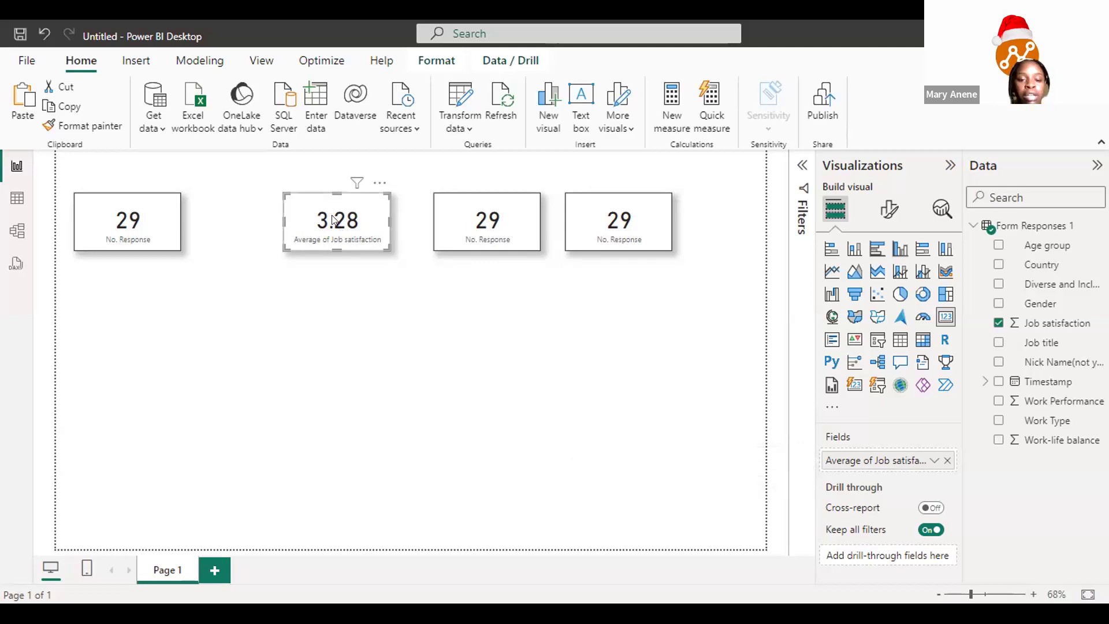
Step: Move the second, third and fourth cards closer to the first card, keeping them aligned in one row
left_click_drag(334, 220, 290, 220)
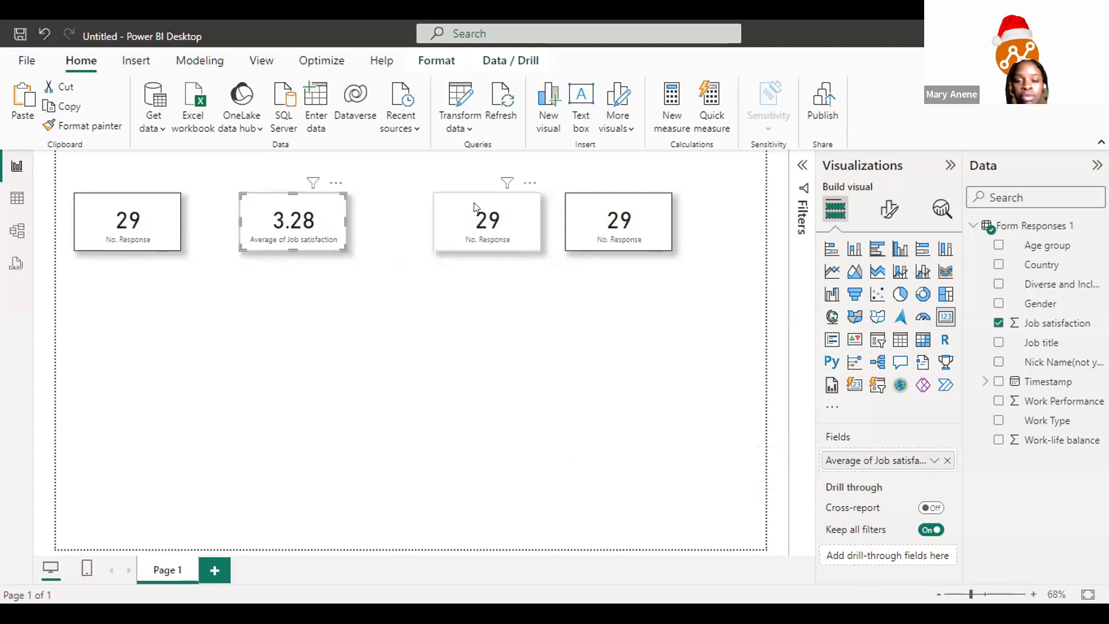
left_click_drag(482, 201, 445, 201)
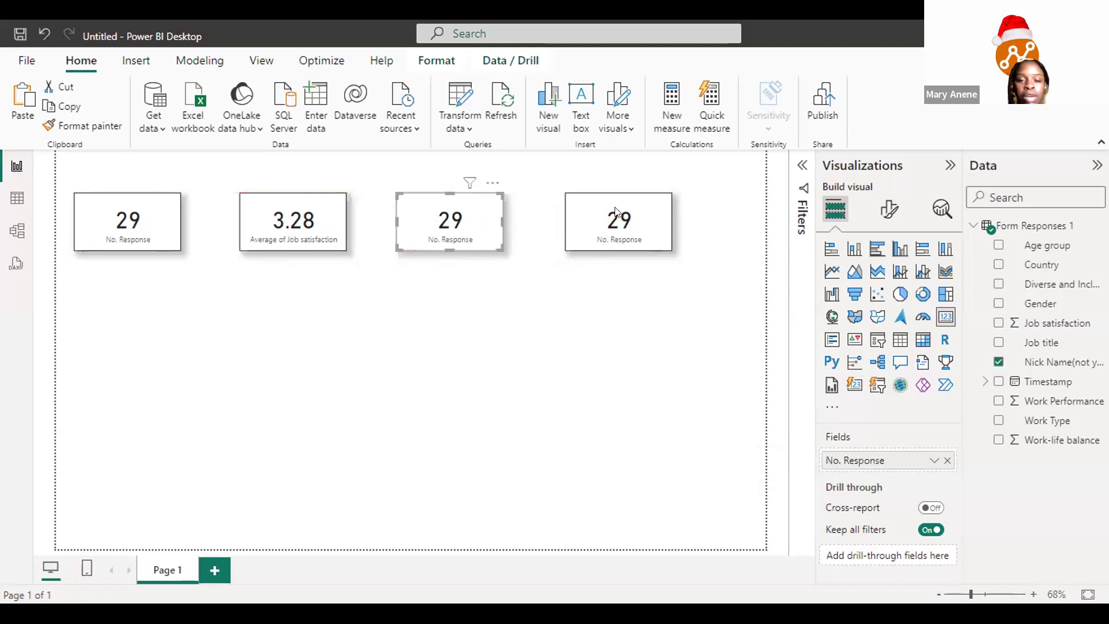
left_click_drag(588, 210, 591, 209)
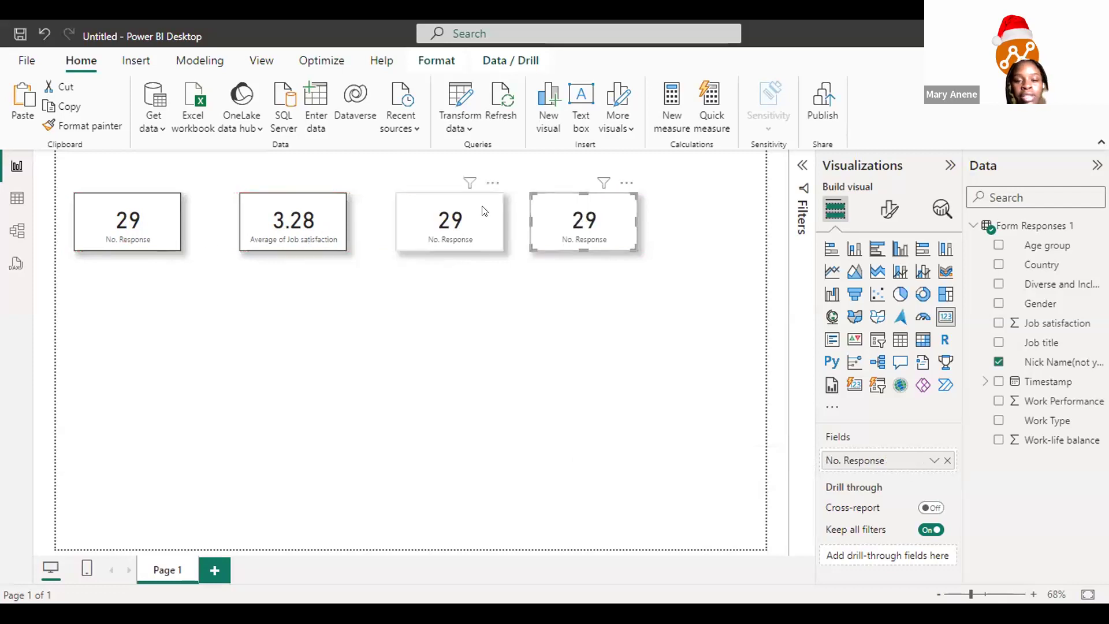
left_click_drag(483, 208, 483, 213)
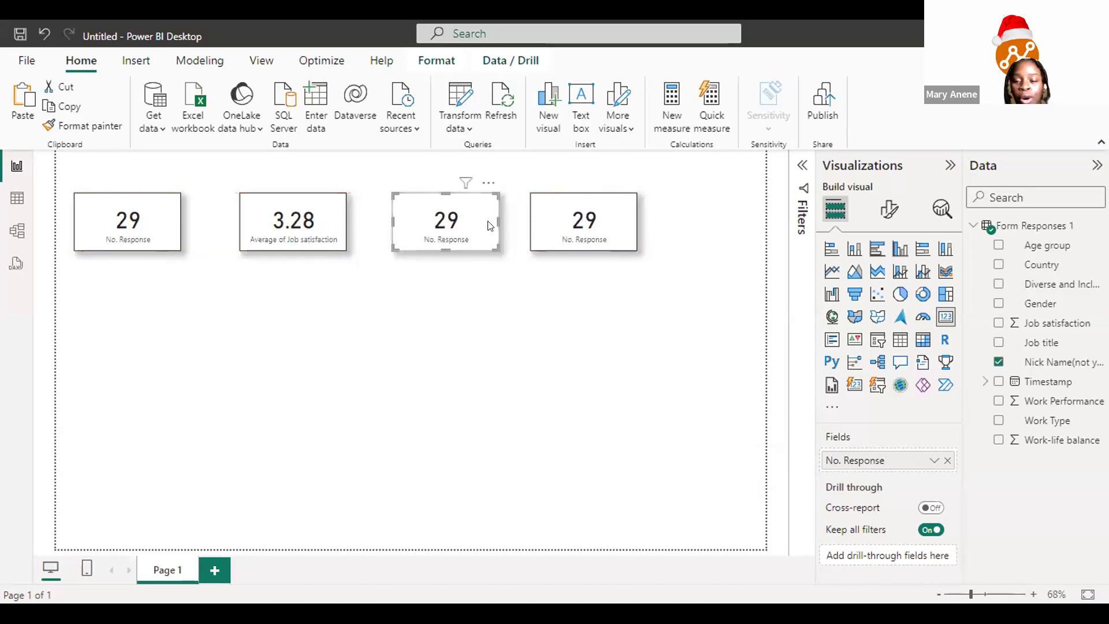
Step: Replace the third card's field with Work-life balance, summarised as Average
left_click(943, 460)
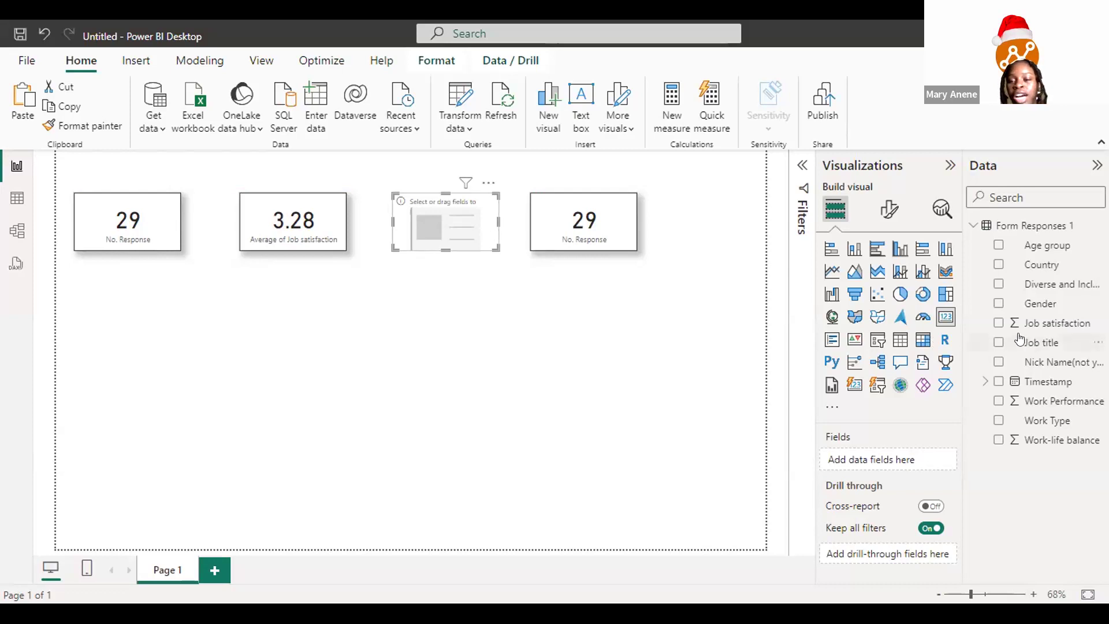
left_click(997, 443)
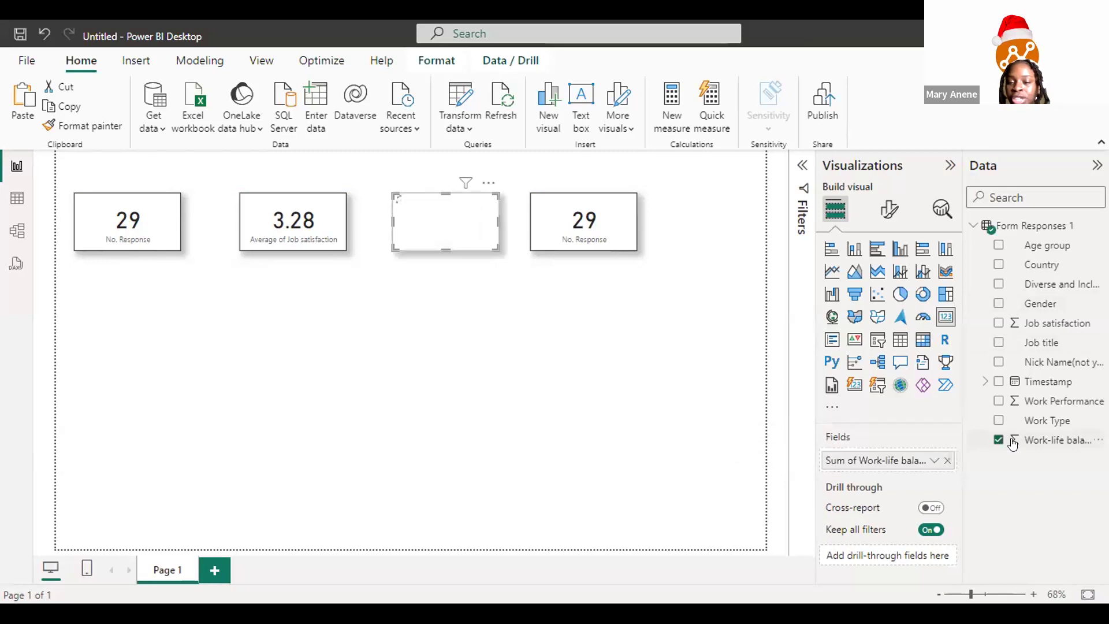
left_click(934, 461)
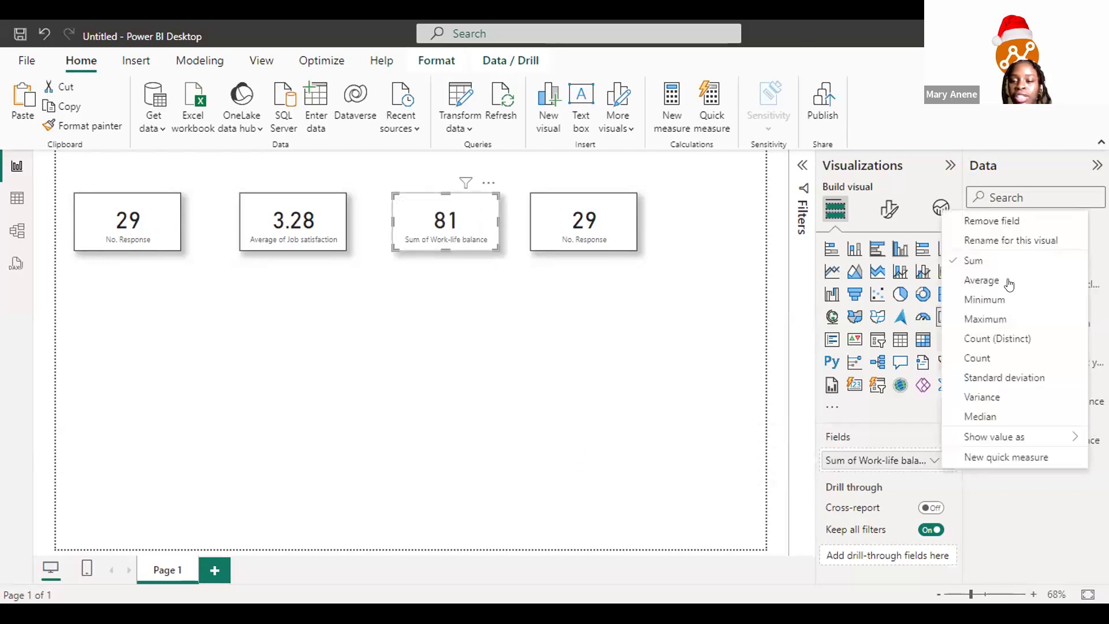
Step: Replace the fourth card's field with Work Performance, summarised as Average
left_click(592, 225)
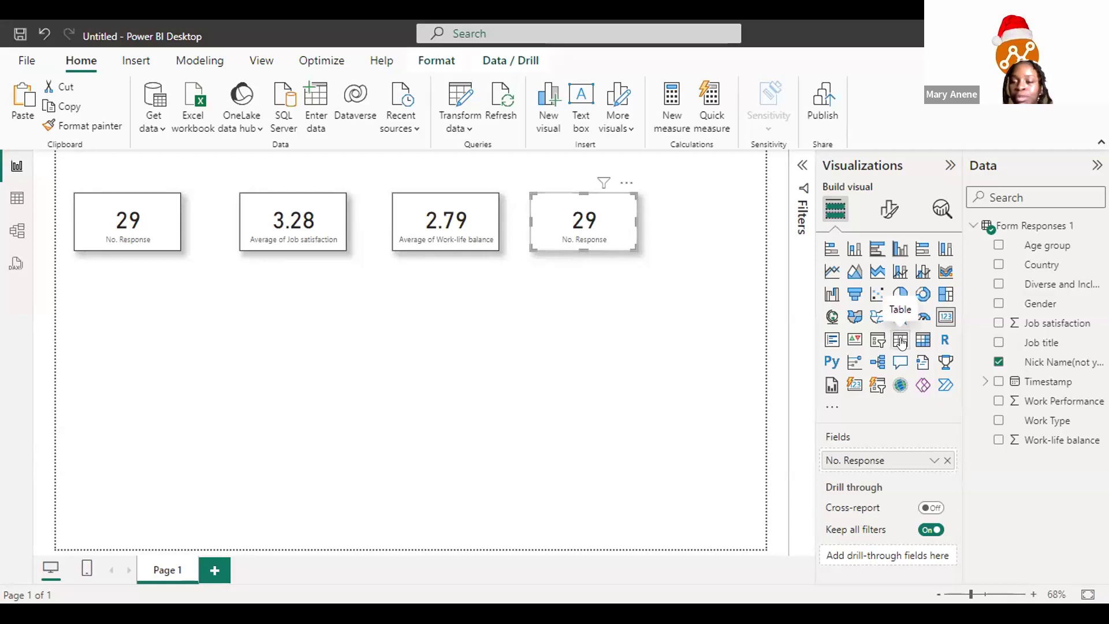
left_click(999, 362)
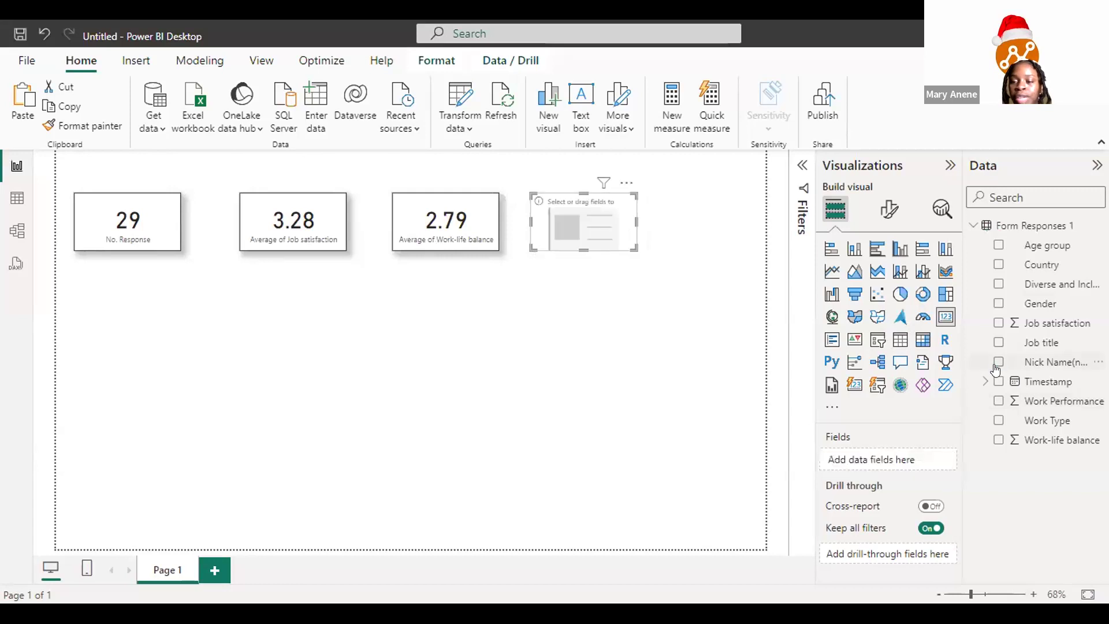
left_click(998, 401)
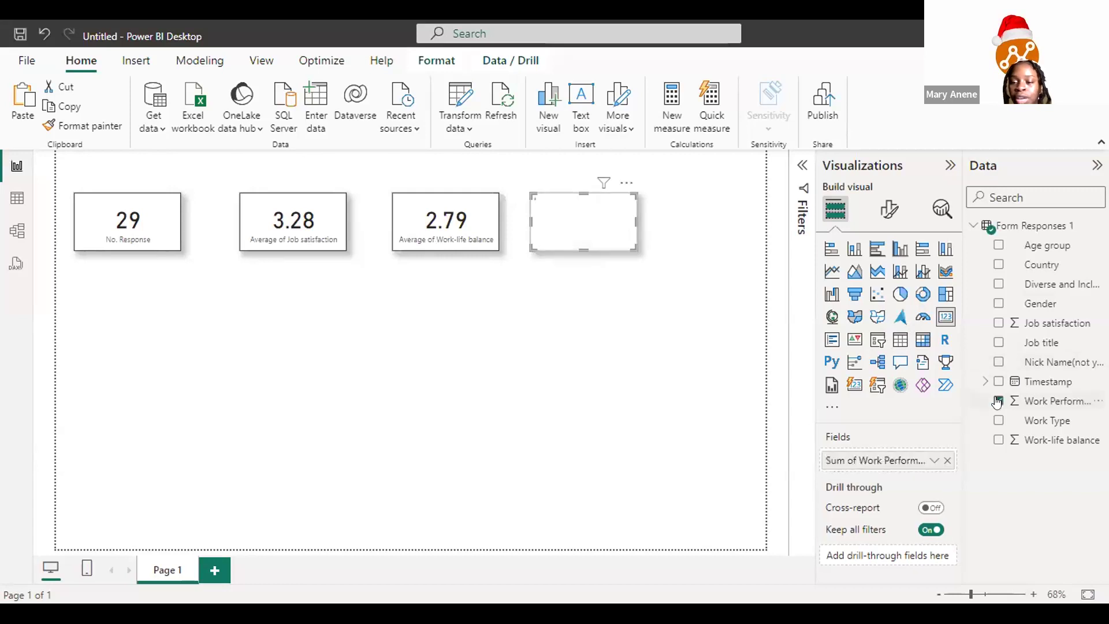
left_click(932, 460)
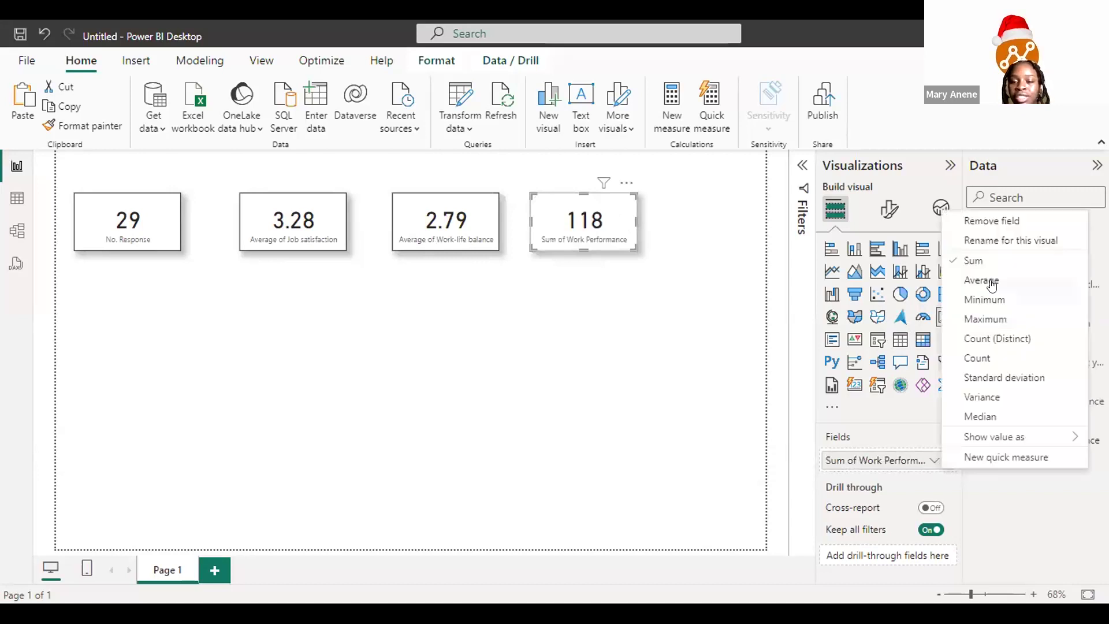
key("Return")
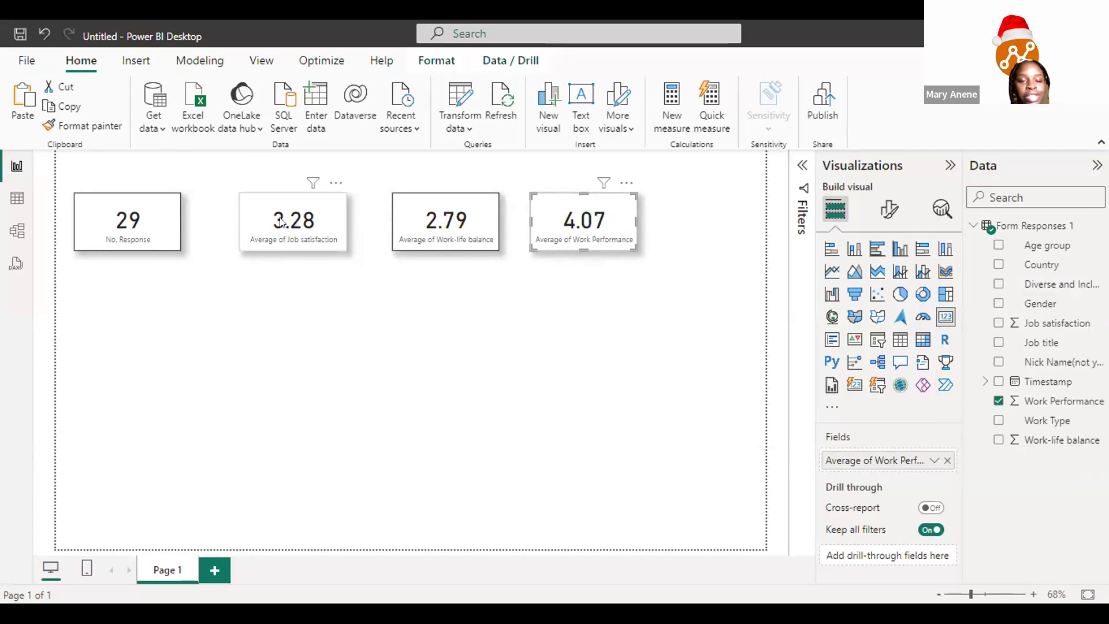
Step: Move the second, third and fourth cards closer together in one aligned row with roughly even gaps
left_click_drag(280, 221, 253, 221)
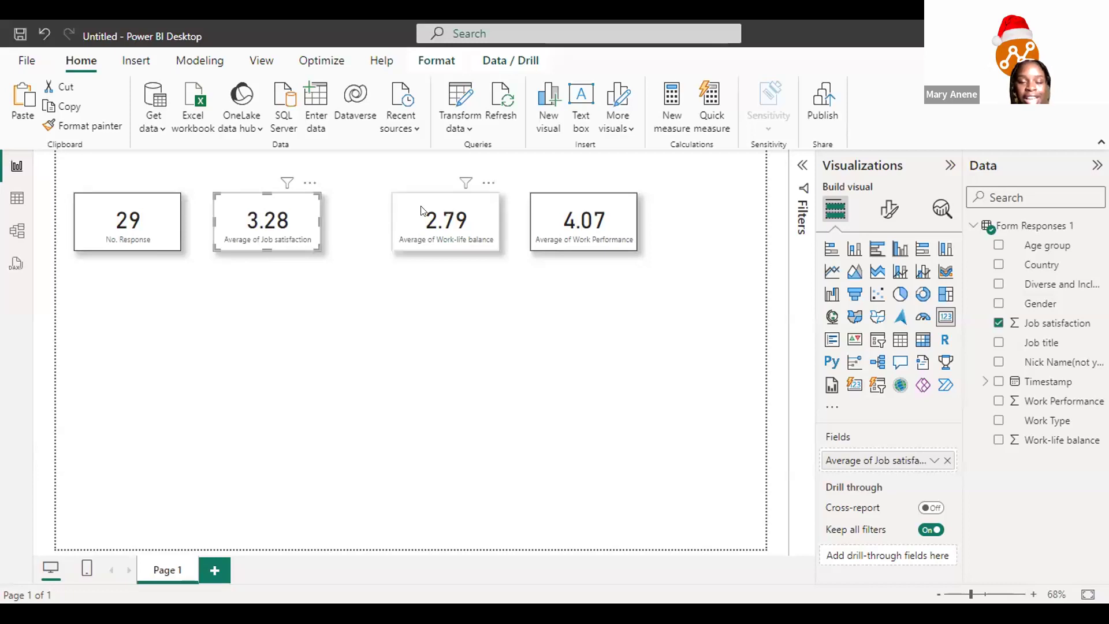
left_click_drag(421, 210, 393, 210)
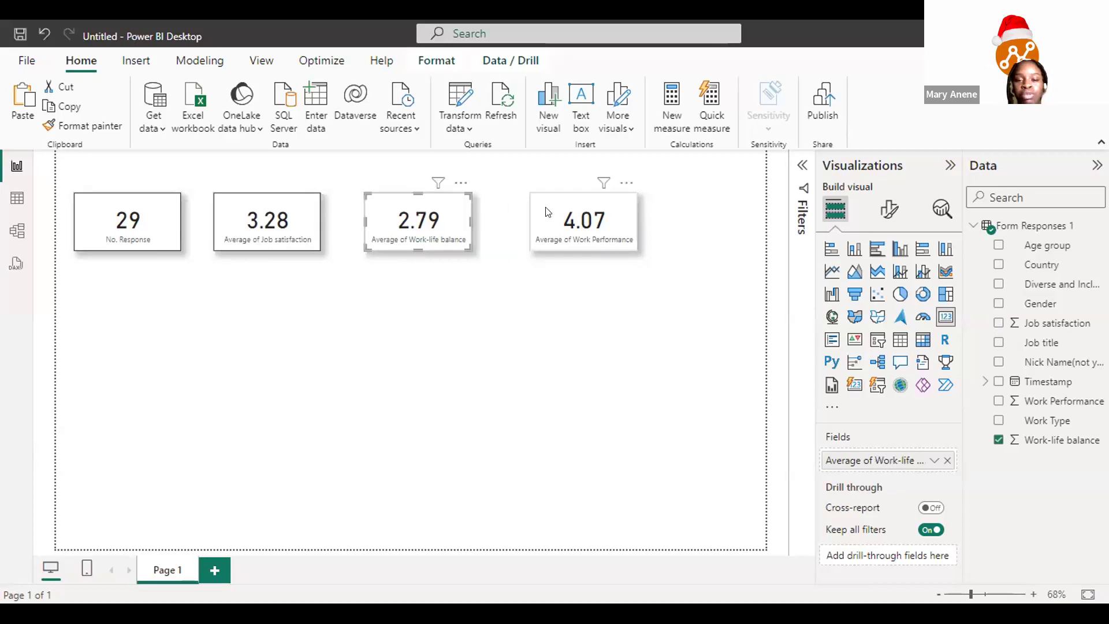
left_click_drag(548, 212, 524, 212)
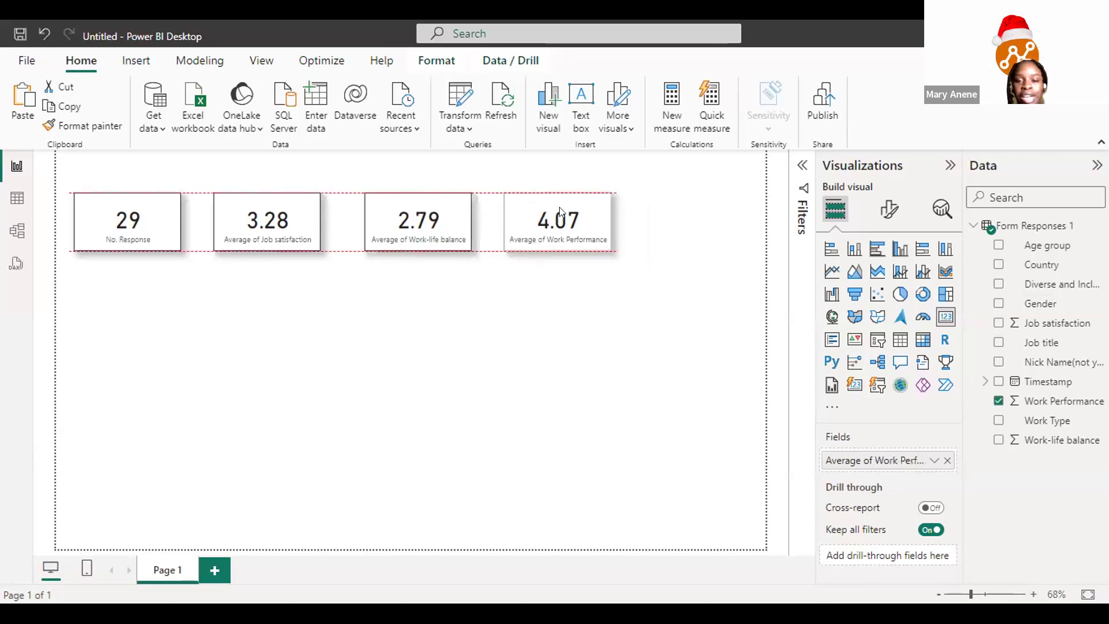
left_click(618, 287)
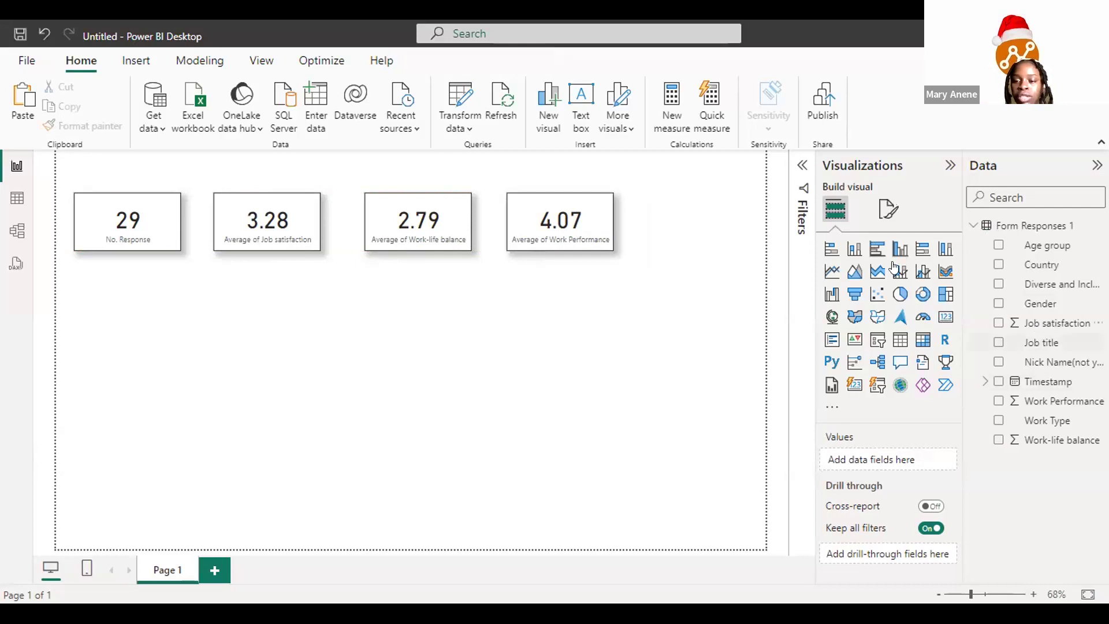
Step: Add a donut chart below the first card and enlarge it to extend beneath the second card
left_click(922, 294)
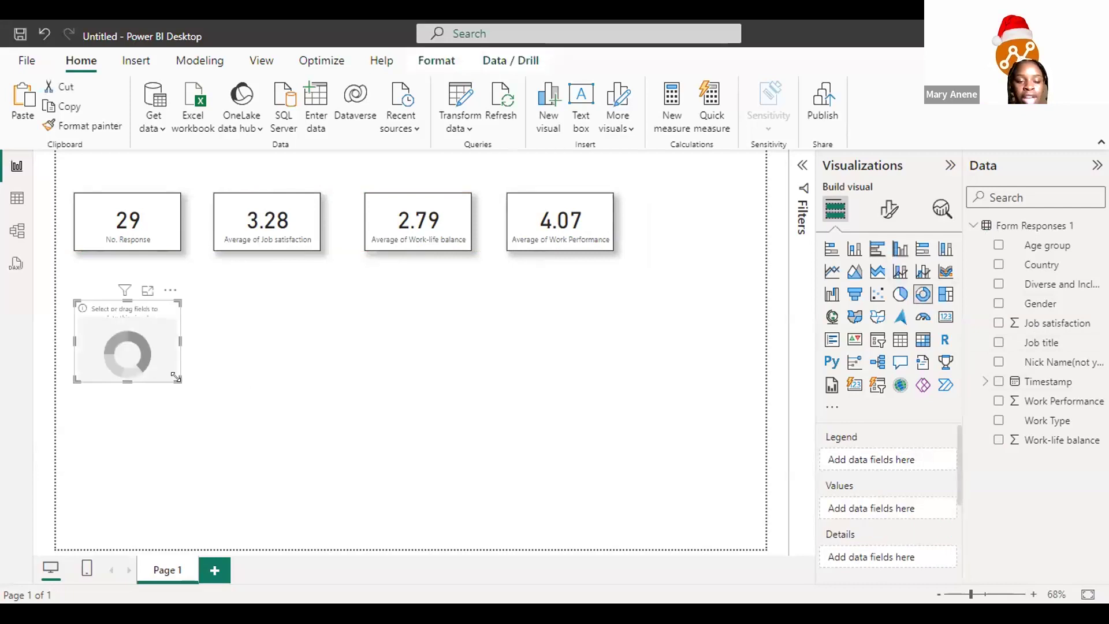
left_click_drag(175, 377, 208, 404)
left_click_drag(171, 338, 171, 316)
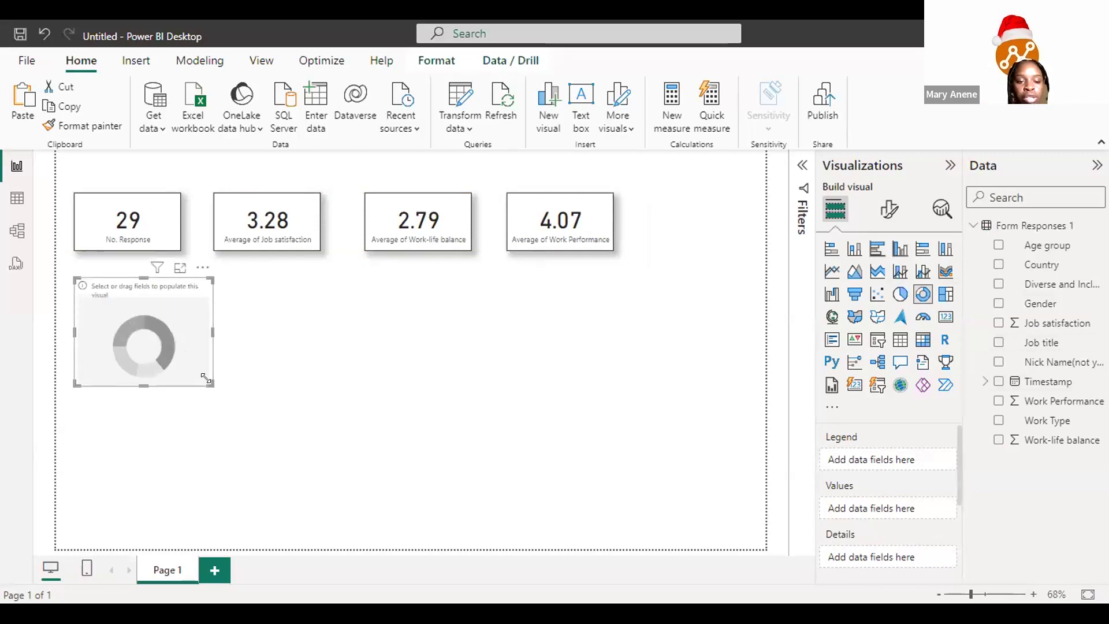
left_click_drag(208, 380, 240, 388)
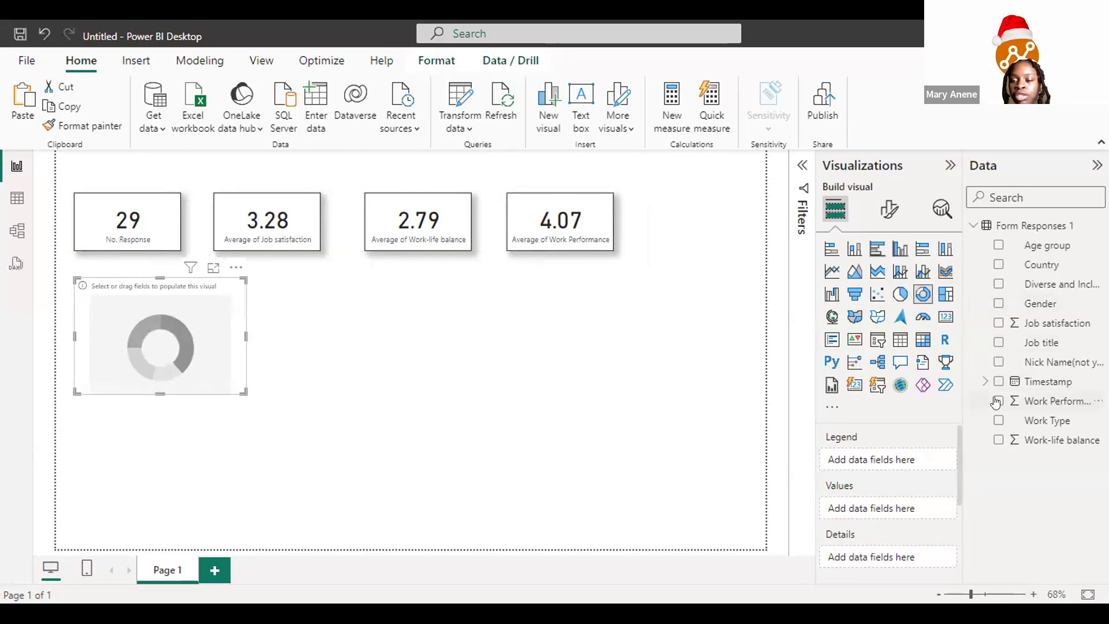
Step: Use Diverse and Inclusive as the donut chart's legend and Job satisfaction as its values
left_click(997, 284)
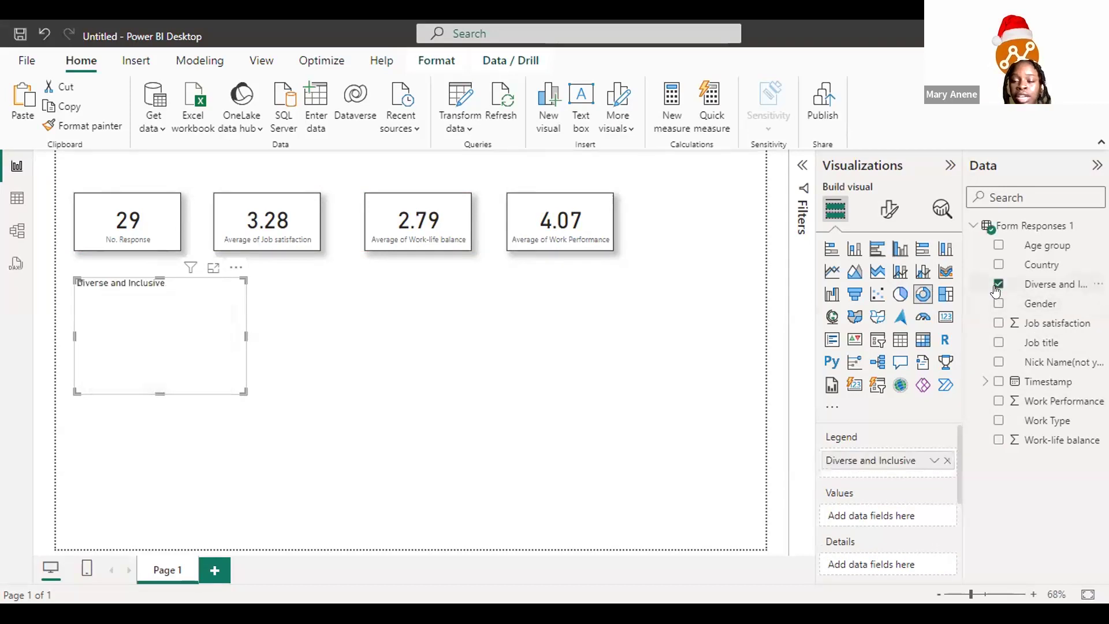
left_click(997, 323)
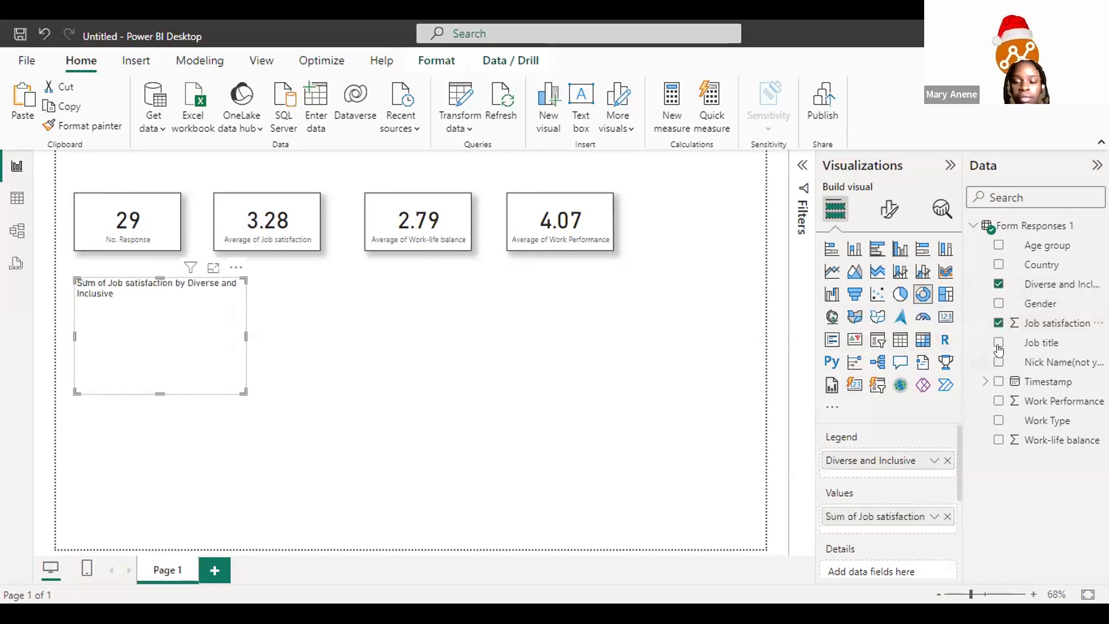
left_click(934, 515)
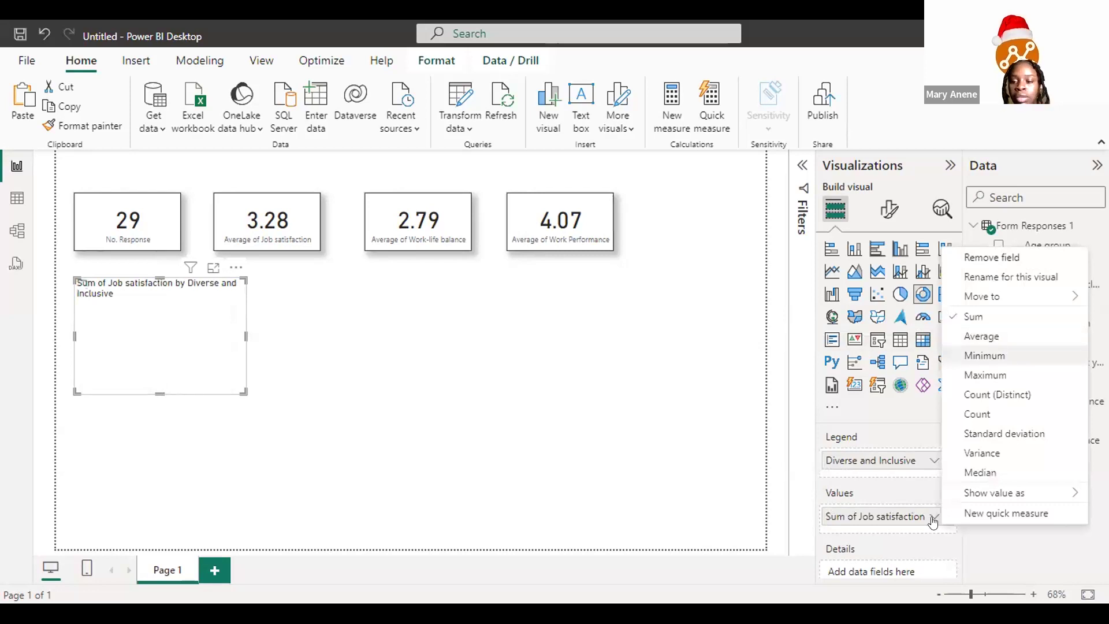
left_click(984, 356)
left_click_drag(1041, 343, 941, 564)
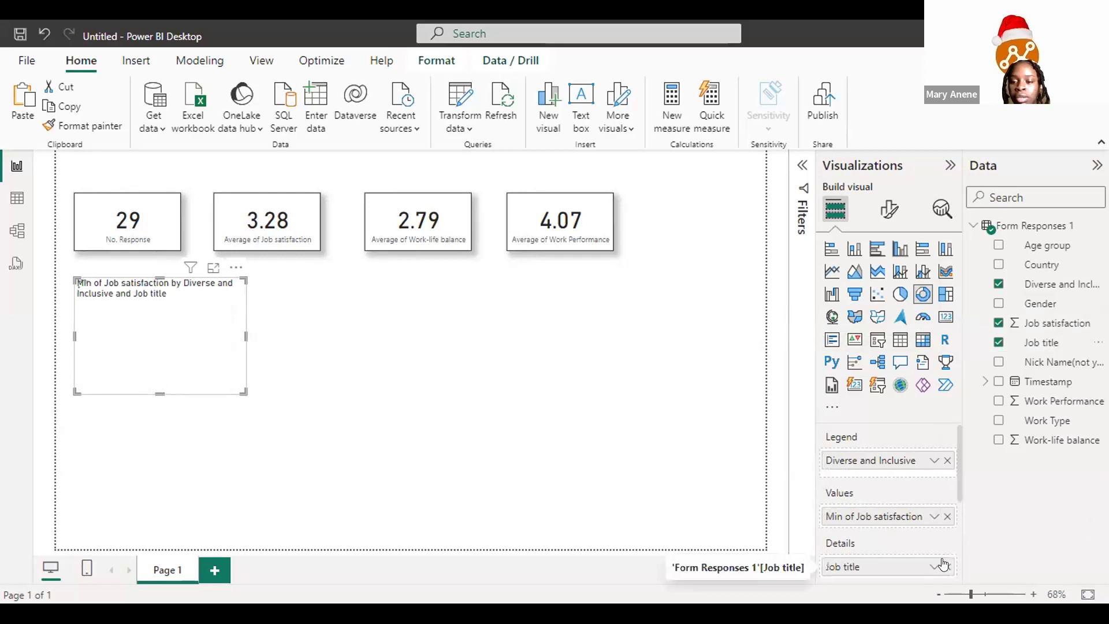
left_click(947, 566)
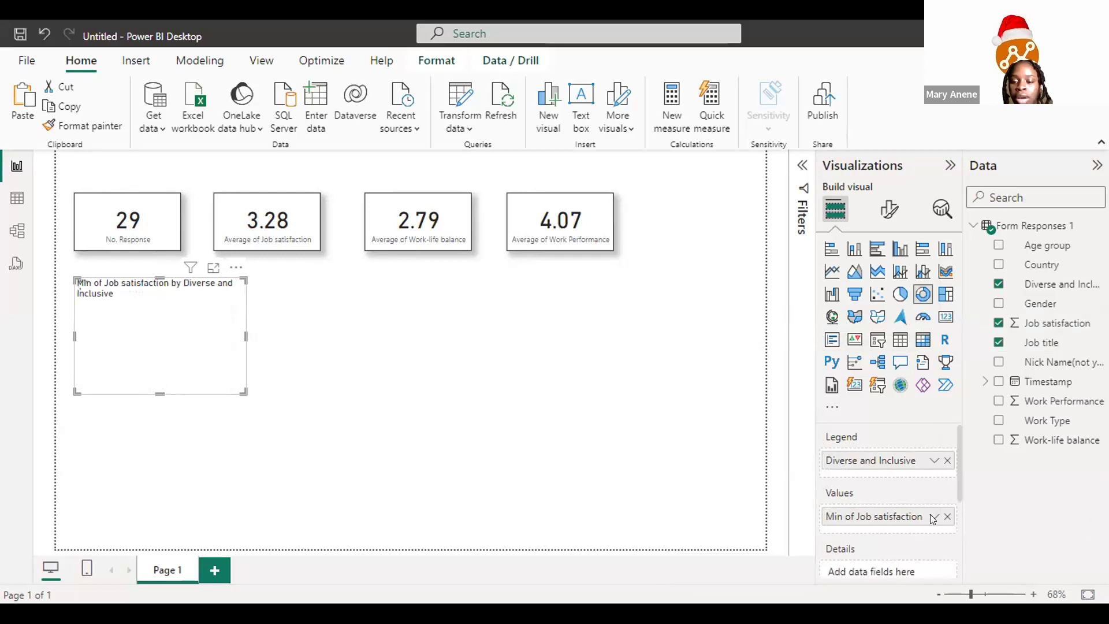
Step: Summarise the donut chart's Job satisfaction values as Average and widen the chart slightly
left_click(934, 516)
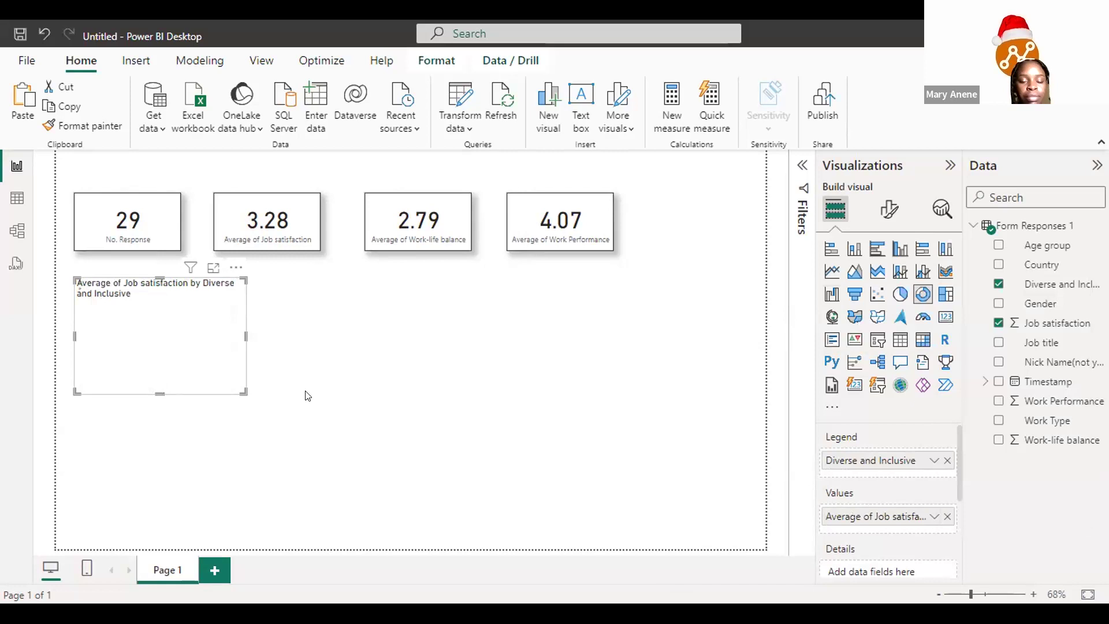
left_click_drag(299, 392, 315, 401)
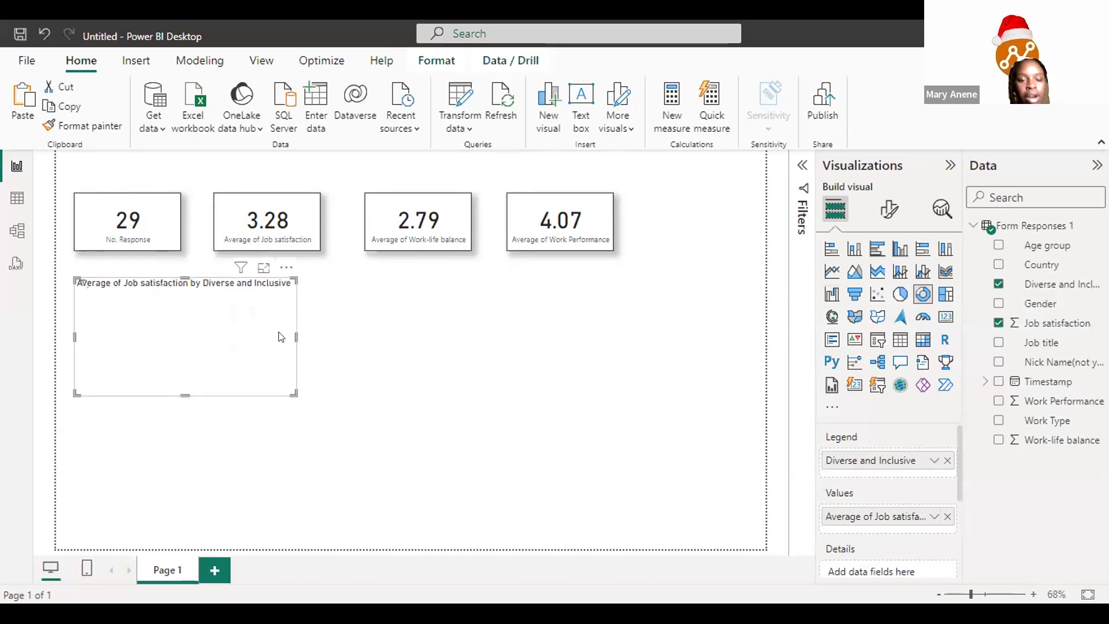
left_click_drag(296, 336, 226, 339)
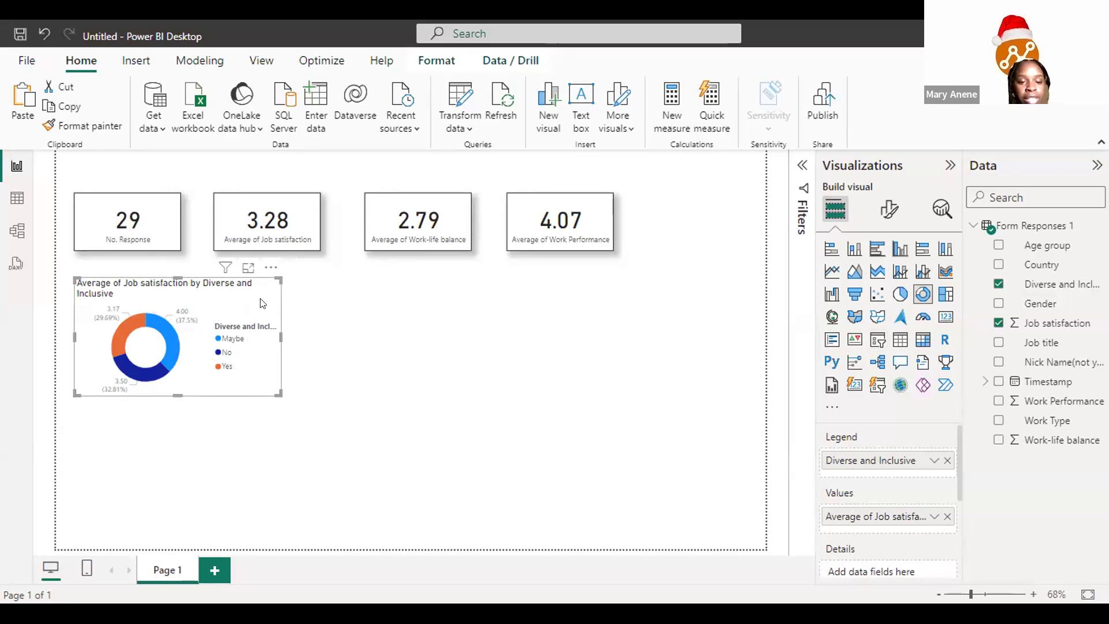
Step: Select the donut chart's No slice to examine how the summary cards respond, and clear the selection
left_click_drag(259, 299, 151, 376)
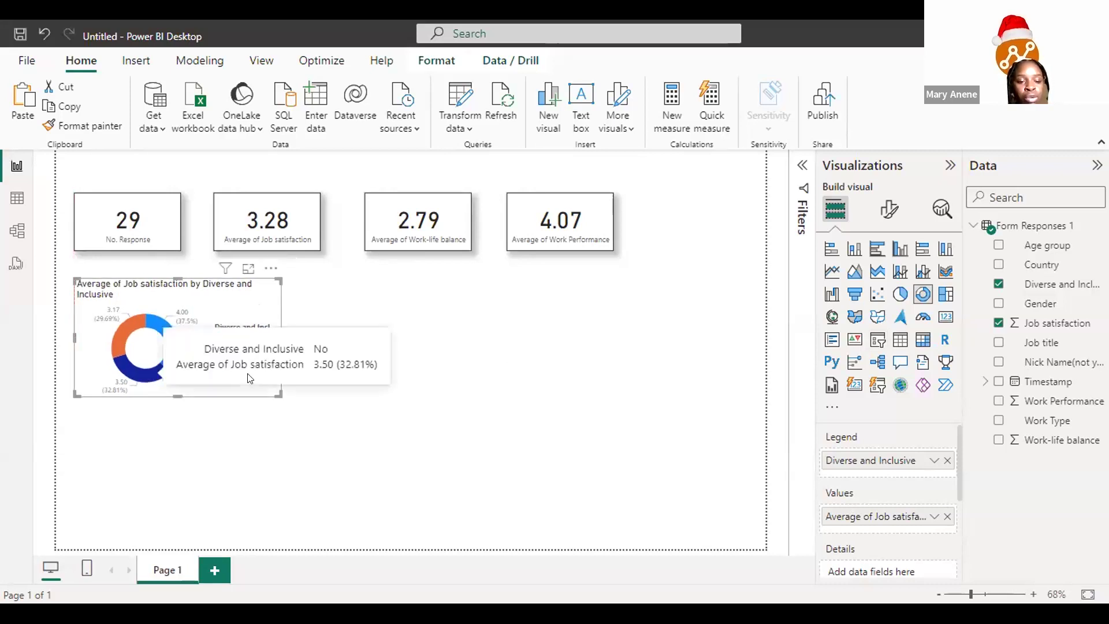
left_click(148, 372)
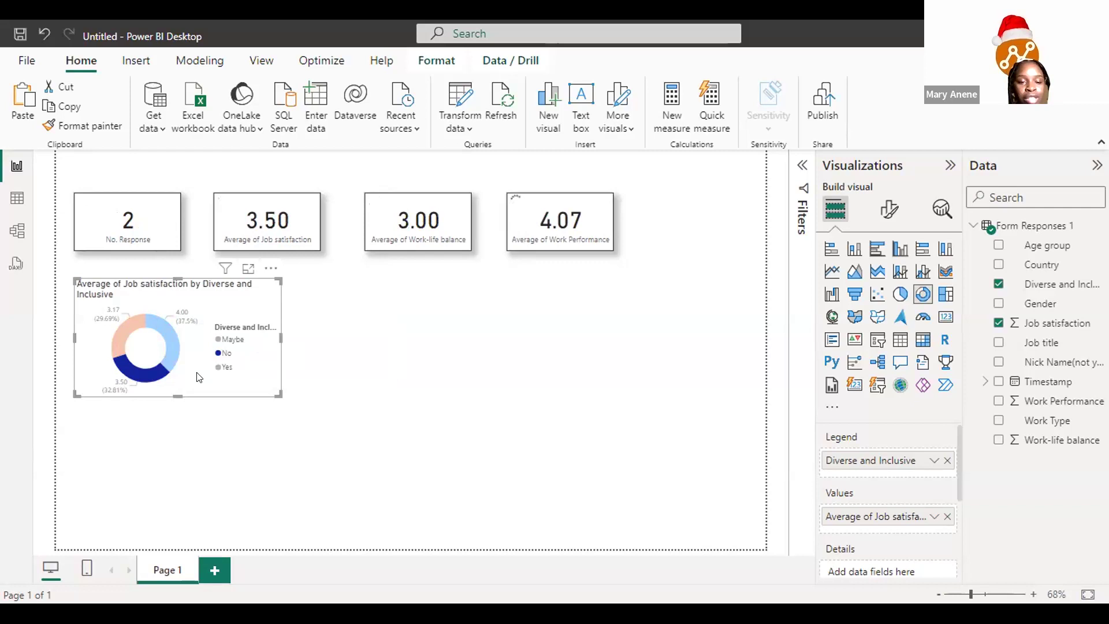
left_click(212, 376)
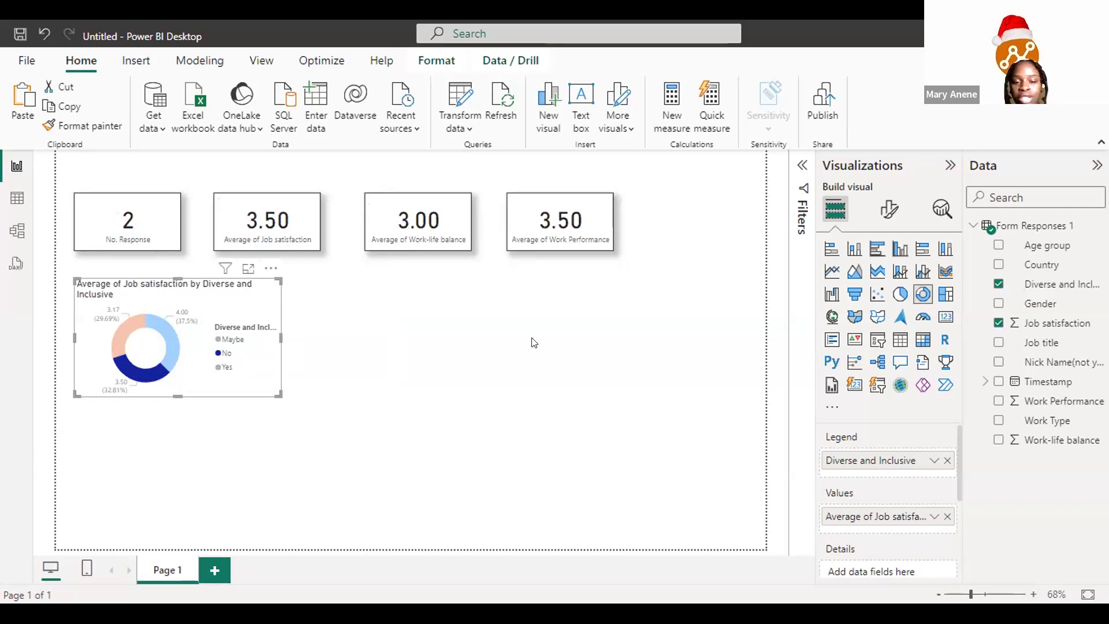
Step: Turn off the donut chart's legend and set its label contents to All detail labels
left_click(887, 210)
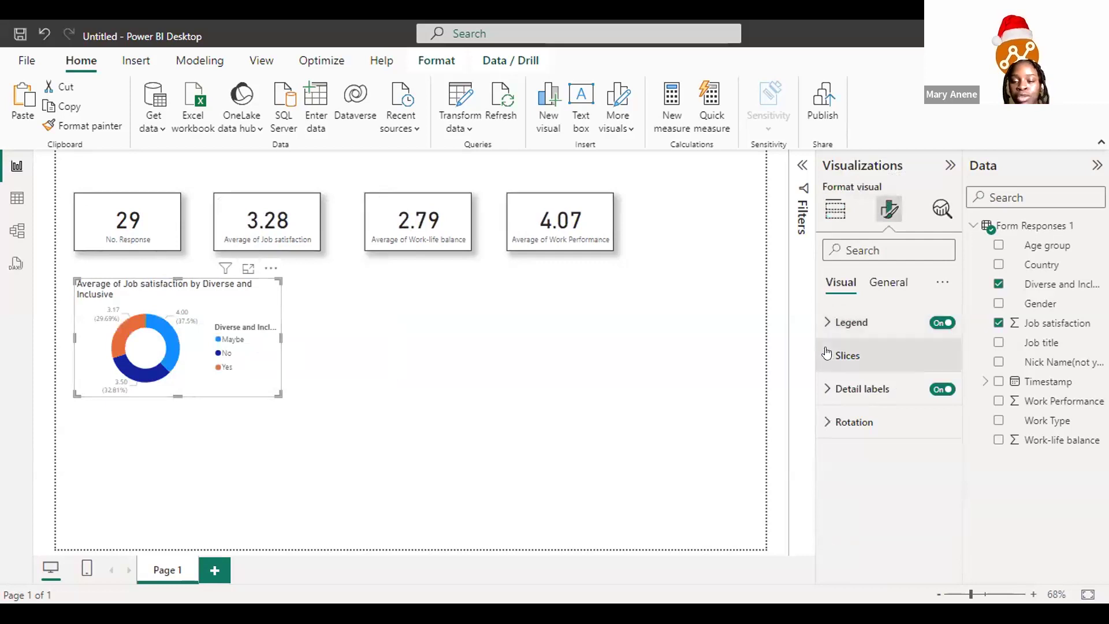
left_click(941, 323)
left_click(822, 389)
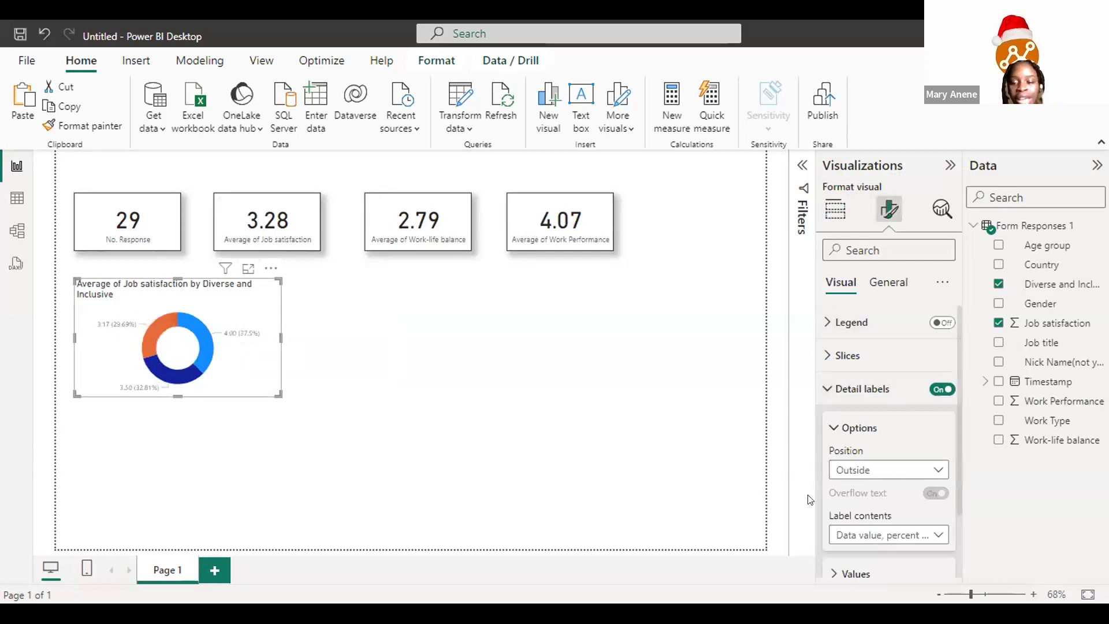
left_click(921, 534)
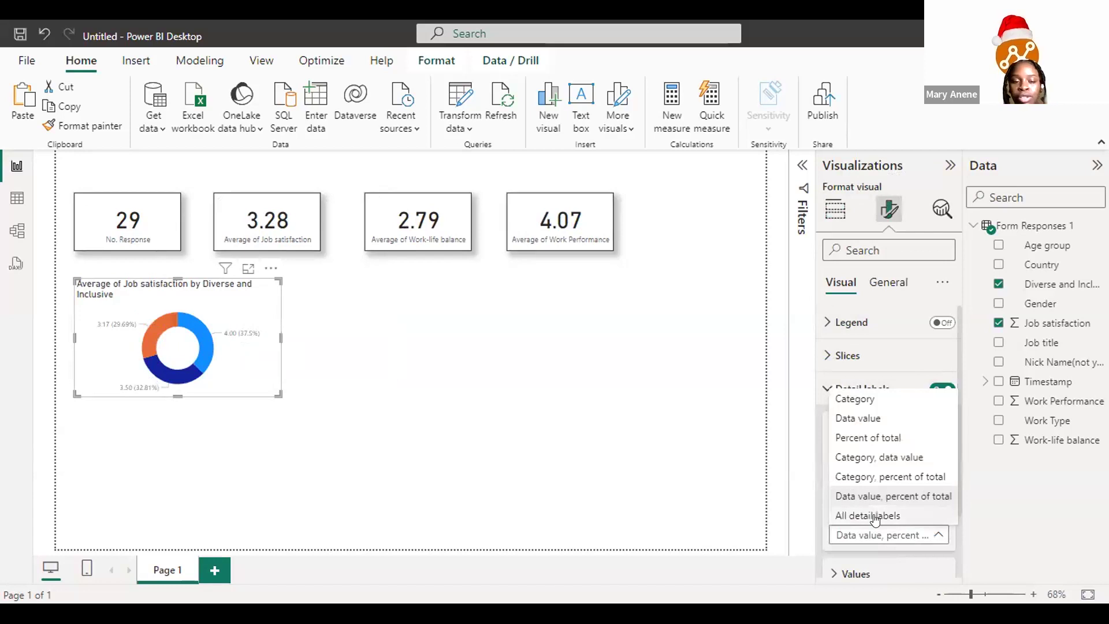
left_click(873, 516)
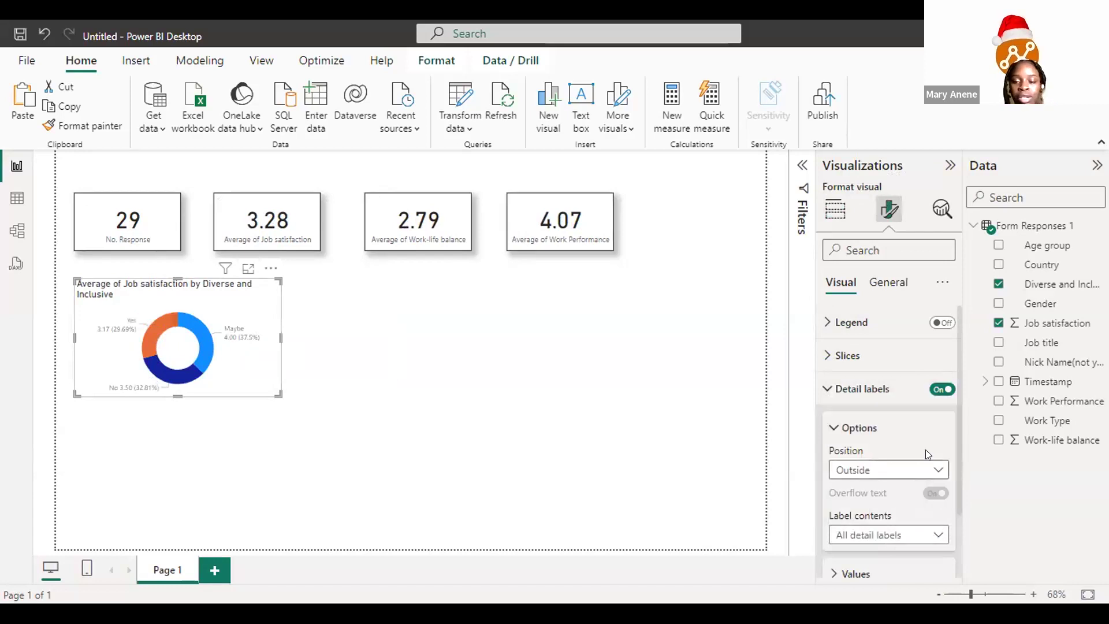
Step: Thin the donut chart's ring by setting the slices' inner radius to 74%
left_click(826, 356)
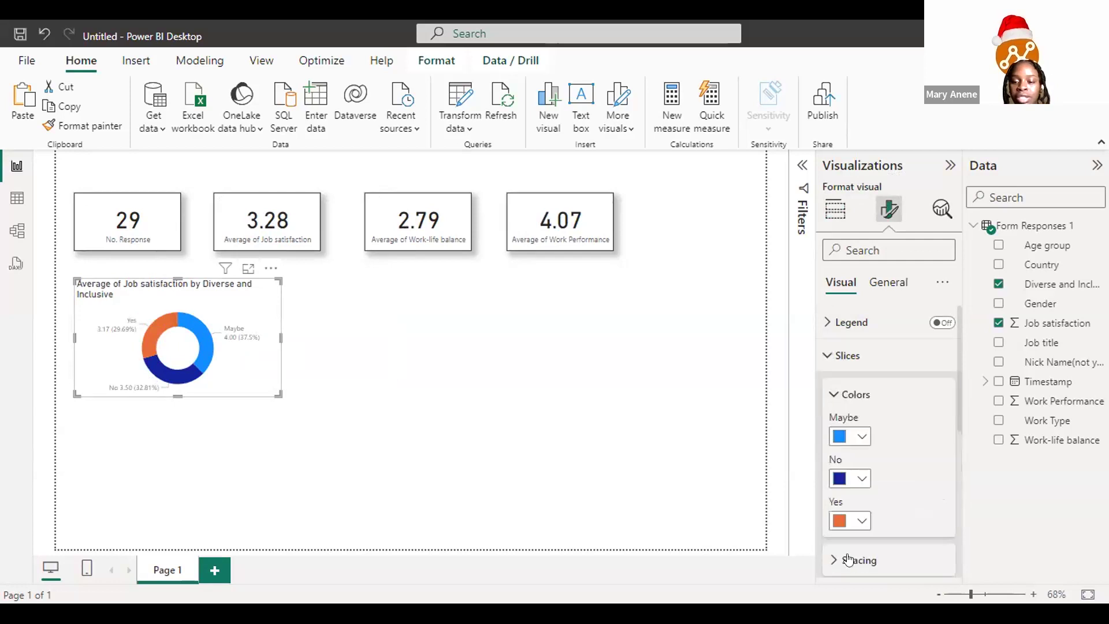
left_click(847, 559)
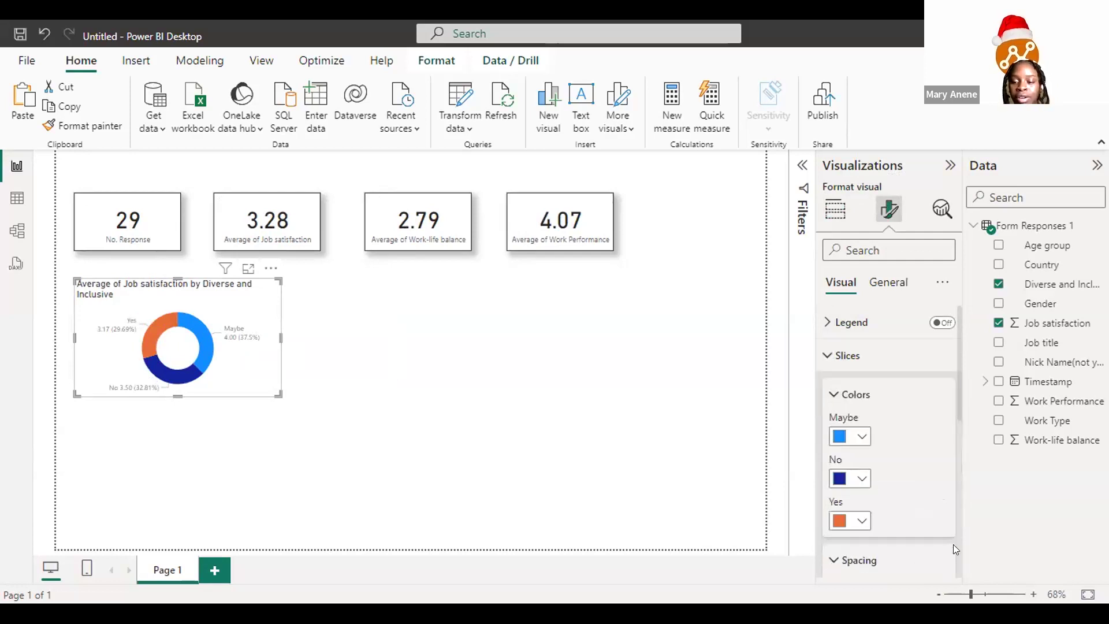
scroll(912, 416, "down", 3)
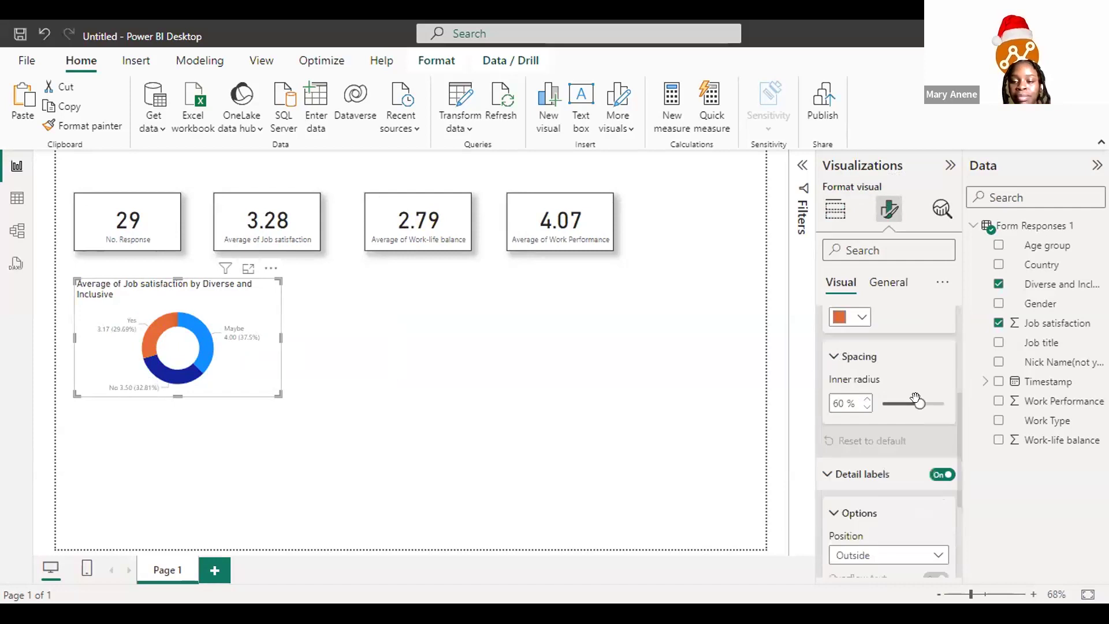
left_click_drag(920, 400, 928, 403)
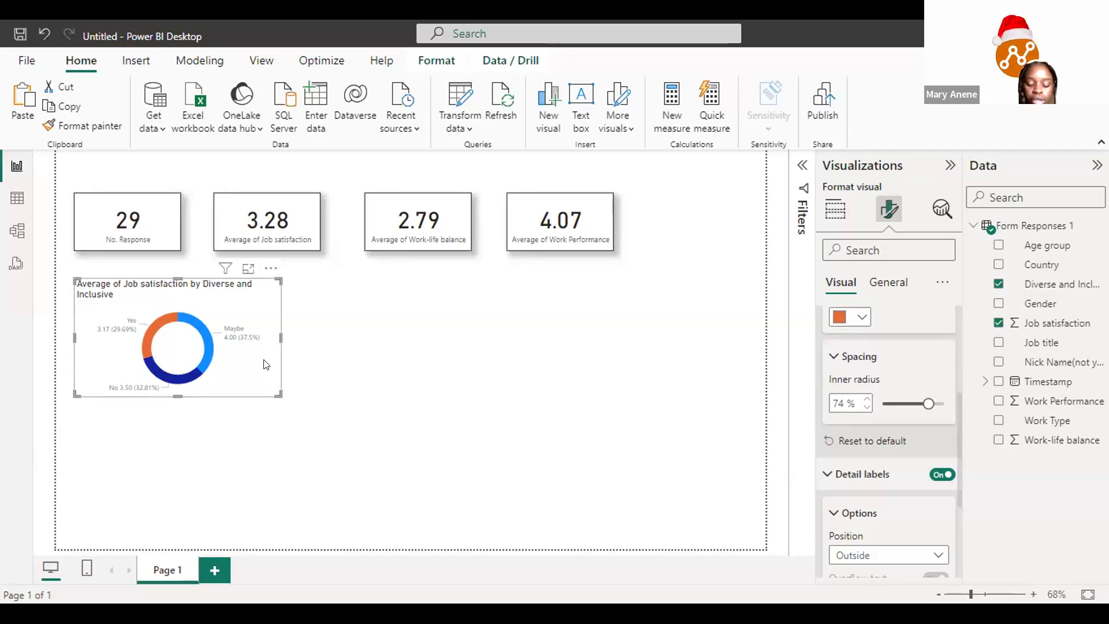
Step: Duplicate the donut chart and place the copy directly below the original
key("ctrl+c")
key("ctrl+v")
left_click_drag(265, 489, 263, 494)
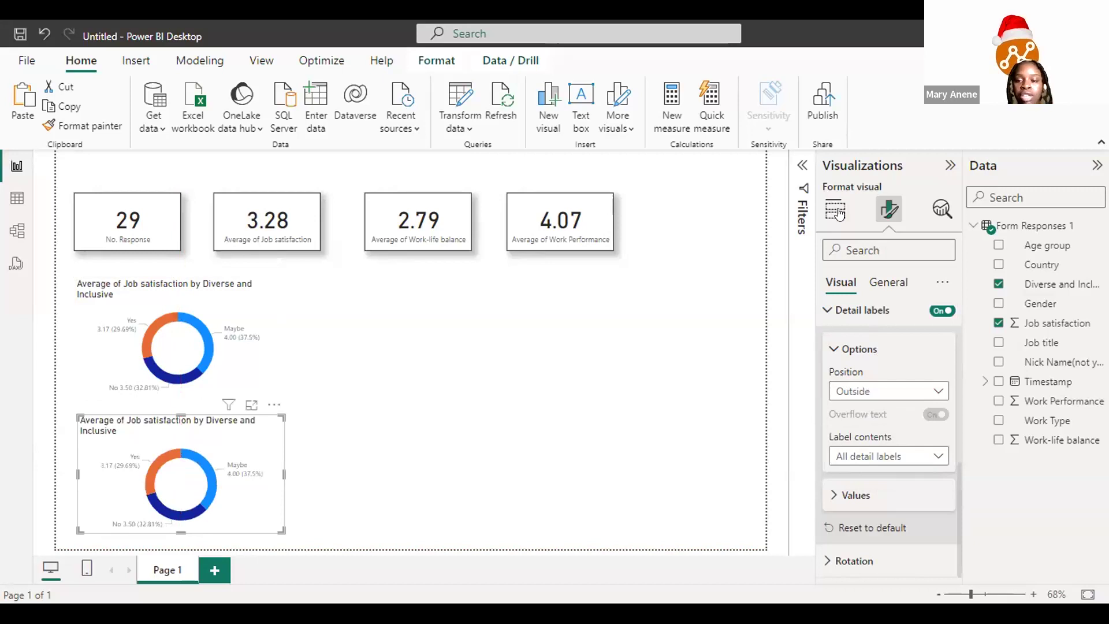
Step: Replace the copied donut chart's legend field with Gender
left_click(835, 210)
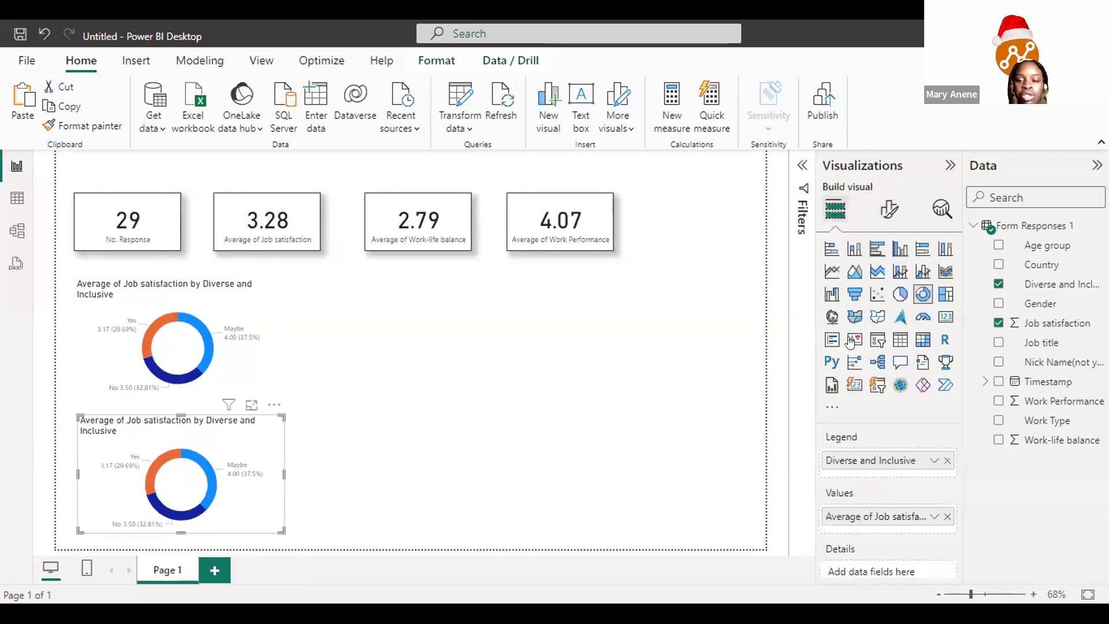
left_click(946, 460)
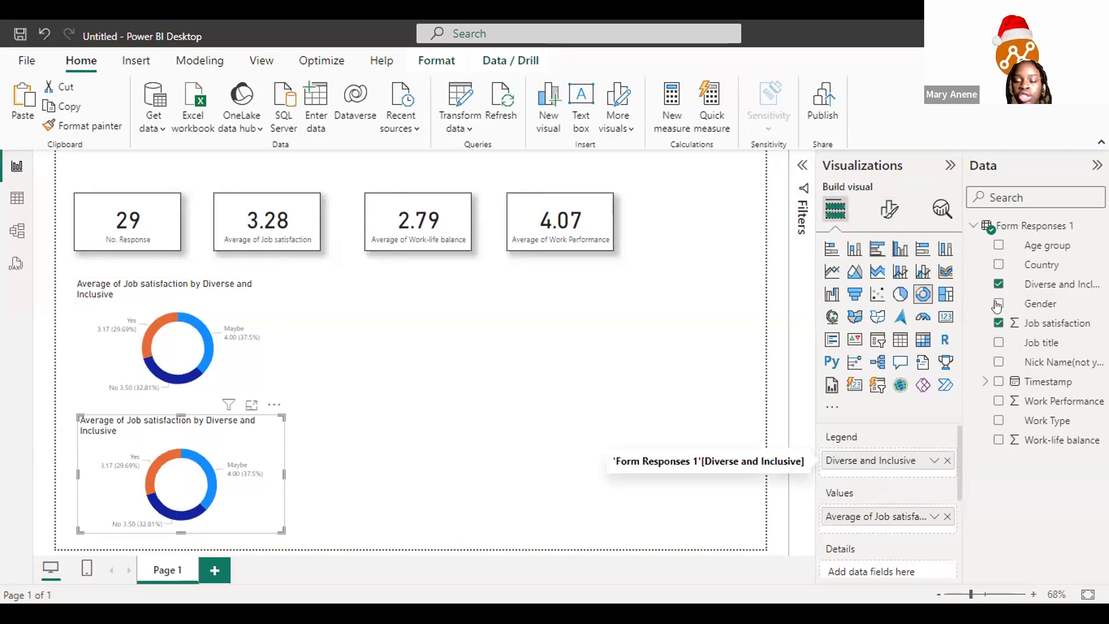
left_click(998, 304)
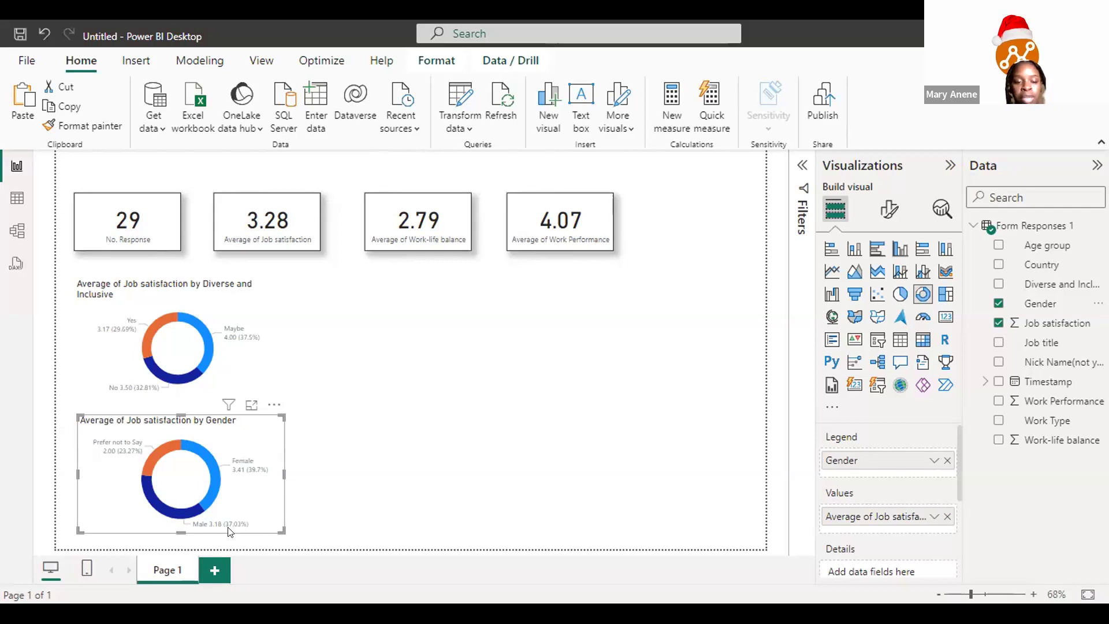
Step: Set the Gender donut chart's detail label values to font size 10 and bold
left_click(888, 212)
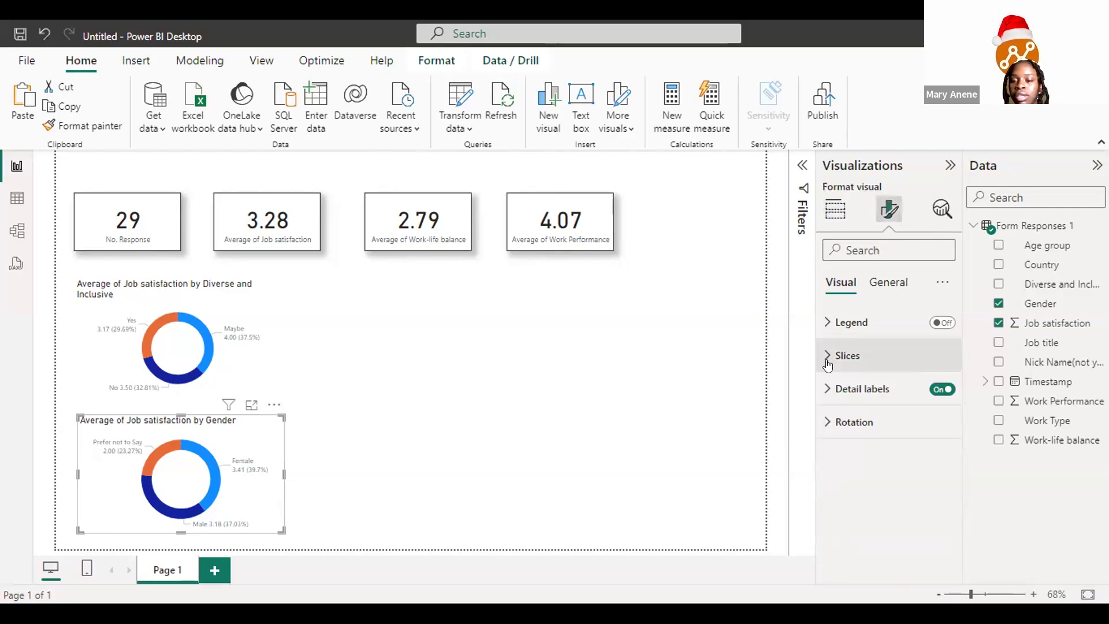
left_click(828, 389)
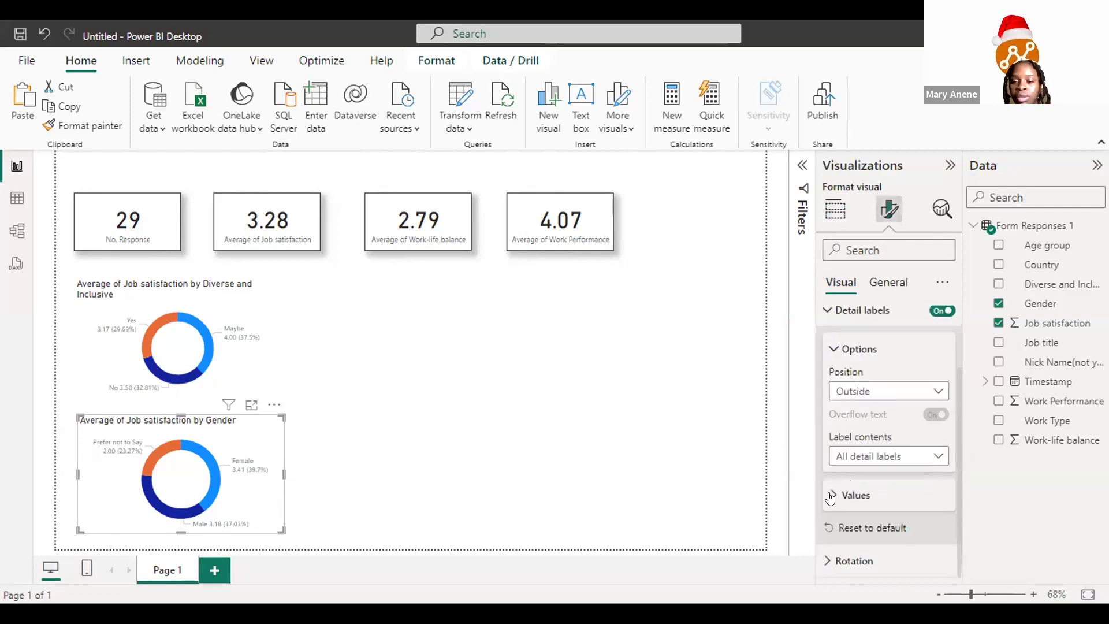
left_click(901, 495)
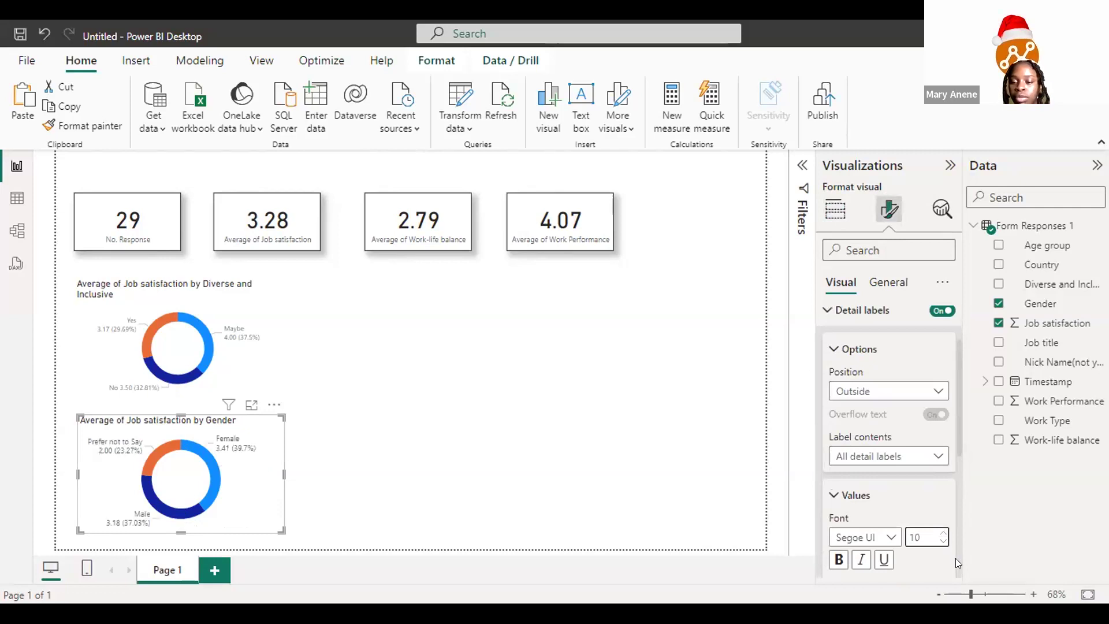
scroll(955, 558, "down", 3)
left_click(840, 357)
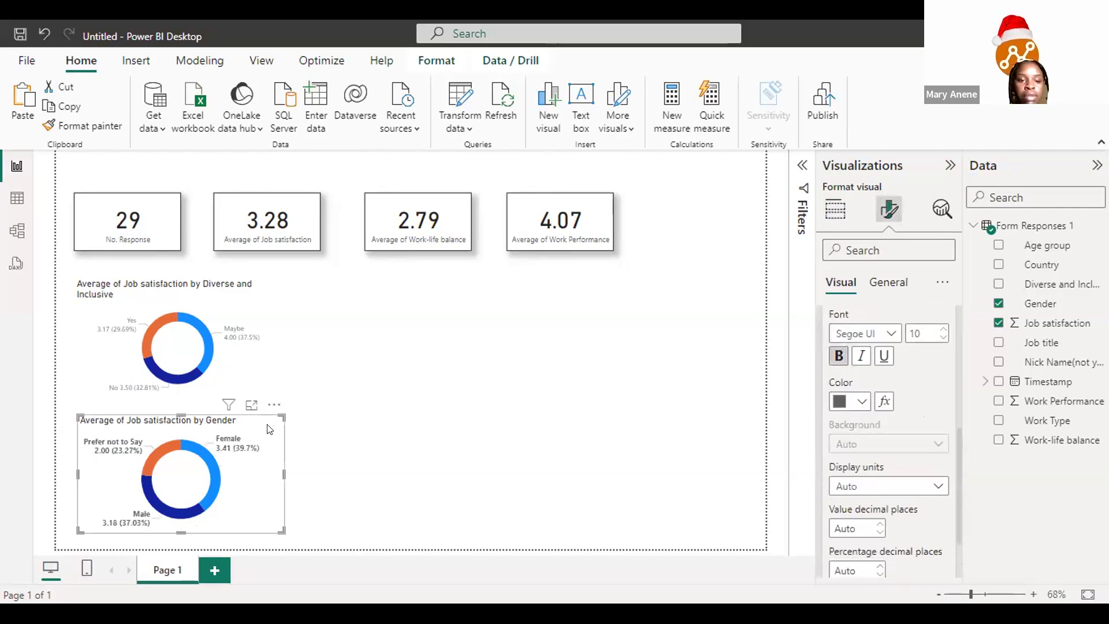
Step: Apply the Gender donut chart's formatting to the Diverse and Inclusive donut chart, and line up both charts along the same left edge
left_click(96, 126)
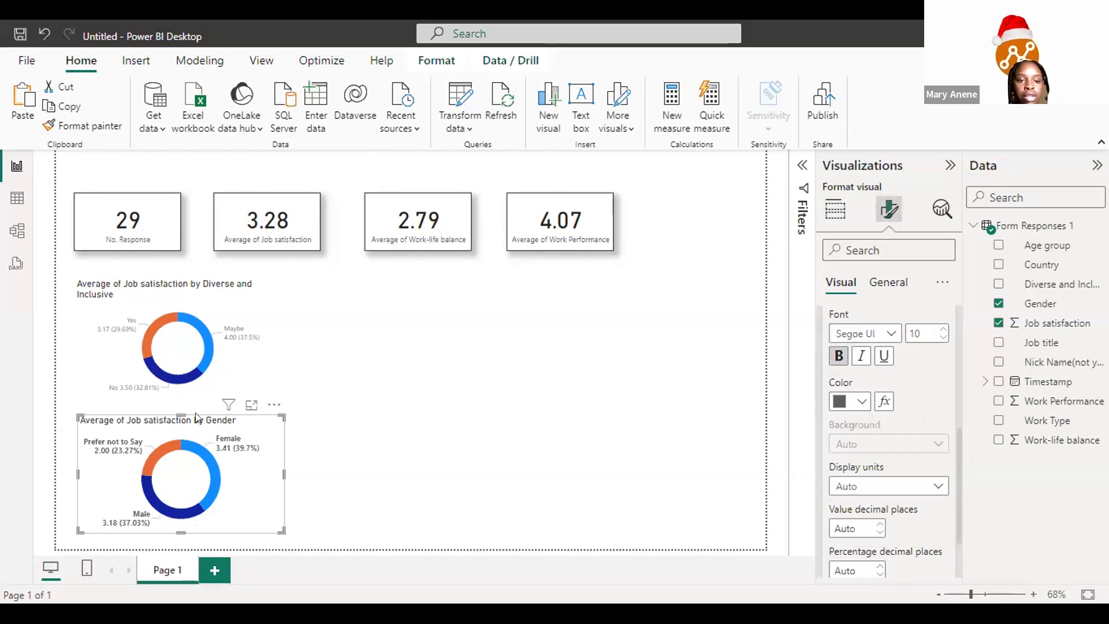
left_click(230, 337)
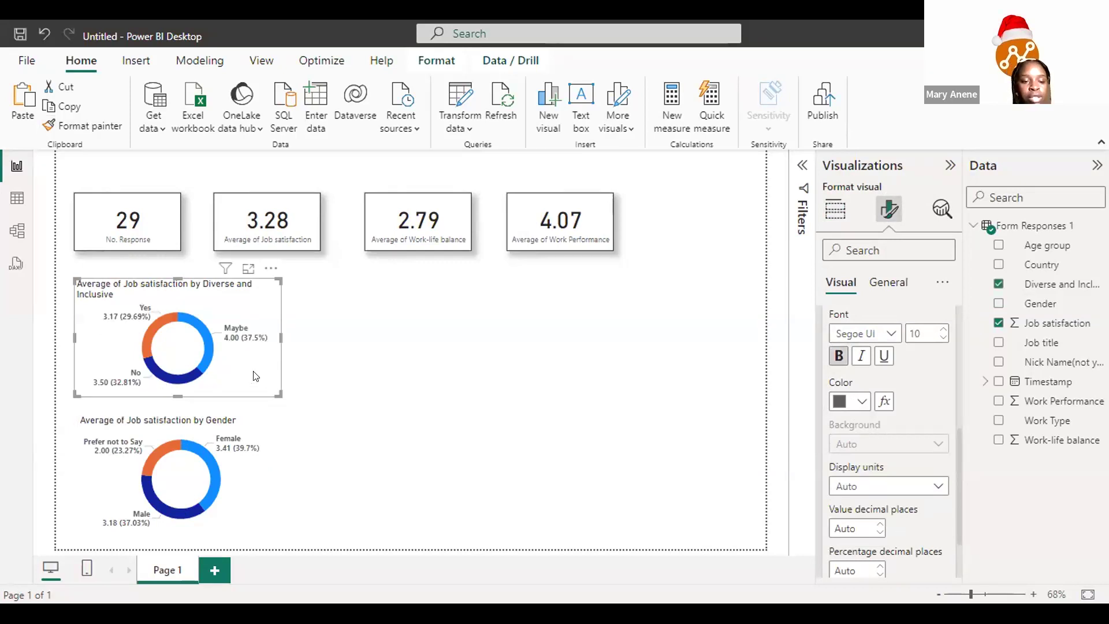
left_click_drag(254, 372, 248, 371)
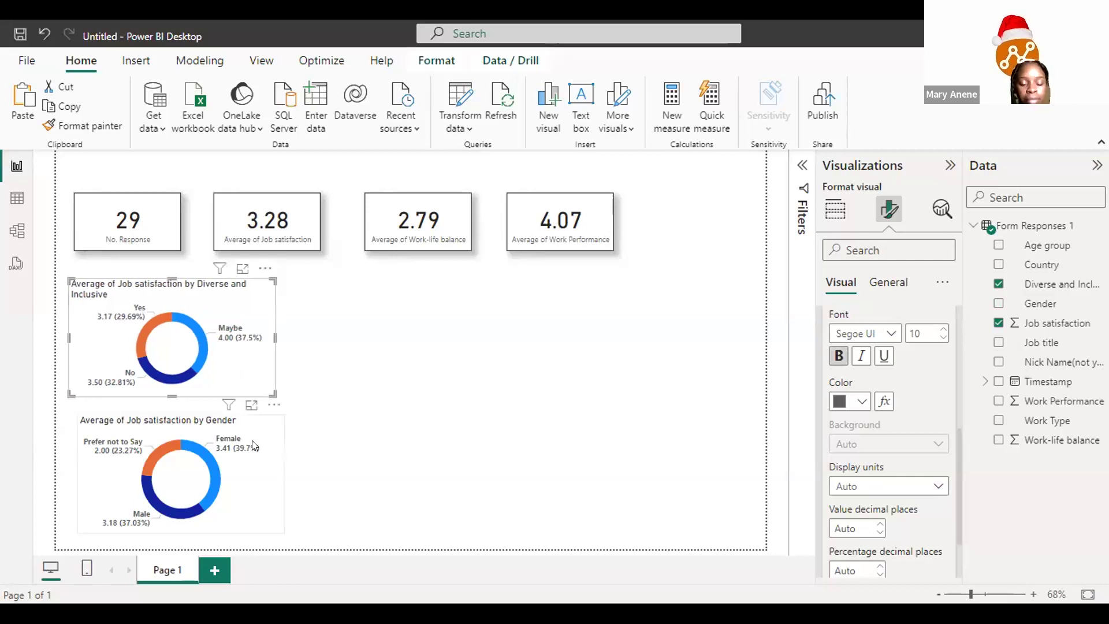
left_click_drag(252, 440, 252, 441)
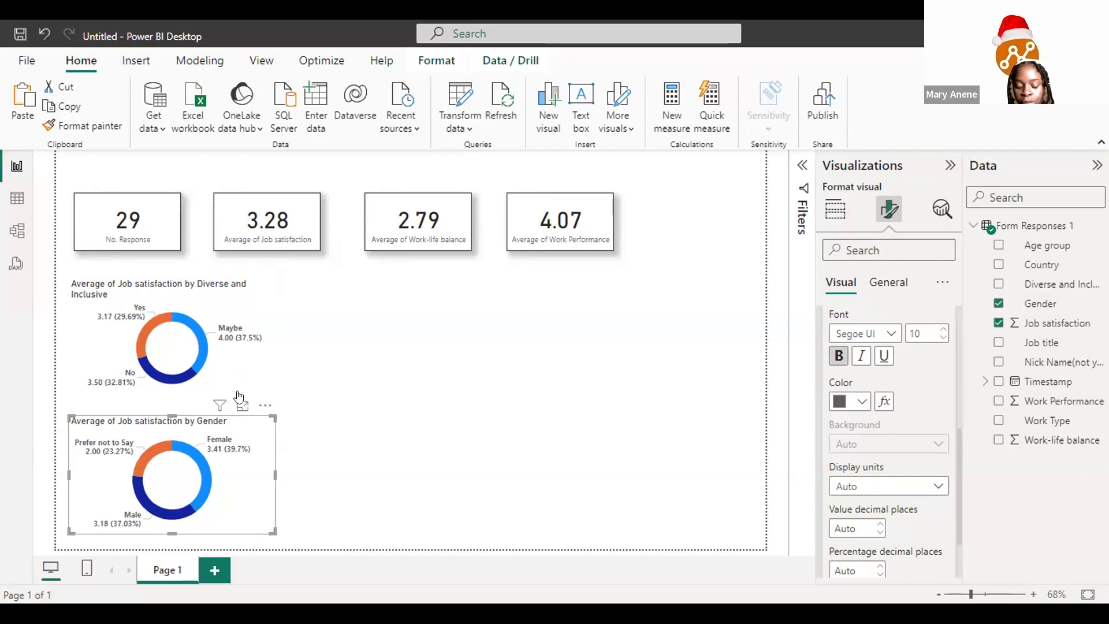
Step: Build a clustered column chart of average job satisfaction by Age group from a copy of the Diverse and Inclusive donut chart, placed to its right
left_click(248, 363)
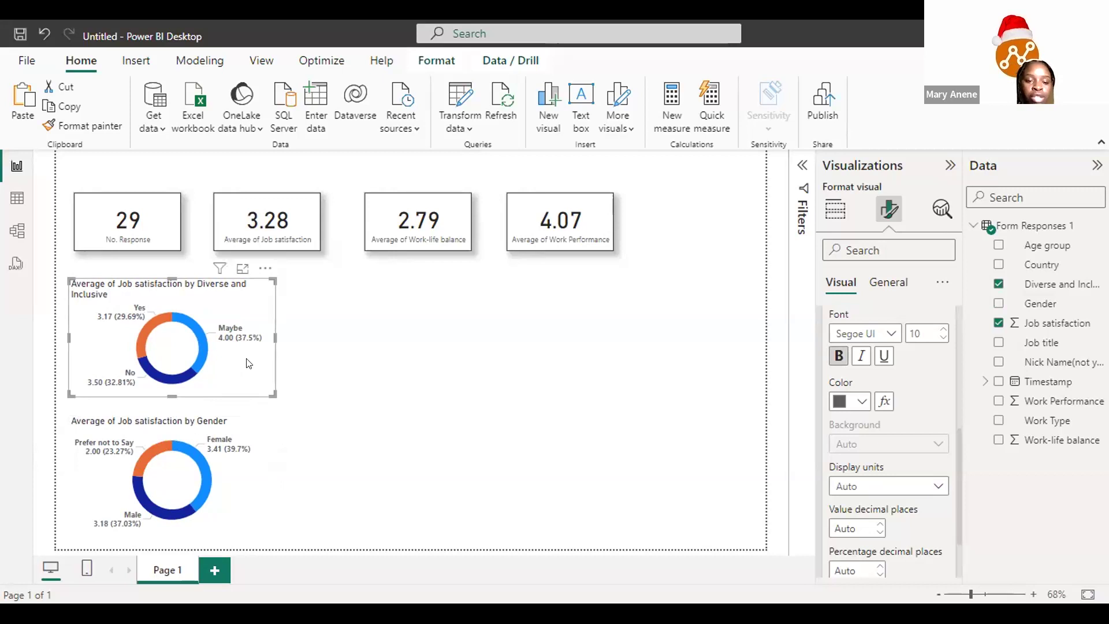
key("ctrl+v")
left_click_drag(332, 342, 462, 355)
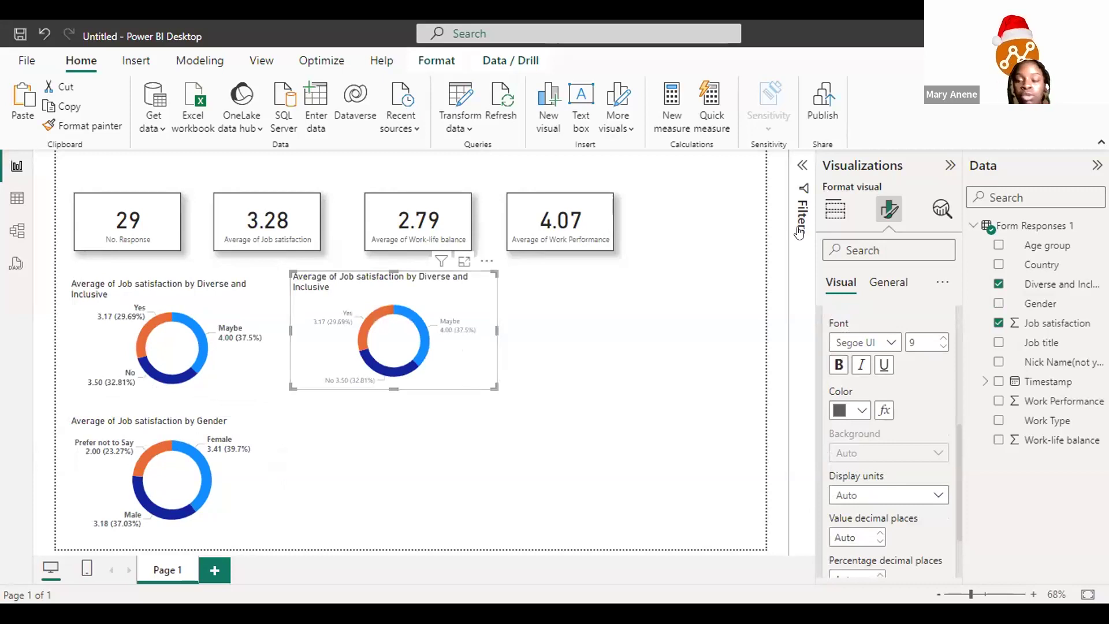
left_click(835, 211)
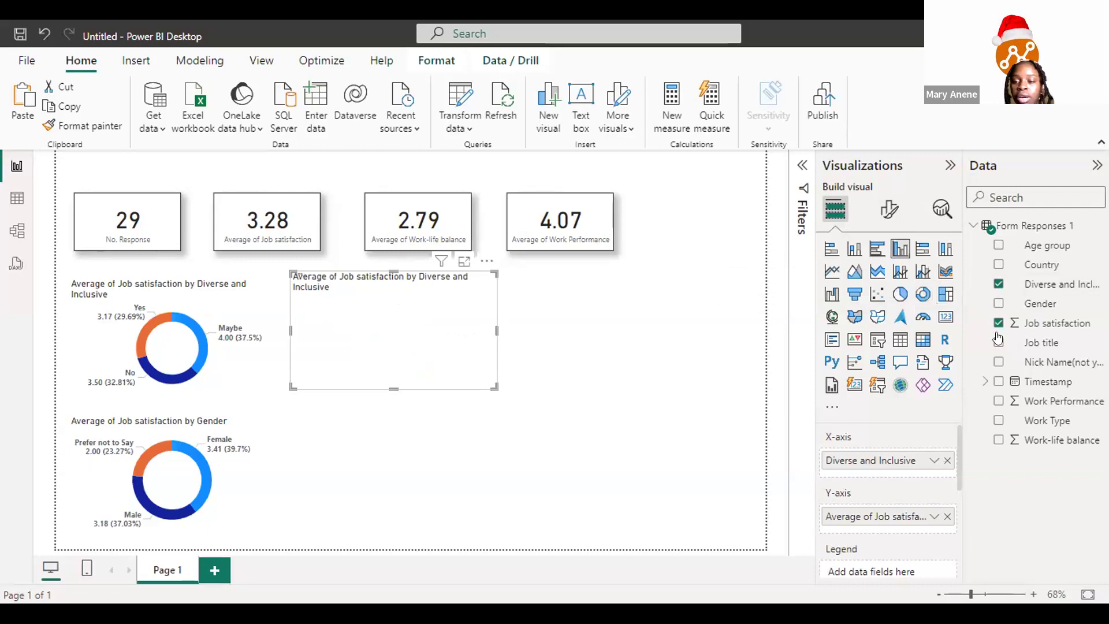
left_click(998, 247)
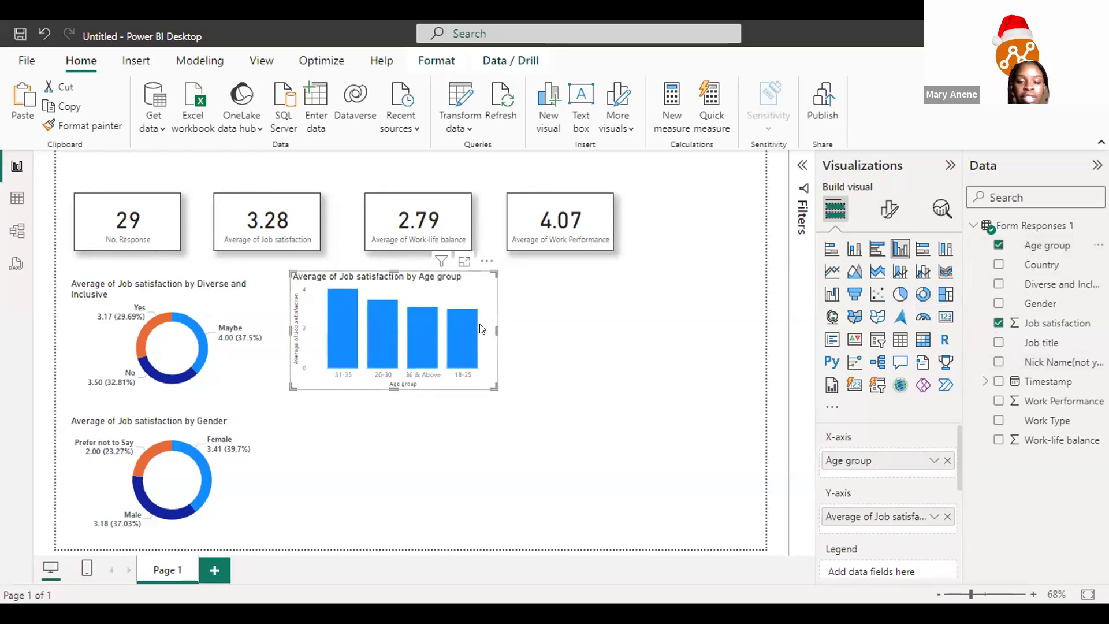
Step: Enlarge the Age group column chart slightly, extending its right edge outward and its top edge up toward the summary cards
left_click_drag(489, 327, 504, 328)
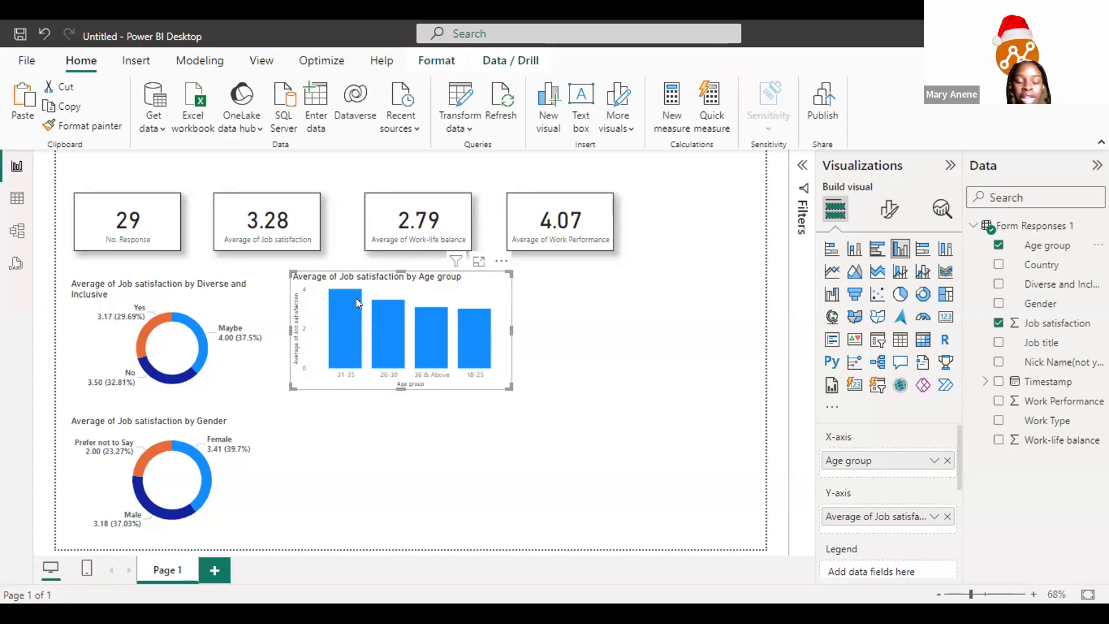
mouse_move(343, 338)
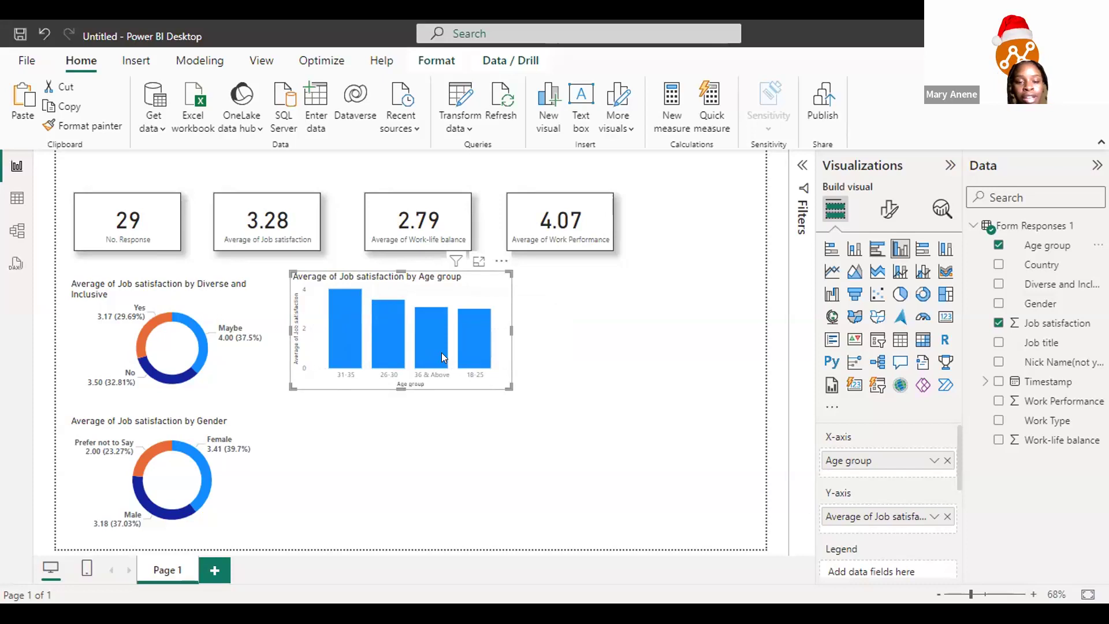
mouse_move(442, 354)
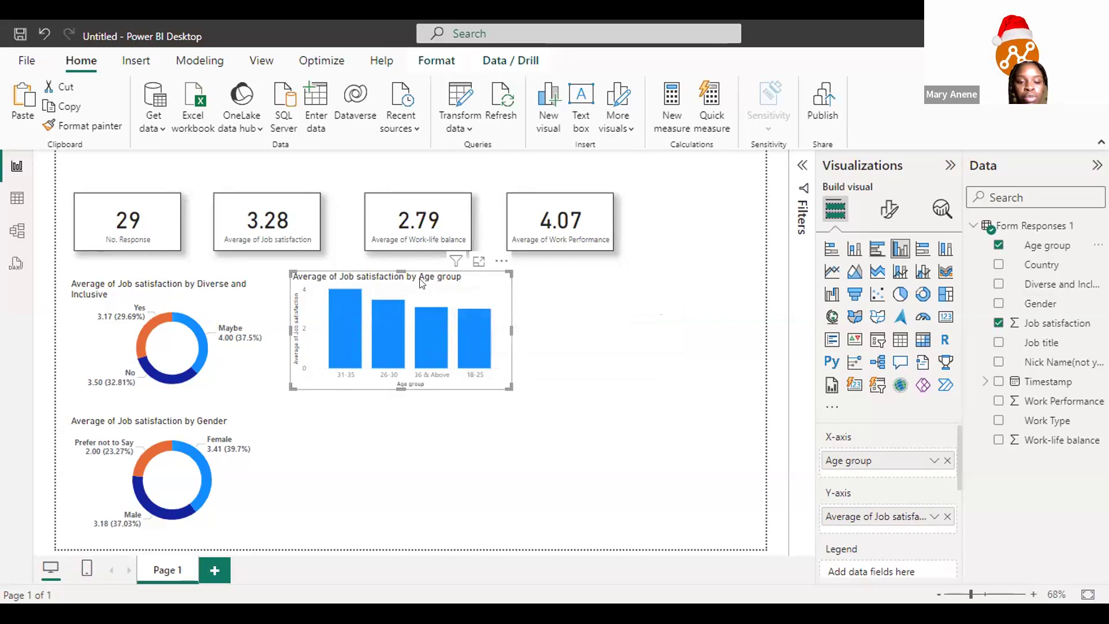
left_click(396, 259)
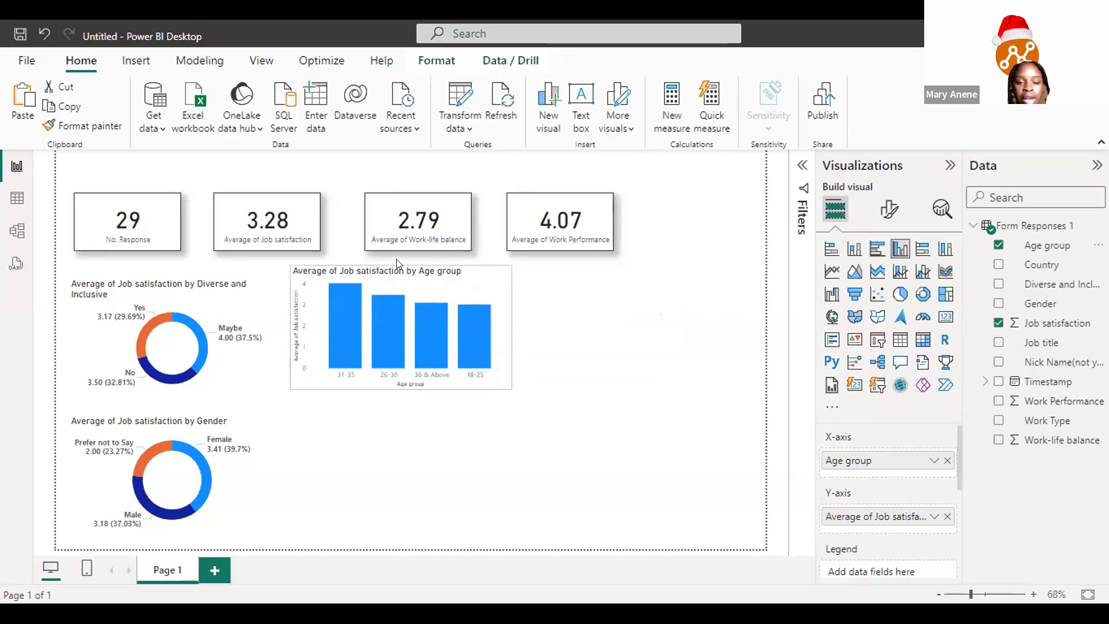
left_click(424, 279)
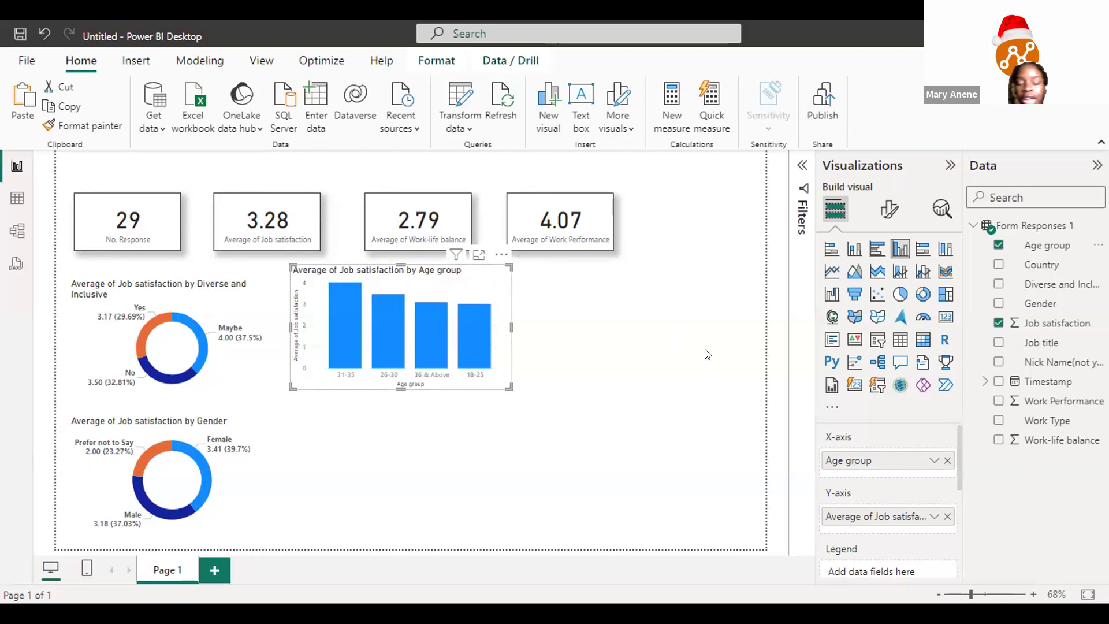
Step: Split the Age group column chart by Work Type and turn on its legend
left_click(998, 421)
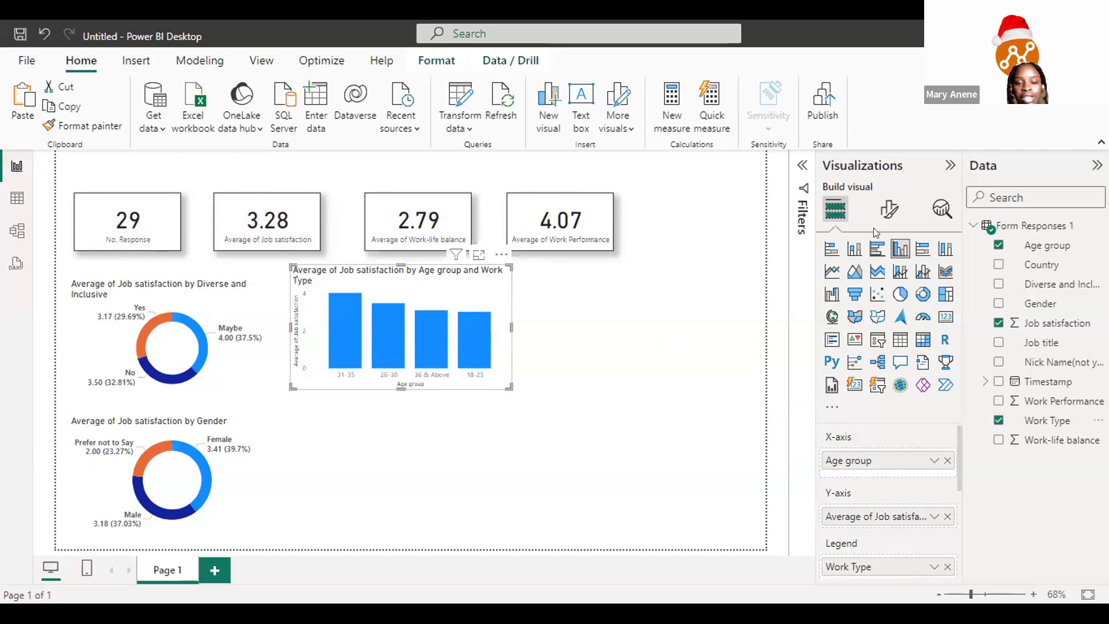
left_click(890, 213)
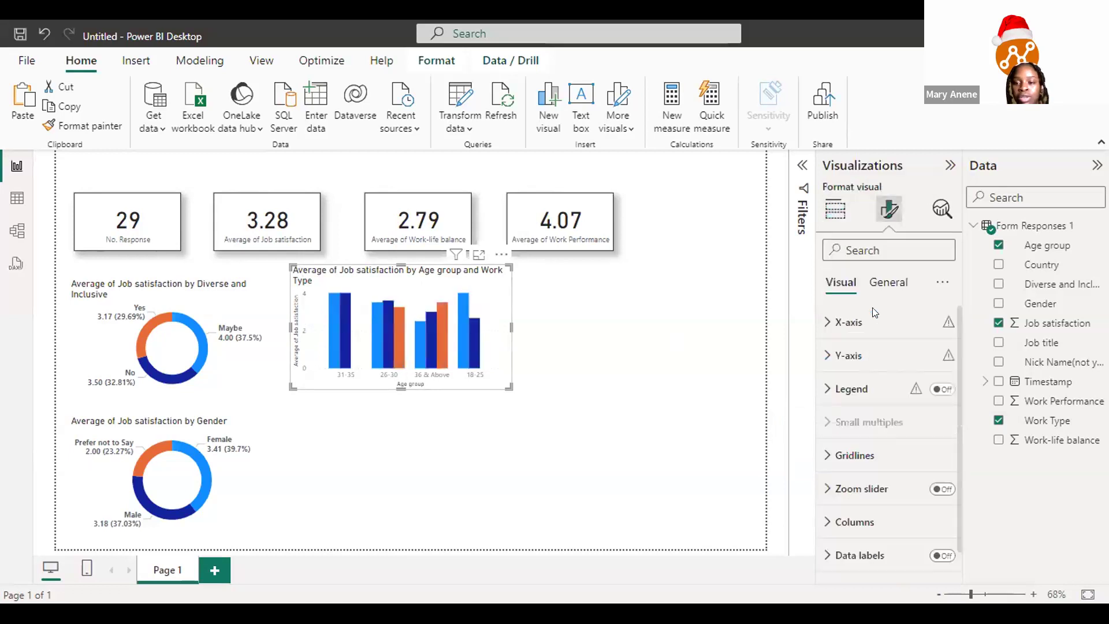
left_click(936, 390)
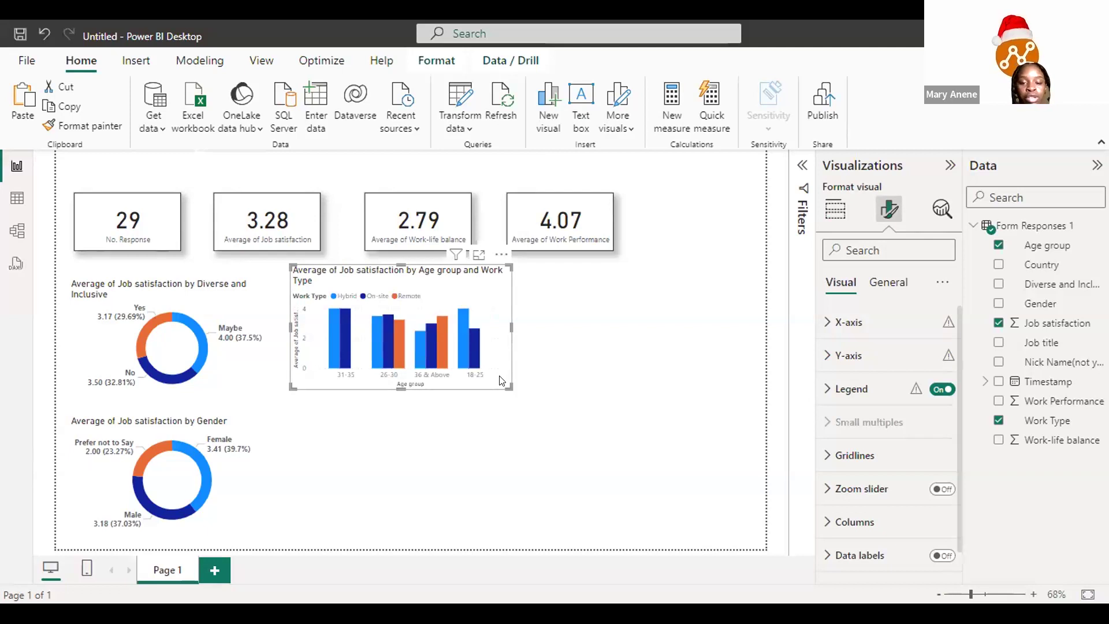
Step: Duplicate the Age group and Work Type column chart directly below the original, and remove Job satisfaction from the copy
key("ctrl+v")
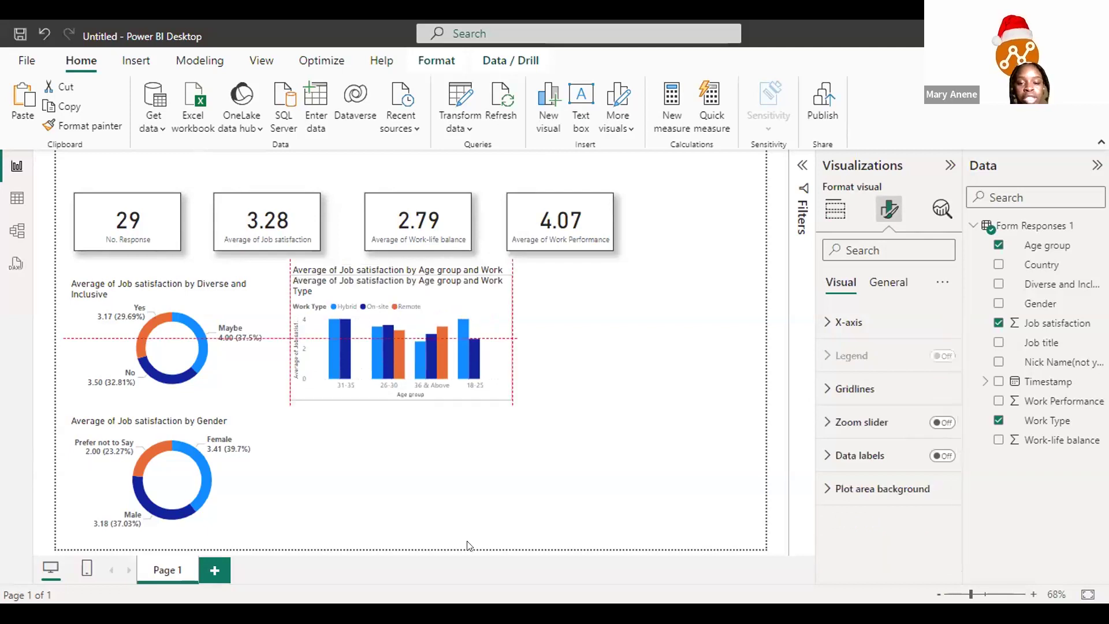
left_click_drag(488, 384, 487, 511)
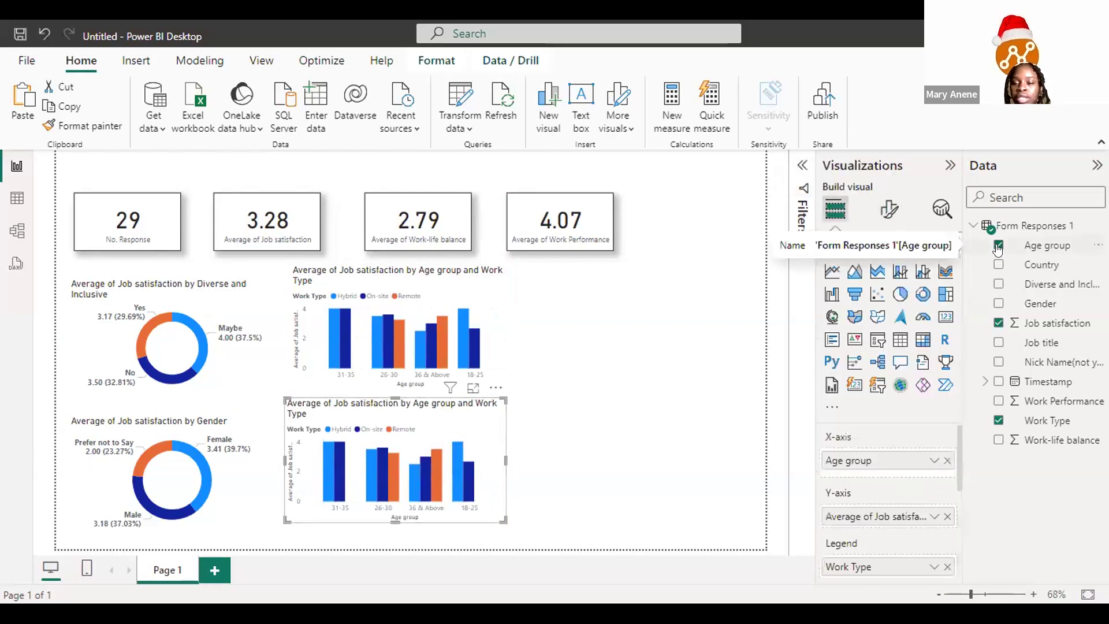
left_click(997, 324)
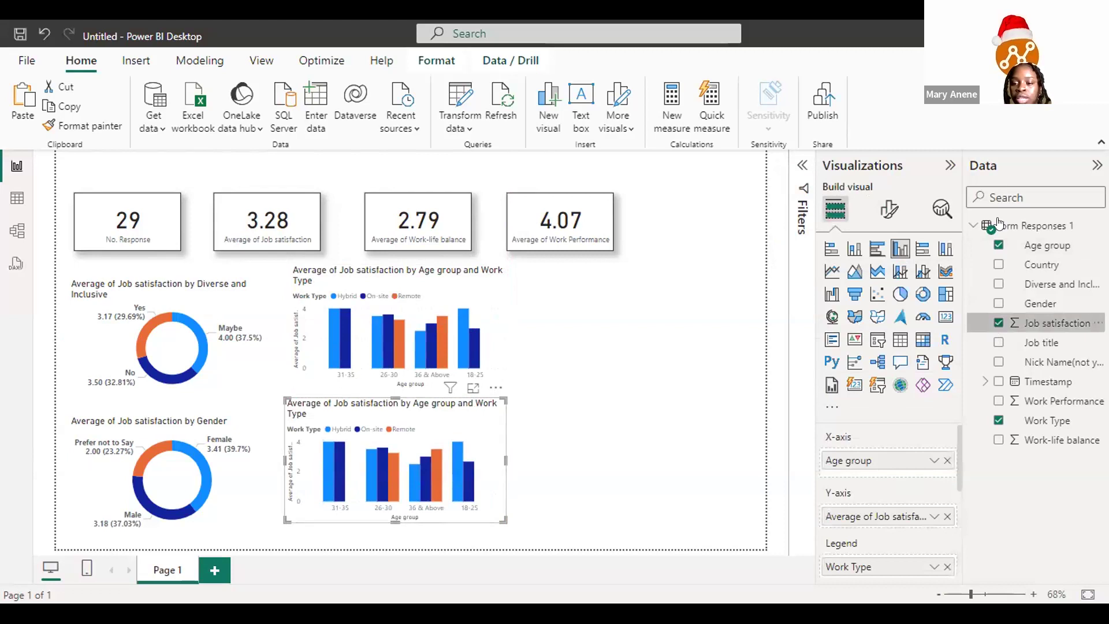
left_click(998, 323)
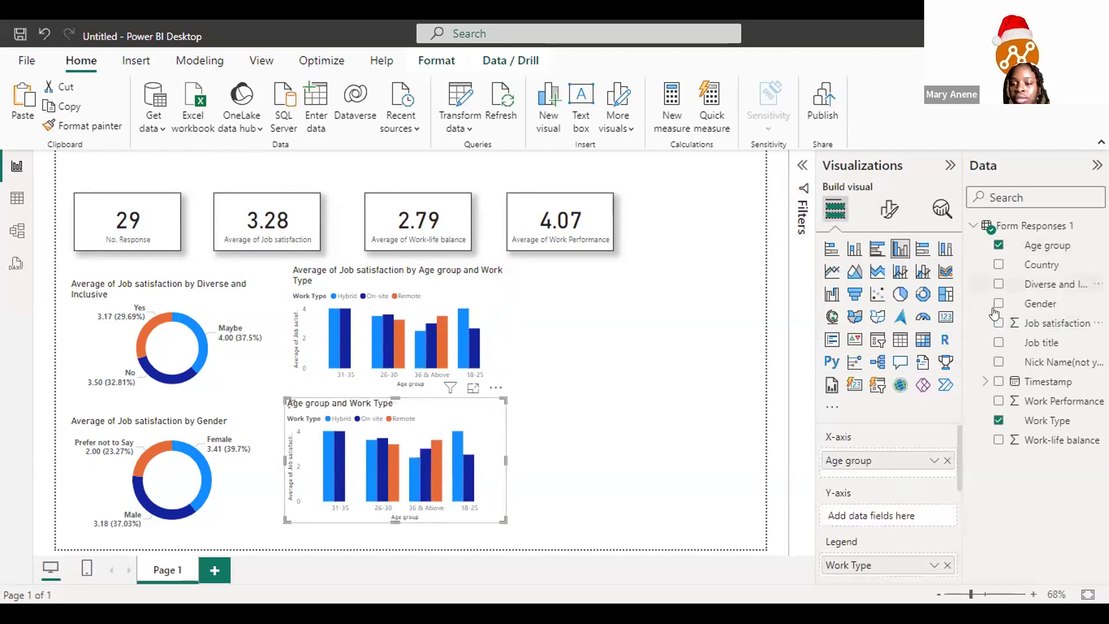
Step: Add Gender to the copied column chart's fields, keeping Work Type as its legend
left_click(996, 421)
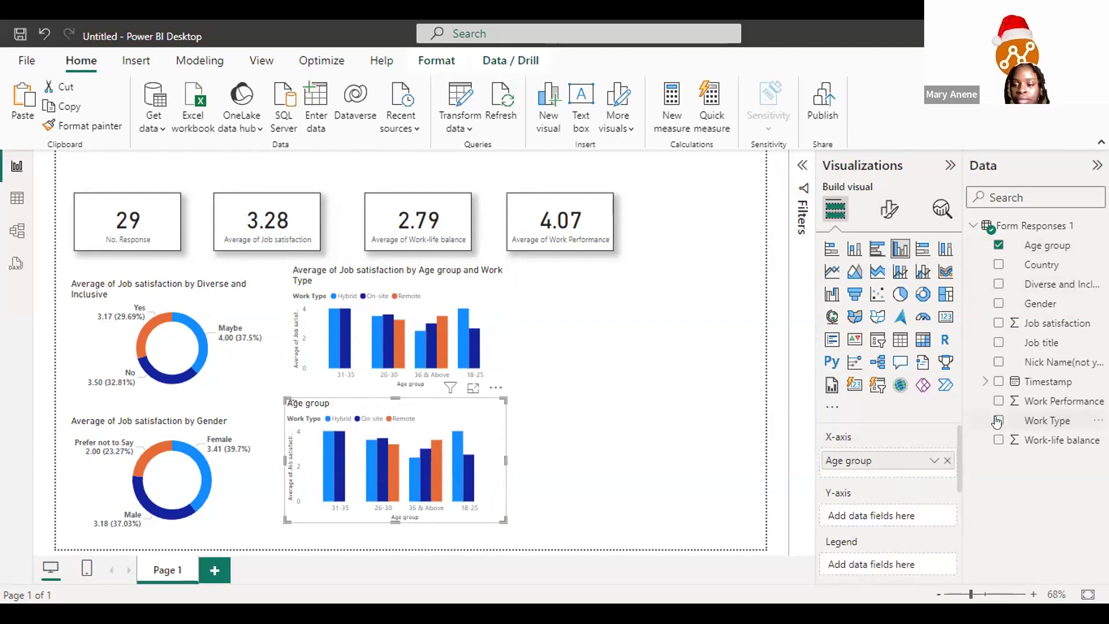
left_click(996, 421)
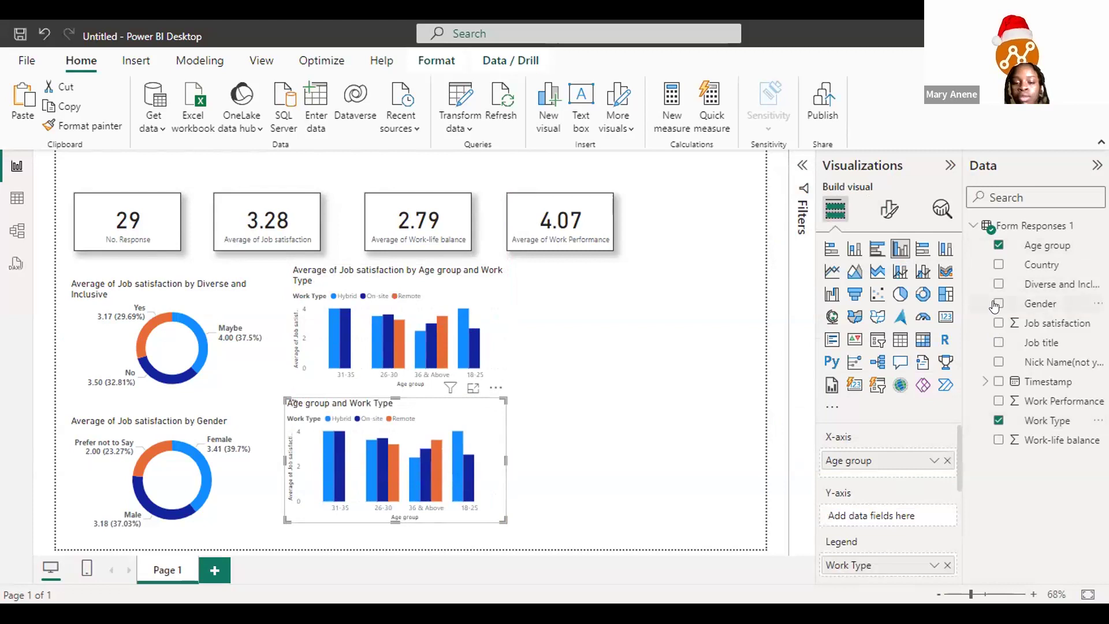
left_click(994, 304)
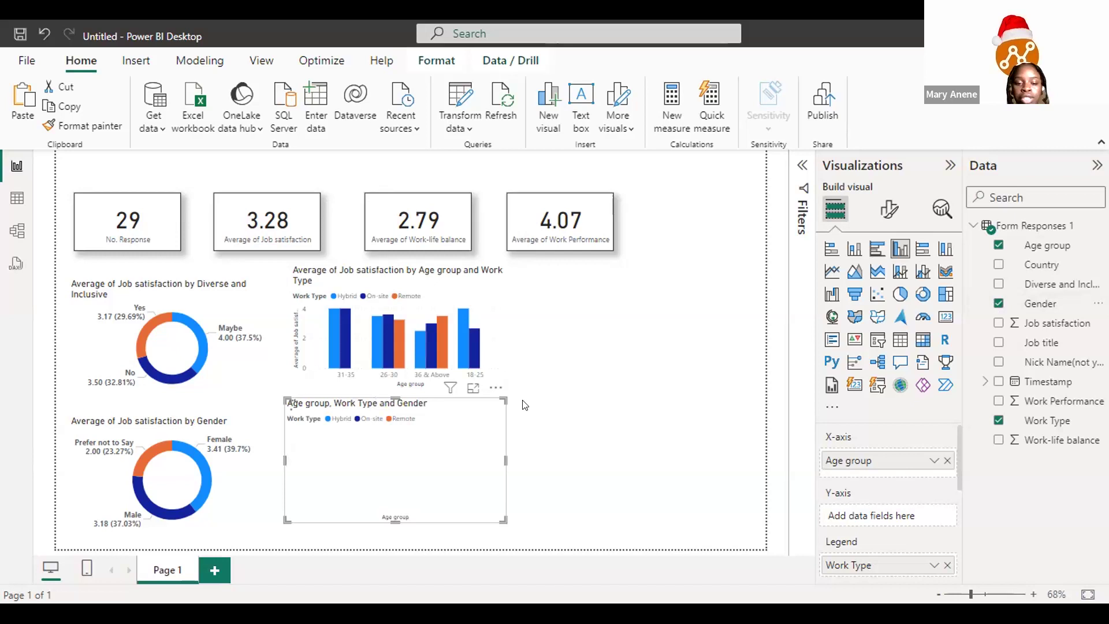
left_click(921, 340)
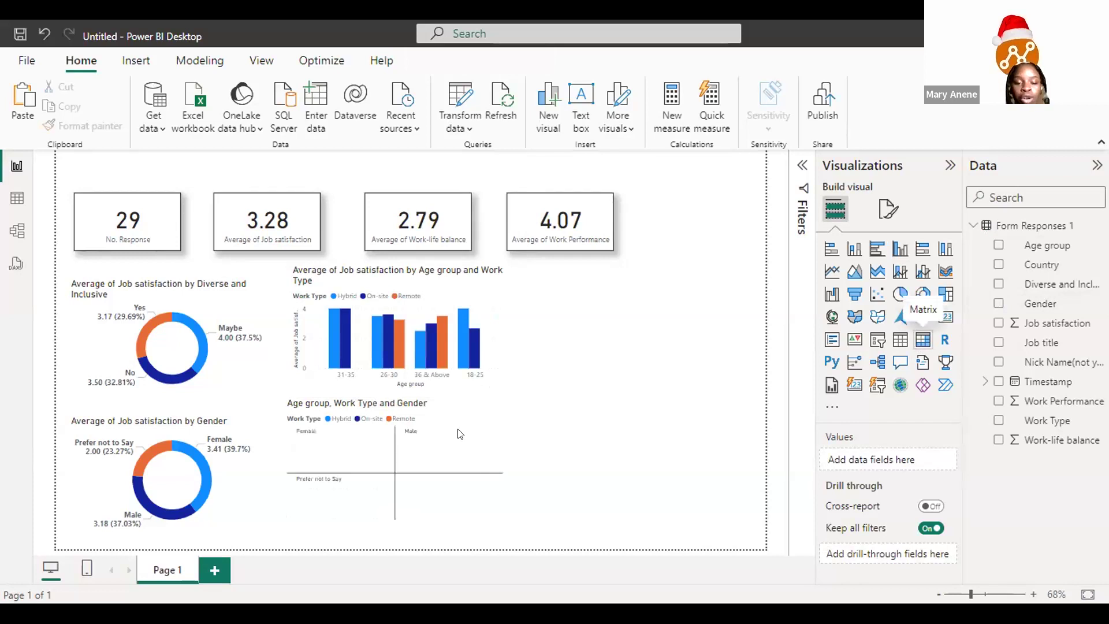
left_click(471, 423)
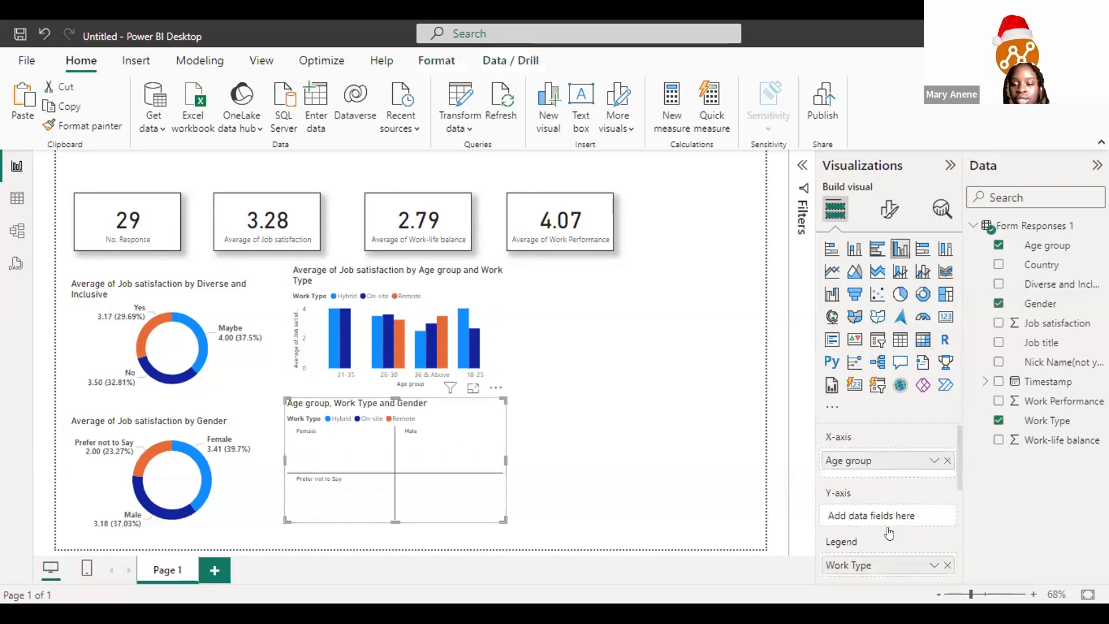
Step: Move Work Type to the copied column chart's Y-axis and Gender from small multiples to the legend
left_click_drag(888, 524, 889, 522)
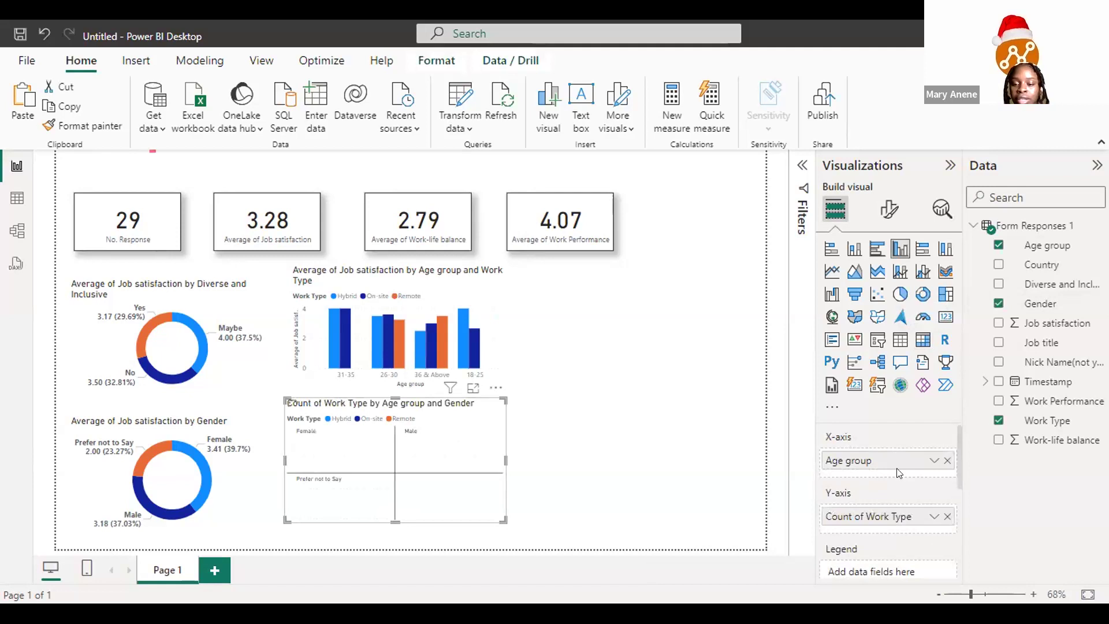
scroll(895, 458, "down", 2)
left_click_drag(896, 506, 894, 458)
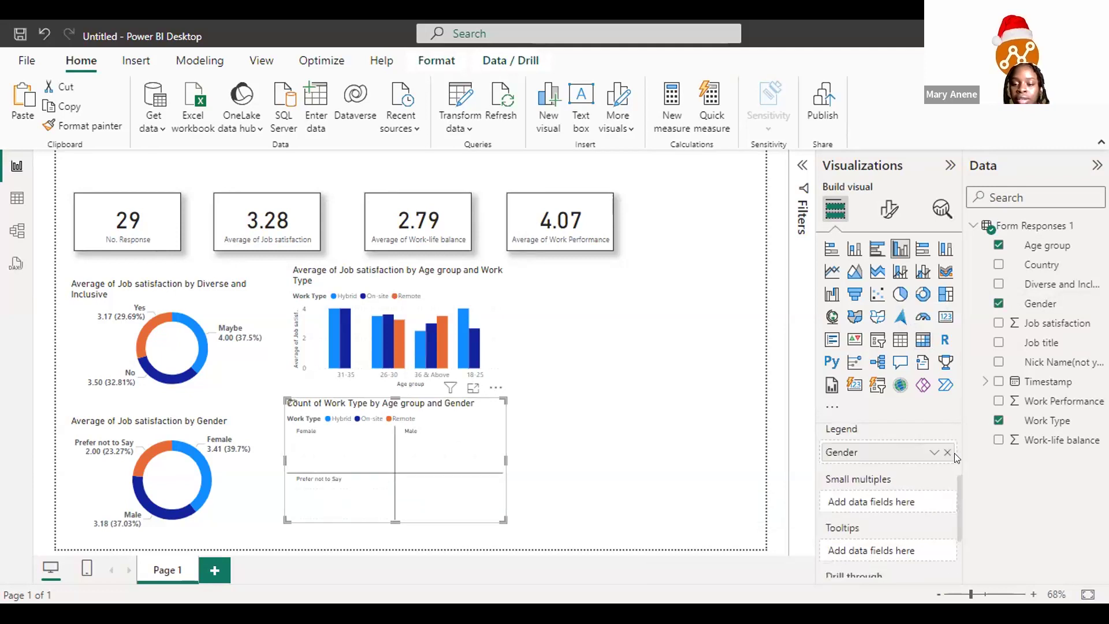
Step: Replace Age group with Work Type on the copied chart's X-axis, and plot the average of Job satisfaction on its Y-axis
scroll(954, 452, "up", 2)
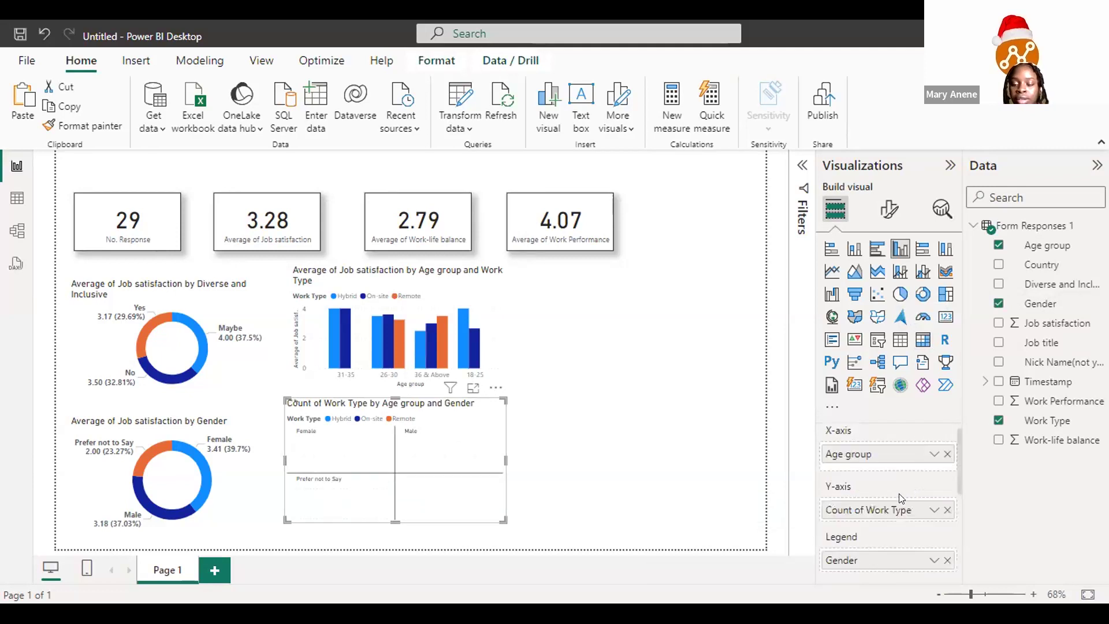
left_click(946, 454)
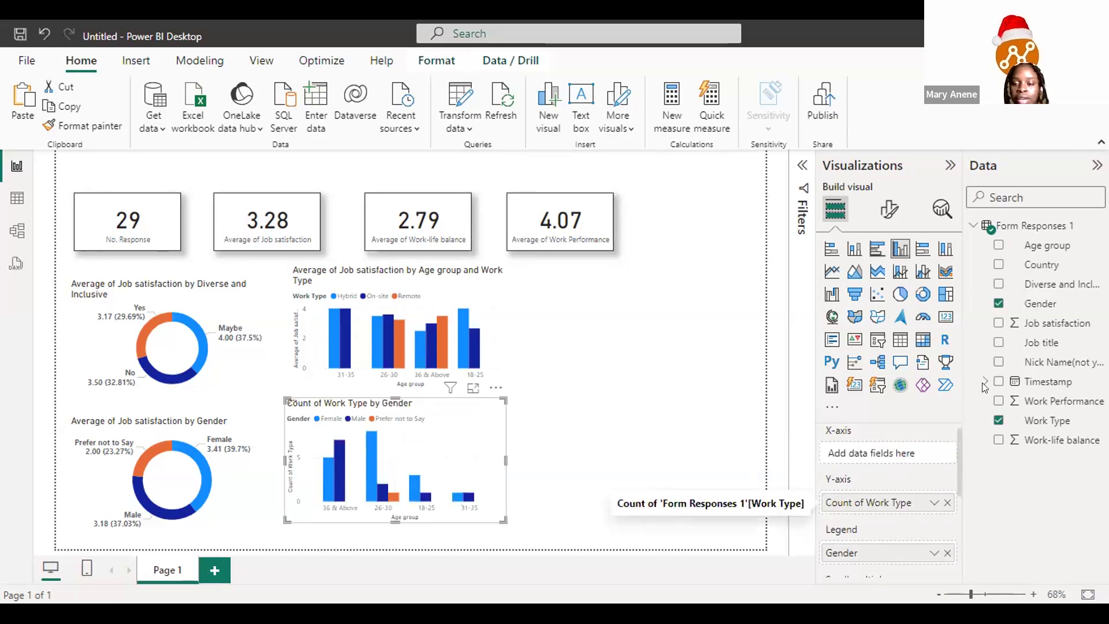
left_click_drag(1056, 328, 903, 501)
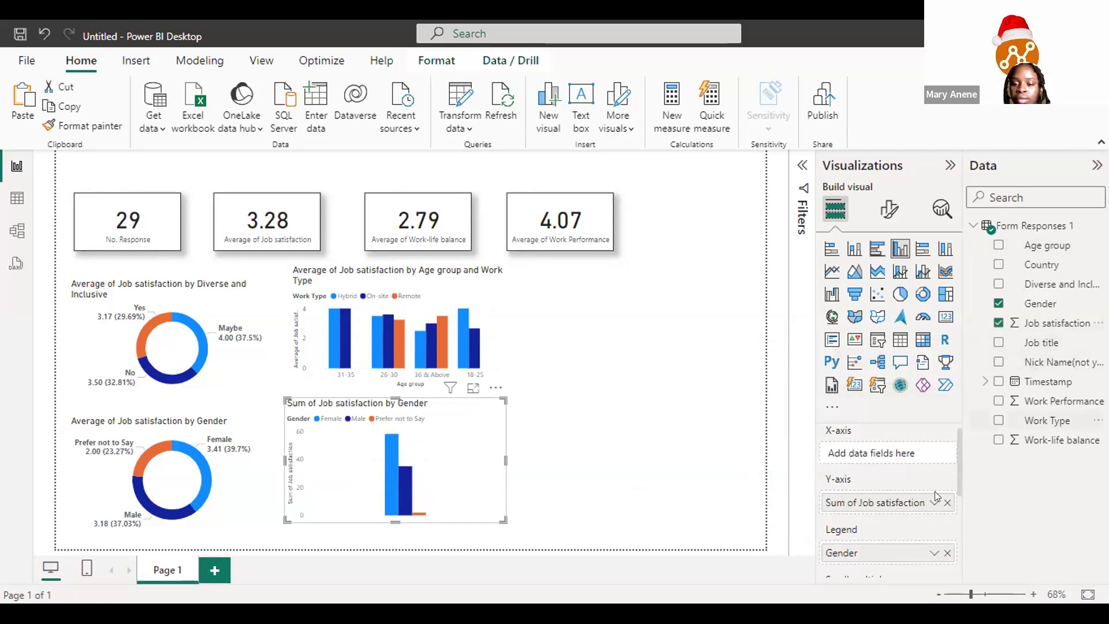
left_click(933, 509)
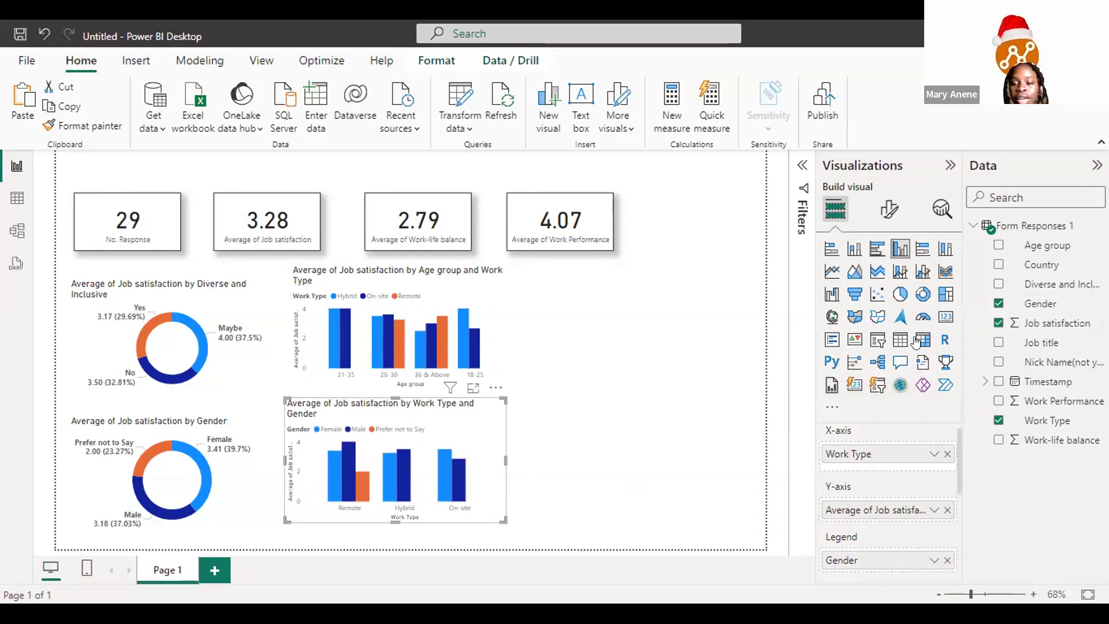
Step: Insert an empty matrix visual and size it to fill the free space to the right of the two column charts
left_click(670, 366)
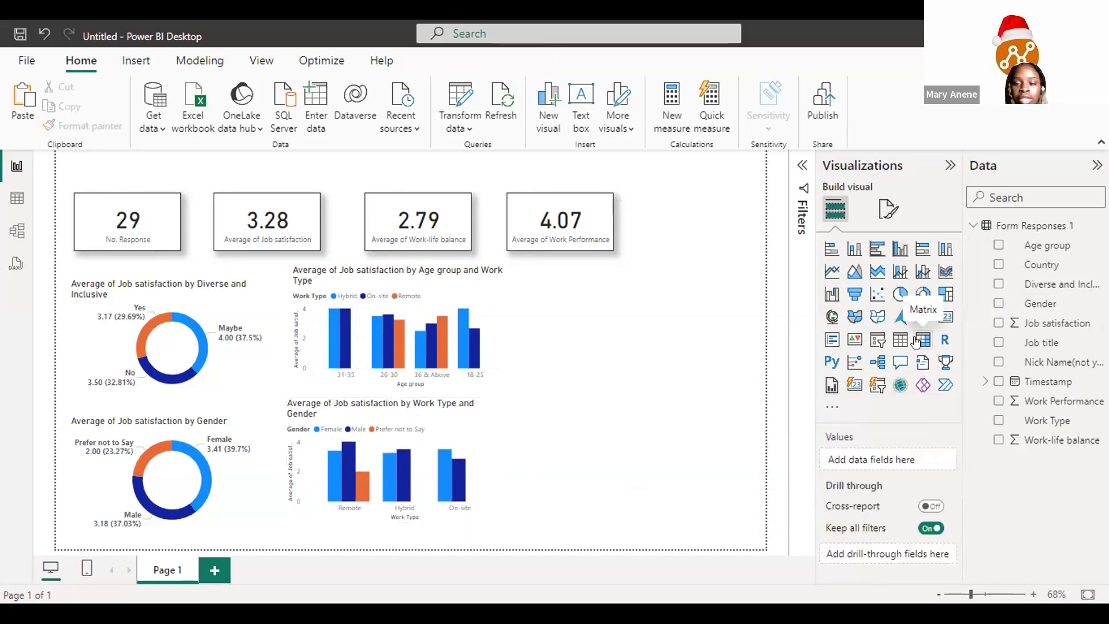
left_click(917, 342)
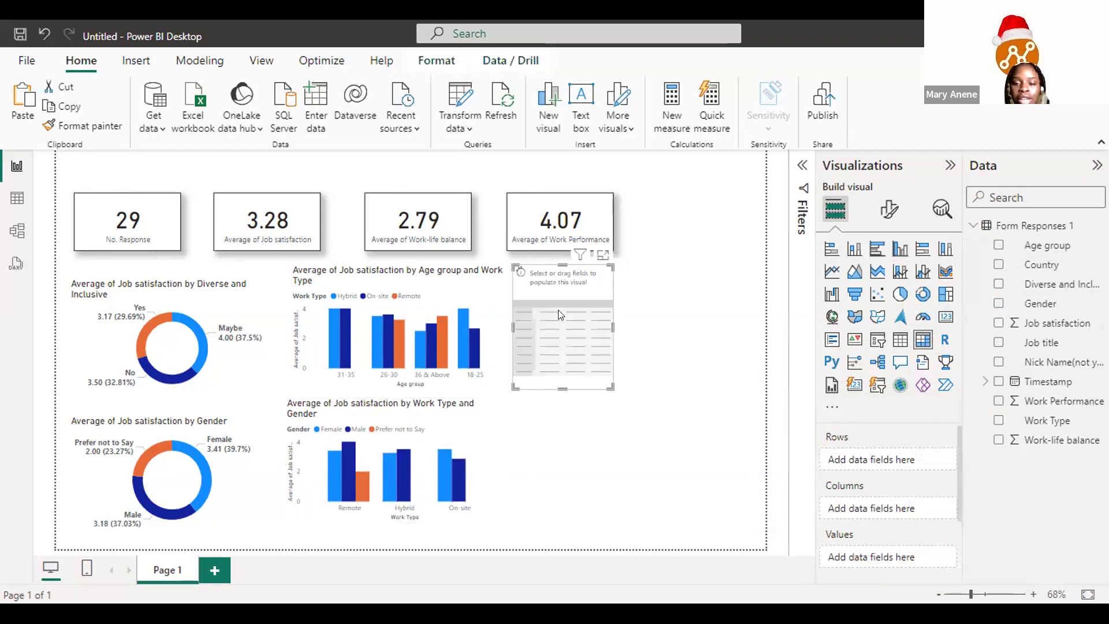
left_click_drag(613, 387, 756, 540)
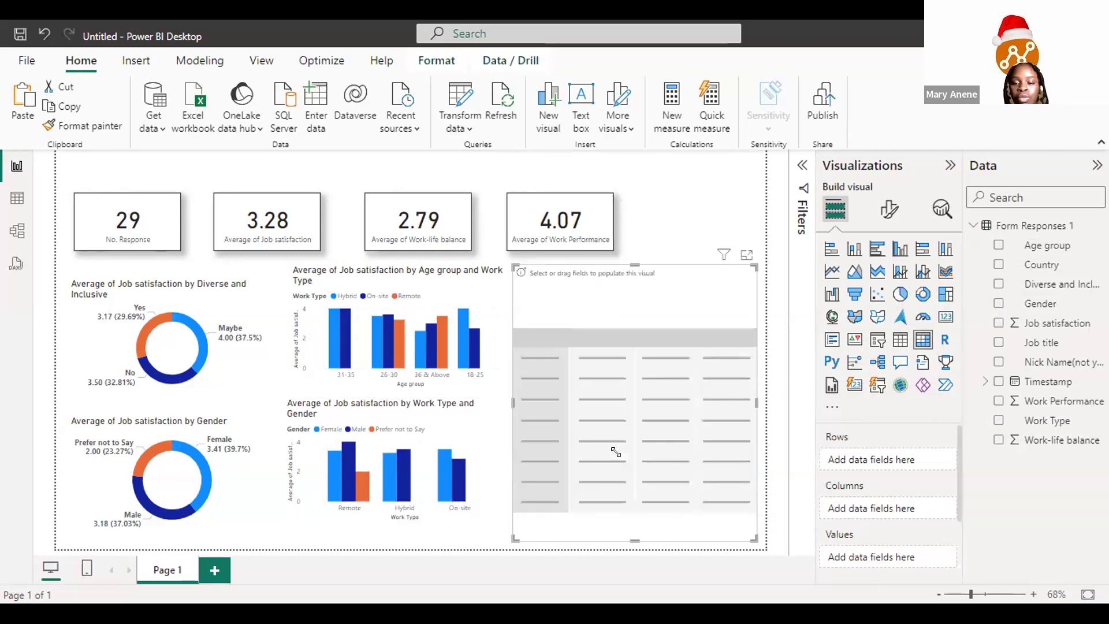
left_click_drag(513, 402, 537, 395)
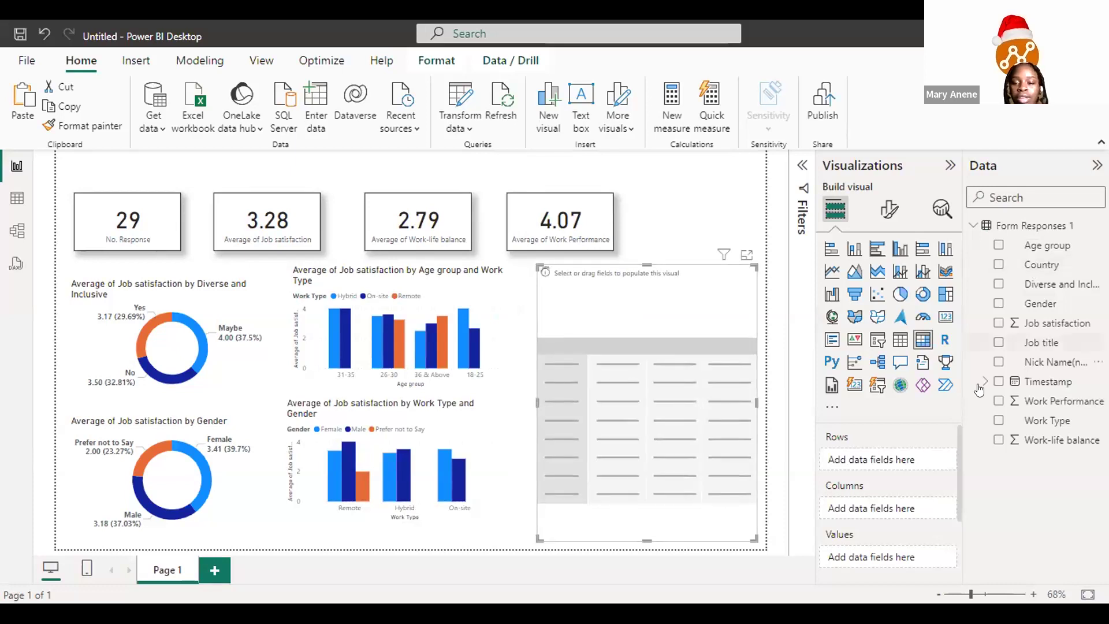
Step: Fill the matrix with Job title as rows, Job satisfaction as columns, and the average of Job satisfaction as values
left_click(998, 342)
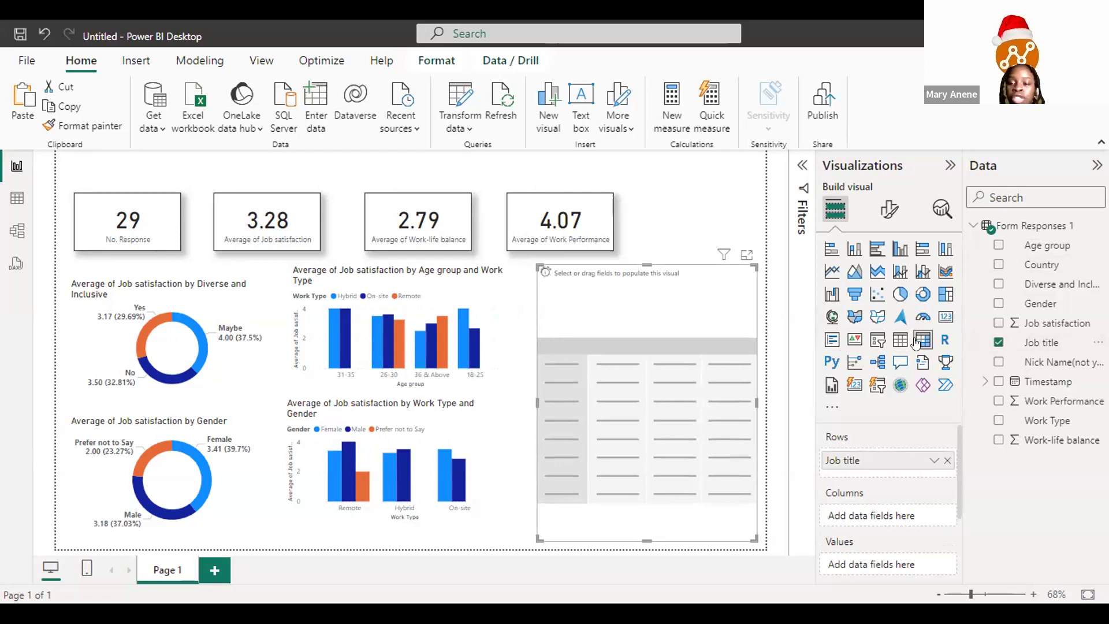
left_click(1064, 325)
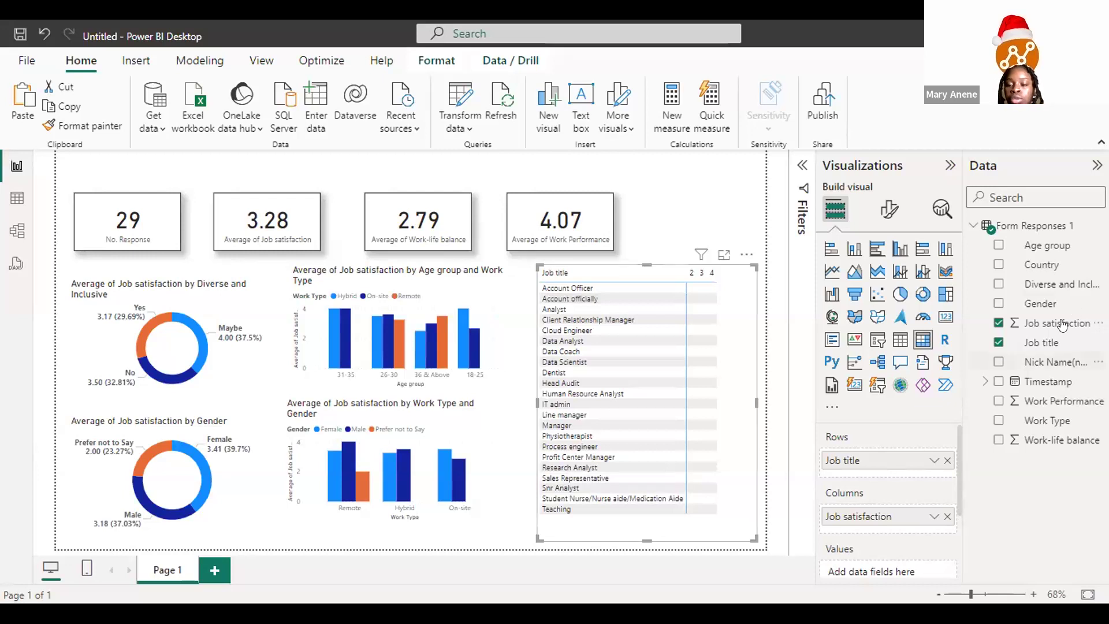
left_click_drag(1064, 326, 902, 557)
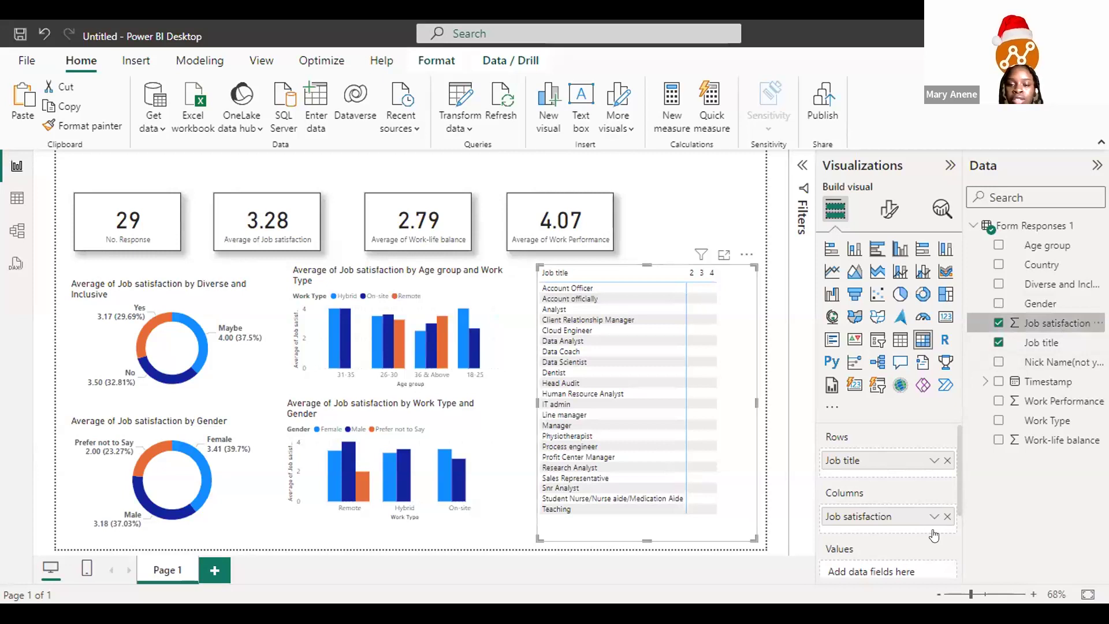
left_click_drag(933, 535, 934, 536)
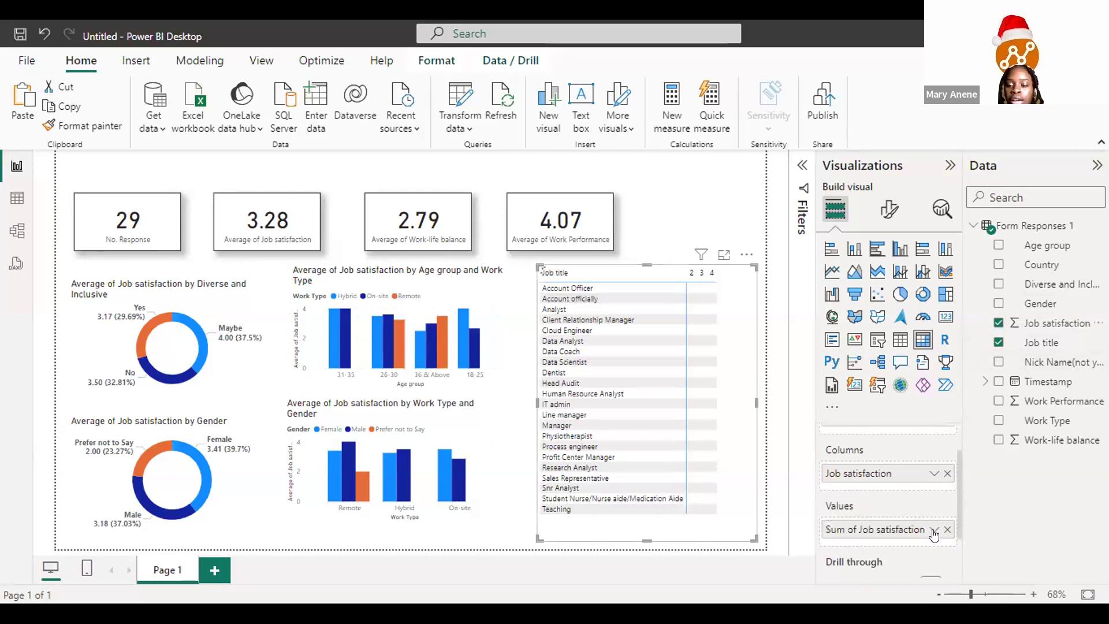
left_click(934, 531)
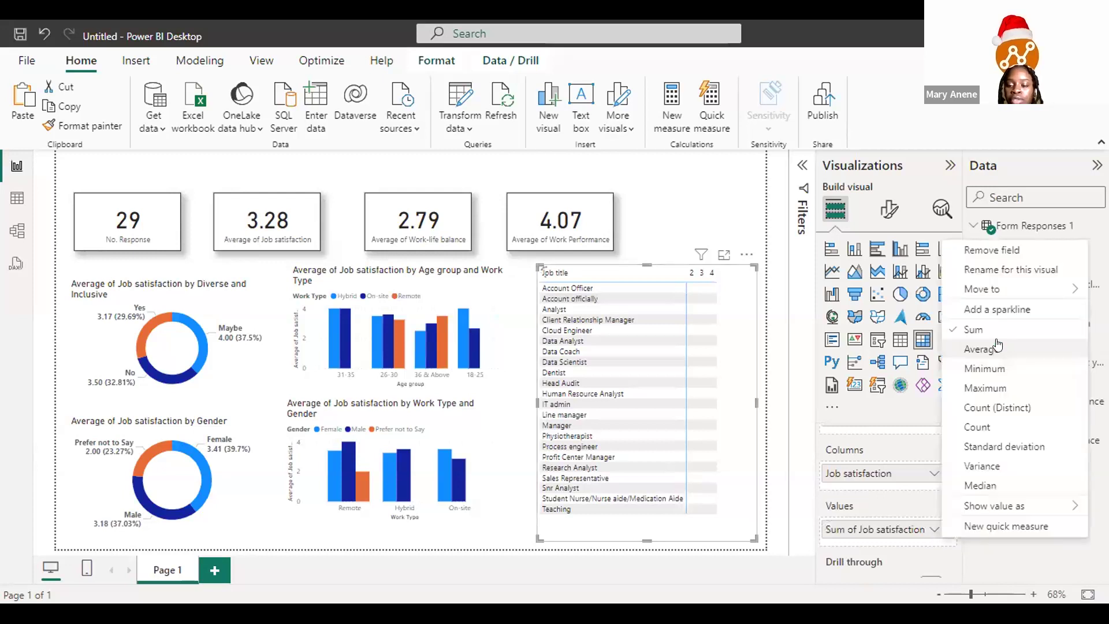
left_click(998, 348)
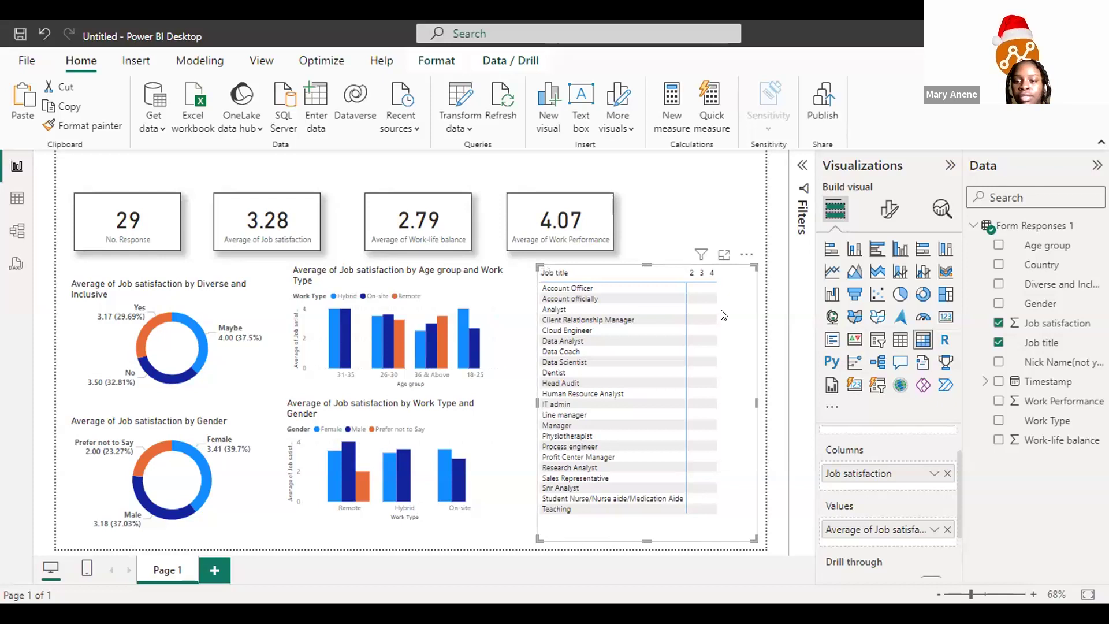
Step: Check the matrix's style presets and increase the spacing between its rows
left_click(889, 211)
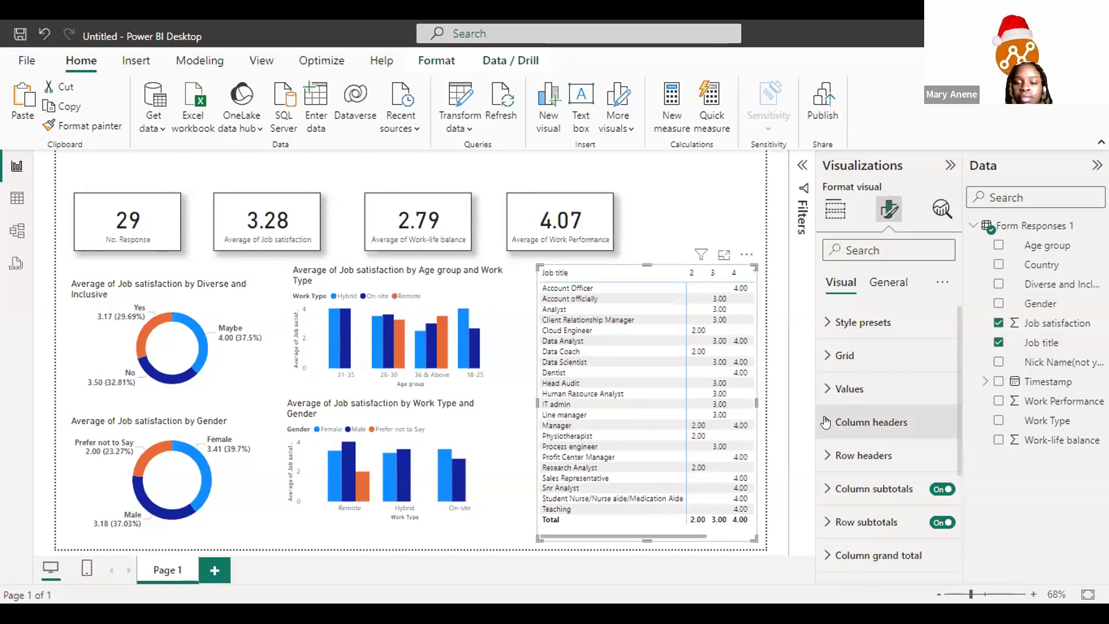
left_click(837, 322)
left_click(913, 371)
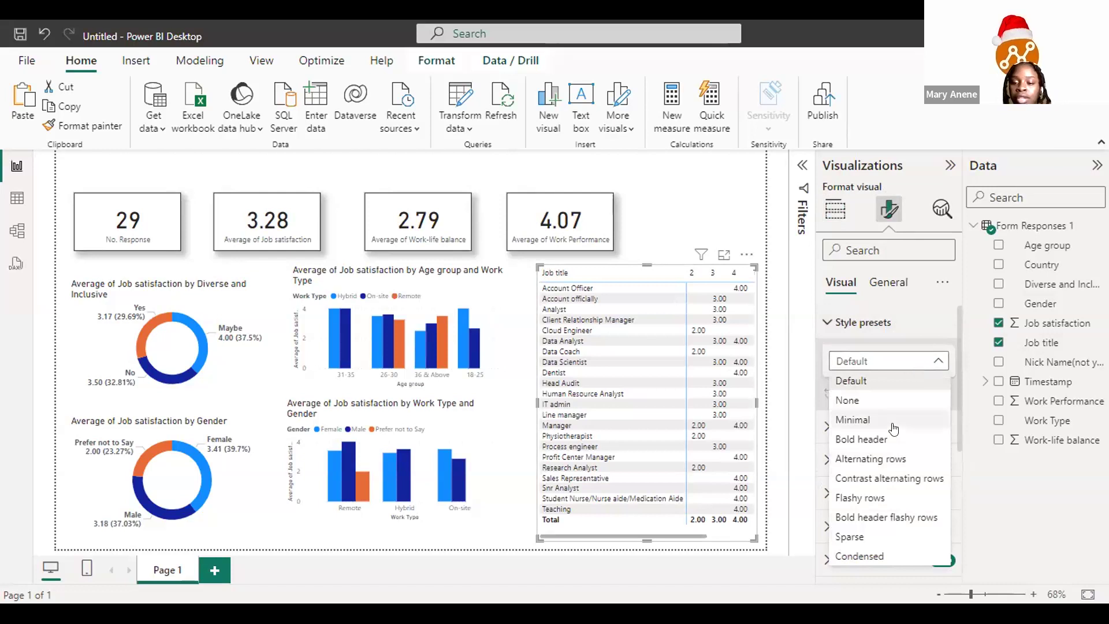
left_click(863, 312)
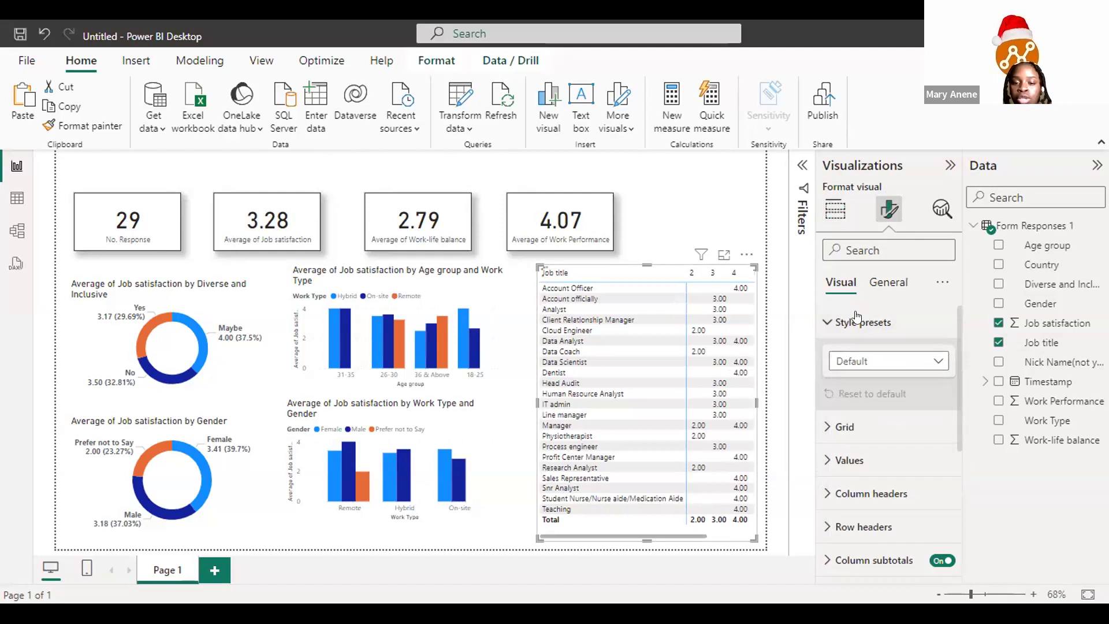
left_click(850, 329)
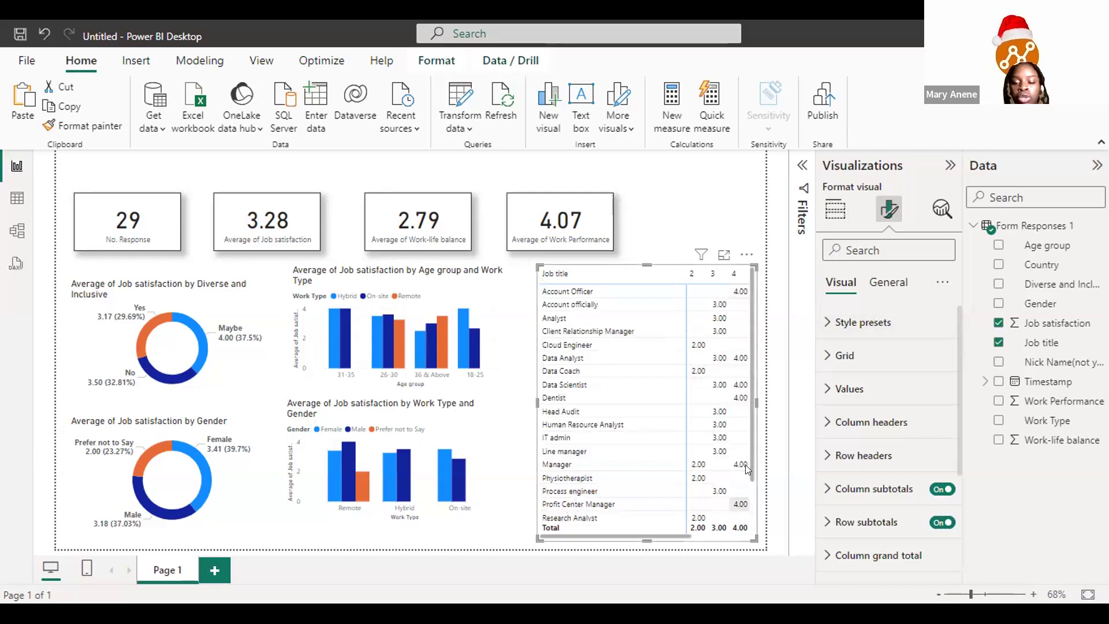
scroll(746, 494, "down", 2)
scroll(746, 494, "up", 2)
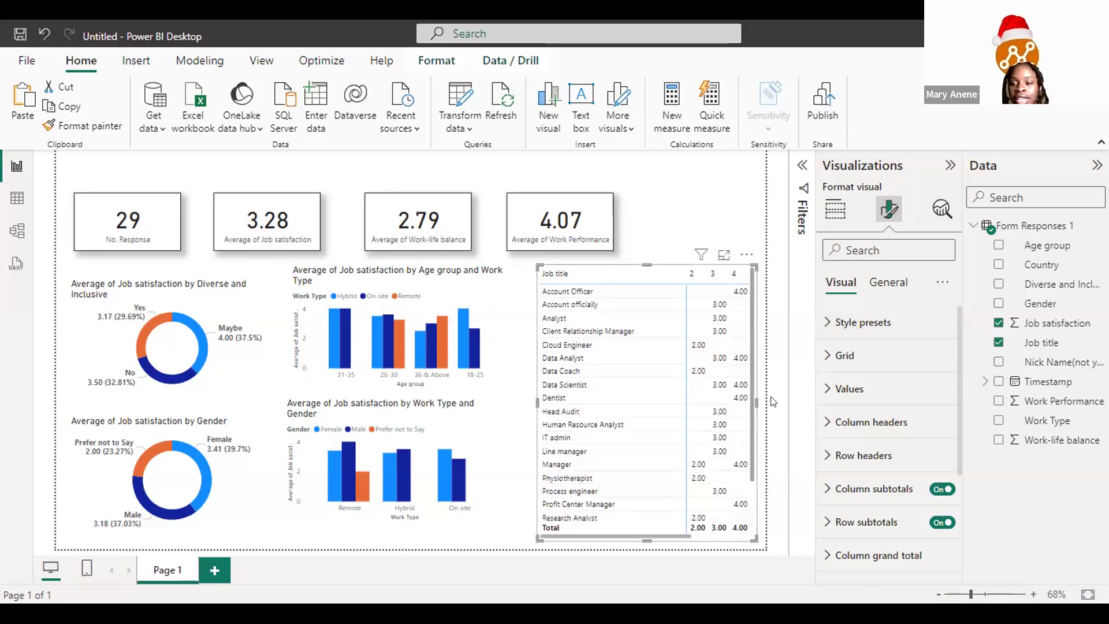
Step: Set the matrix's column headers to font size 11 and make them bold
left_click(825, 421)
left_click(943, 498)
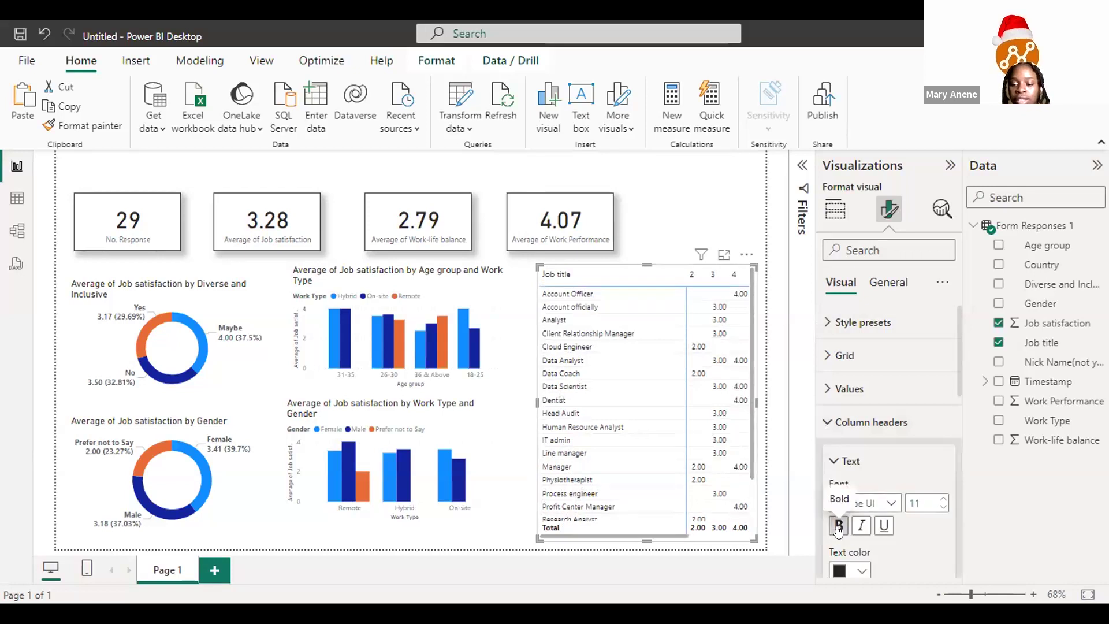
left_click(853, 432)
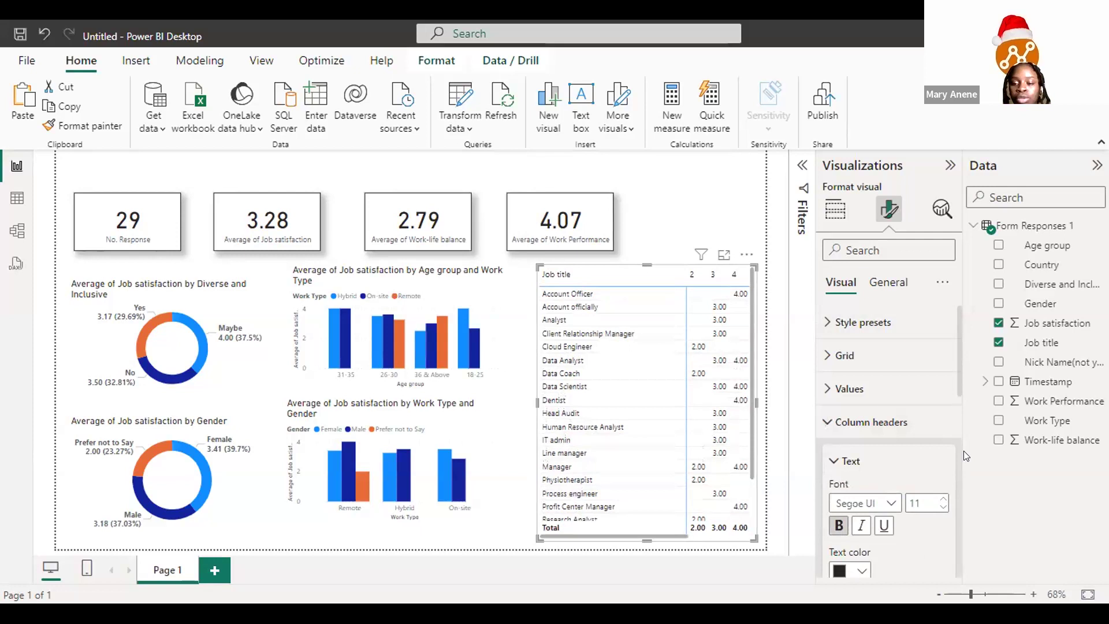
Step: Turn on background color in the matrix's cell elements for the Average of Job satisfaction series
scroll(960, 546, "down", 3)
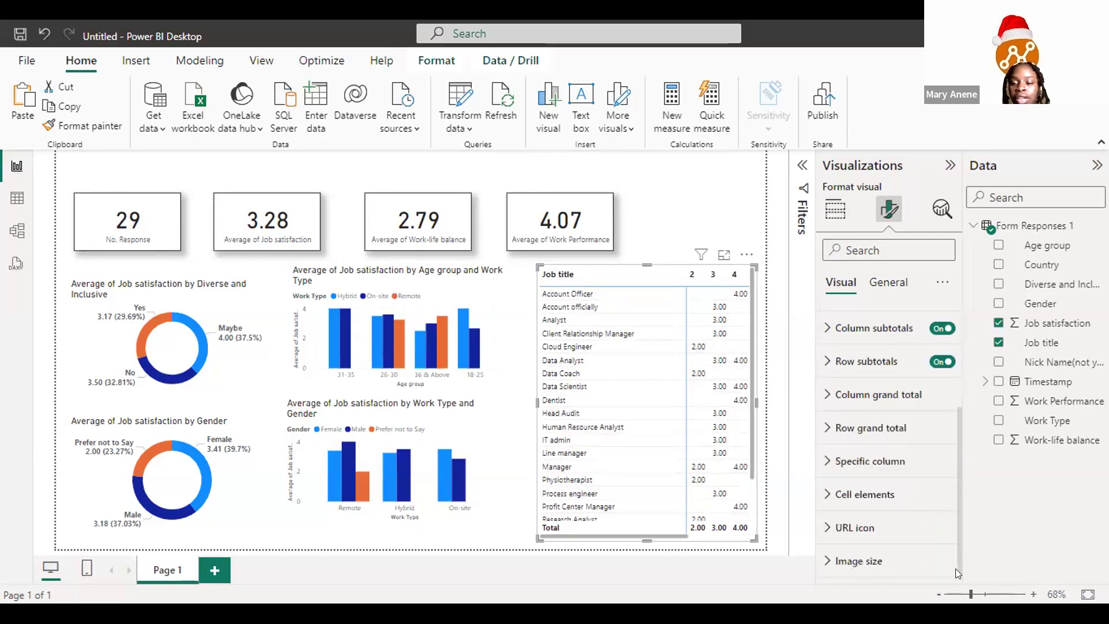
left_click(829, 495)
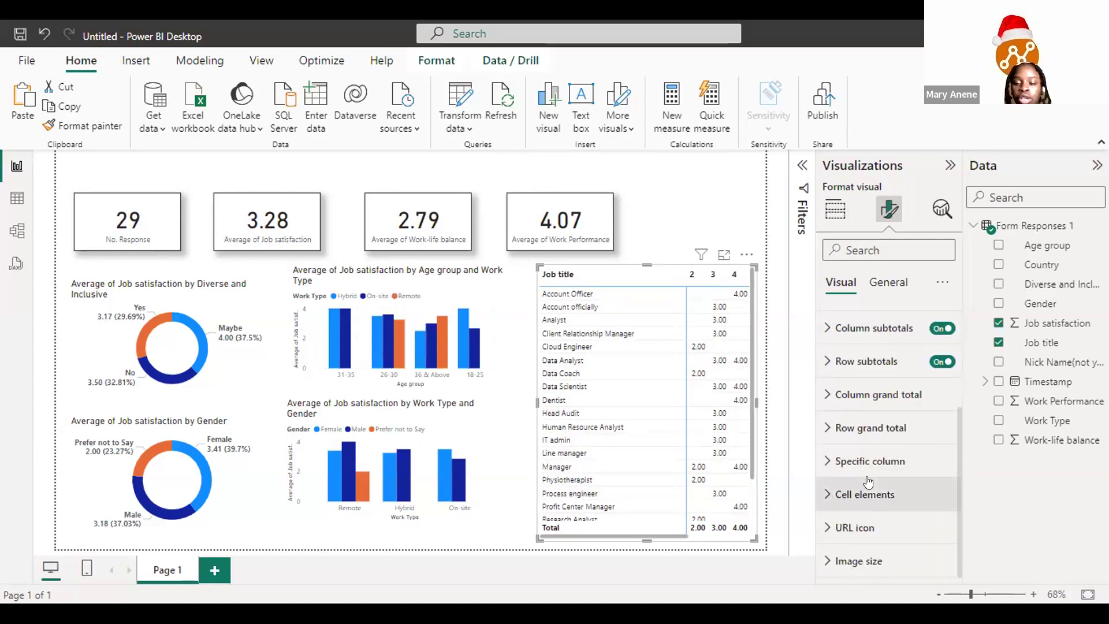
scroll(956, 545, "down", 5)
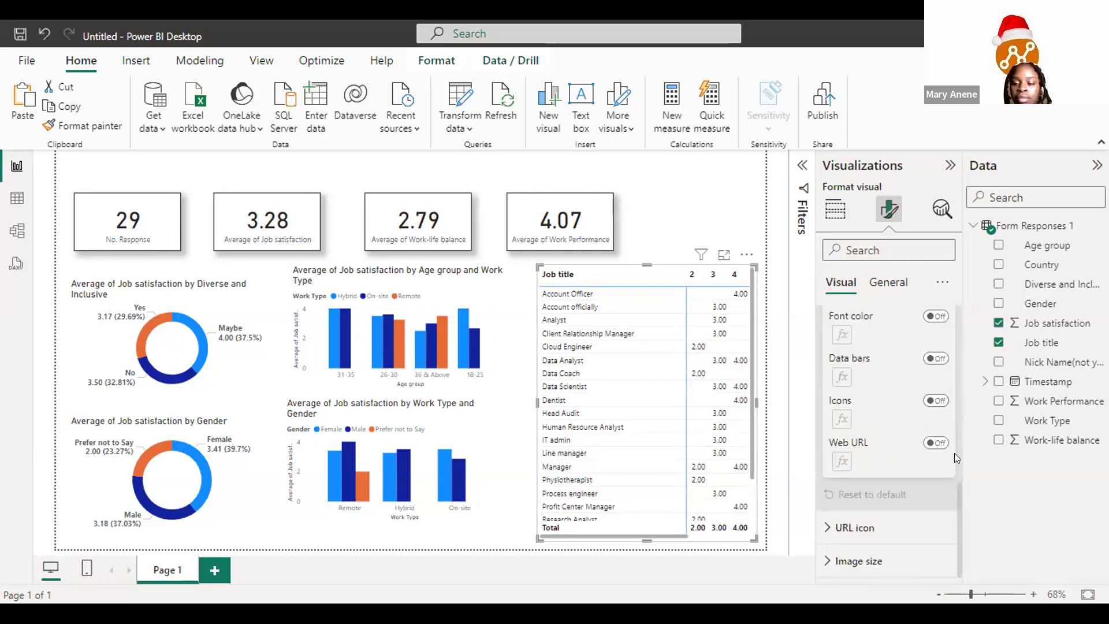
scroll(931, 474, "up", 4)
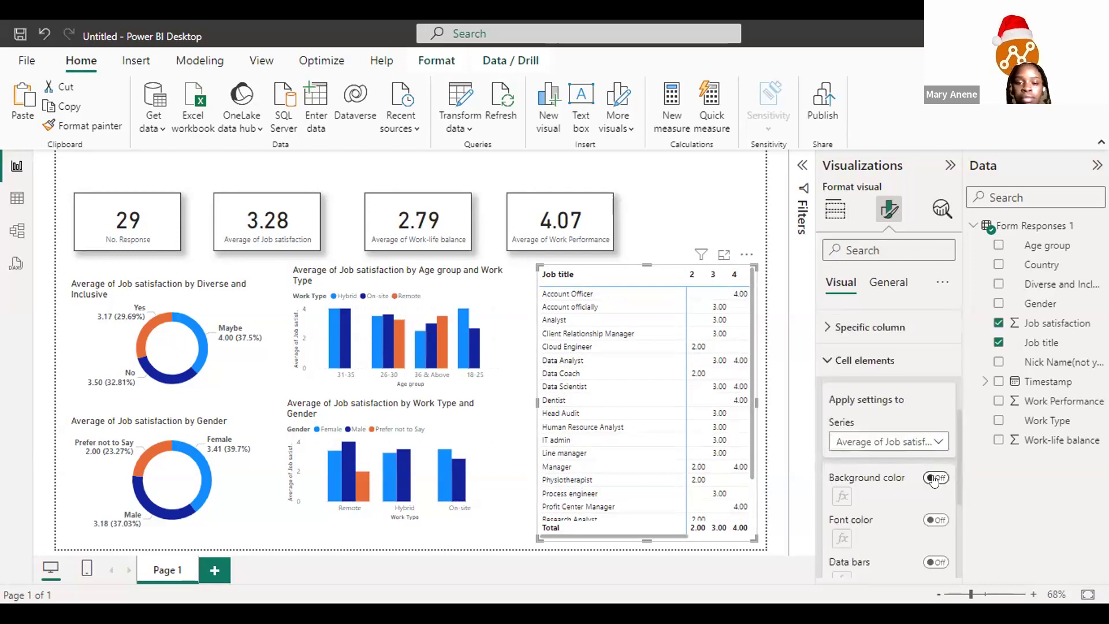
left_click(934, 478)
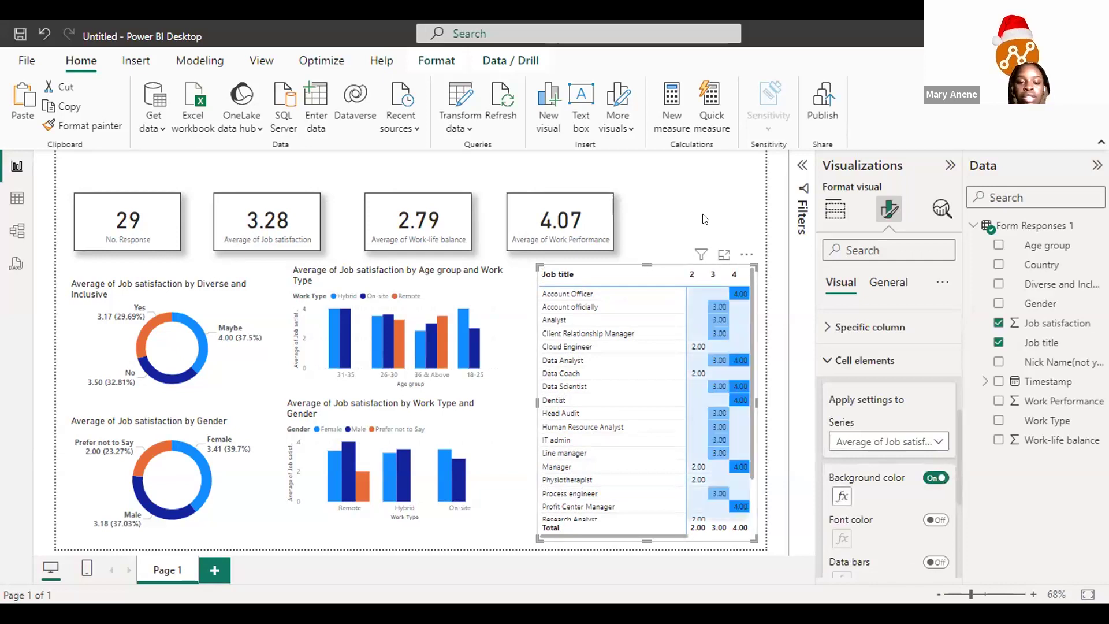
Step: Move the Work Type and Gender column chart slightly lower to leave a gap below the Age group chart
left_click(702, 218)
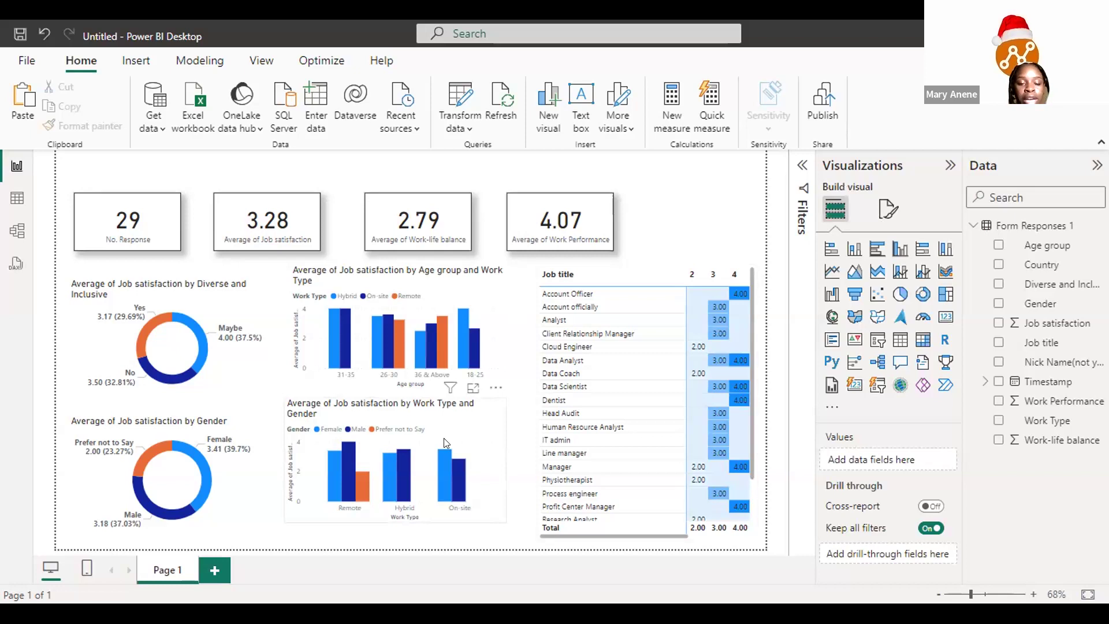
left_click_drag(443, 440, 443, 458)
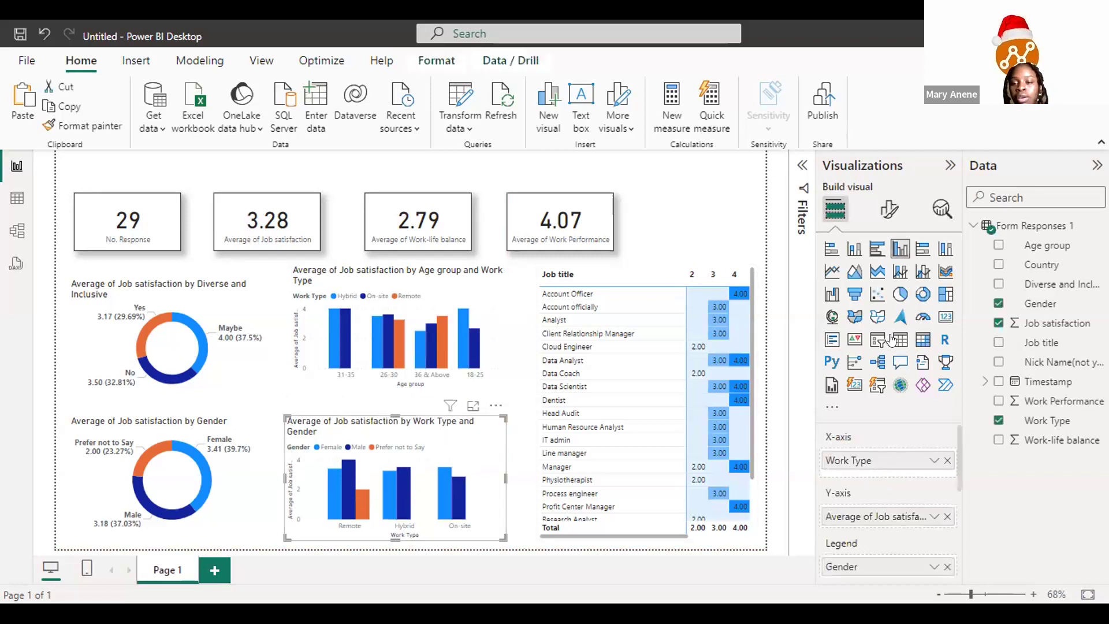
left_click(724, 232)
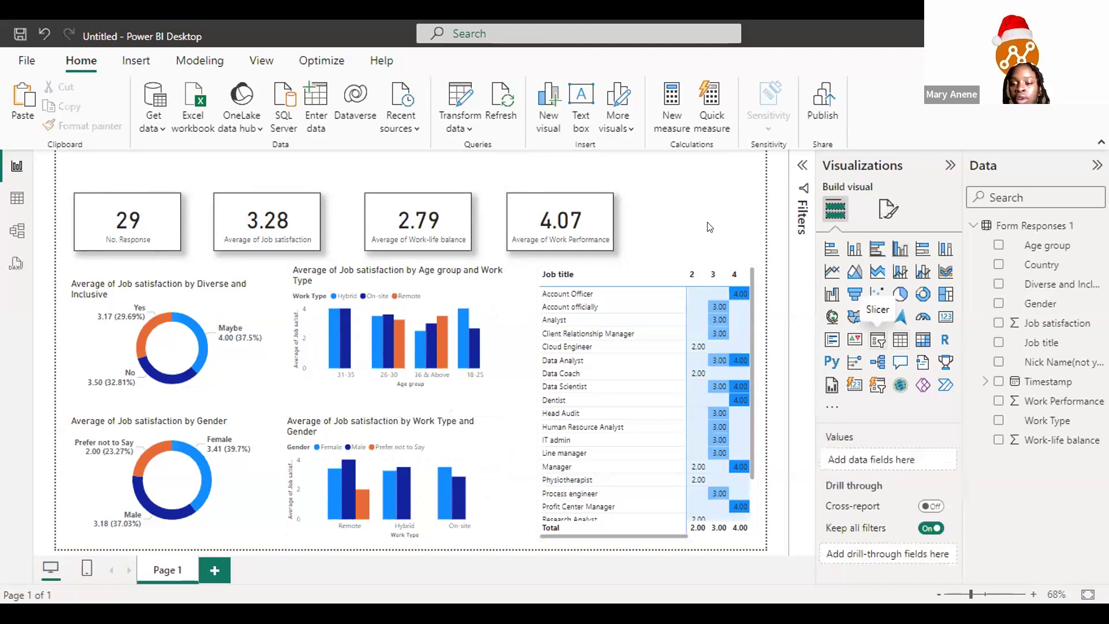
Step: Insert a slicer and size it to fit beside the Average of Work Performance card, above the matrix
left_click_drag(715, 198, 719, 238)
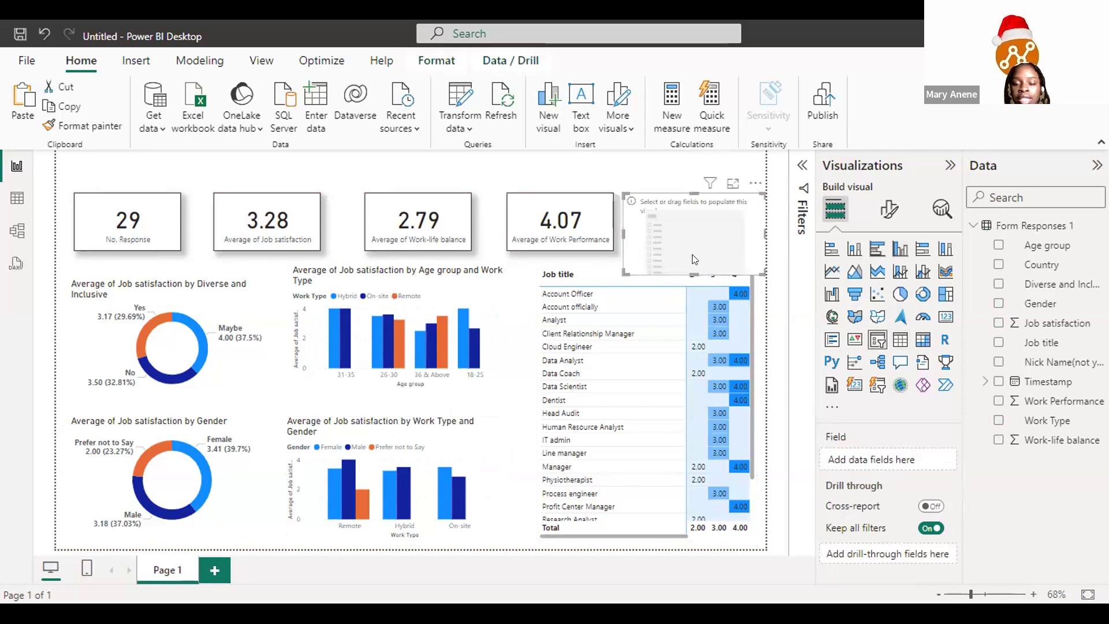
left_click_drag(694, 275, 694, 249)
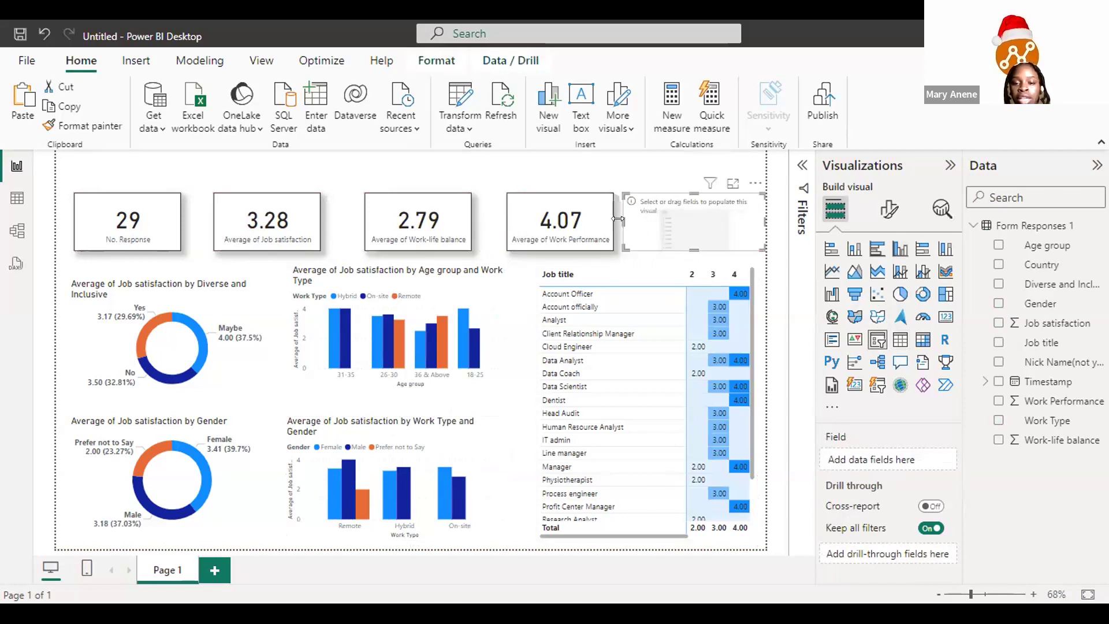
left_click_drag(618, 219, 707, 227)
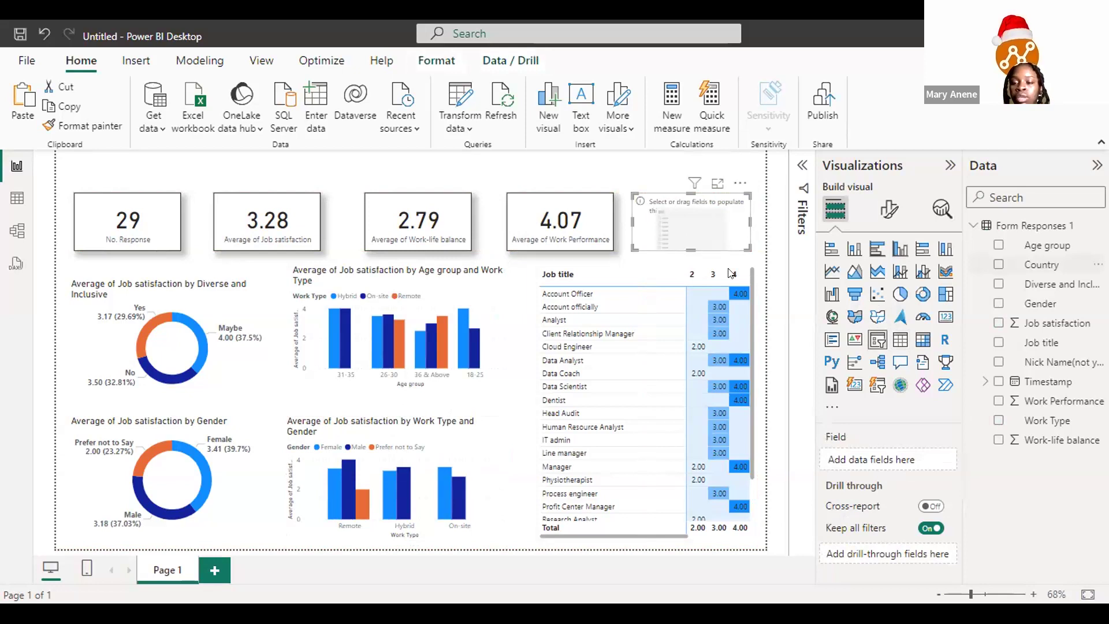
Step: Add the Country field to the slicer and set its style to Dropdown
left_click(889, 222)
left_click(850, 319)
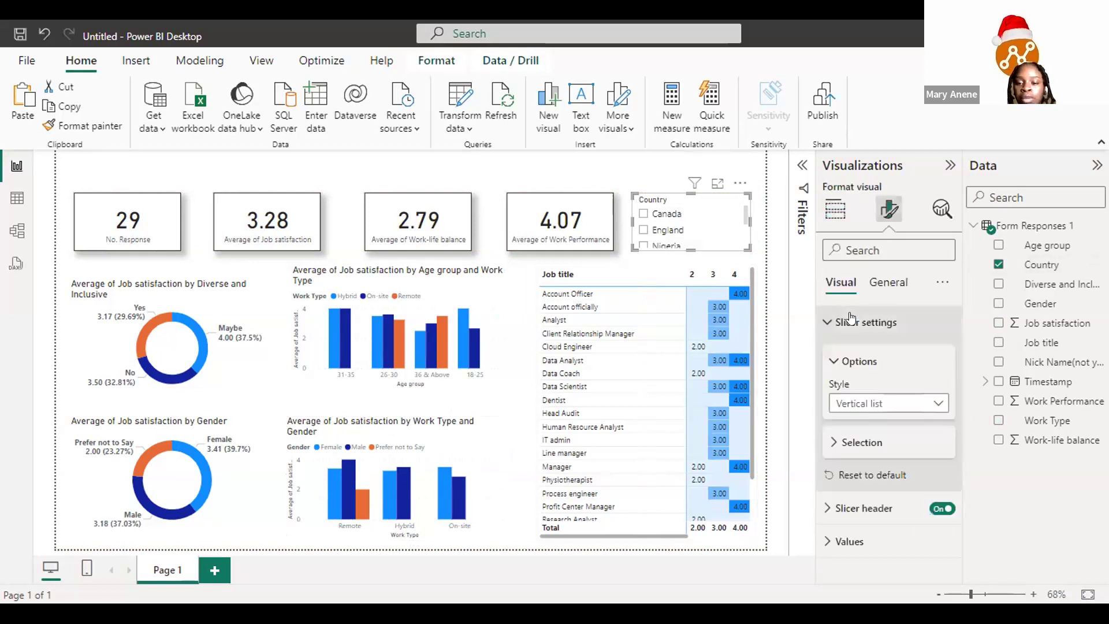
left_click(881, 408)
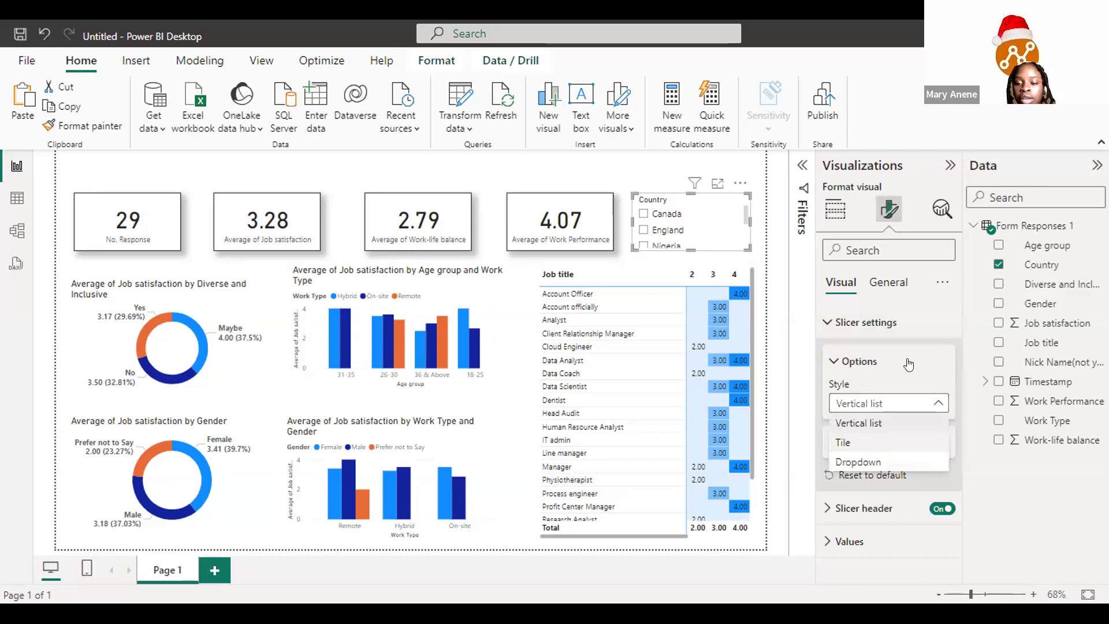
left_click(930, 403)
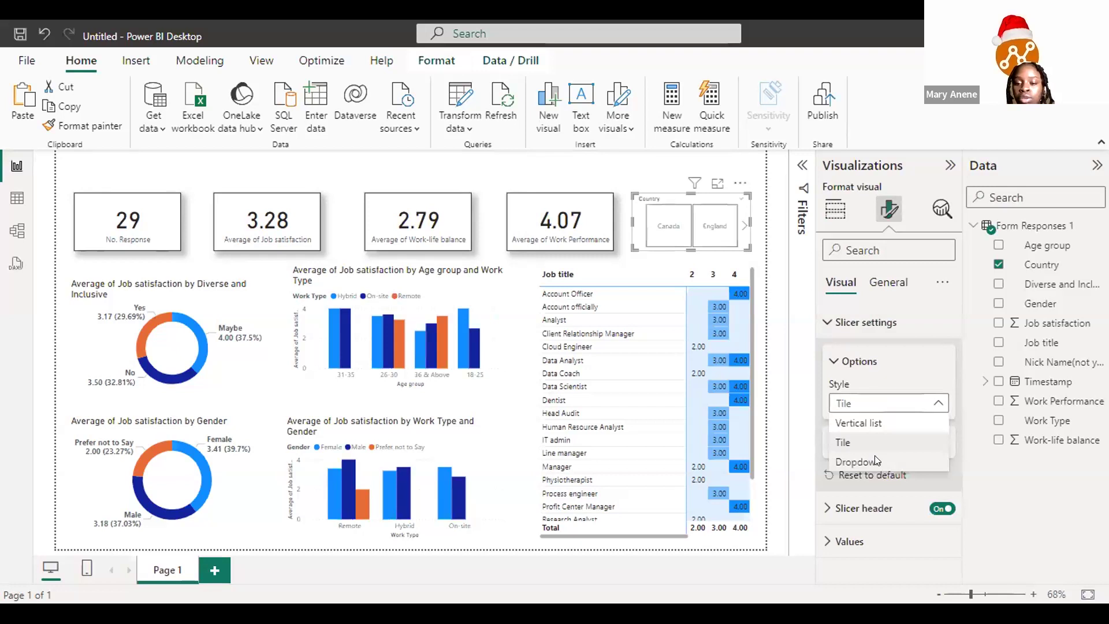
left_click(876, 458)
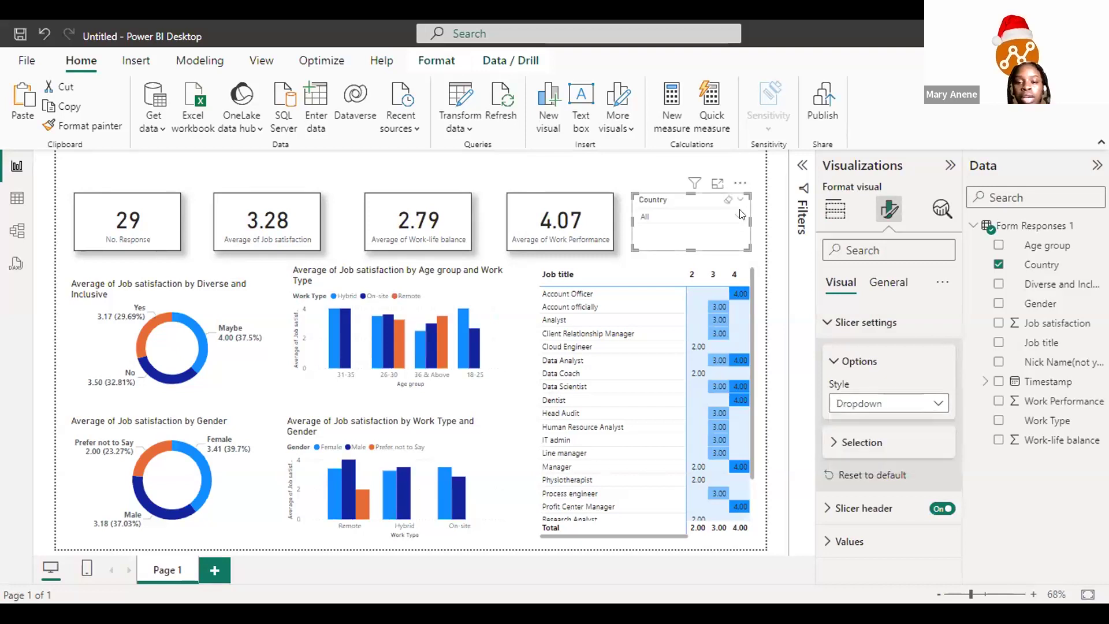
Step: Filter the report to Nigeria with the Country slicer and switch the selection to Canada to compare the visuals
left_click(735, 222)
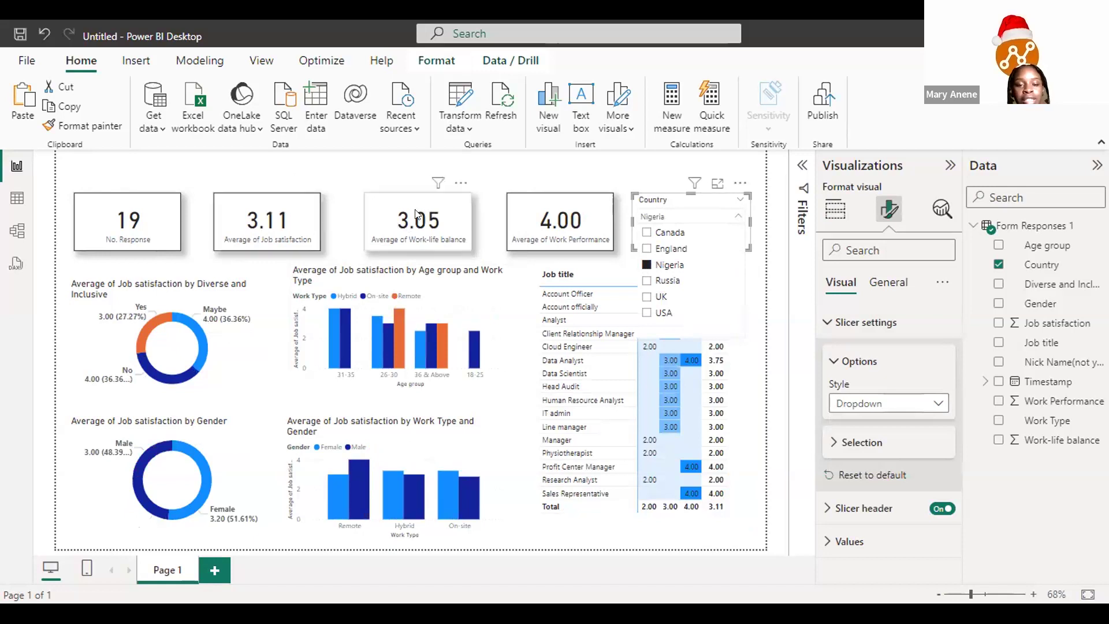
left_click(646, 233)
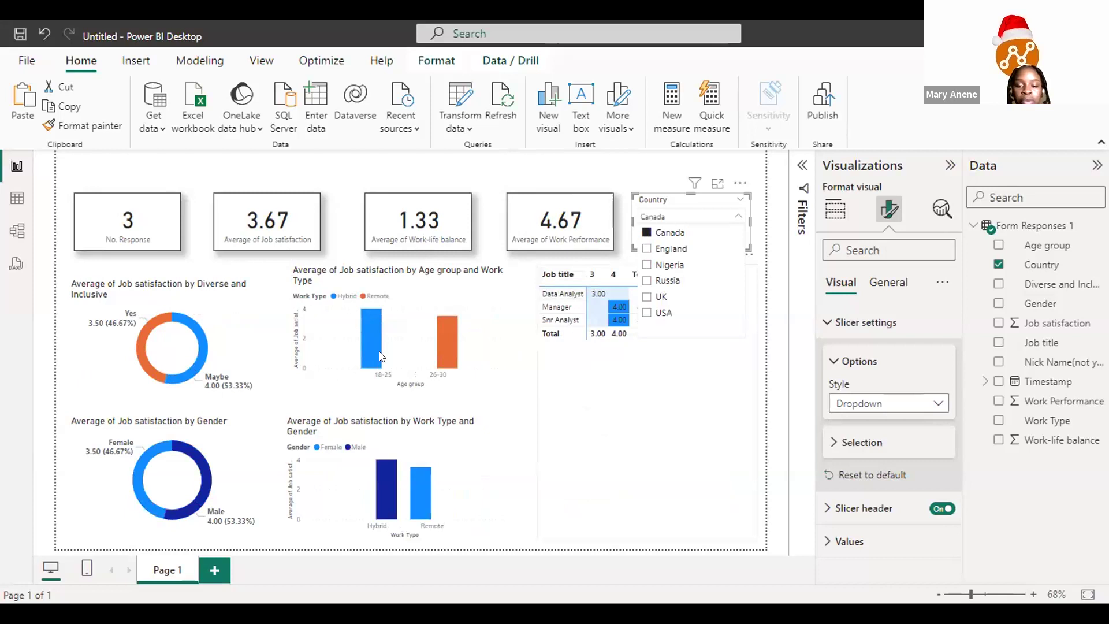
left_click(739, 218)
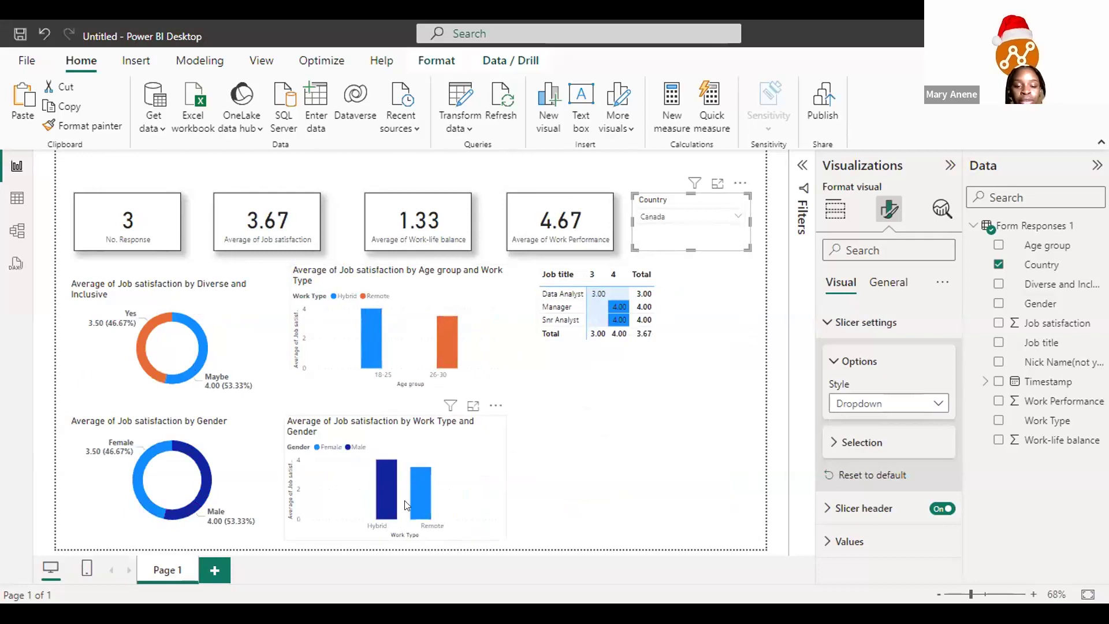
mouse_move(425, 511)
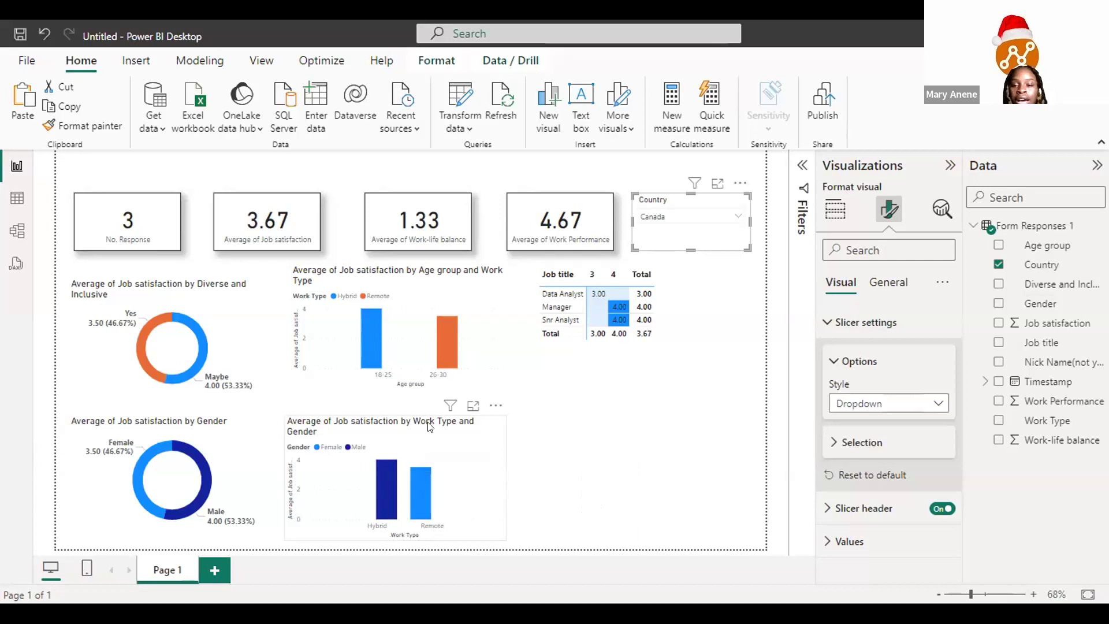
Step: Clear the Canada selection in the Country slicer and collapse its list
left_click(736, 213)
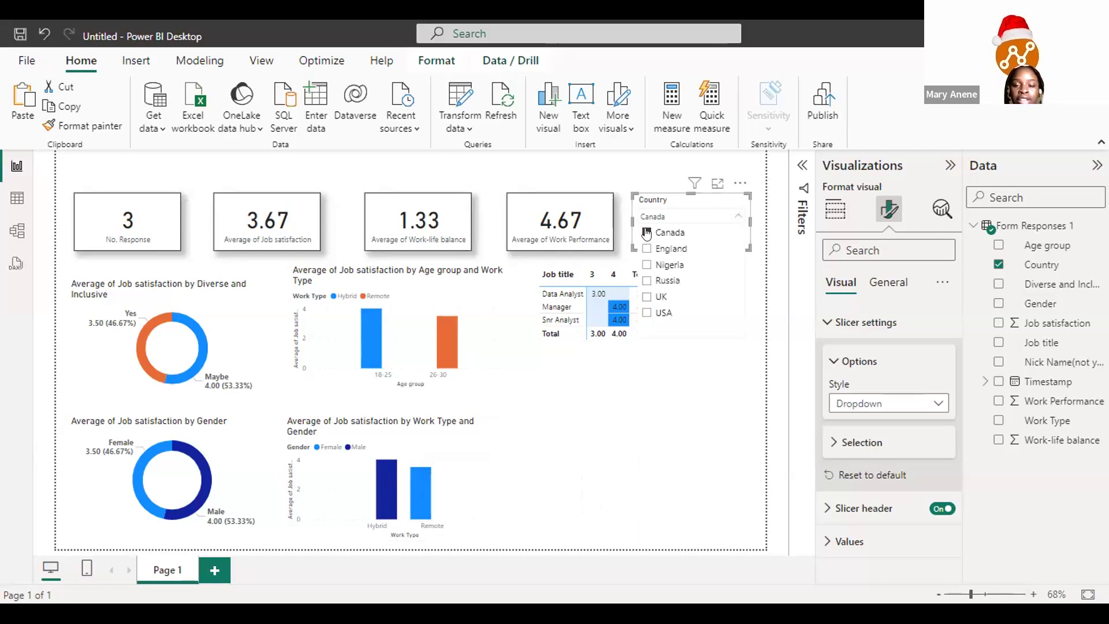
left_click(732, 215)
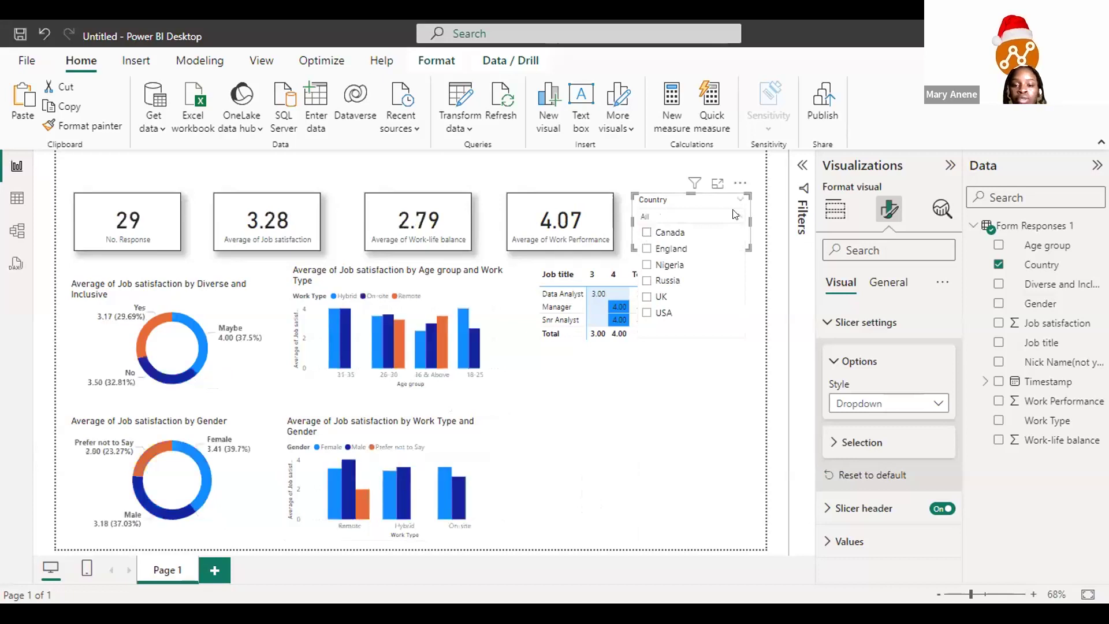
left_click(735, 214)
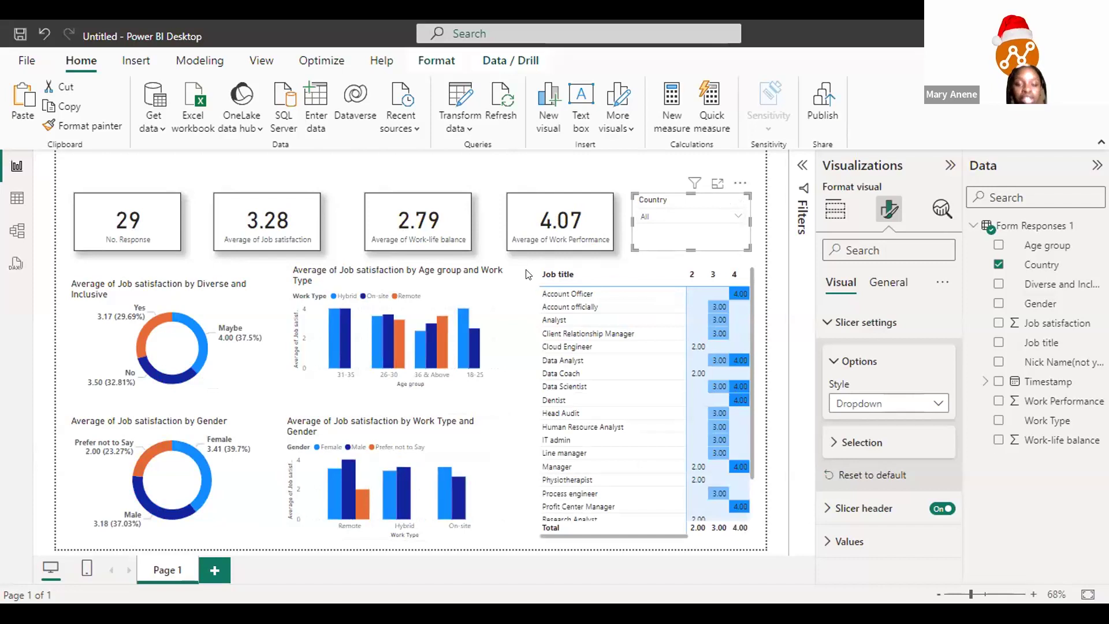
Step: Insert a line shape and stretch it into a thin horizontal divider between the upper and lower rows of donut and column charts
left_click(487, 299)
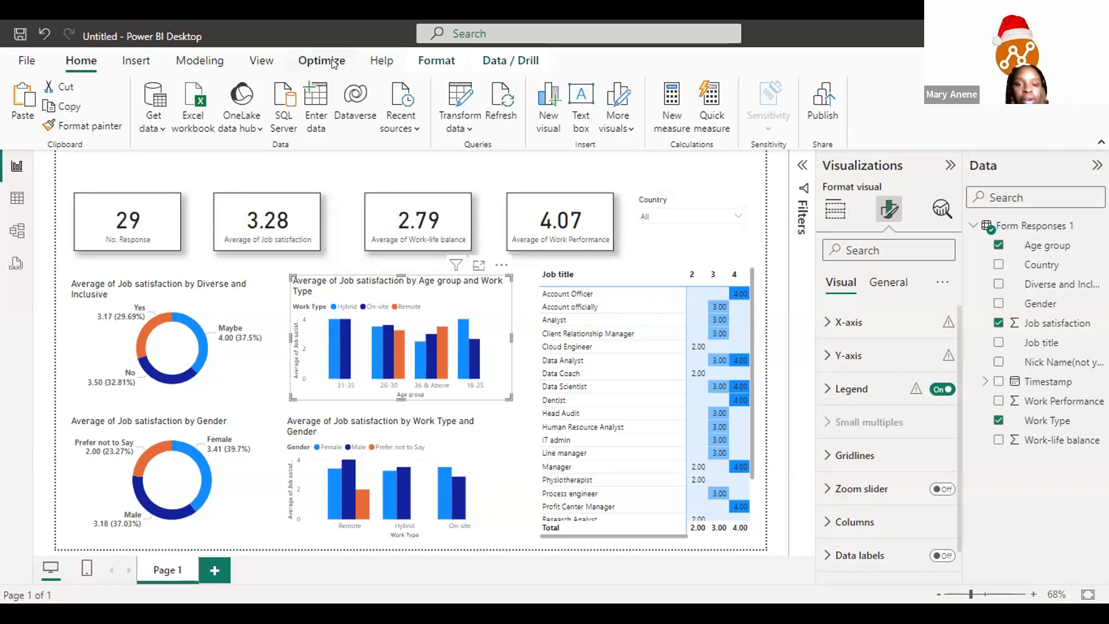
left_click(143, 64)
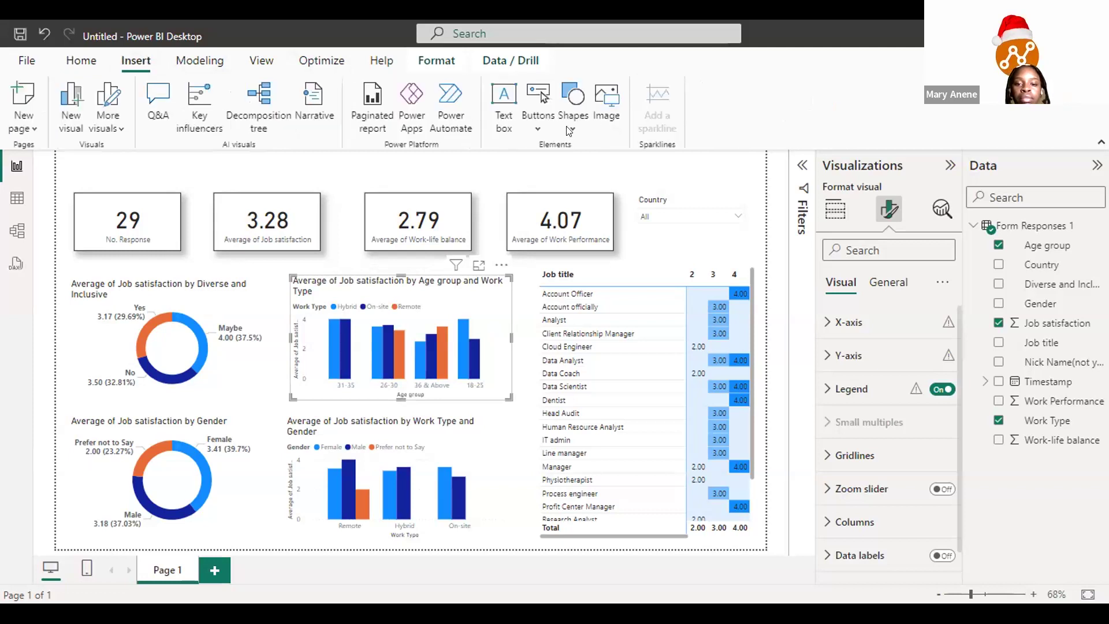
left_click(670, 330)
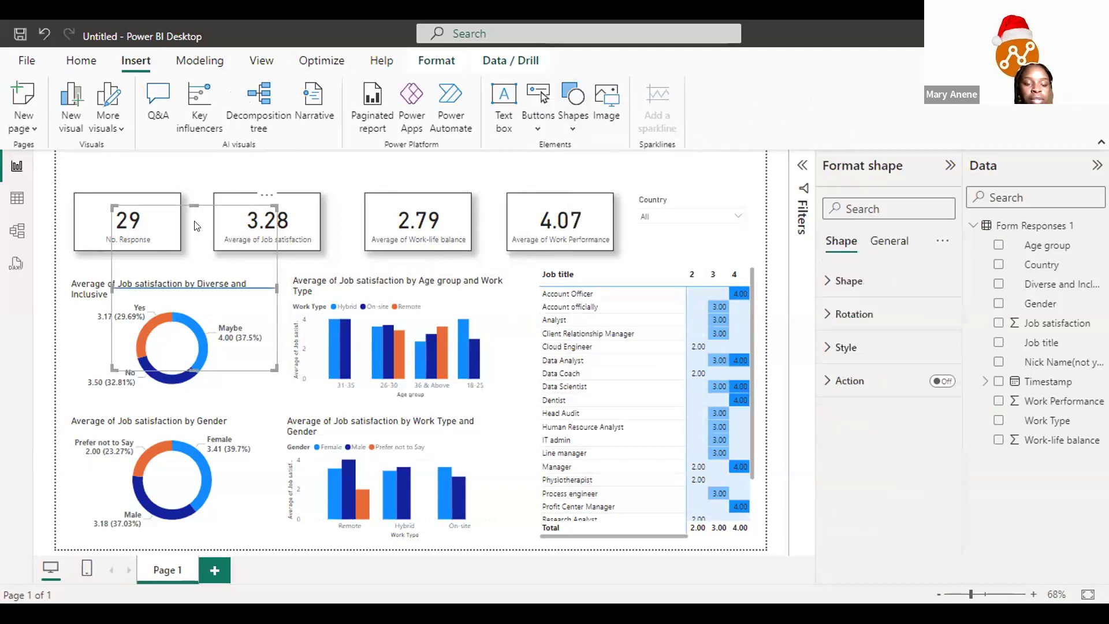
left_click_drag(196, 225, 145, 402)
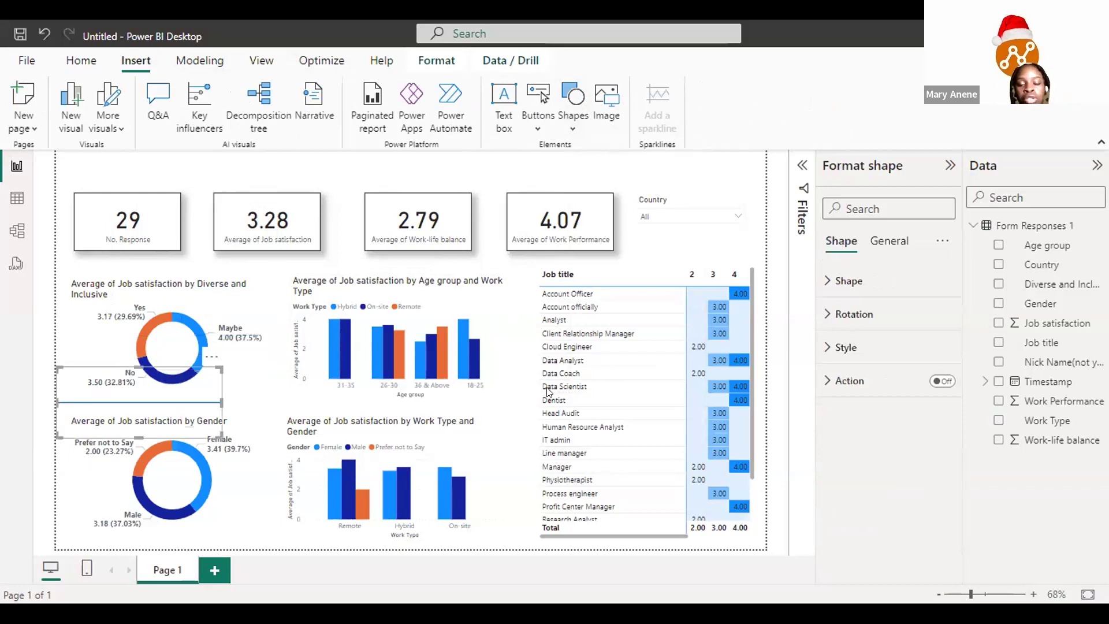
left_click_drag(548, 393, 520, 398)
left_click_drag(288, 366, 268, 406)
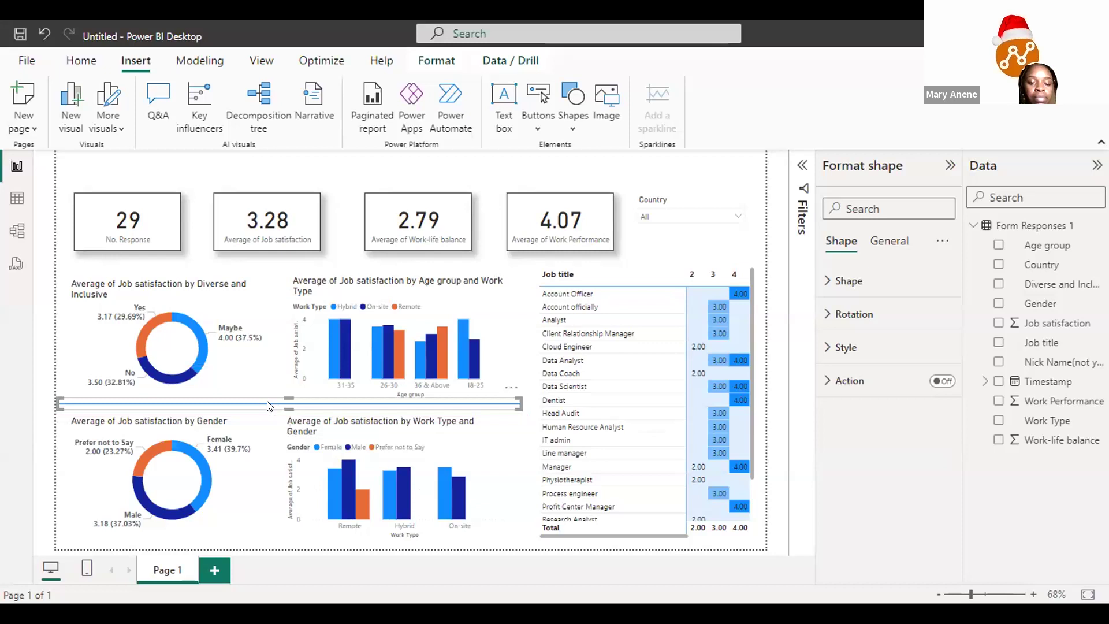
Step: Duplicate the horizontal line, place the copy just below the cards and stretch it across the full page width
key("ctrl+v")
left_click_drag(267, 407, 256, 263)
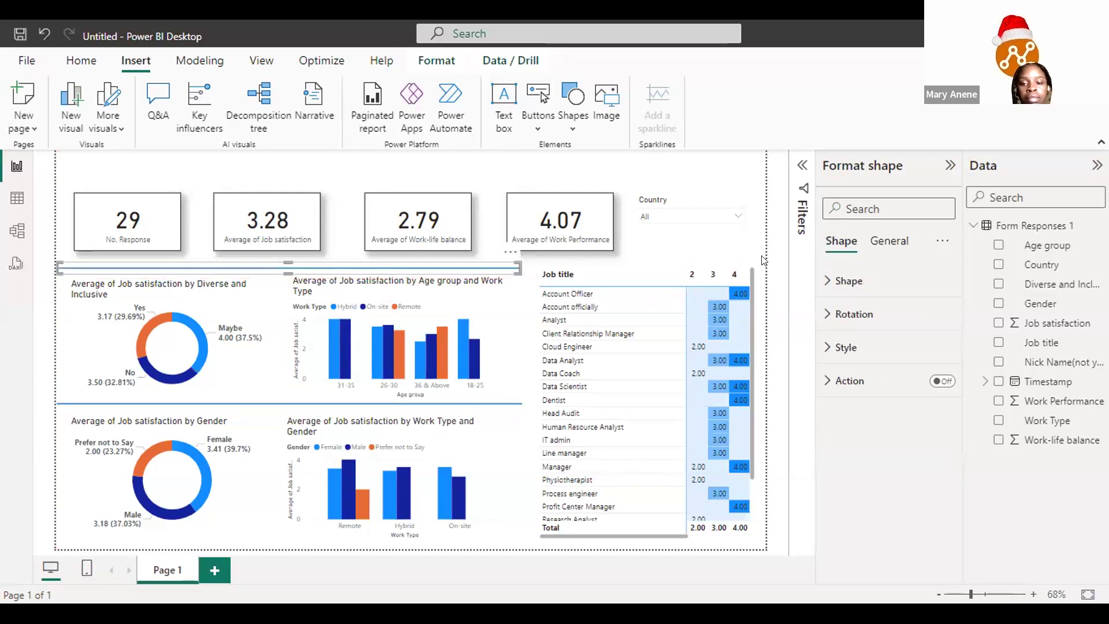
left_click_drag(518, 267, 763, 260)
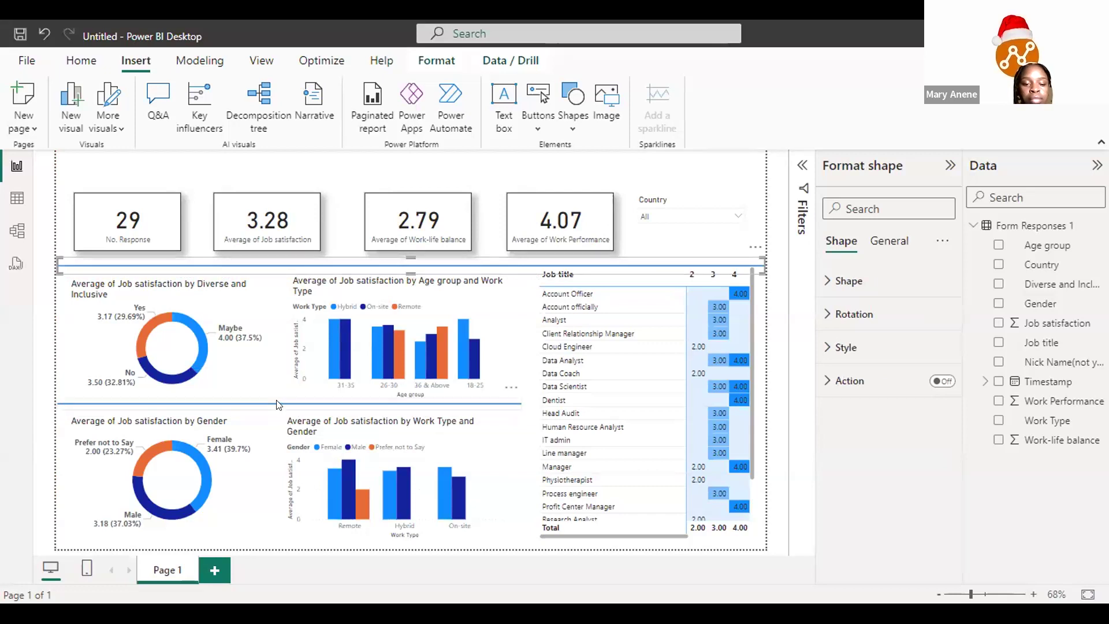
Step: Duplicate the middle line, rotate the copy 90° and resize it into a vertical divider between the donut charts and the column charts
left_click(367, 407)
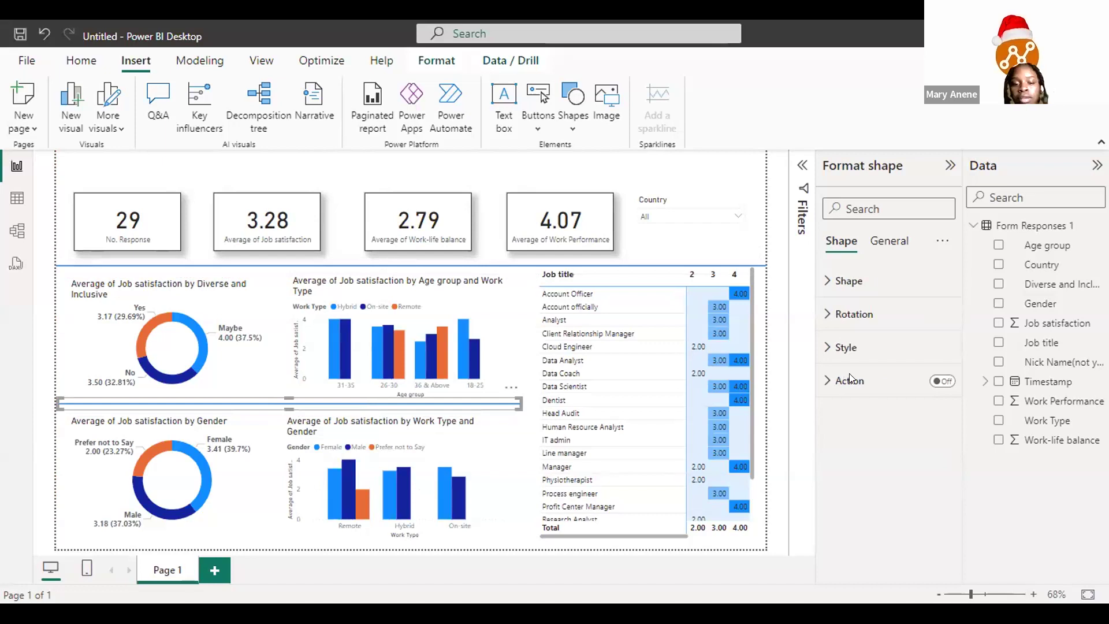
key("ctrl+v")
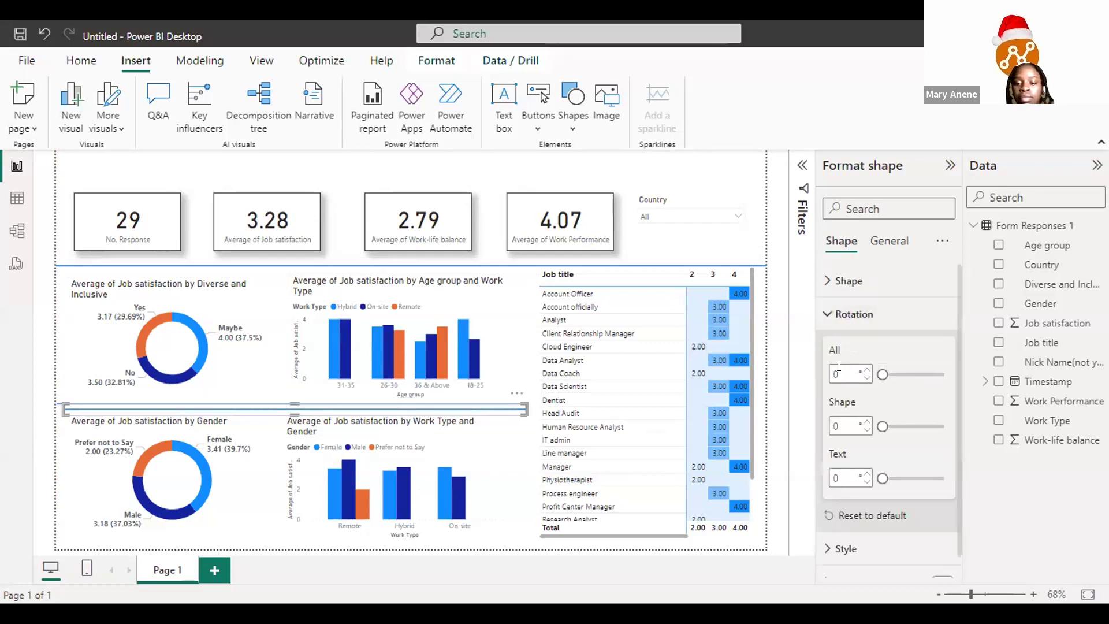
left_click(837, 367)
type("90")
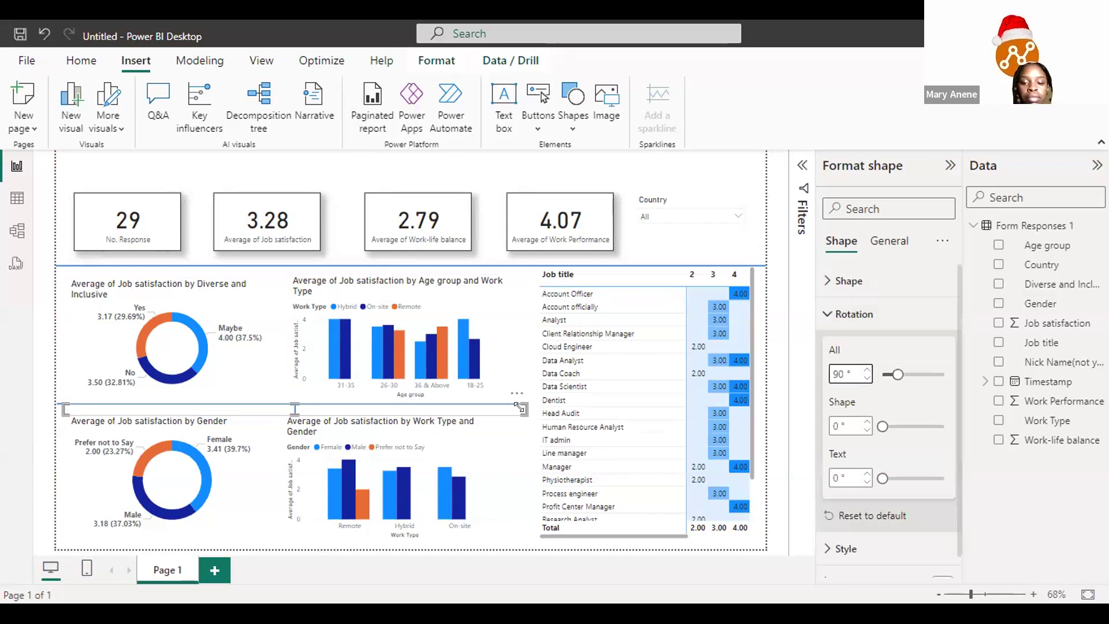
left_click_drag(501, 408, 256, 429)
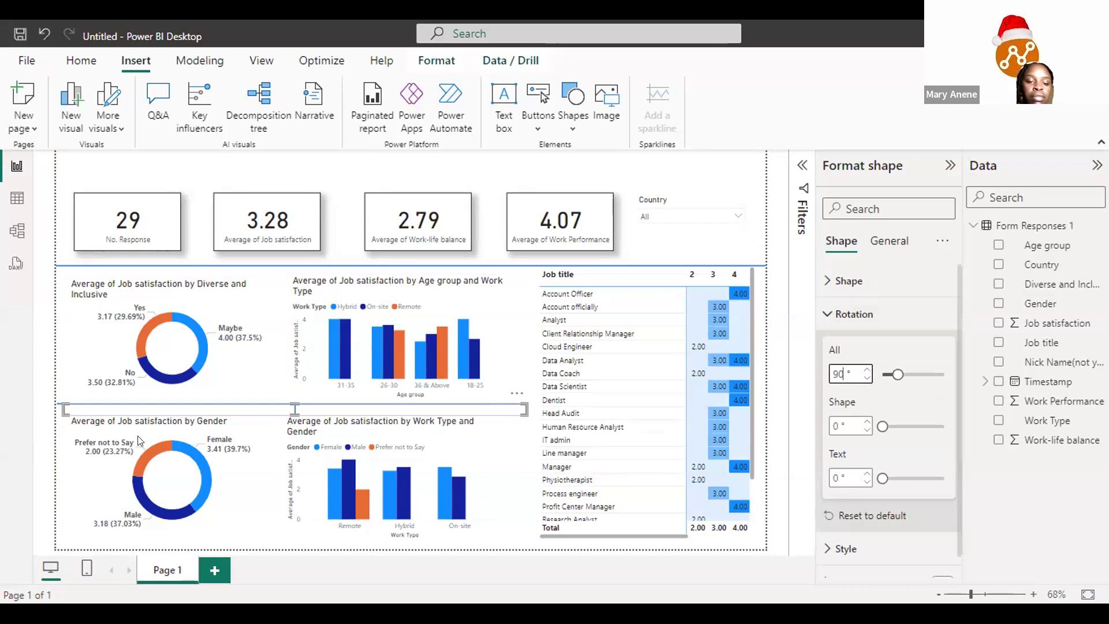
left_click_drag(160, 491, 157, 532)
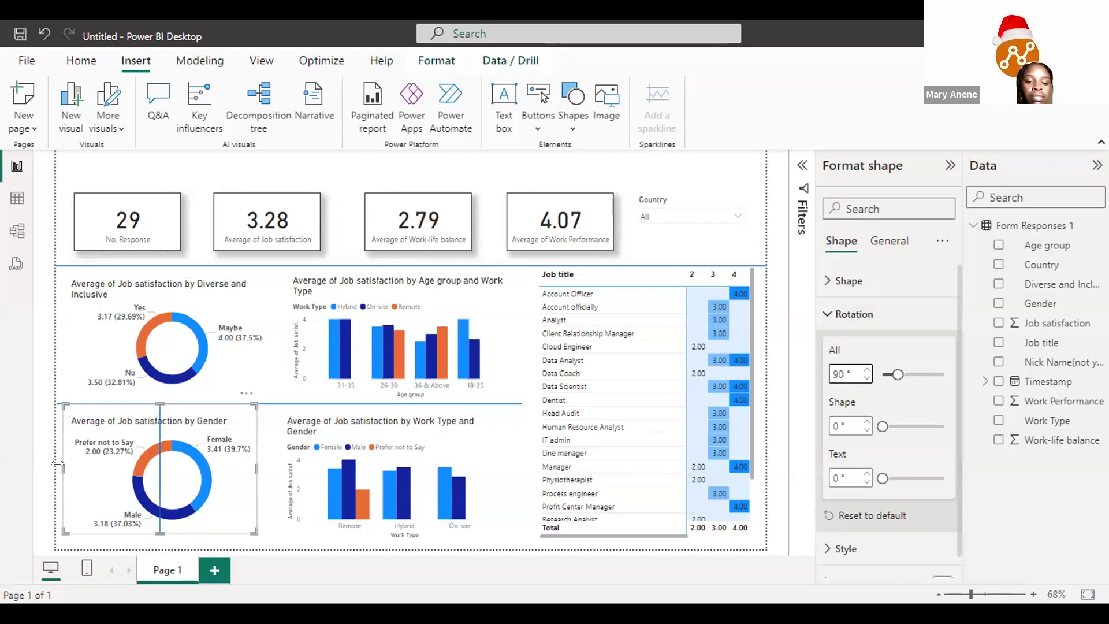
left_click_drag(62, 467, 231, 466)
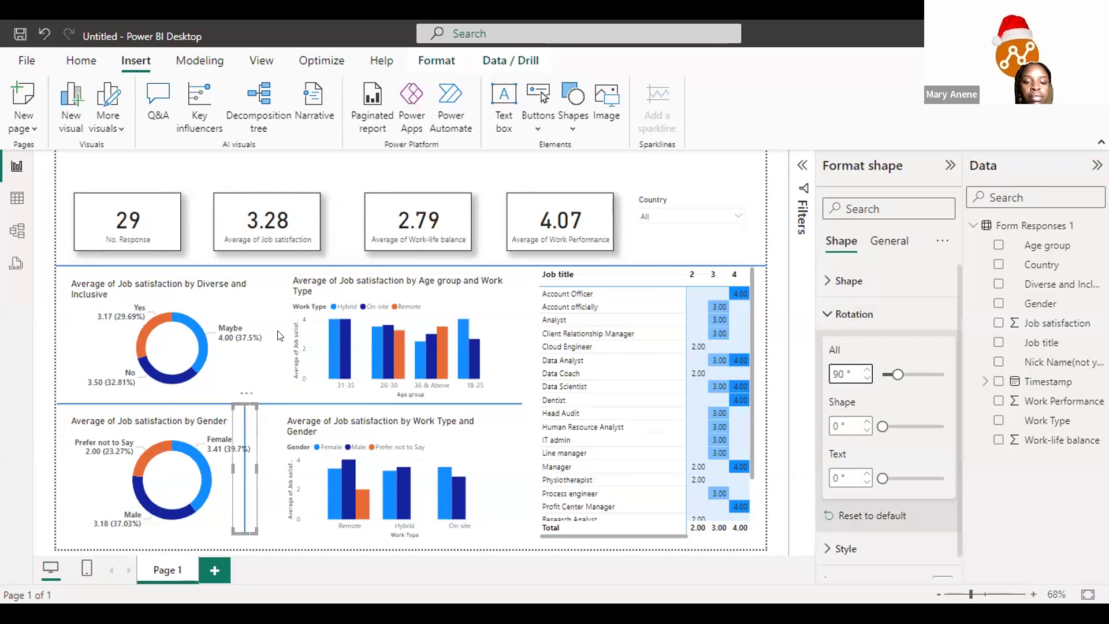
left_click_drag(241, 532, 257, 585)
left_click(264, 433)
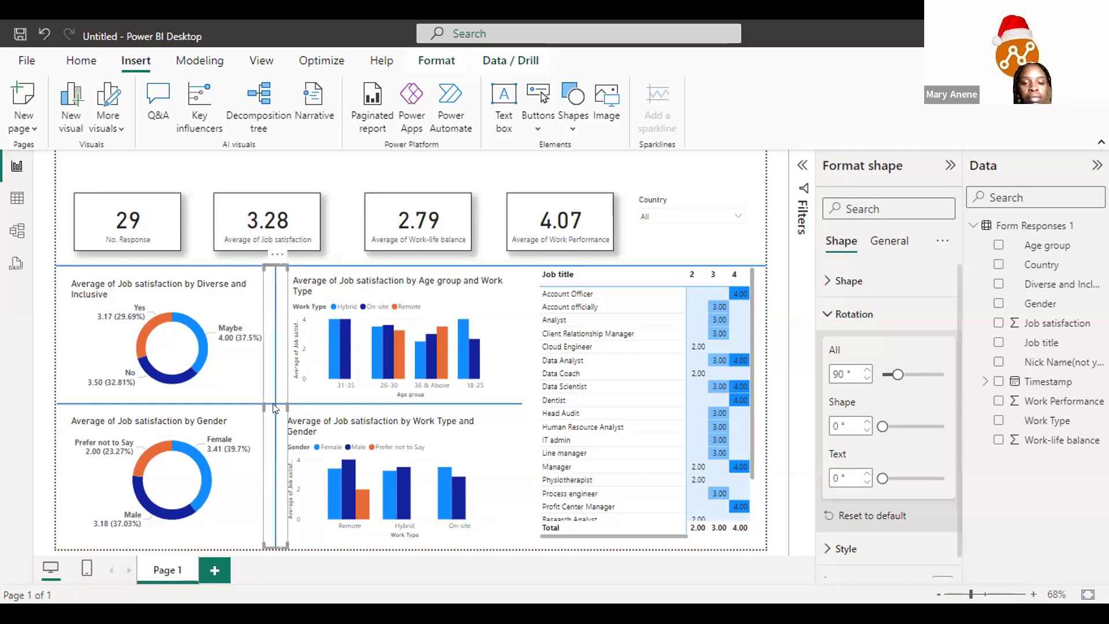
Step: Duplicate the vertical divider and place the copy between the column charts and the Job title matrix
key("ctrl+v")
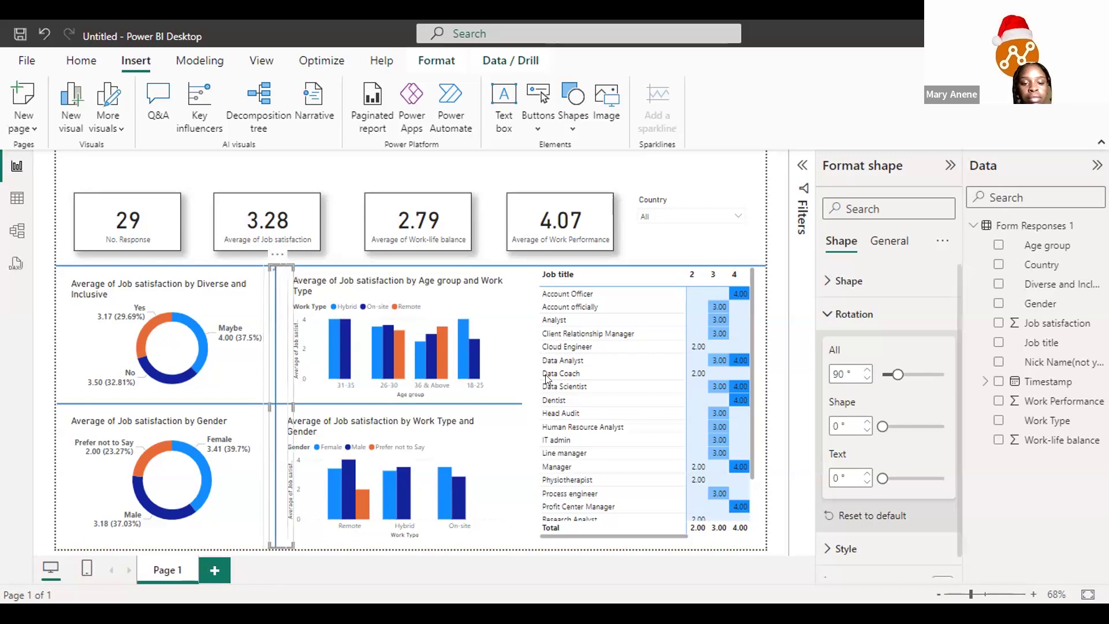
left_click_drag(281, 392, 524, 386)
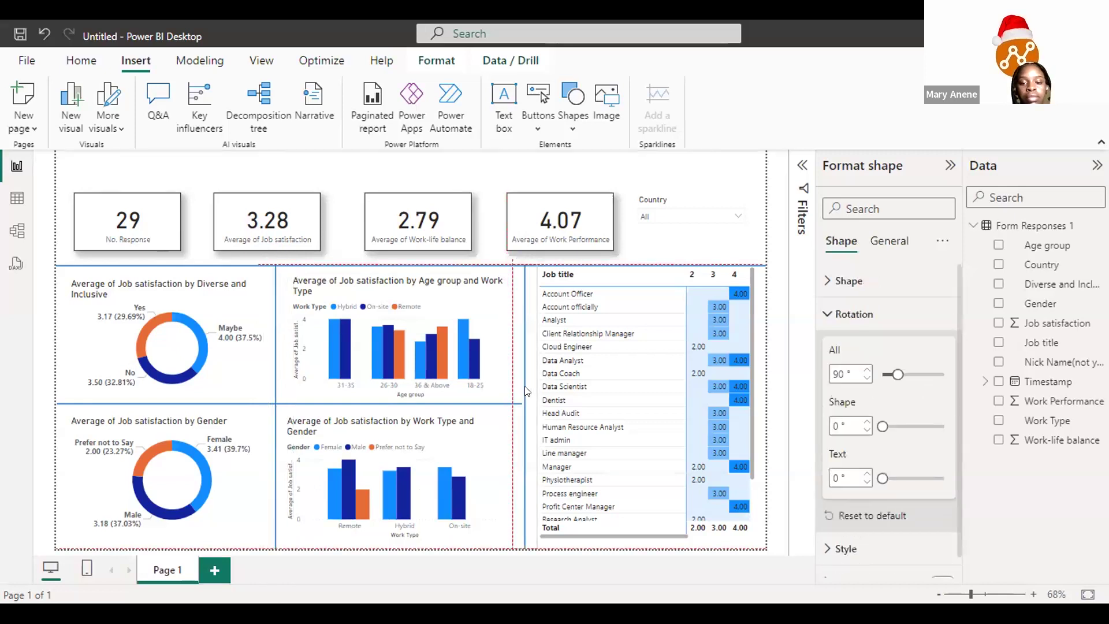
Step: Extend the middle horizontal line to meet the second vertical divider and place a shortened copy of it above the first two cards
left_click(522, 404)
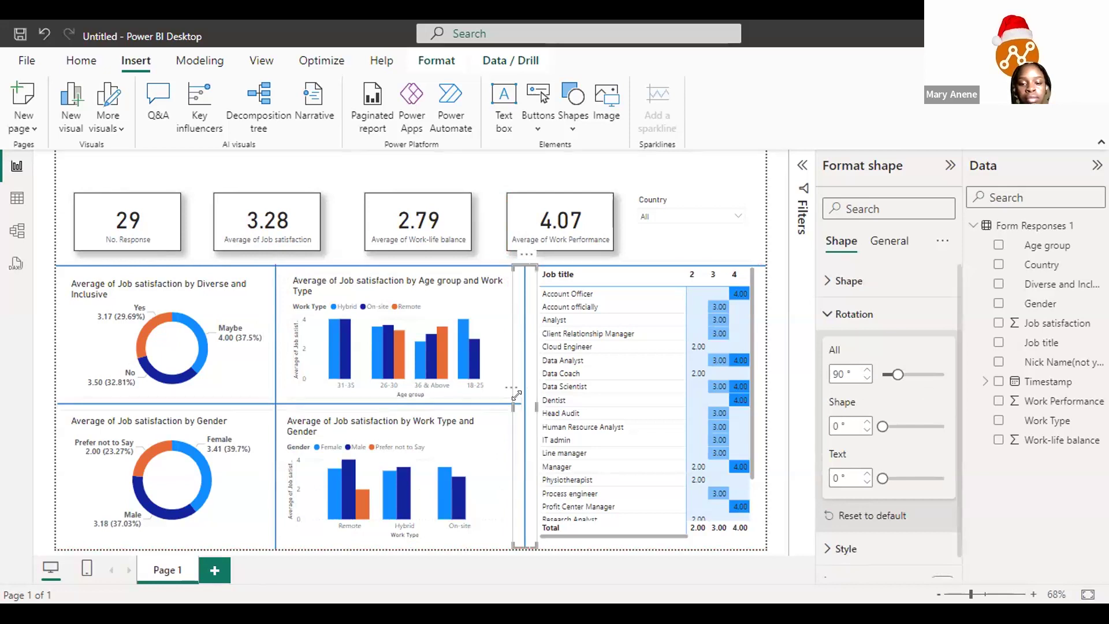
left_click(521, 401)
left_click(521, 400)
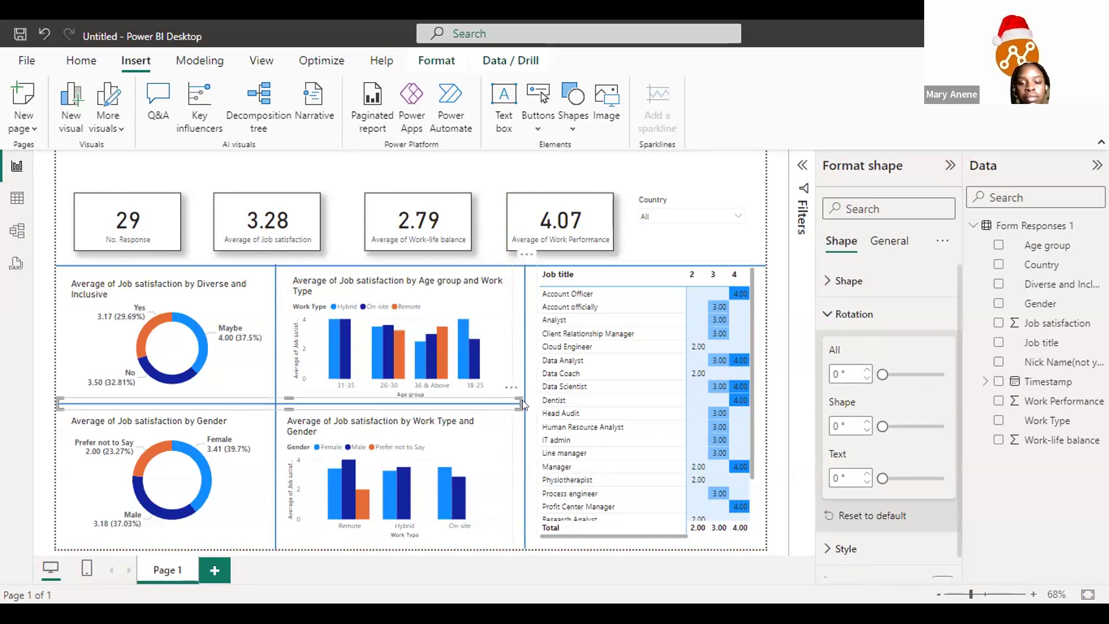
left_click(338, 405)
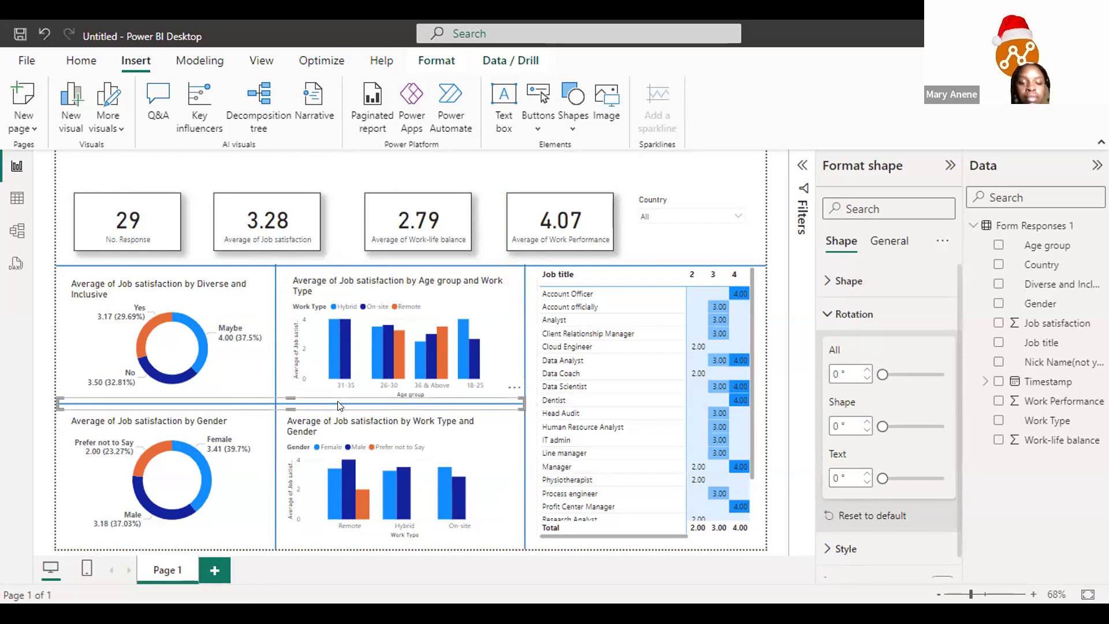
key("ctrl+v")
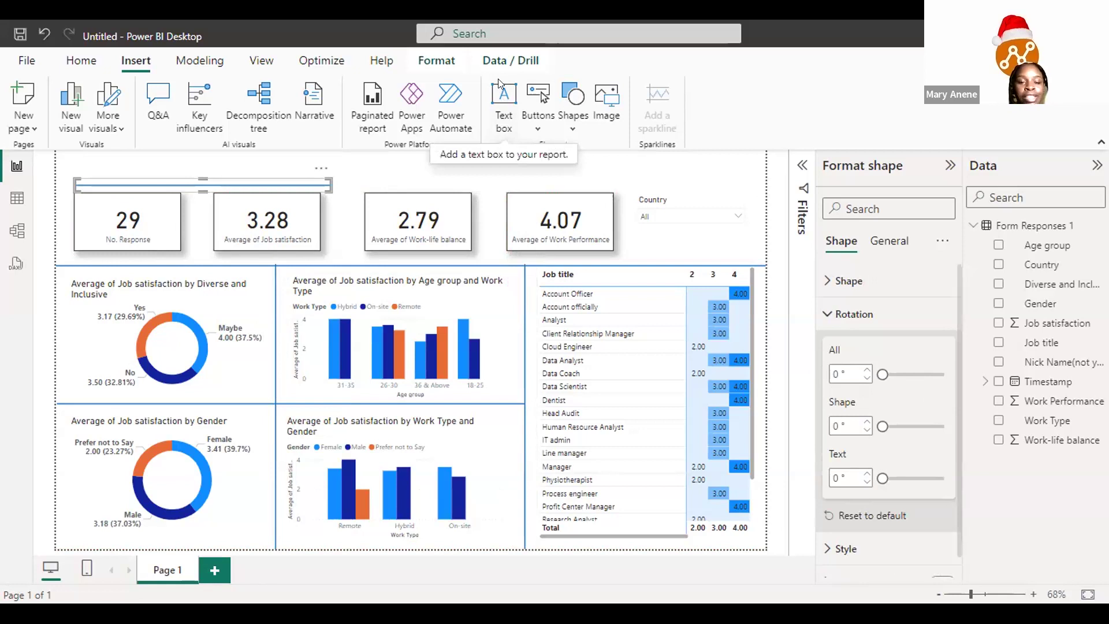
Step: Insert a text box above the cards, shrink it to fit that space and enter the title EMPLOYEE JOB SATISFACTION ANALYSIS
left_click(499, 83)
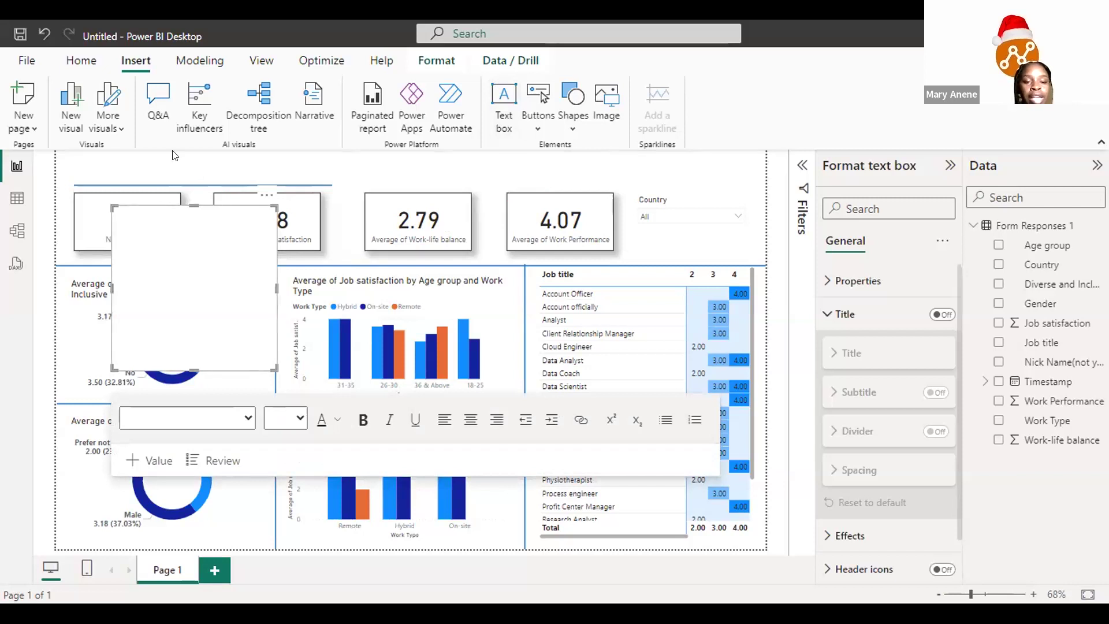
left_click_drag(213, 210, 175, 155)
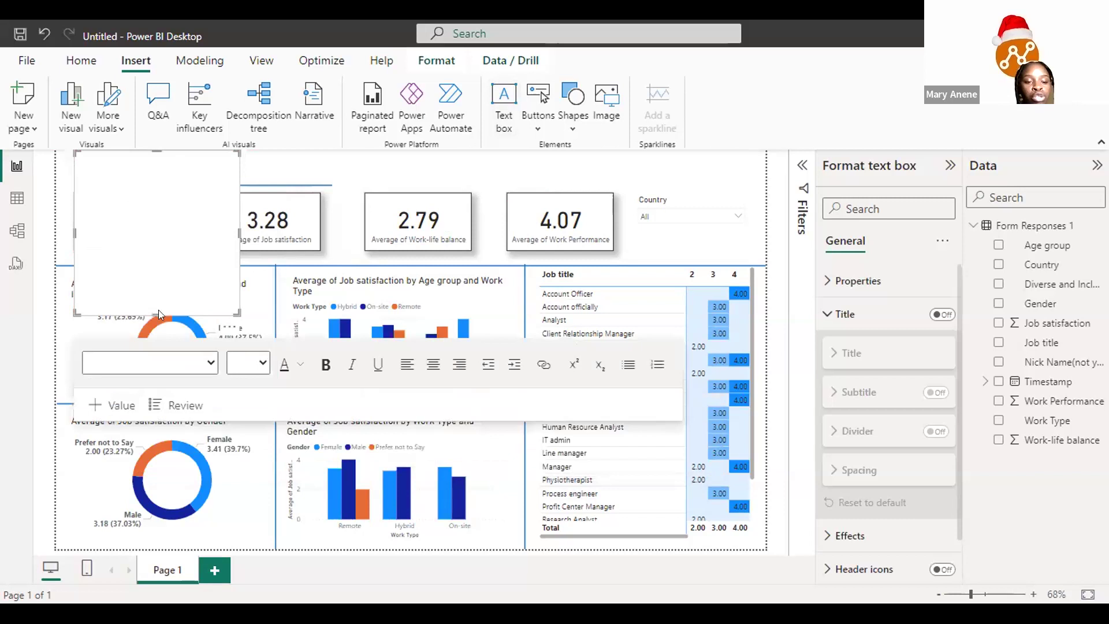
left_click_drag(152, 306, 162, 183)
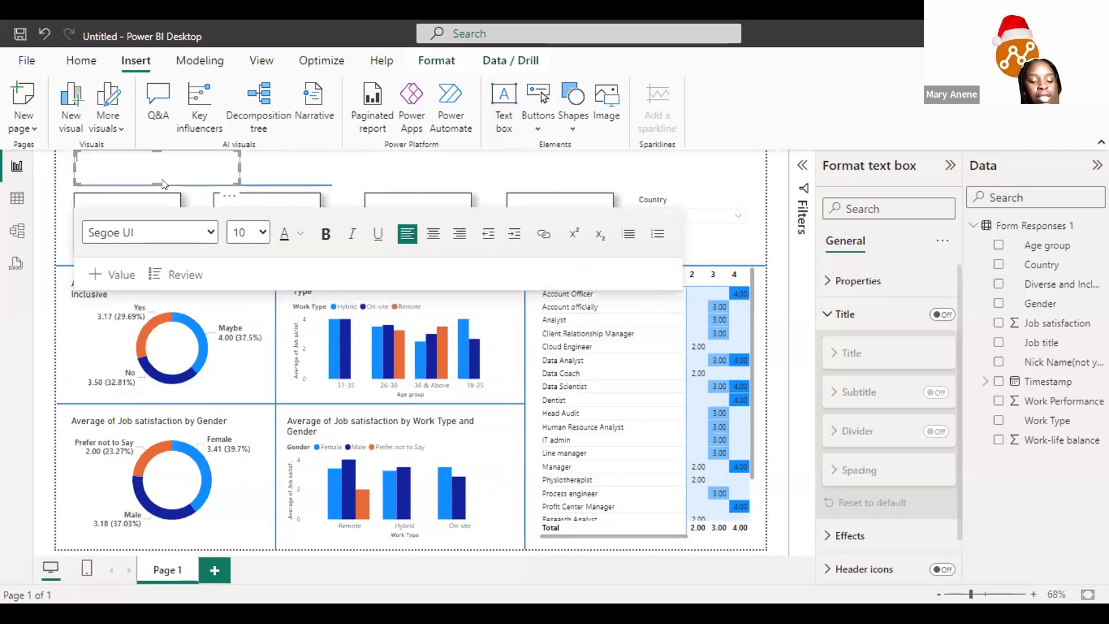
type("EM")
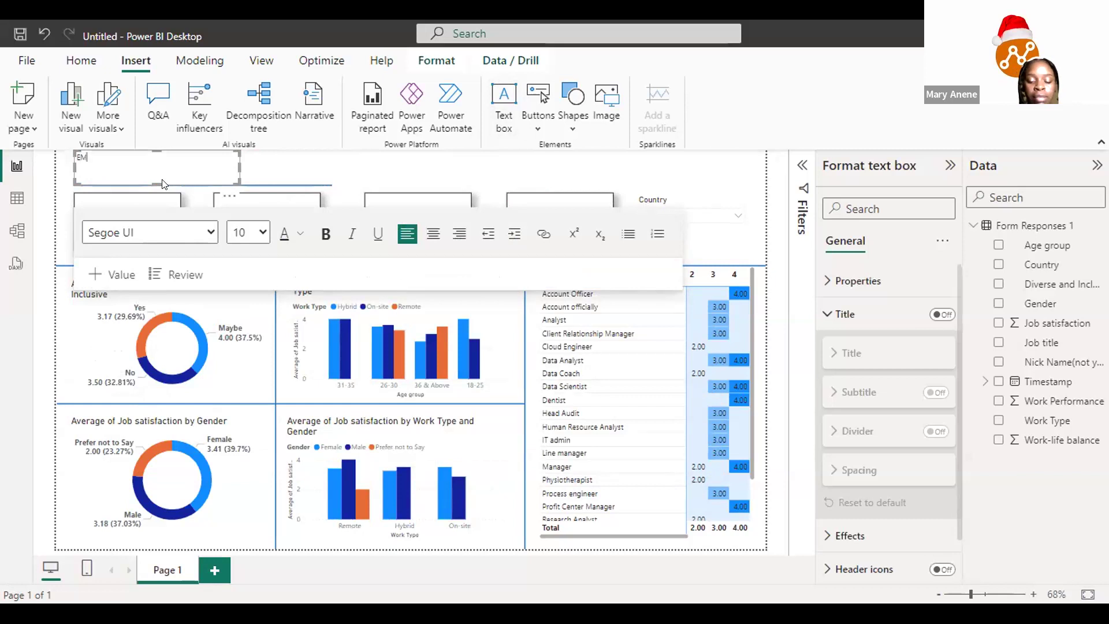
type("PLOYE")
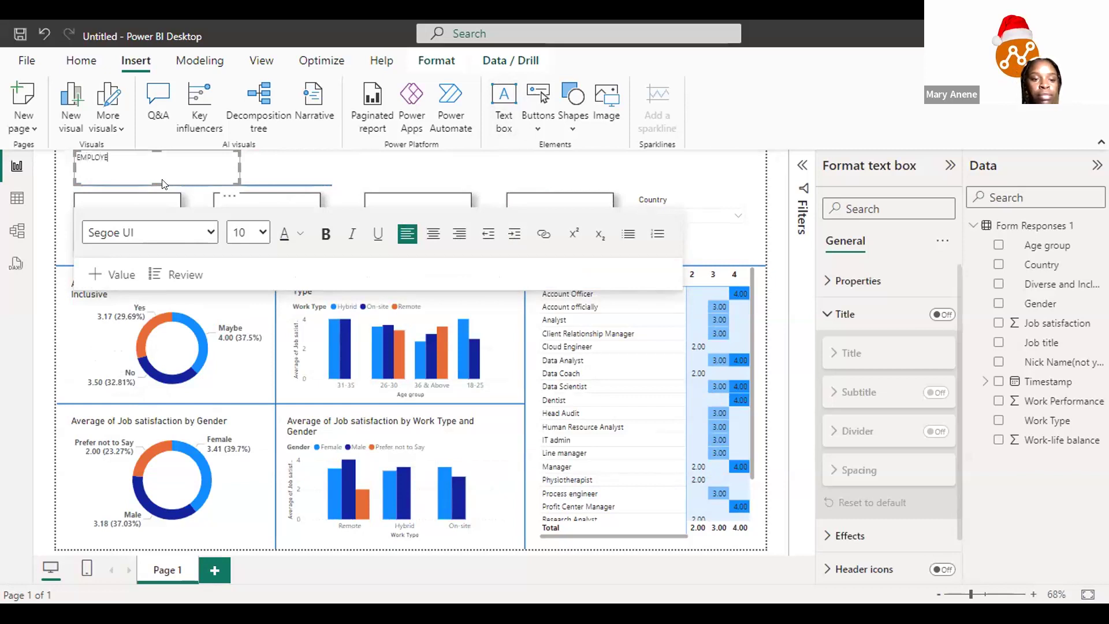
type("E JO")
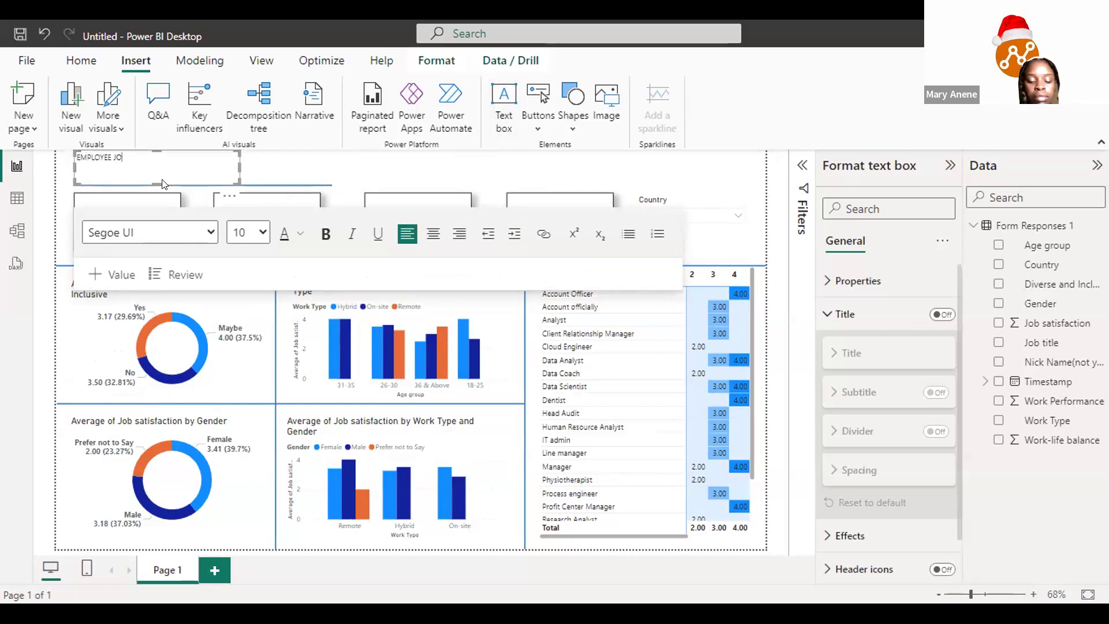
type("B SAT")
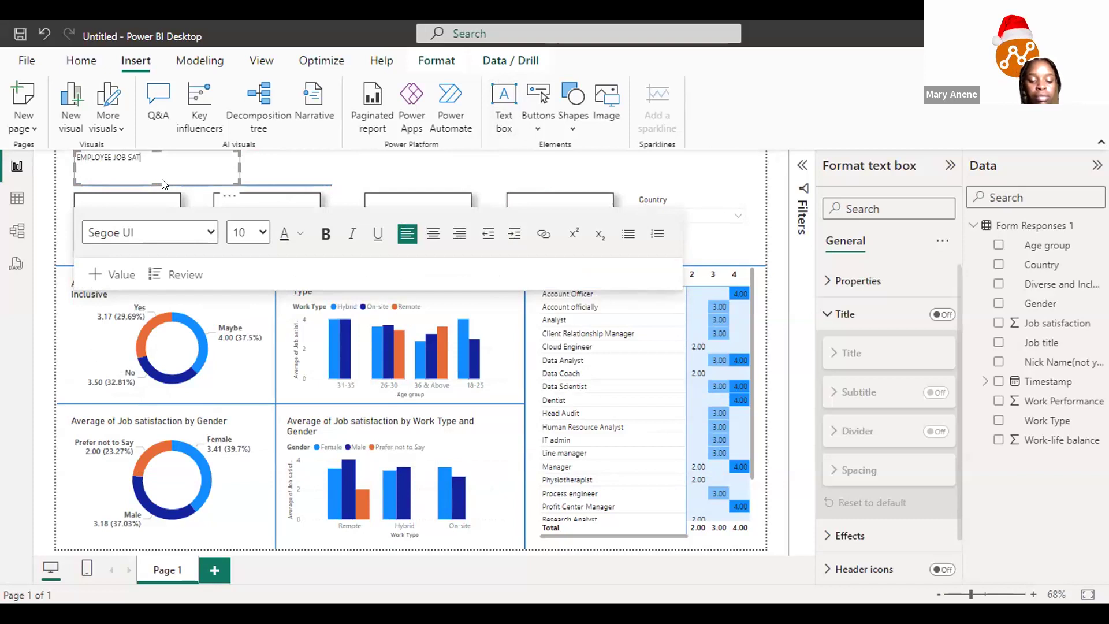
type("ISFACTIO")
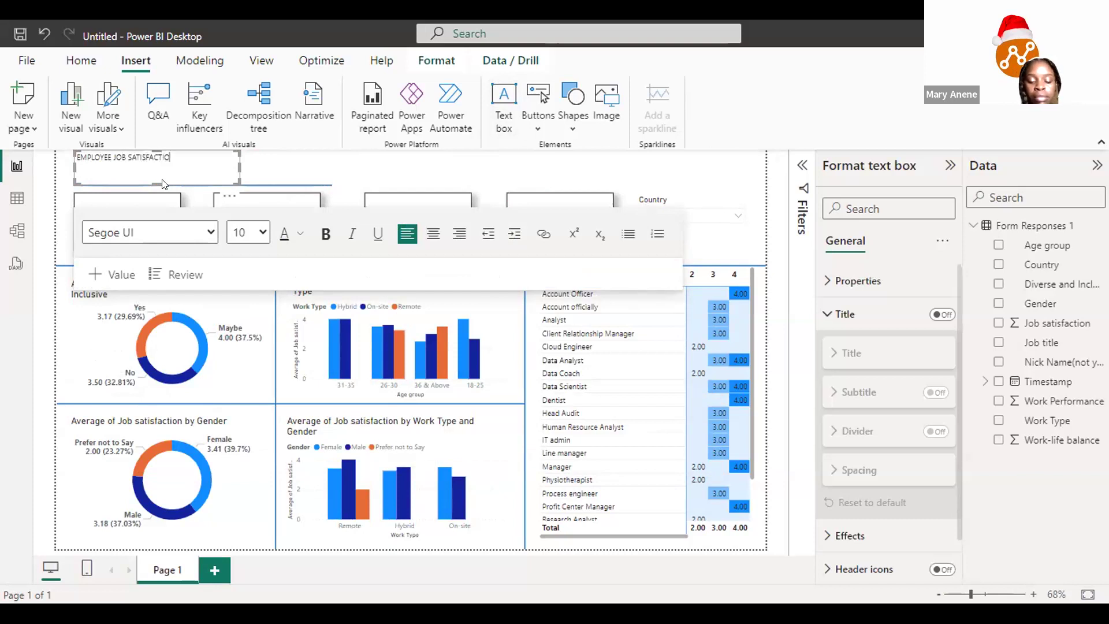
type("N ANALYSIS")
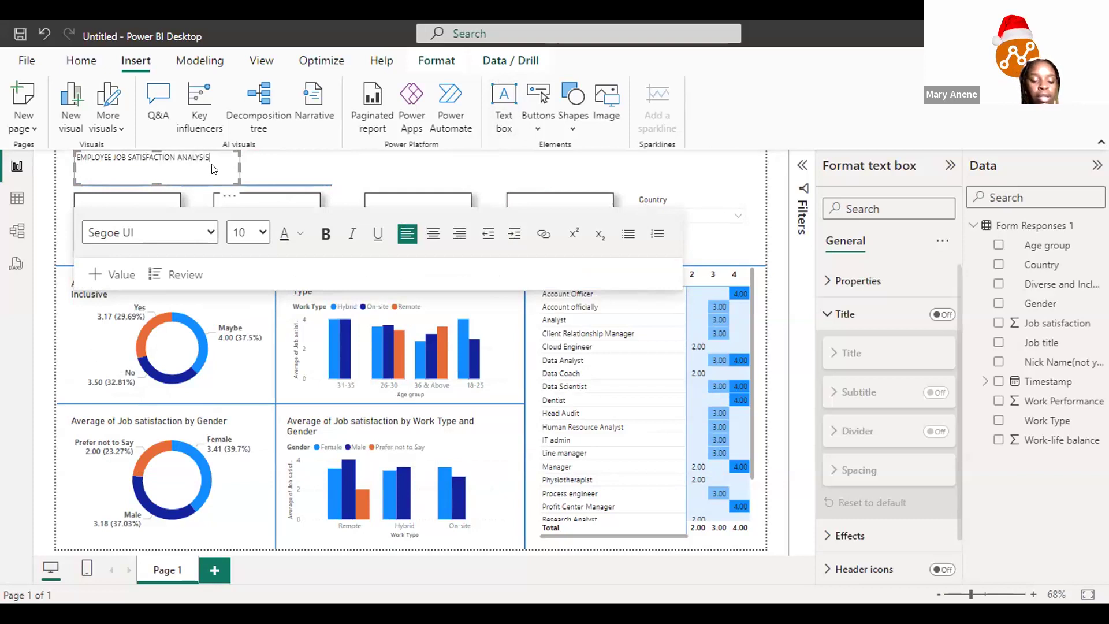
Step: Set the title's font size to 28 and stretch its text box and the line beneath it to the title's width
key("ctrl+a")
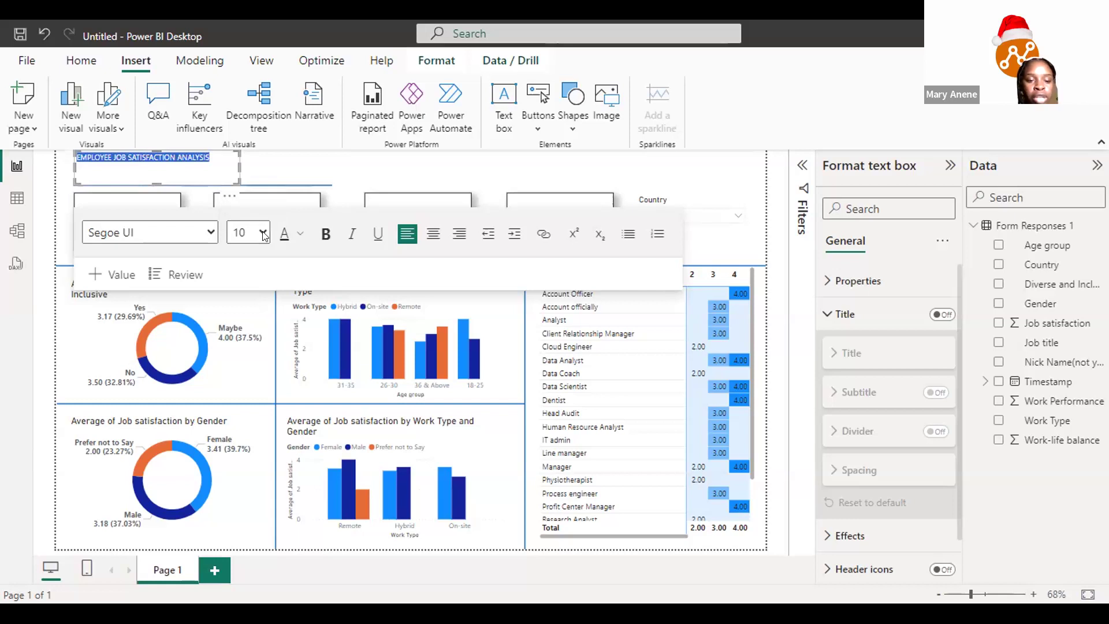
left_click(234, 165)
left_click_drag(234, 166, 474, 157)
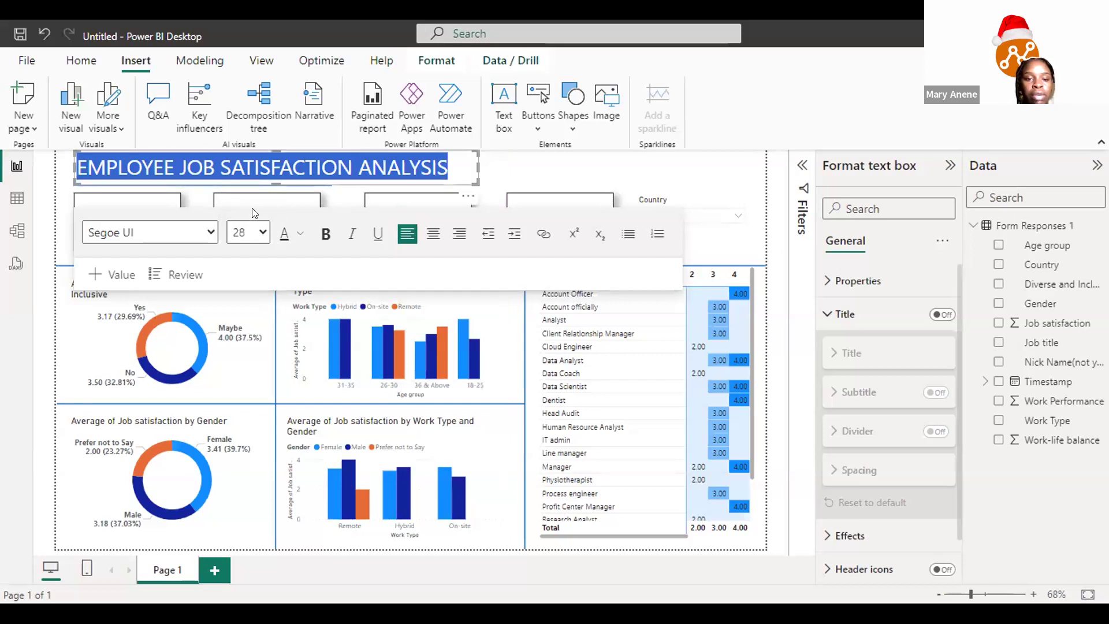
left_click(318, 182)
left_click_drag(324, 180, 464, 182)
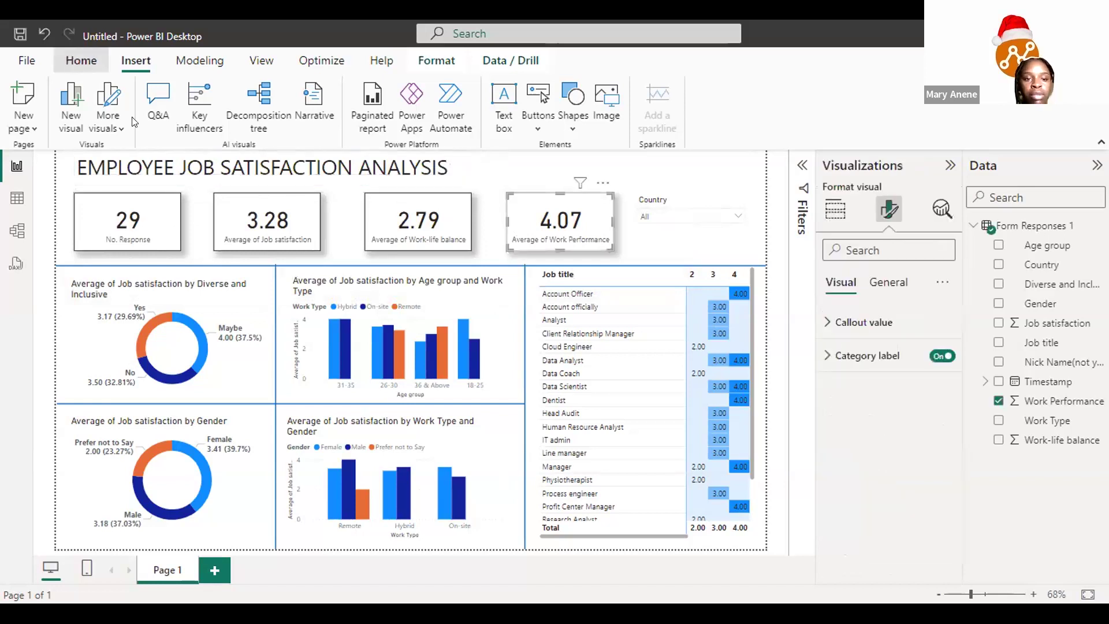
Step: Copy the Average of Work Performance card's border and shadow formatting onto the Country slicer with Format painter
left_click(81, 60)
left_click(72, 124)
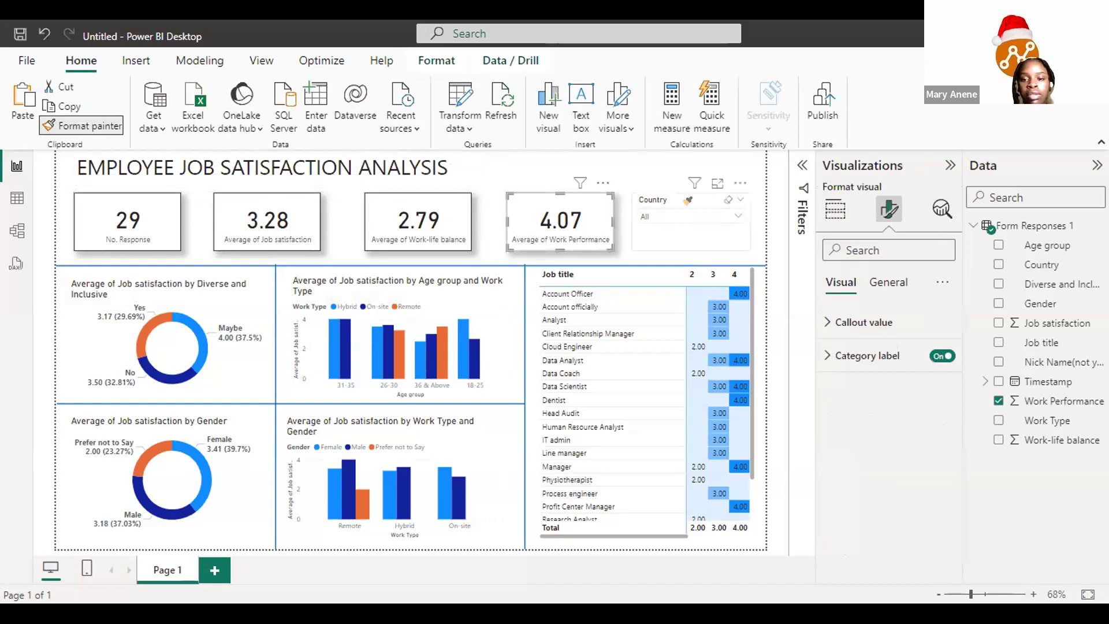
left_click(689, 200)
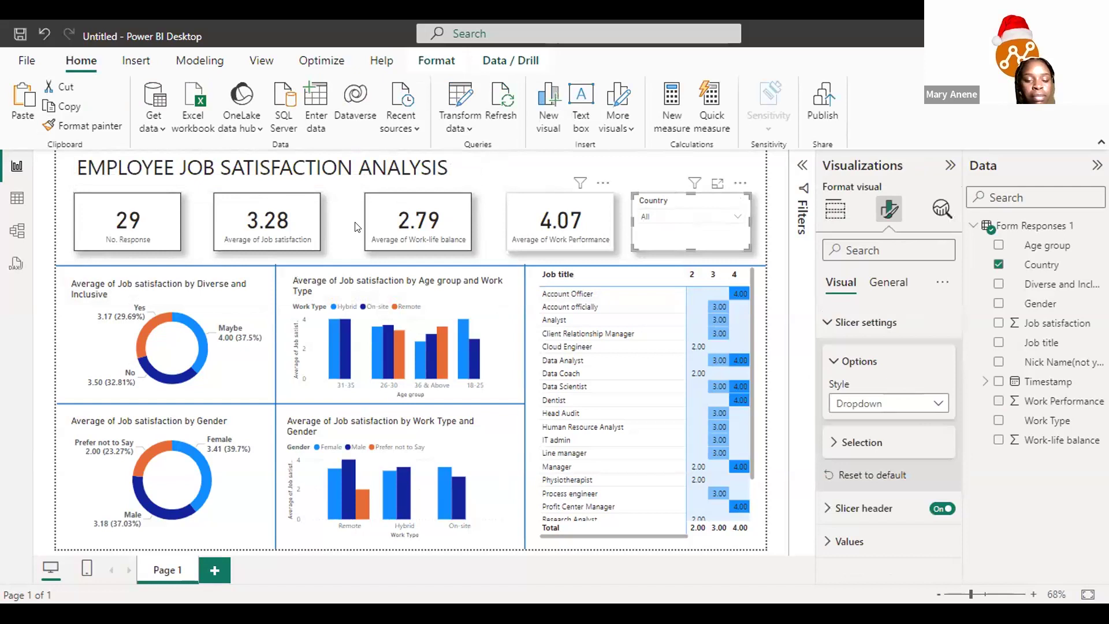
Step: Select the four cards together with the Country slicer and distribute them horizontally
left_click(436, 223, "ctrl")
left_click(229, 226, "ctrl")
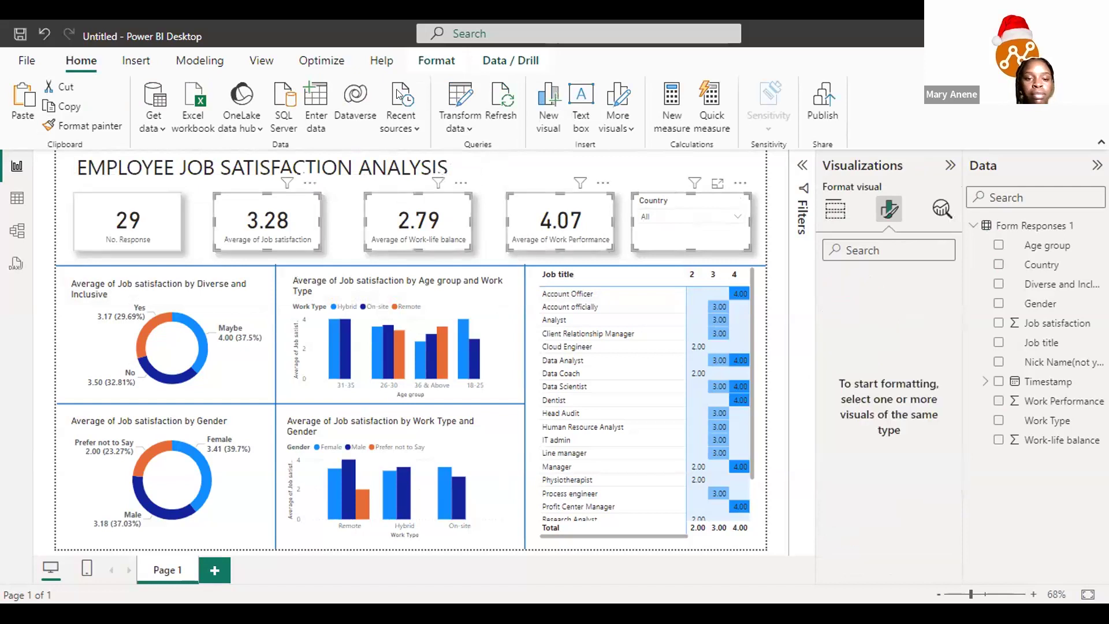
left_click(446, 64)
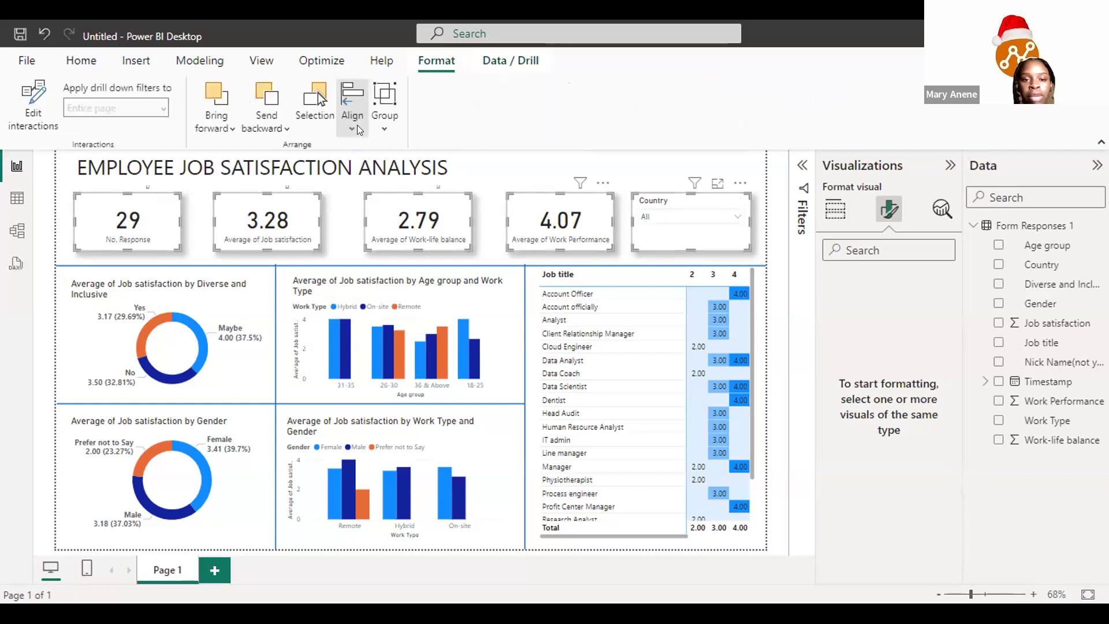
left_click(357, 125)
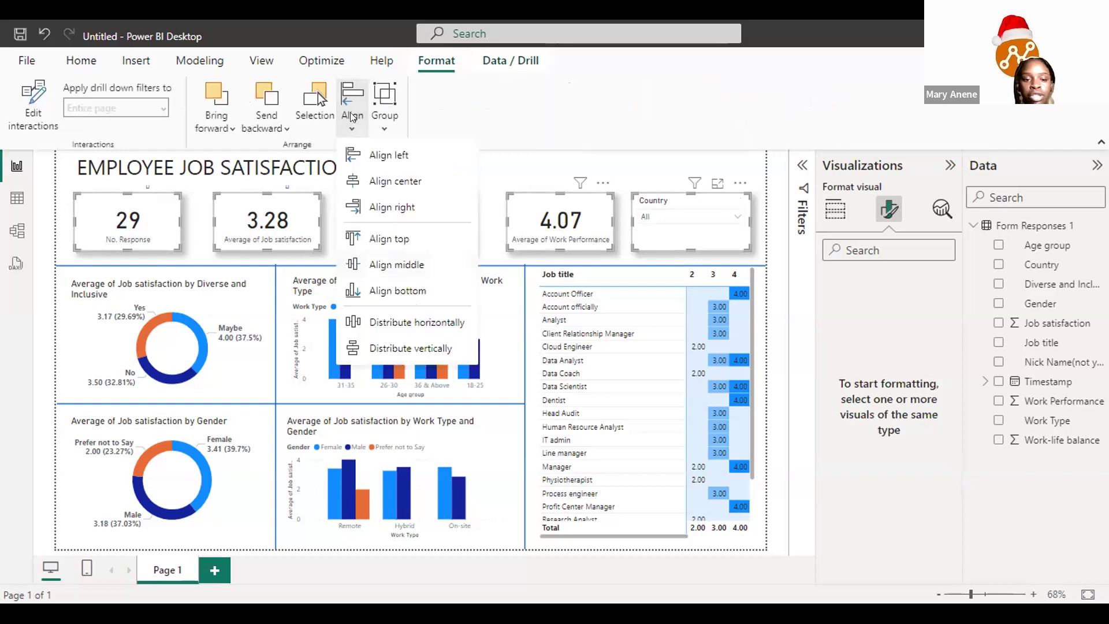
left_click(412, 322)
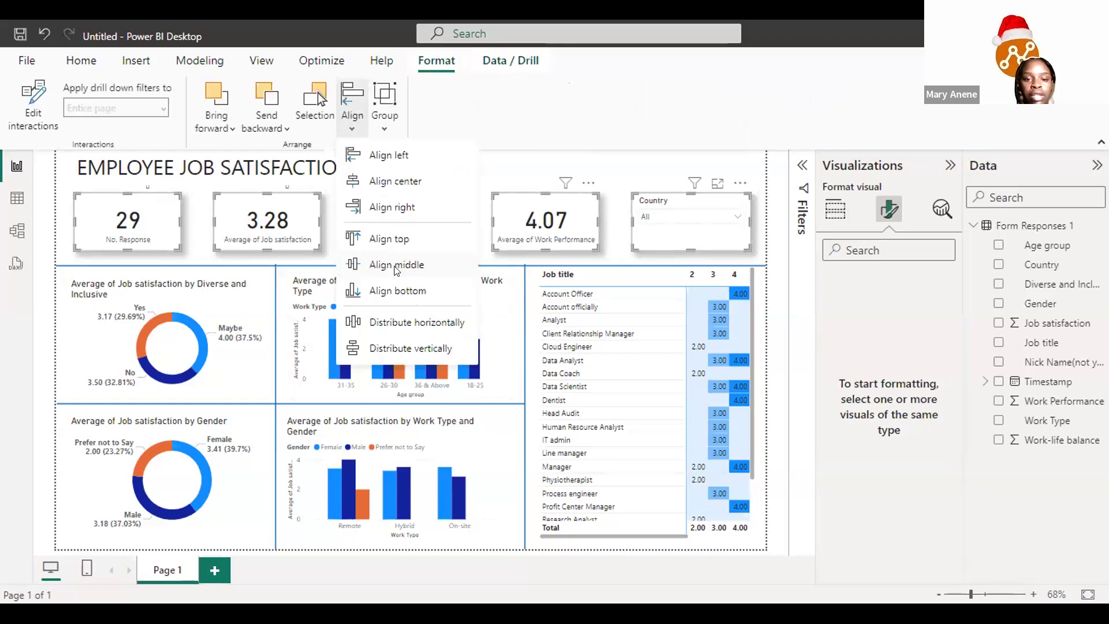
left_click(477, 220)
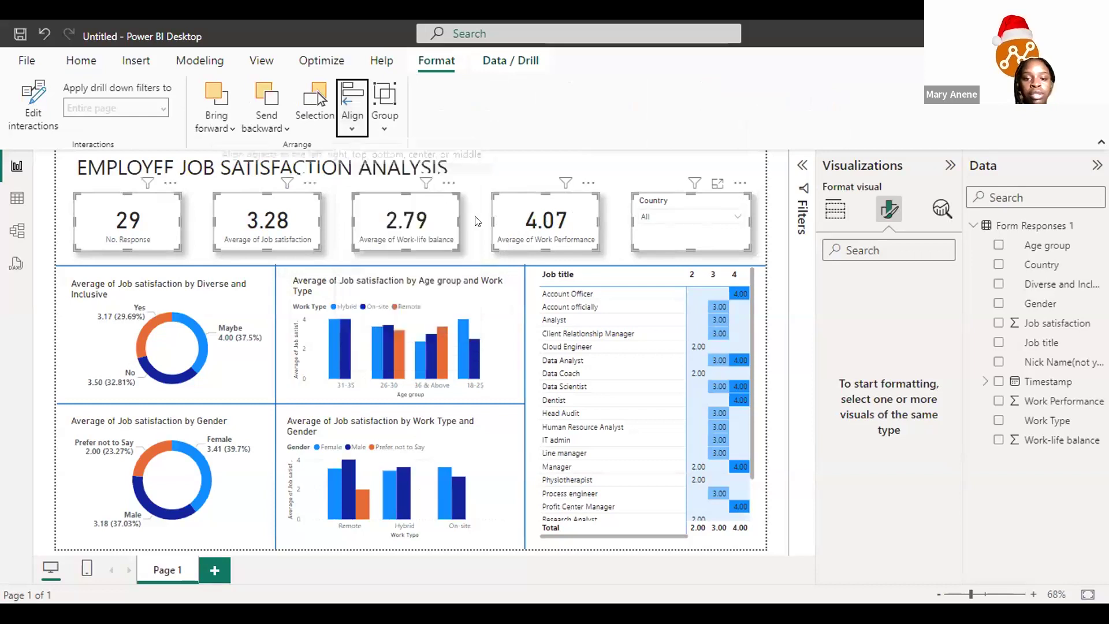
left_click(496, 167)
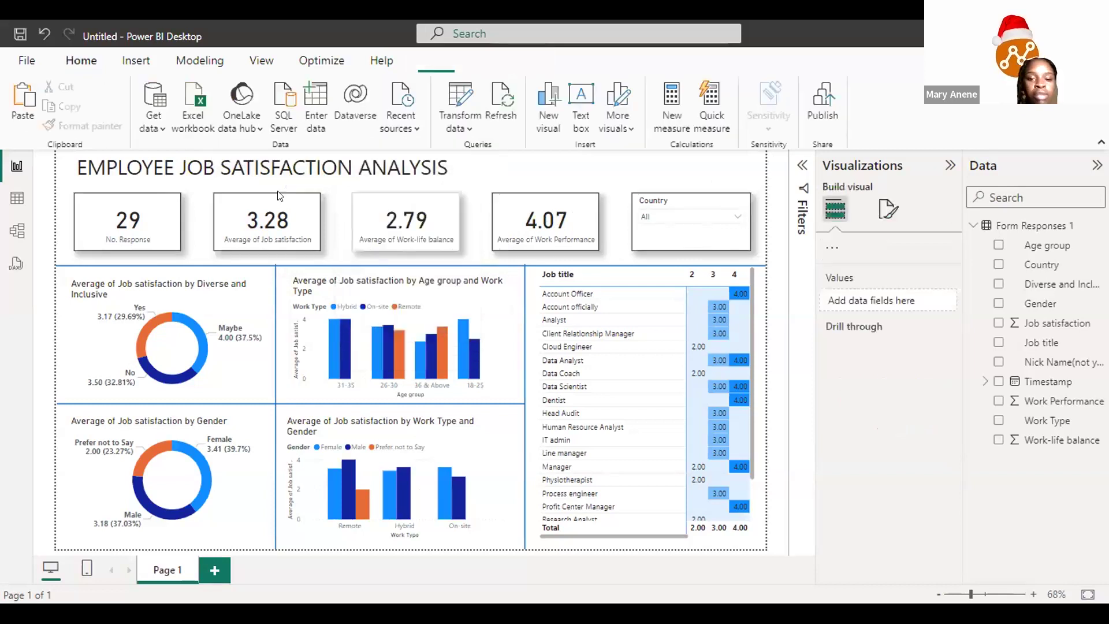
left_click(195, 186)
left_click(359, 156)
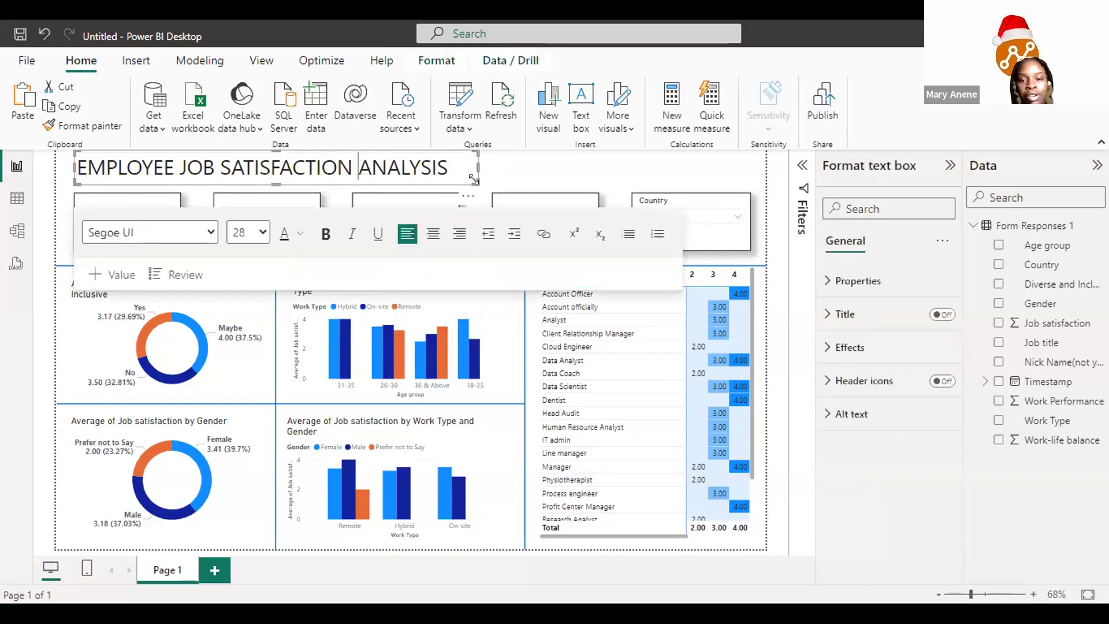
left_click(826, 341)
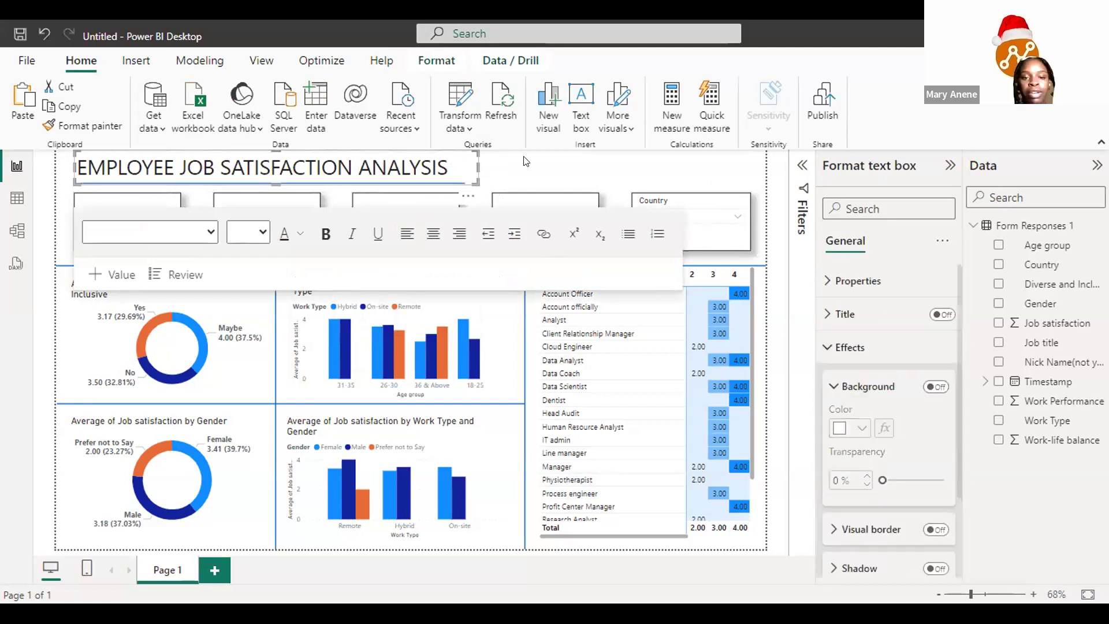
left_click(475, 169)
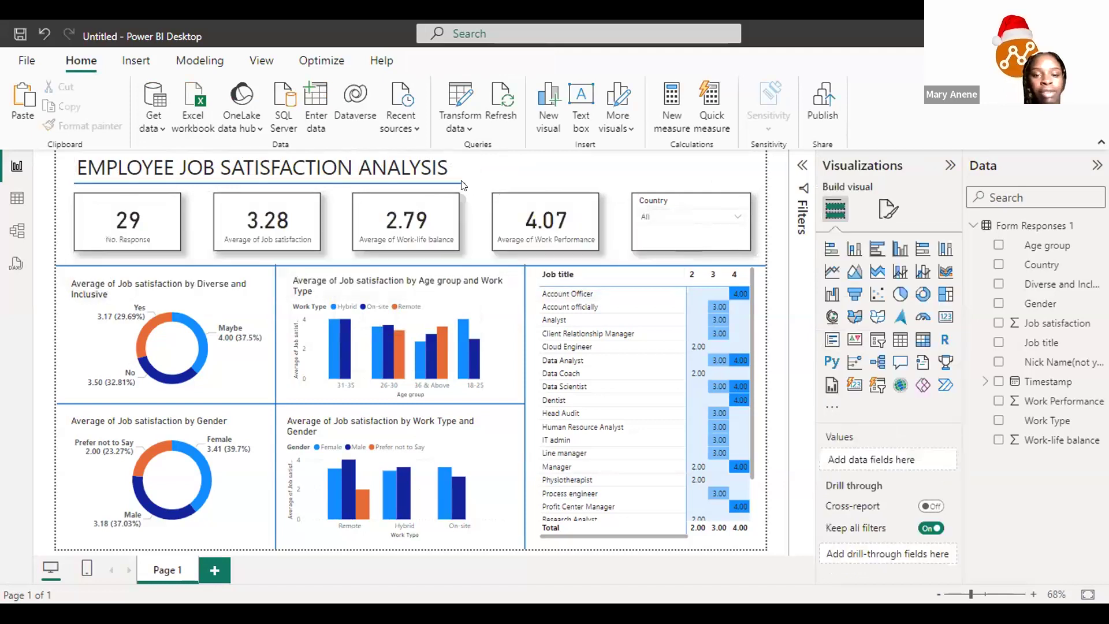
Step: Apply the built-in report theme with navy, bright blue and dark green data colors
left_click(135, 58)
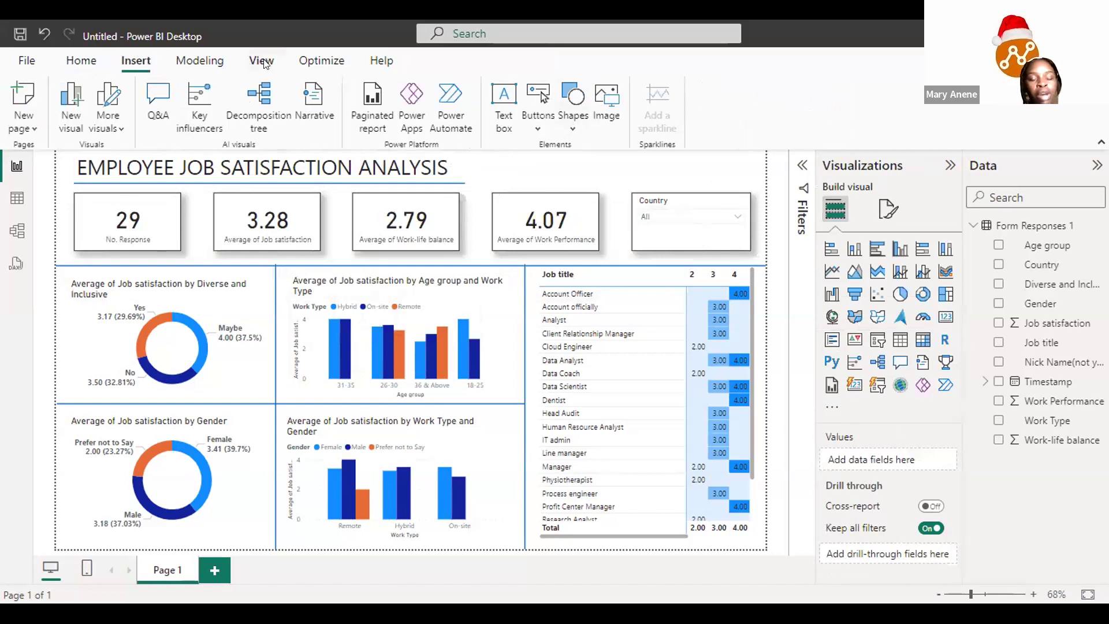
left_click(242, 61)
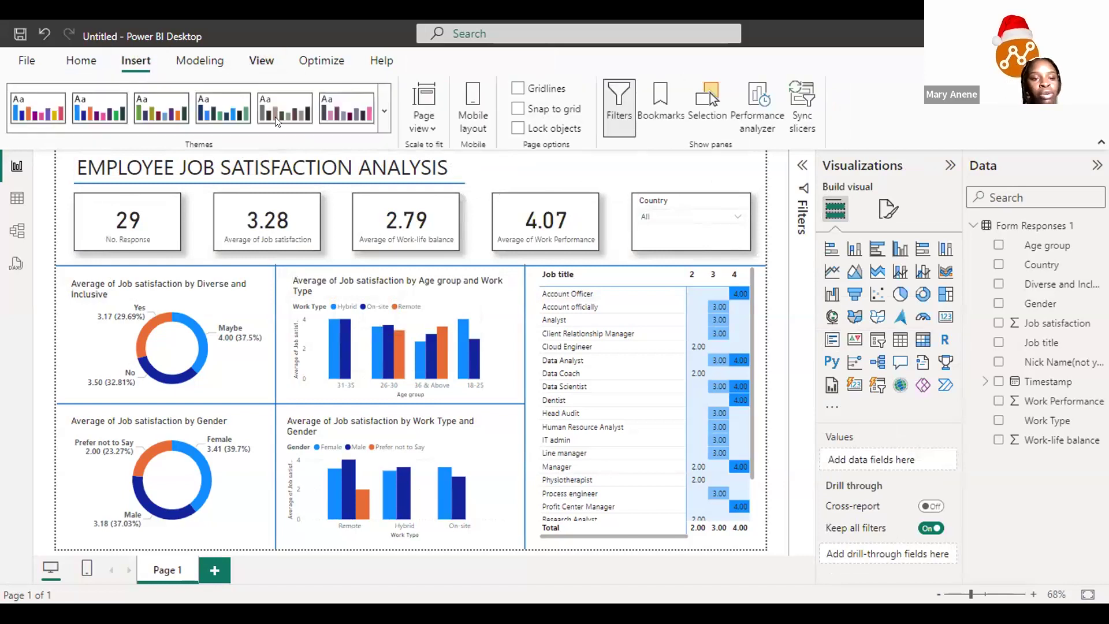
left_click(229, 110)
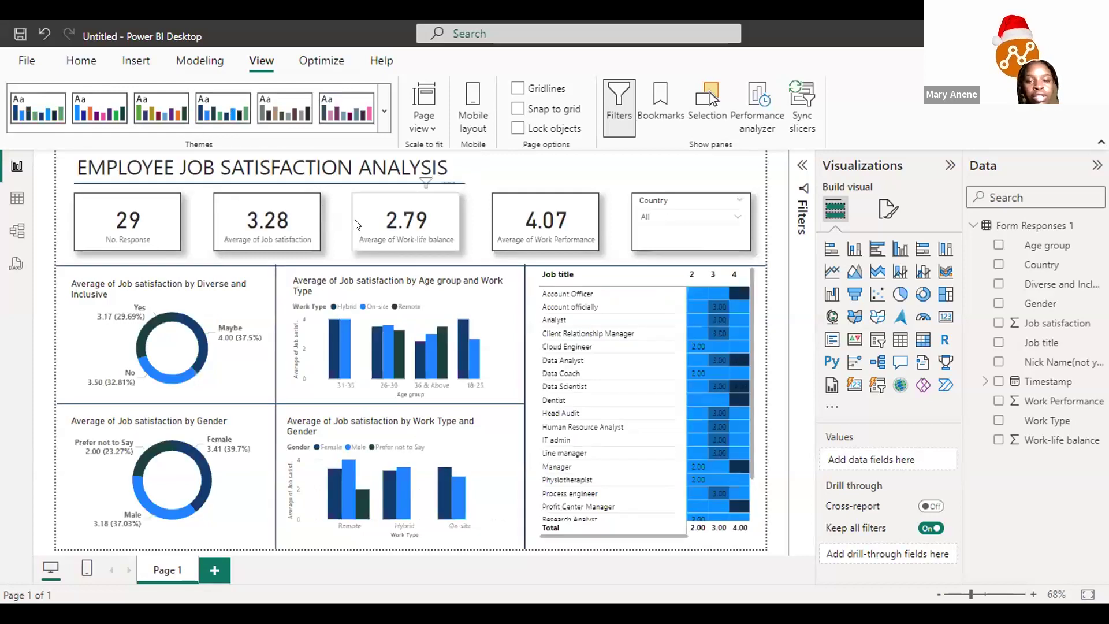
Step: Set the callout value color of all four cards to the theme's bright blue
left_click(149, 226)
left_click(267, 225, "ctrl")
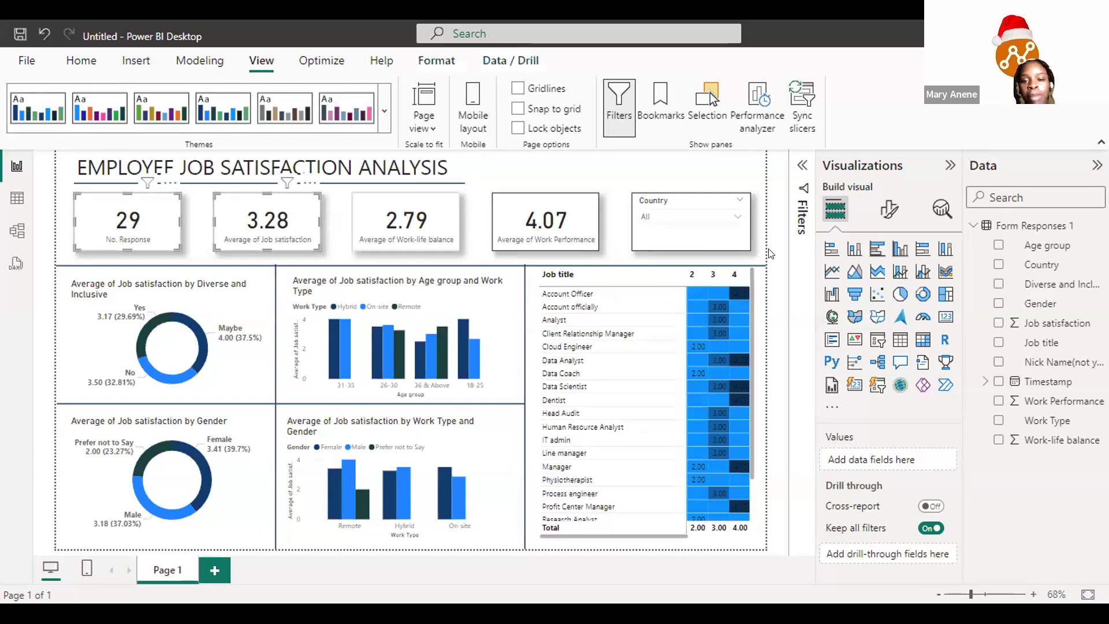
left_click(887, 212)
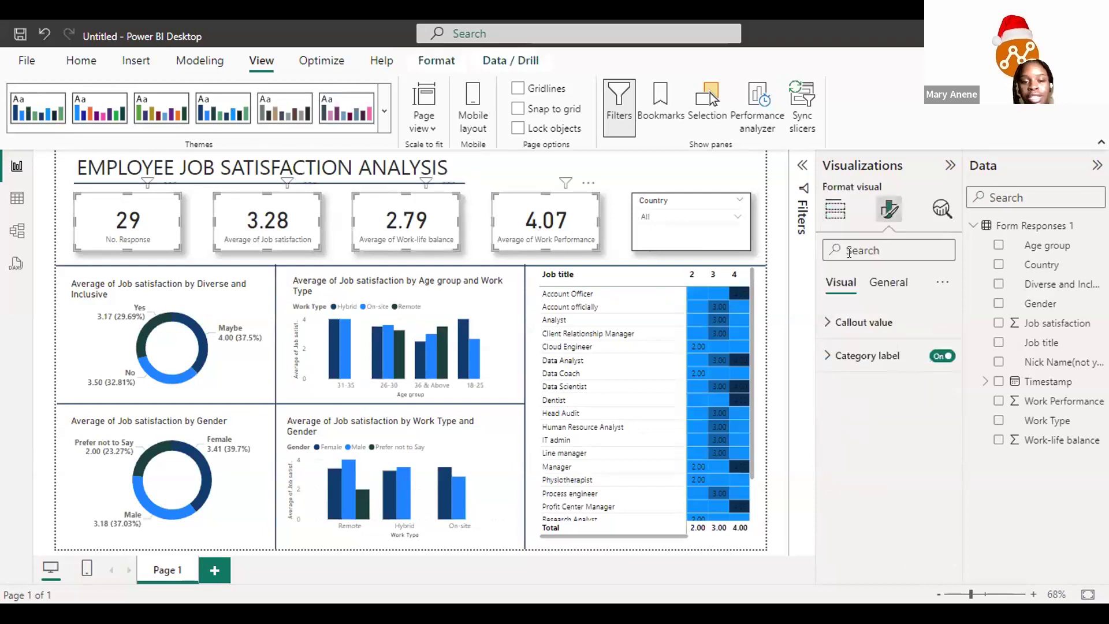
left_click(826, 325)
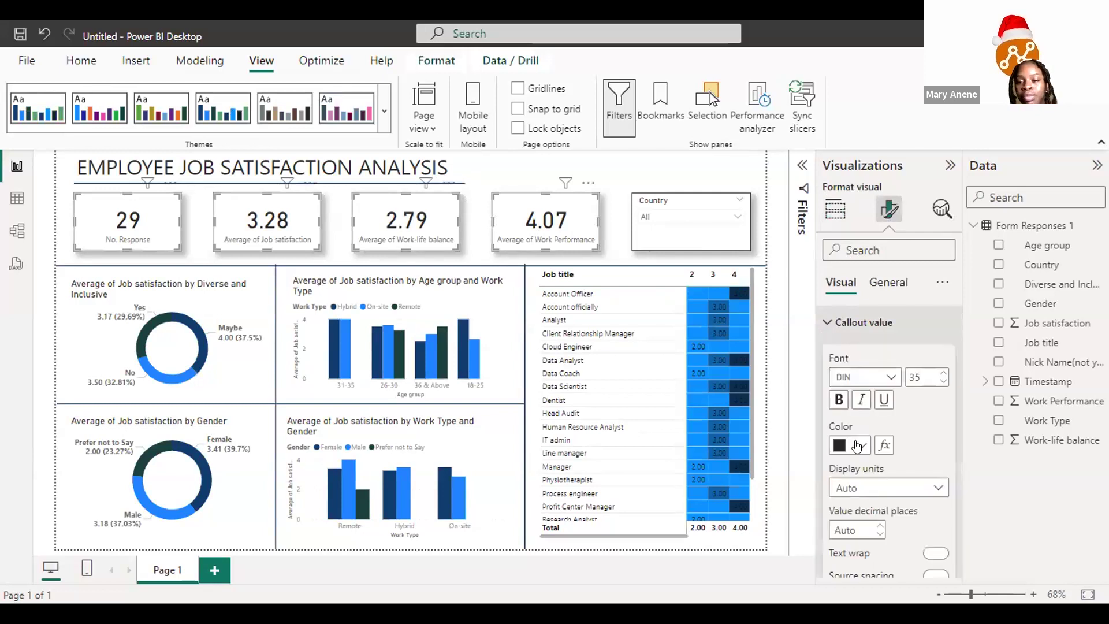
left_click(861, 444)
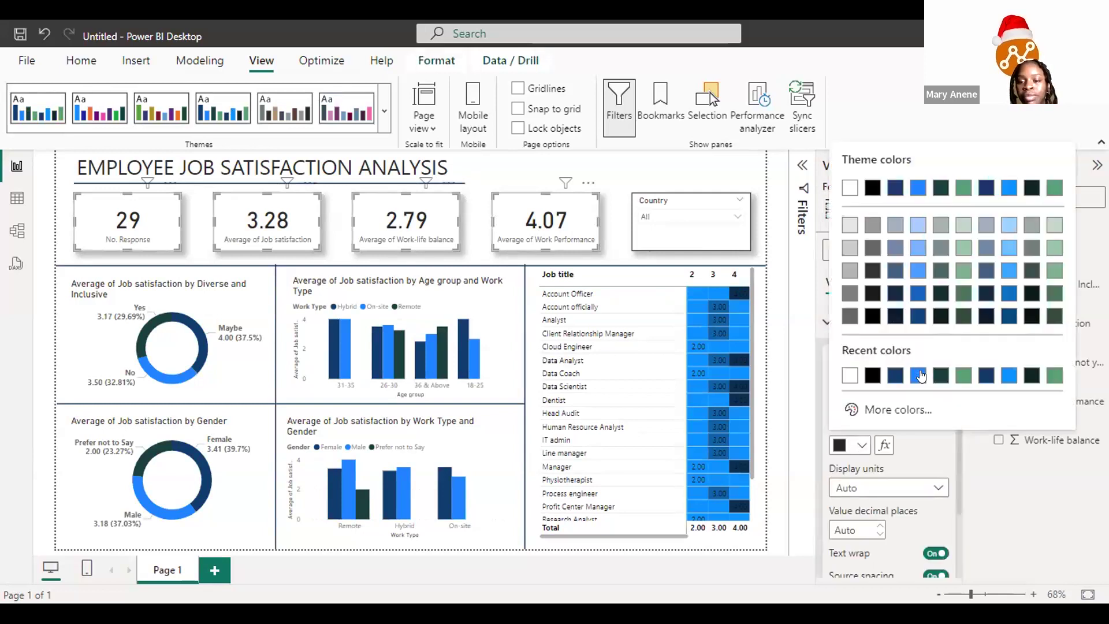
left_click(920, 376)
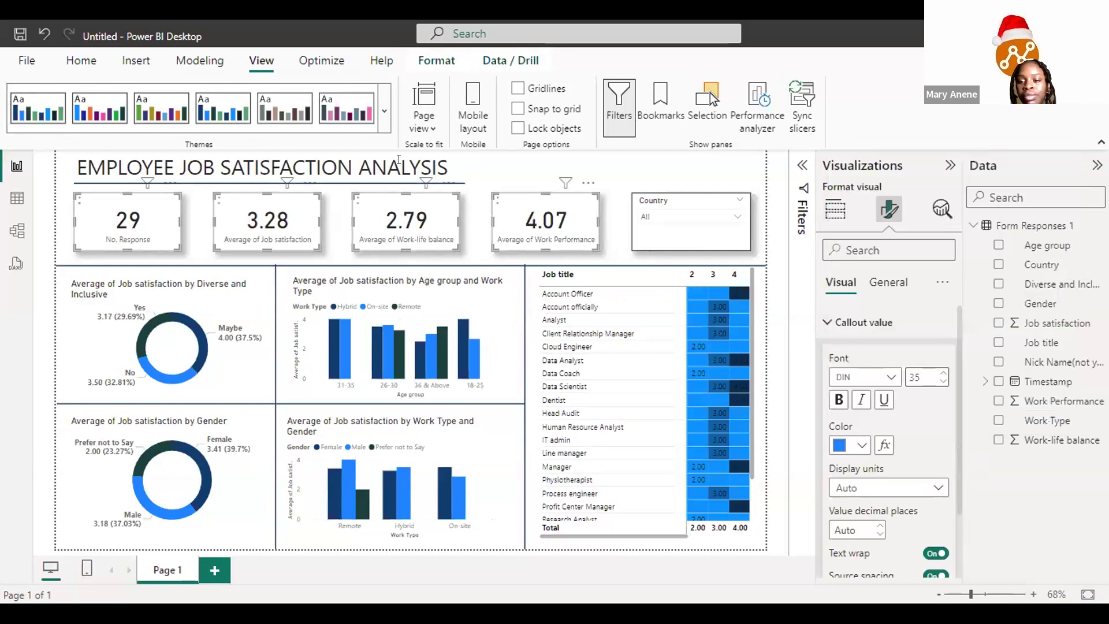
Step: Color the whole title text EMPLOYEE JOB SATISFACTION ANALYSIS in the theme's bright blue
left_click(398, 160)
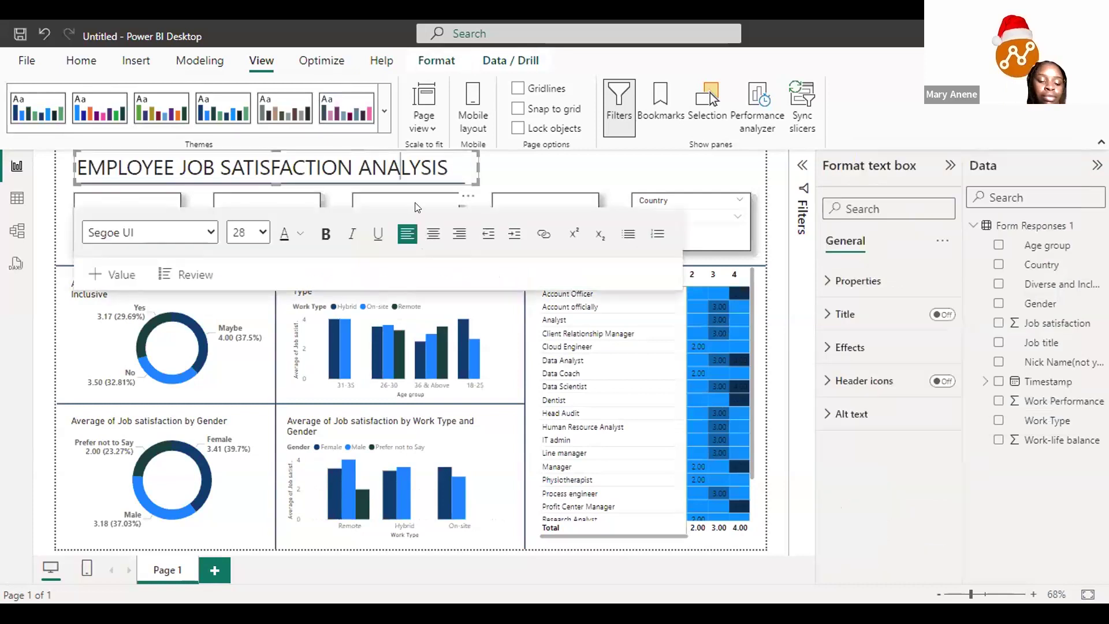
key("ctrl+a")
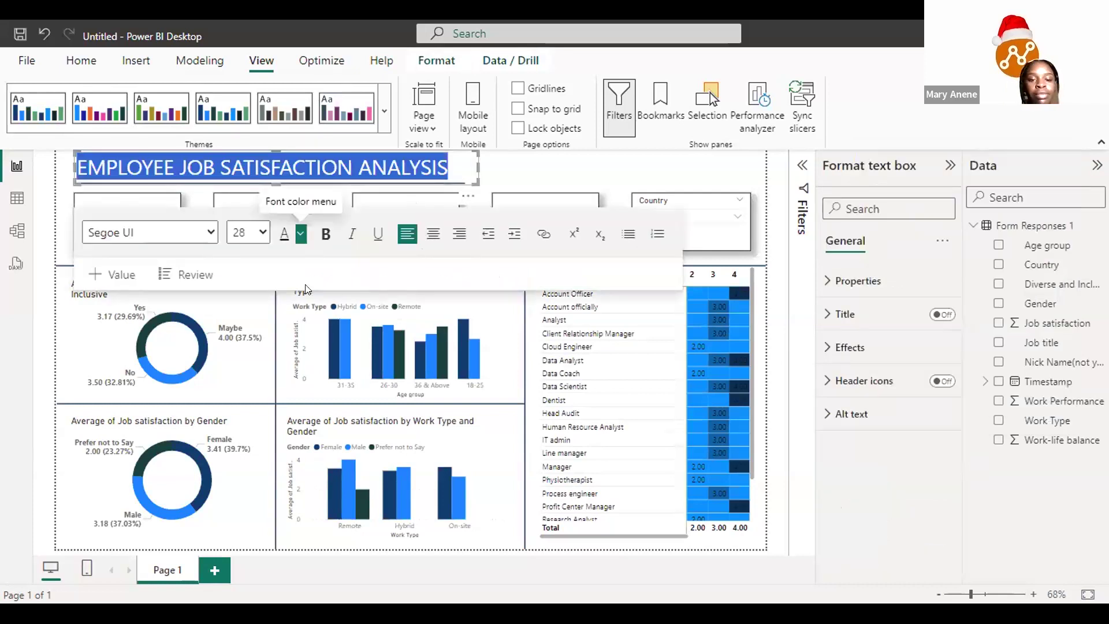
left_click(300, 234)
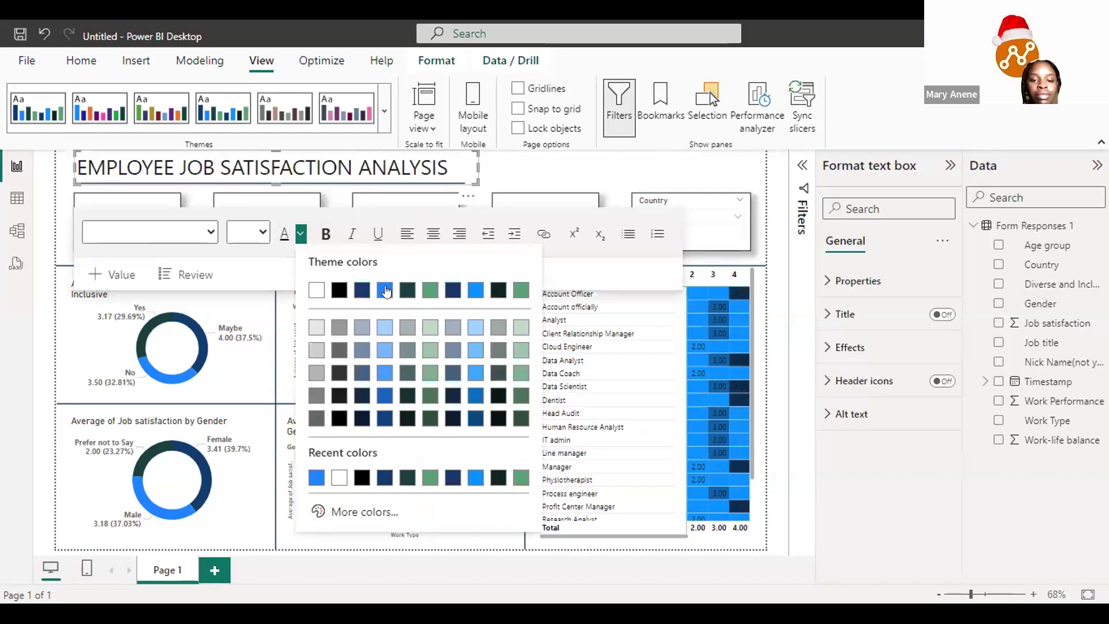
Step: Set the Country slicer's header text to bright blue and its font size to 14
left_click(668, 202)
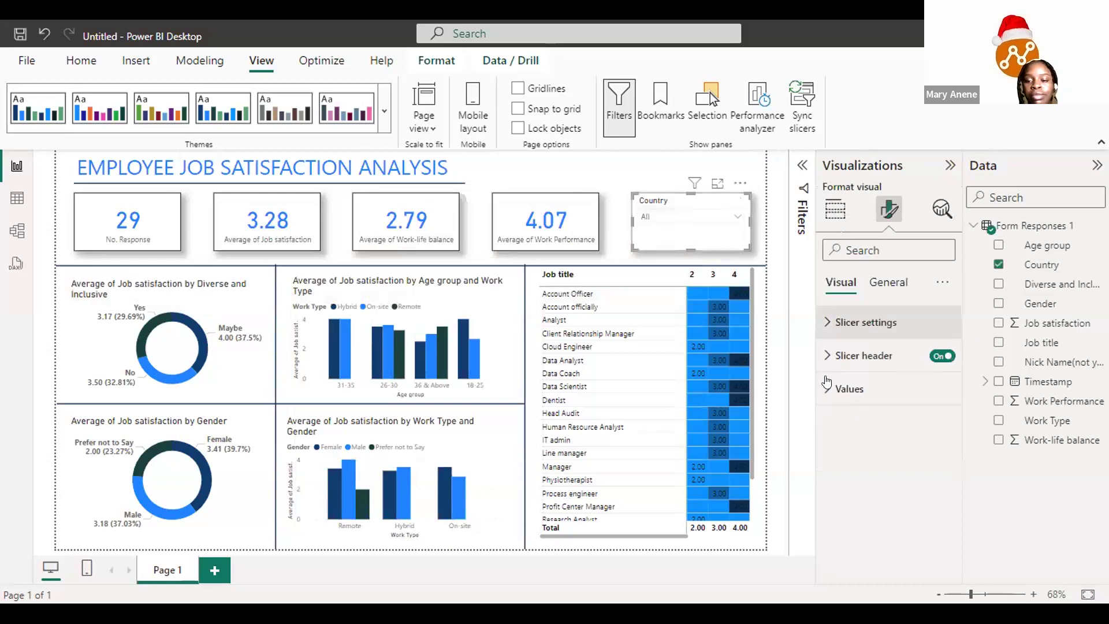
left_click(854, 355)
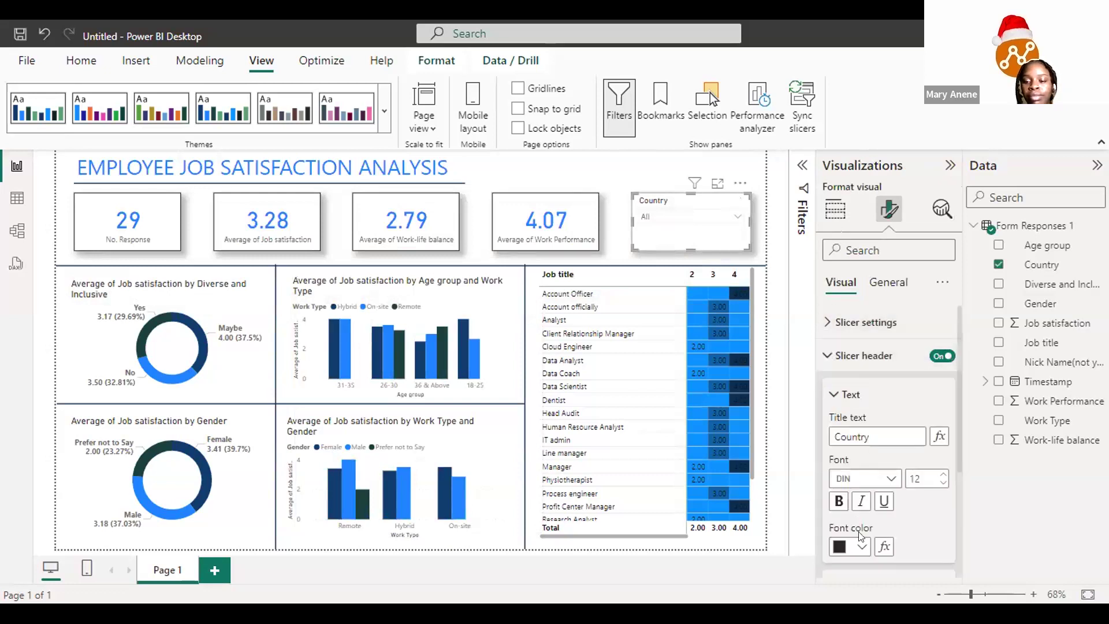
left_click(861, 545)
left_click(943, 474)
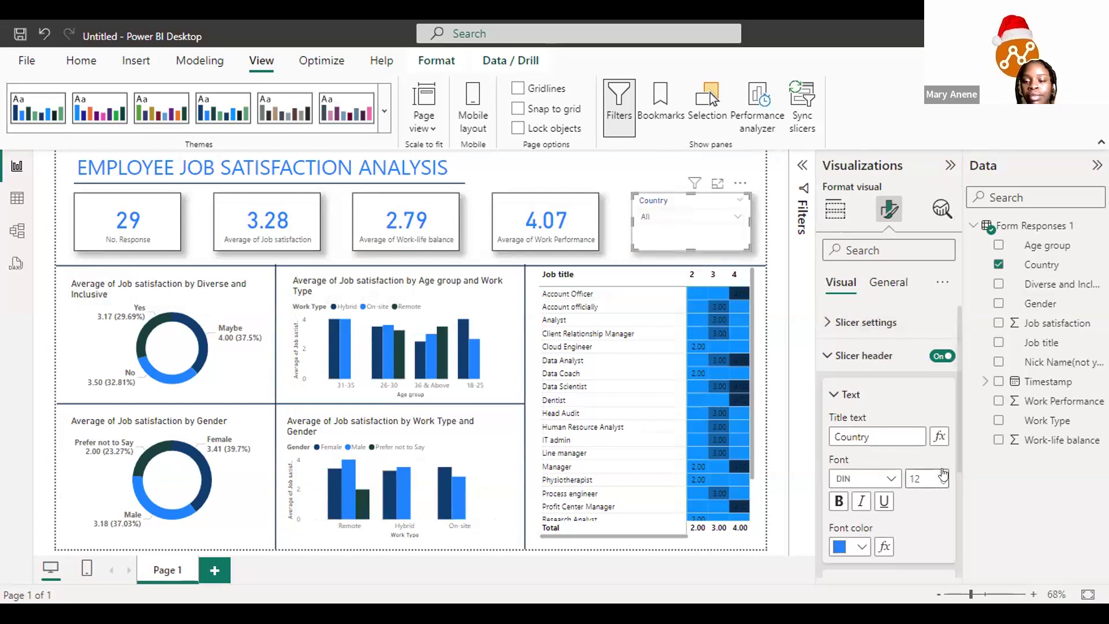
double_click(942, 474)
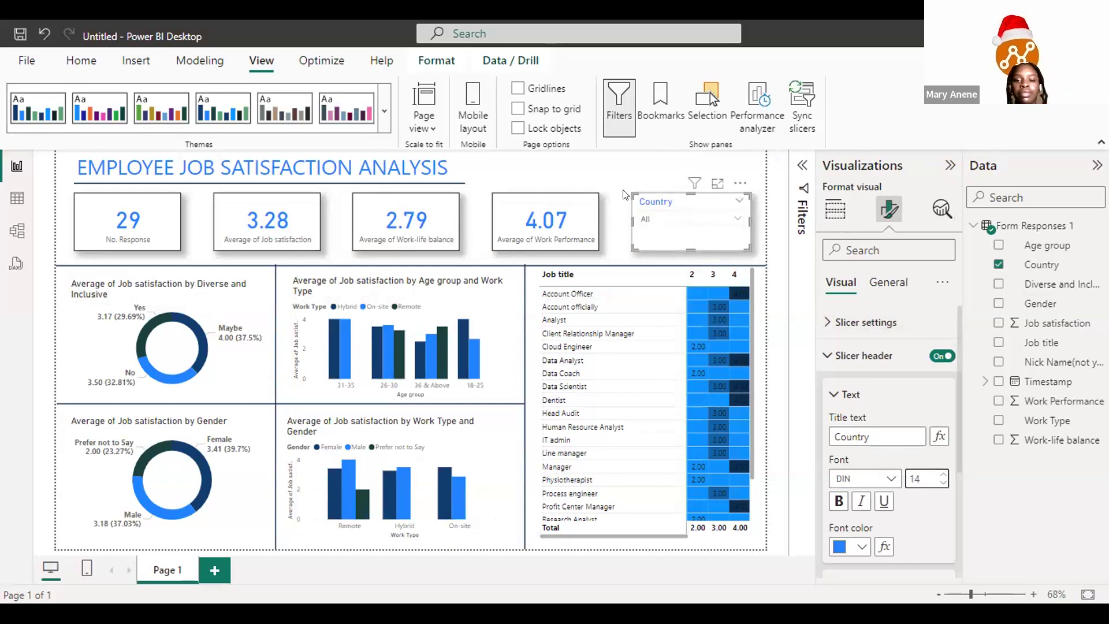
left_click(625, 194)
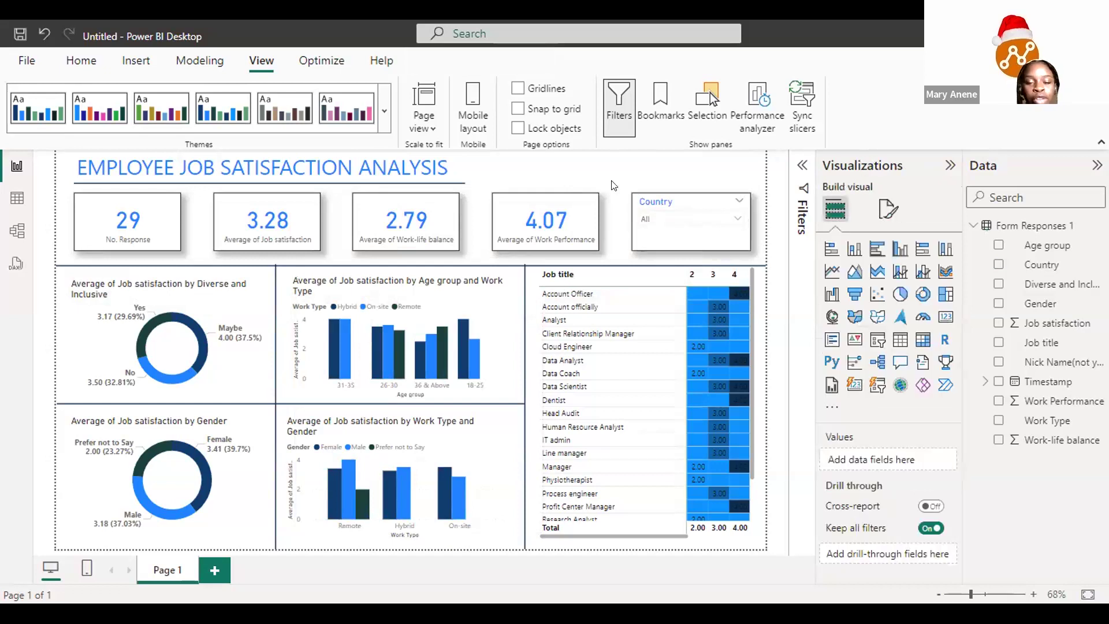
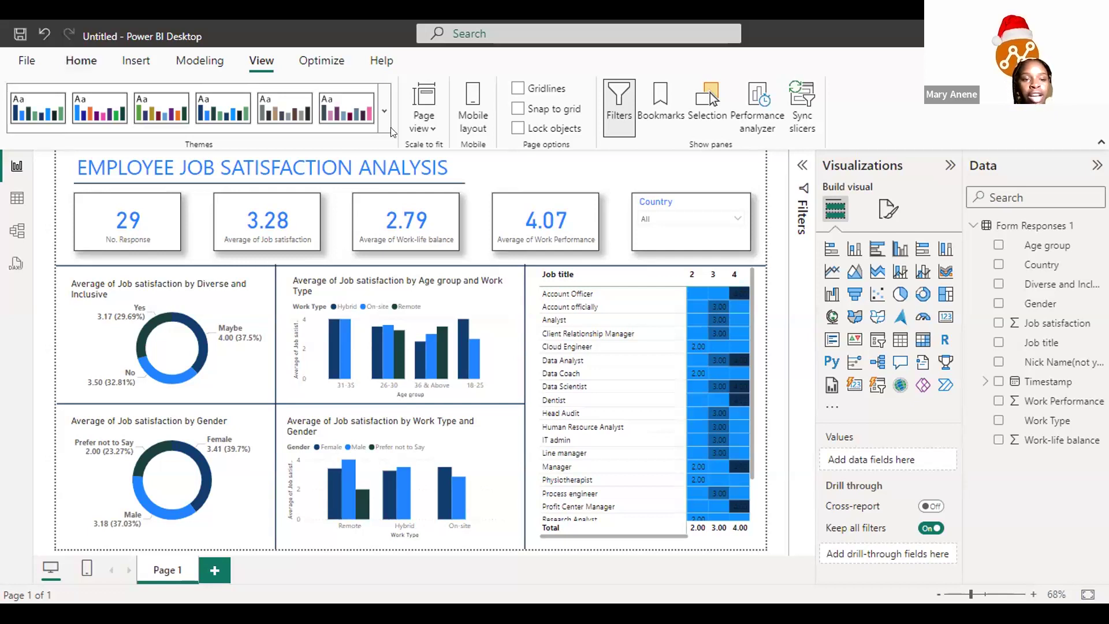
Step: Refresh the report's data from its source
left_click(81, 61)
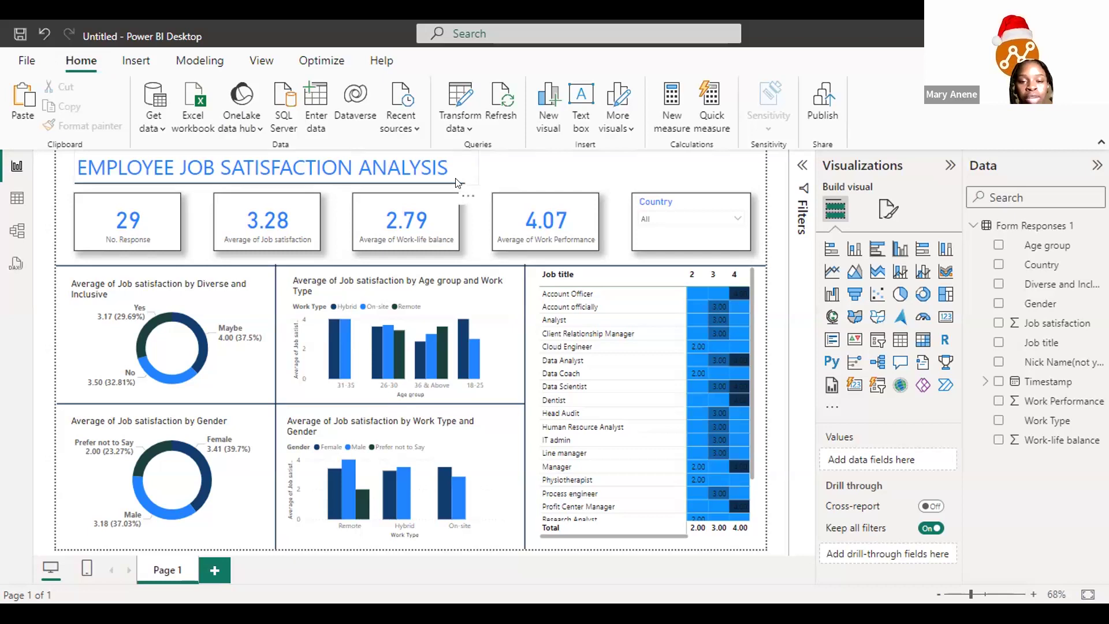
left_click(510, 172)
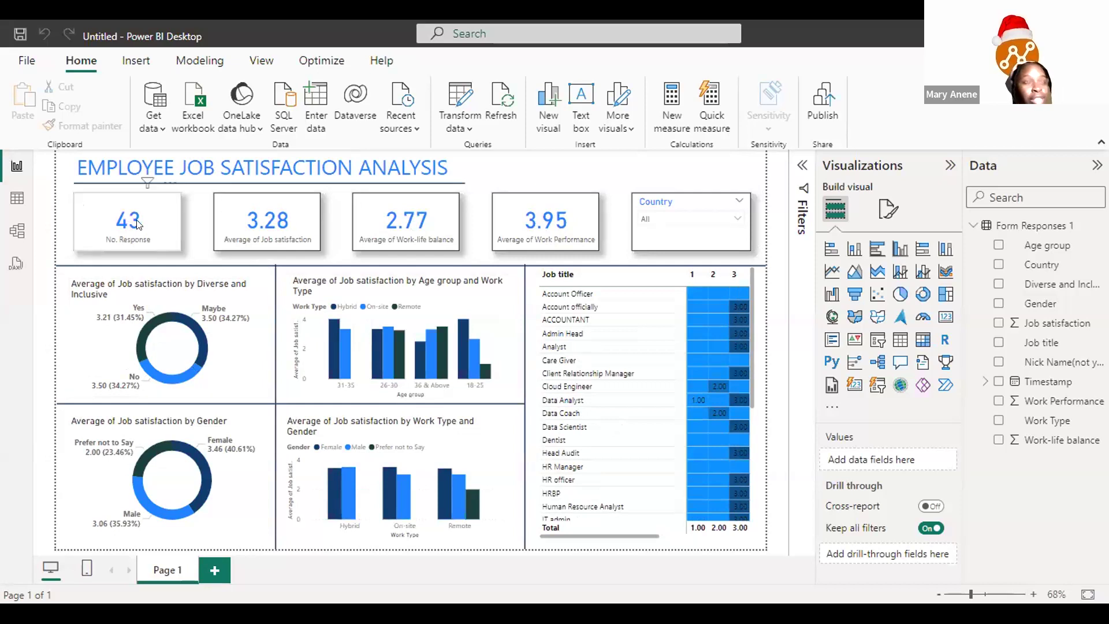
Step: Filter the report to Canada with the Country slicer and collapse its list
left_click(705, 221)
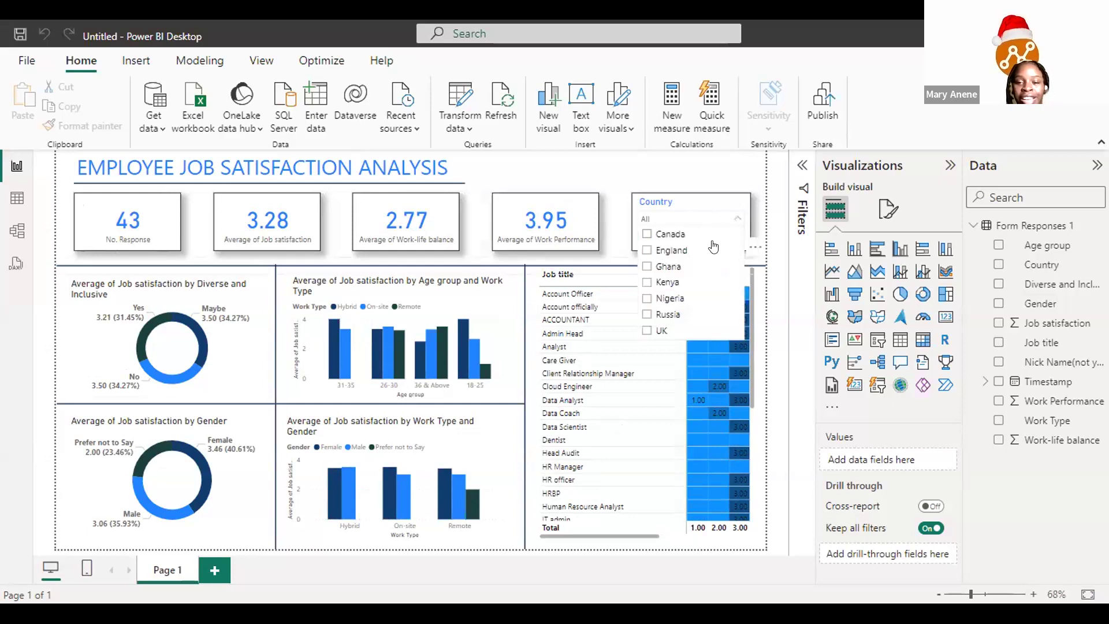
left_click(646, 235)
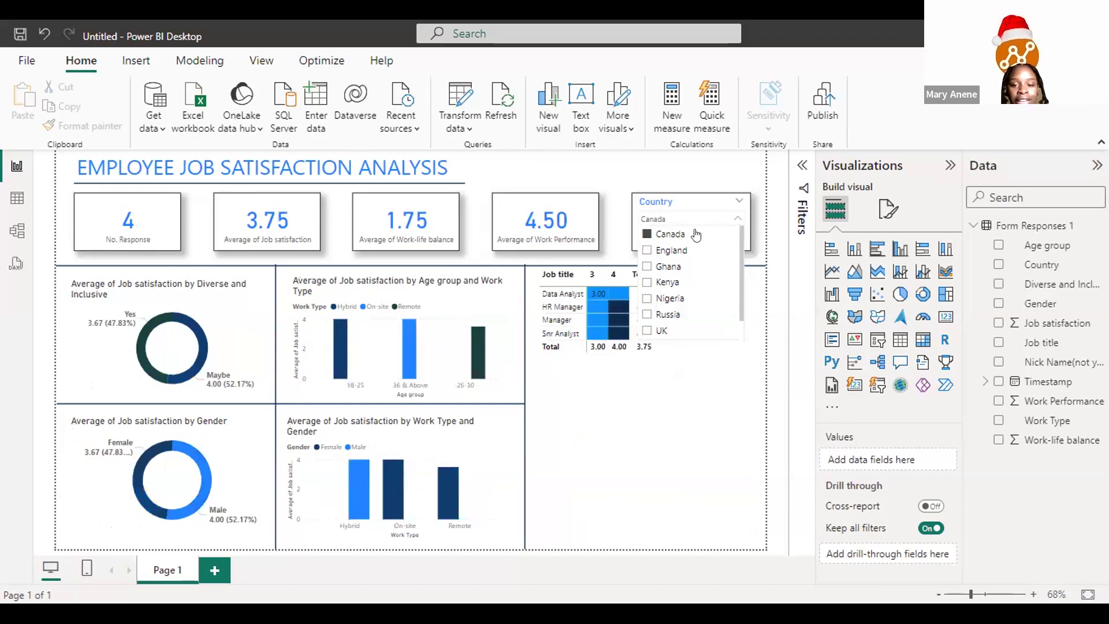
left_click(732, 222)
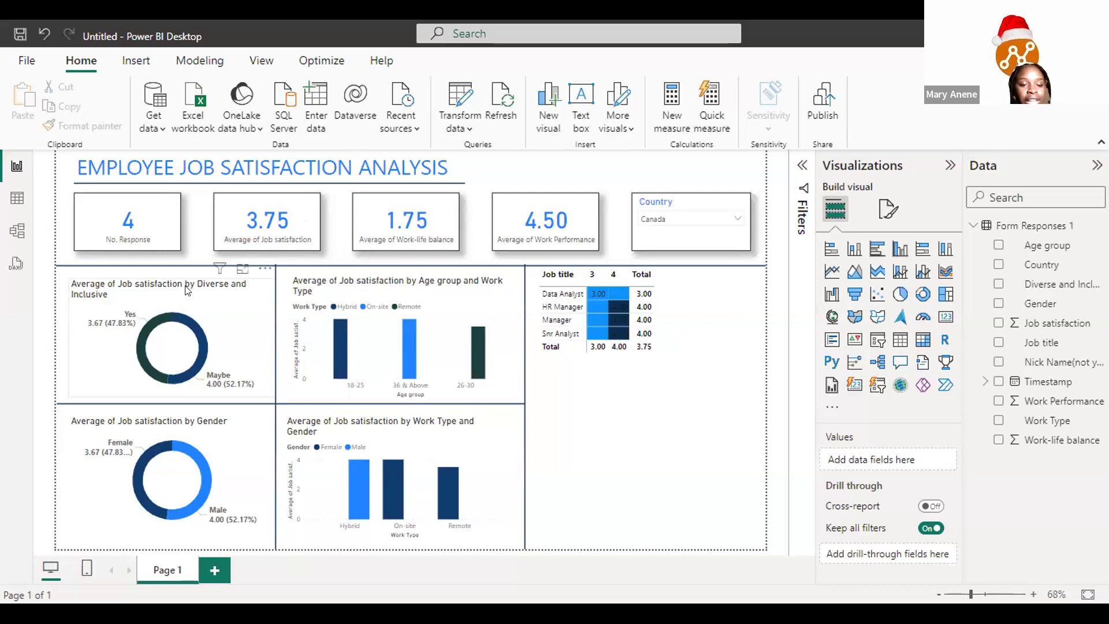
Step: Examine the Canada values in the Diverse and Inclusive donut and the age group and work type column chart
mouse_move(184, 376)
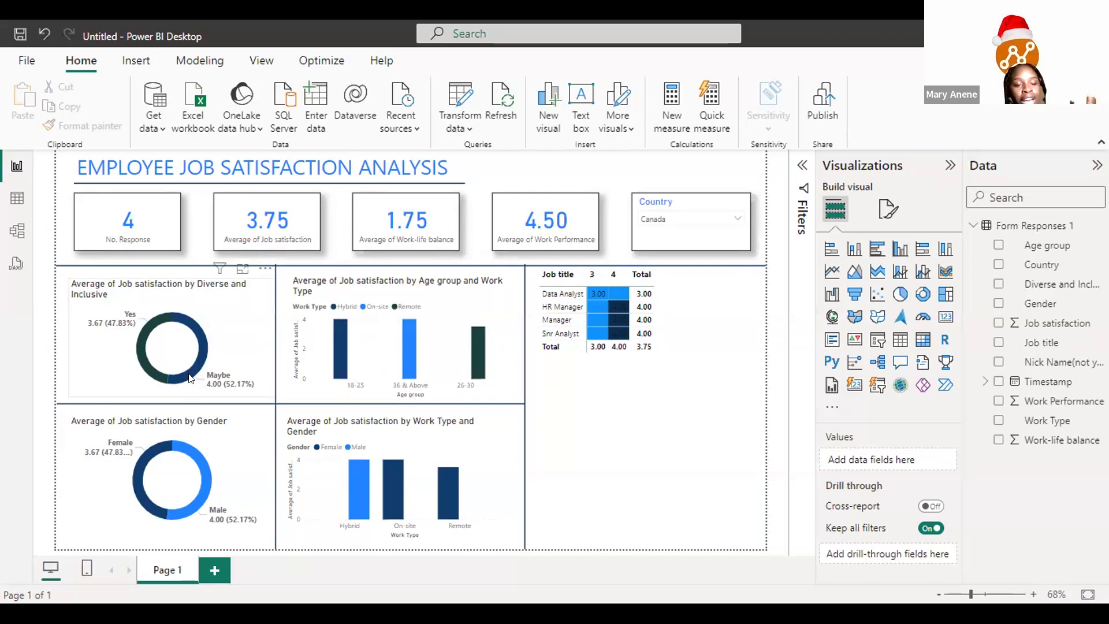
mouse_move(146, 339)
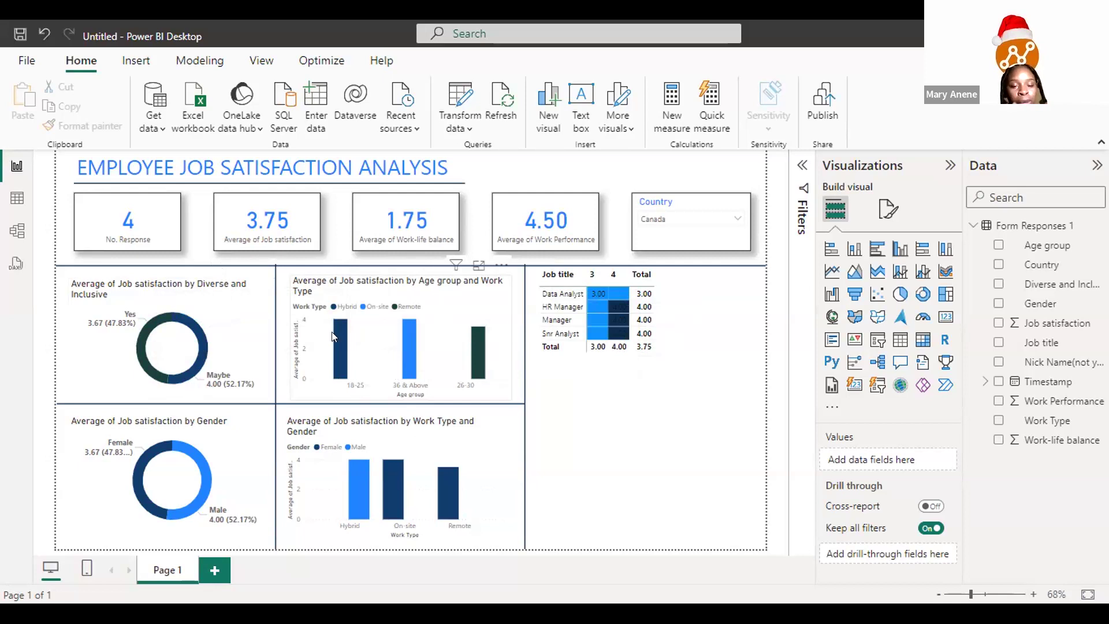
mouse_move(335, 329)
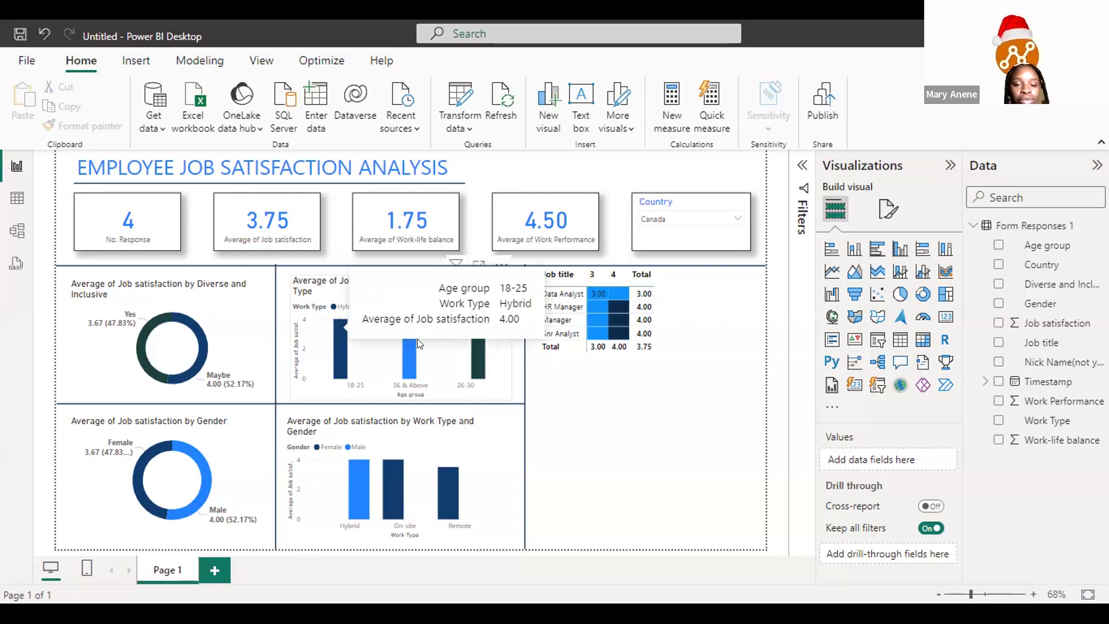
mouse_move(408, 336)
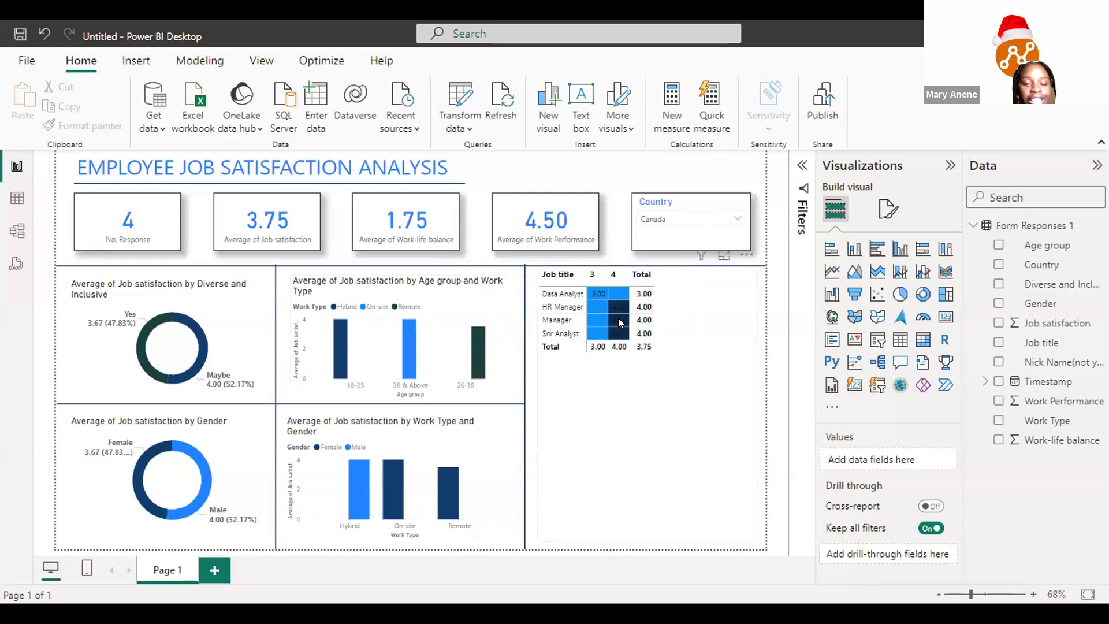
Step: Filter the report to Ghana with the Country slicer and collapse its list to view the results
left_click(736, 220)
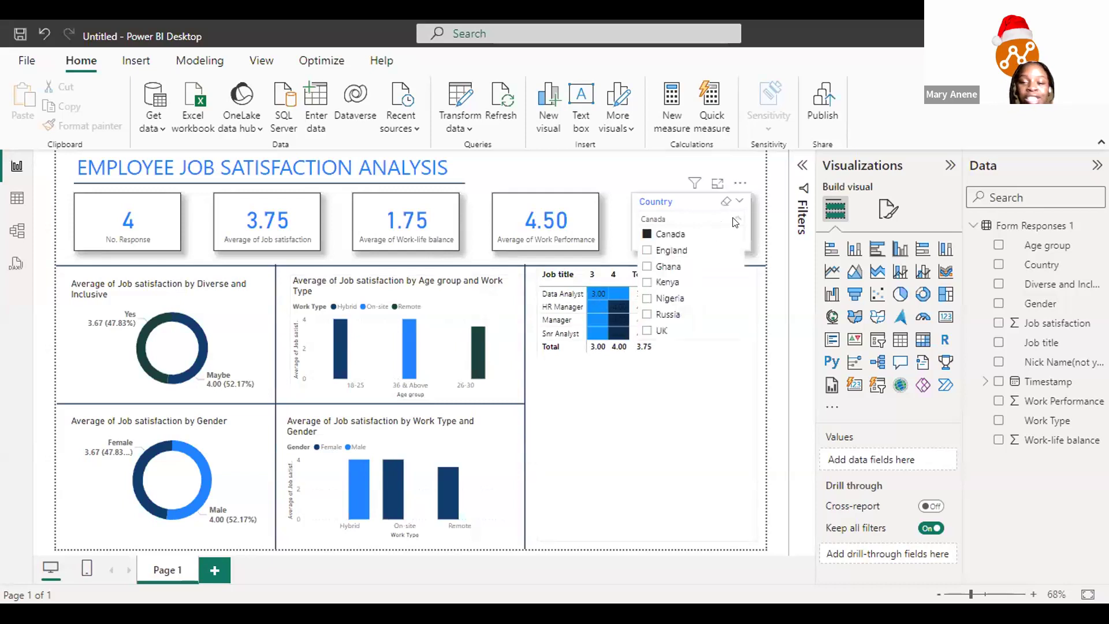
left_click(646, 268)
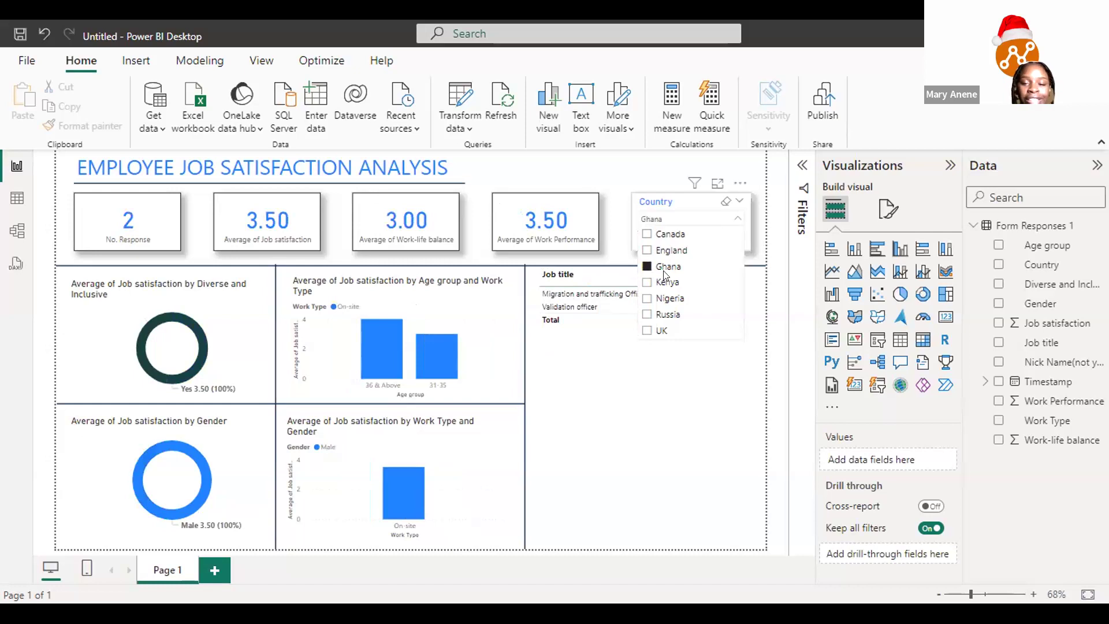
left_click(623, 331)
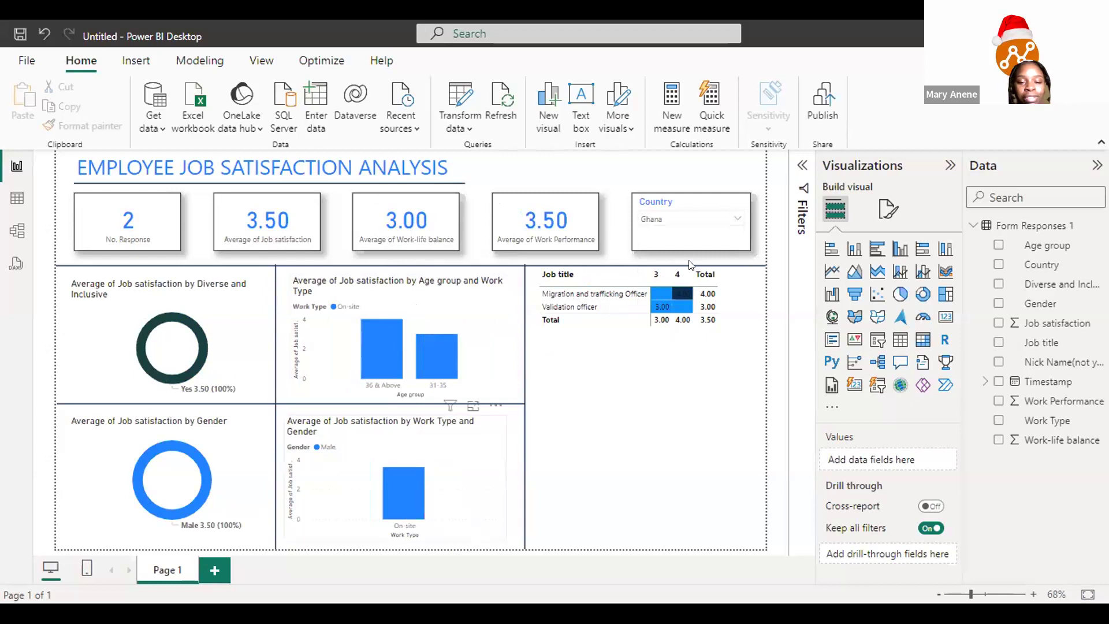
Step: View the report's results for Kenya, followed by Nigeria, using the Country slicer
left_click(743, 219)
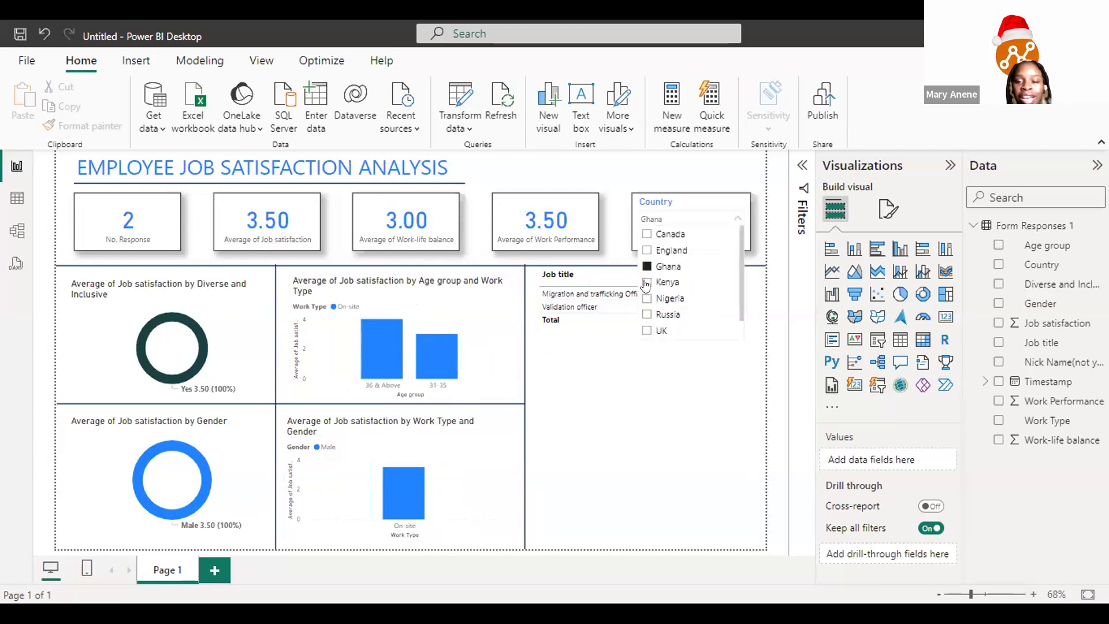
left_click(646, 283)
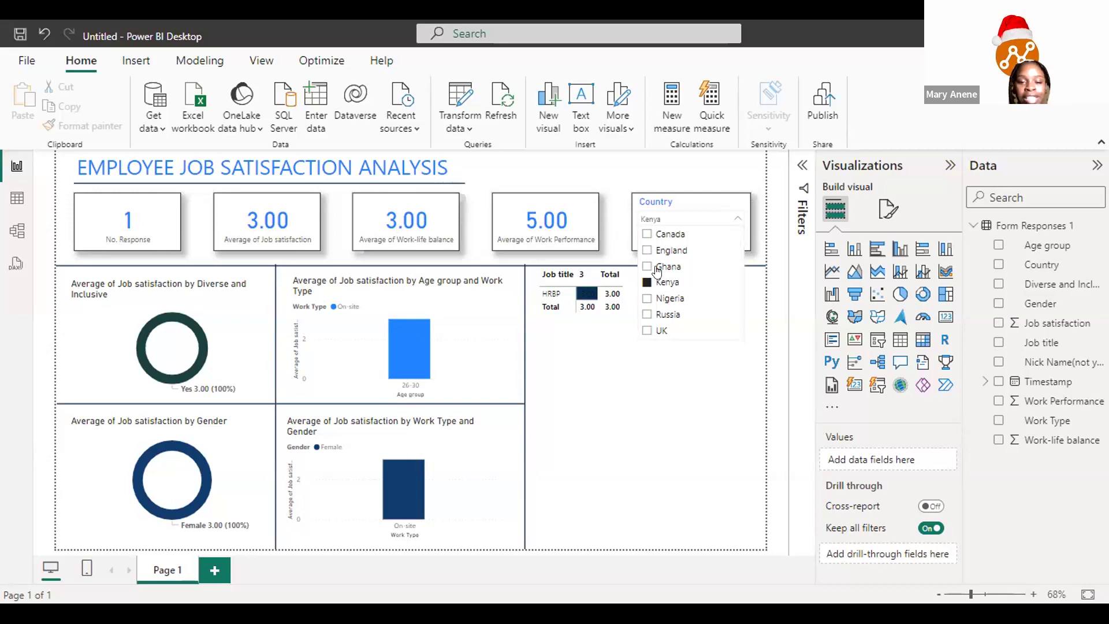
left_click(647, 299)
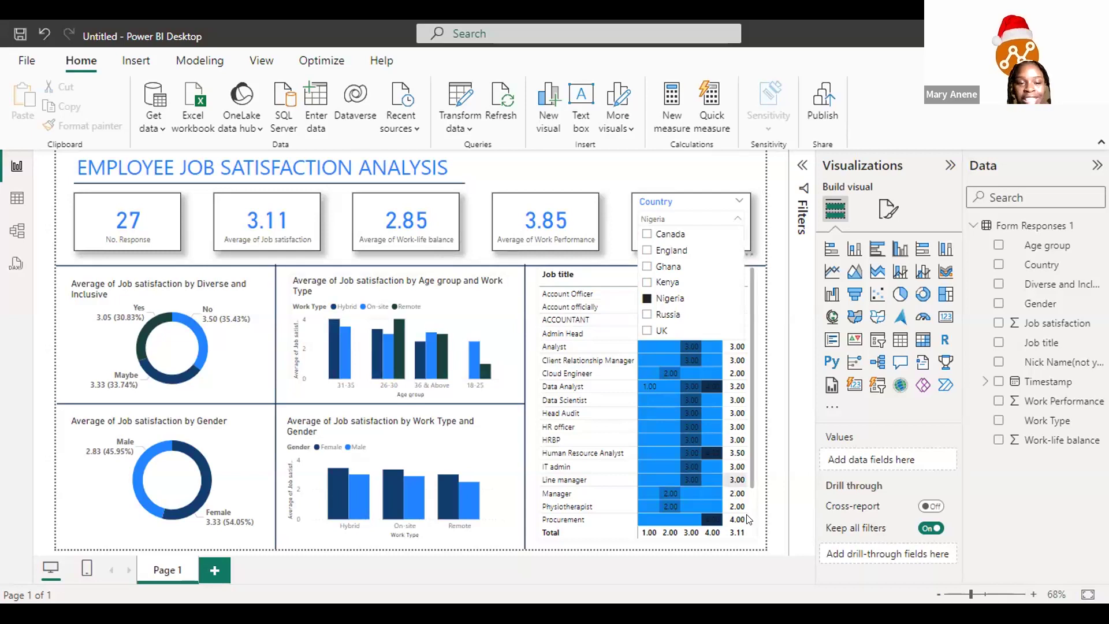
Step: Examine Nigeria's average job satisfaction by job title throughout the matrix
left_click(747, 476)
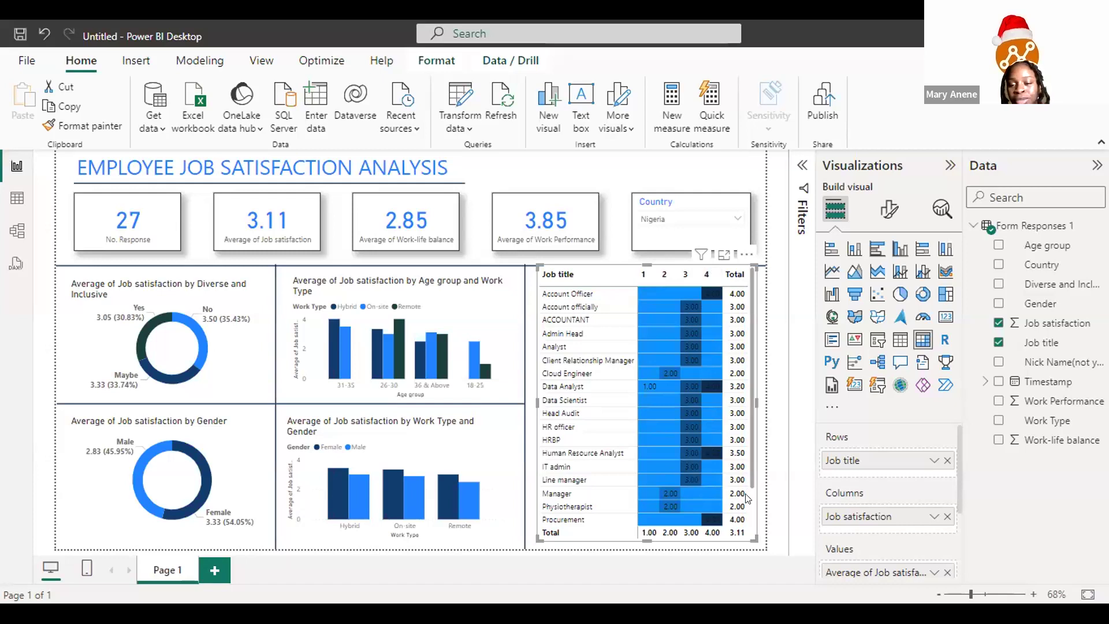
scroll(747, 498, "down", 2)
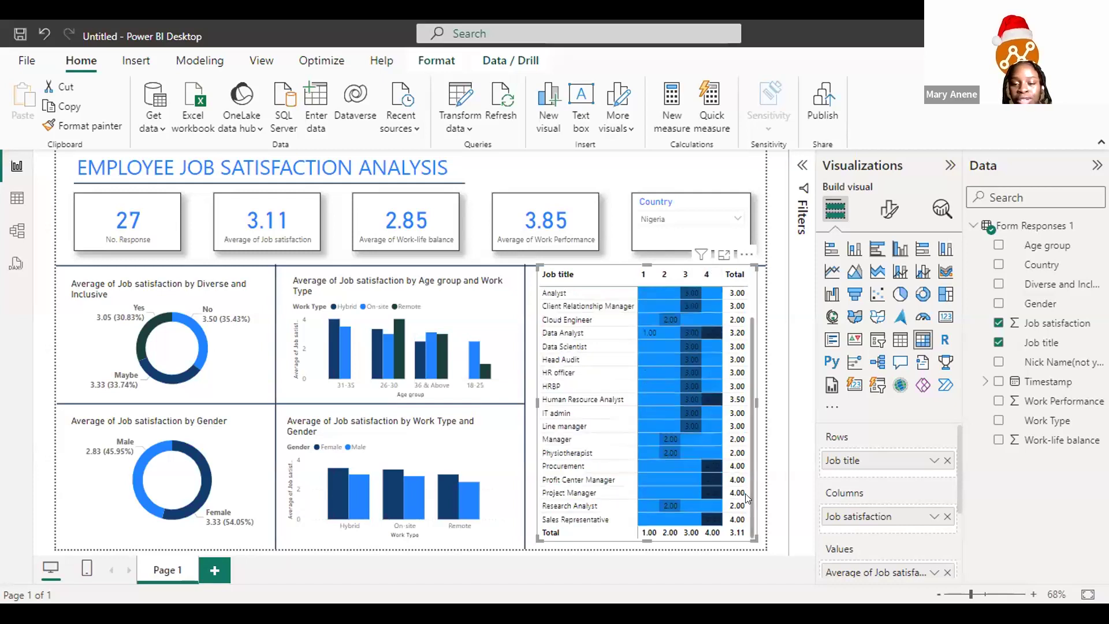
scroll(757, 314, "up", 2)
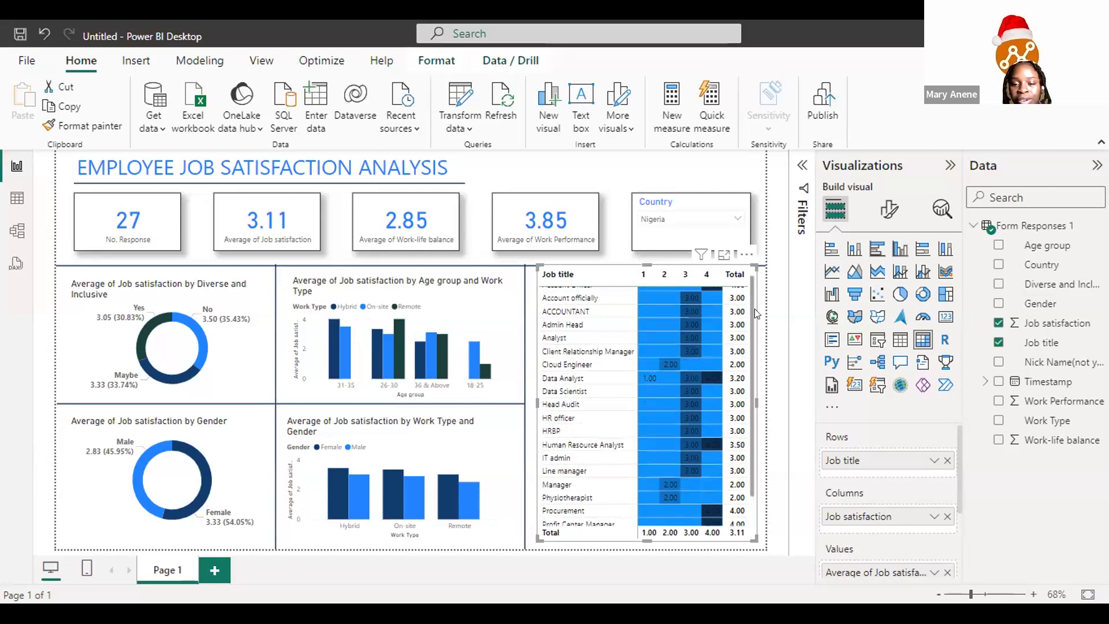
scroll(757, 314, "up", 1)
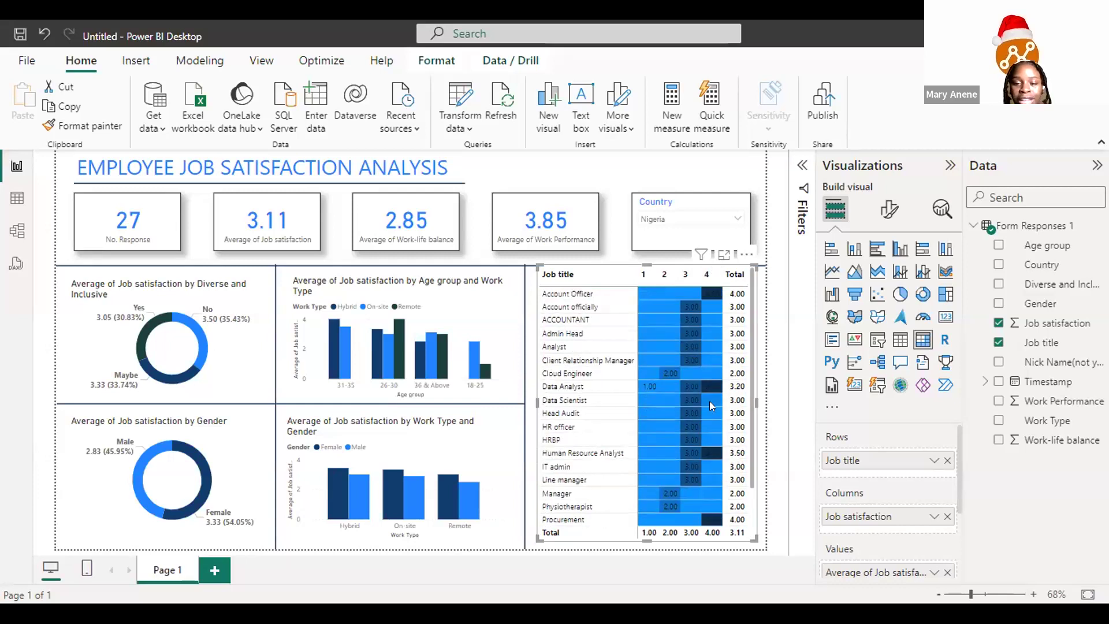
Step: View the report's results for the UK with the Country slicer and clear that selection
left_click(740, 220)
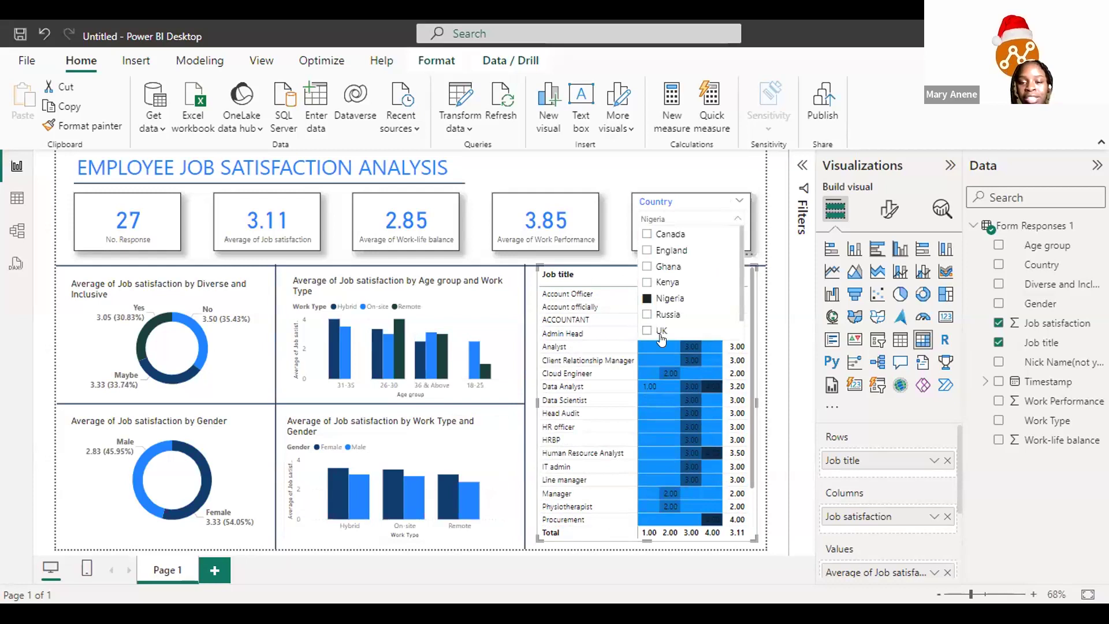
left_click(644, 335)
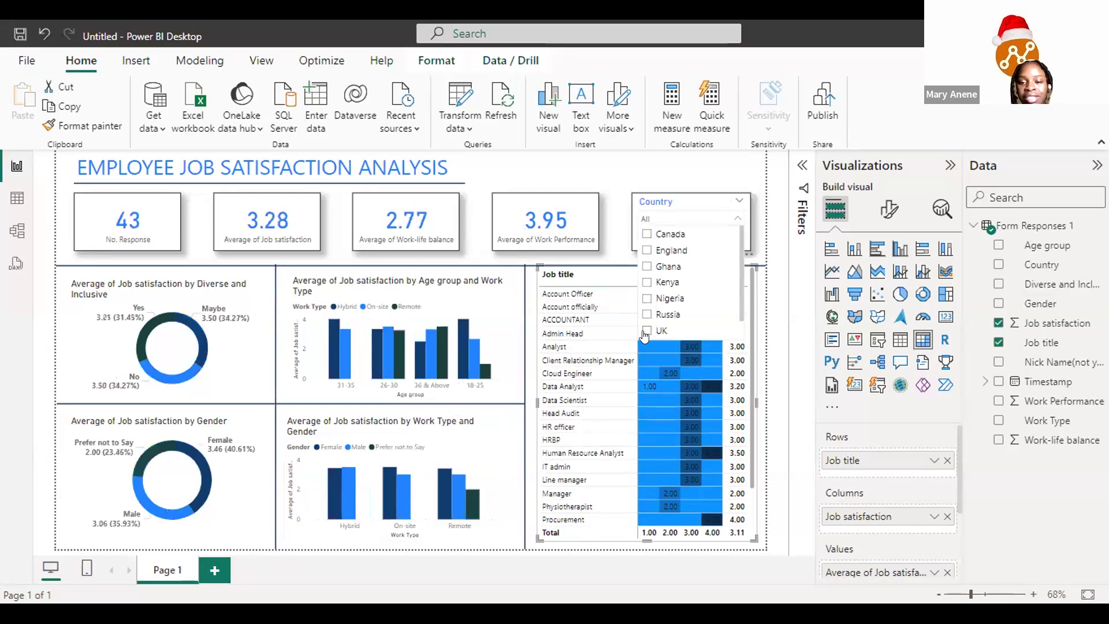
left_click(645, 332)
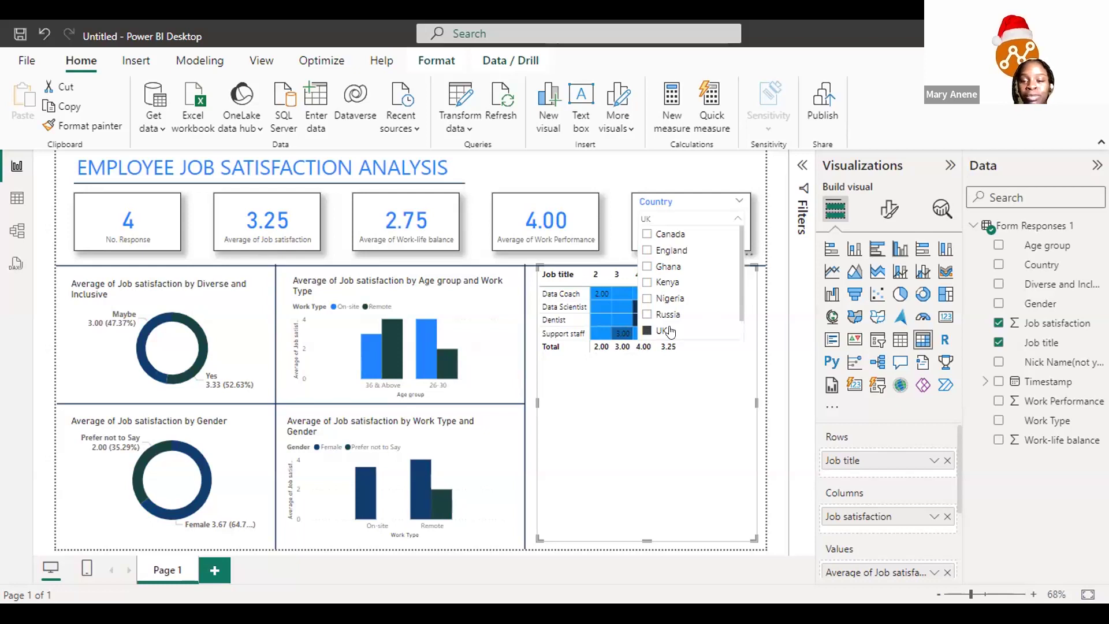
left_click(738, 328)
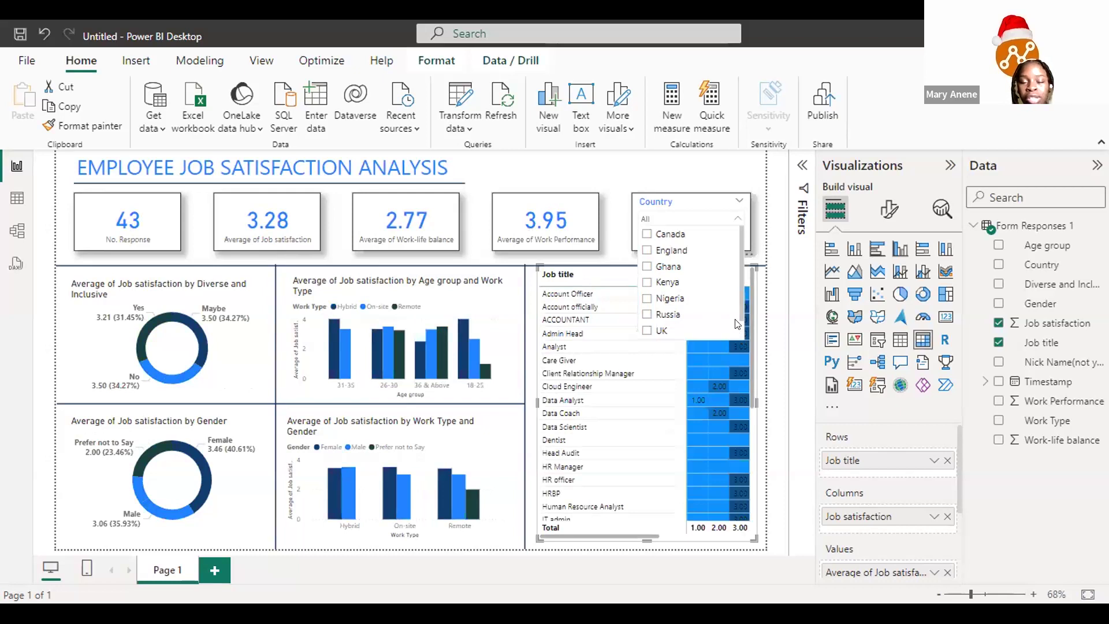
Step: Filter the report to USA with the Country slicer to view that country's results
scroll(738, 325, "down", 1)
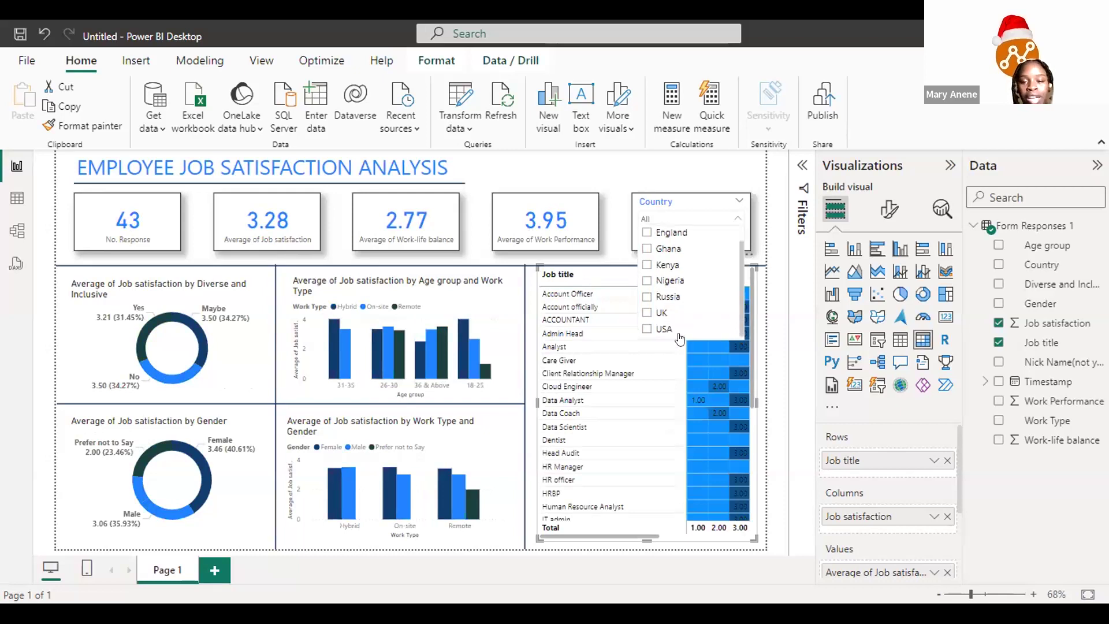
left_click(643, 329)
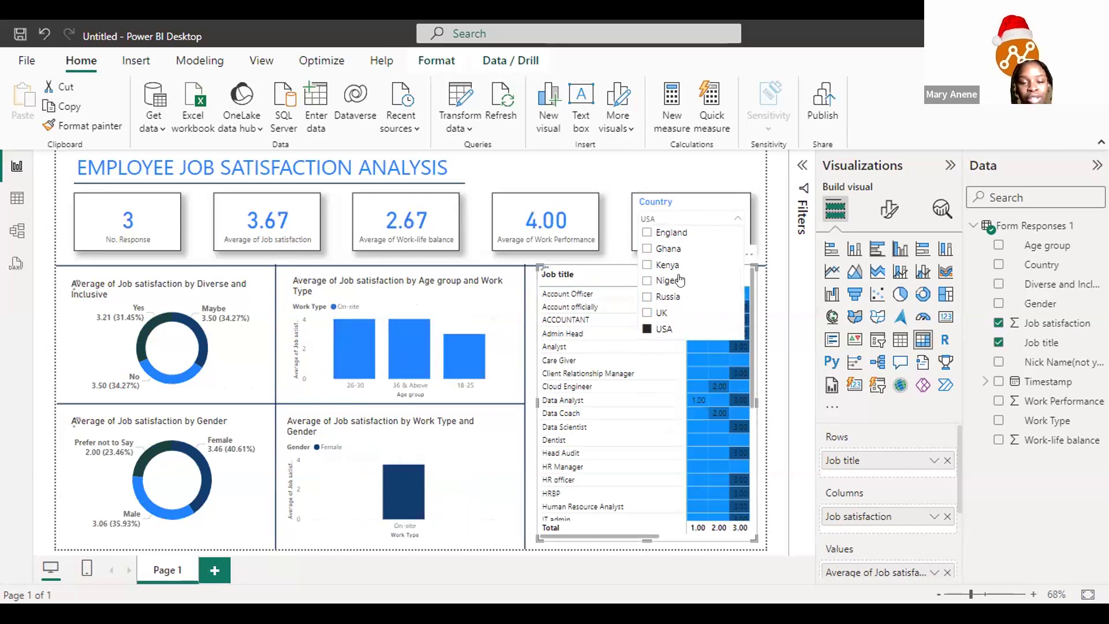
left_click(647, 328)
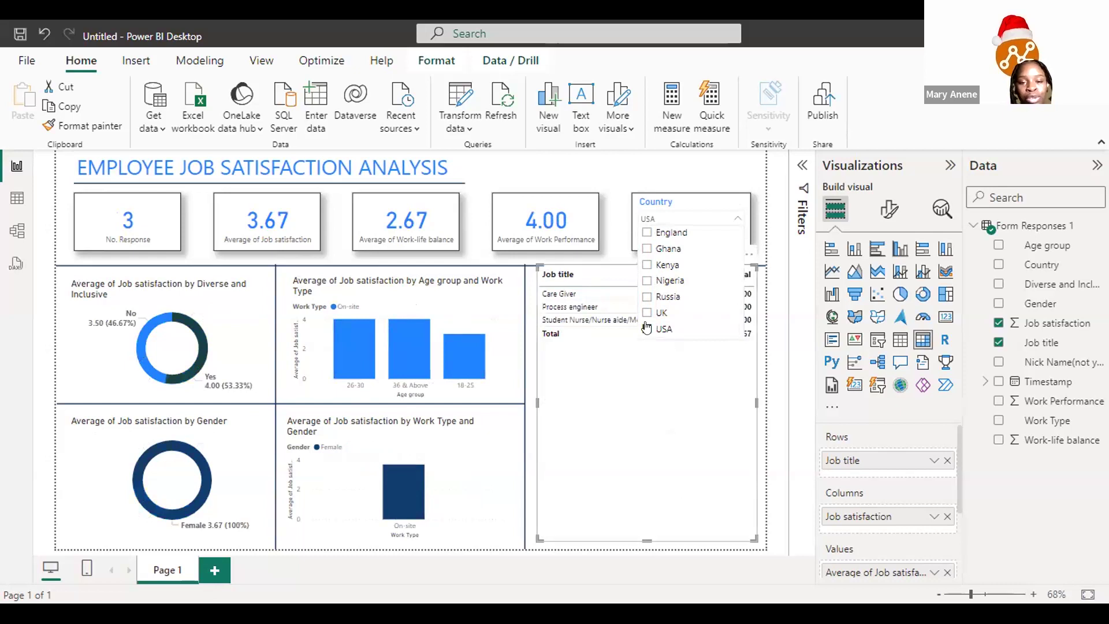
left_click(647, 329)
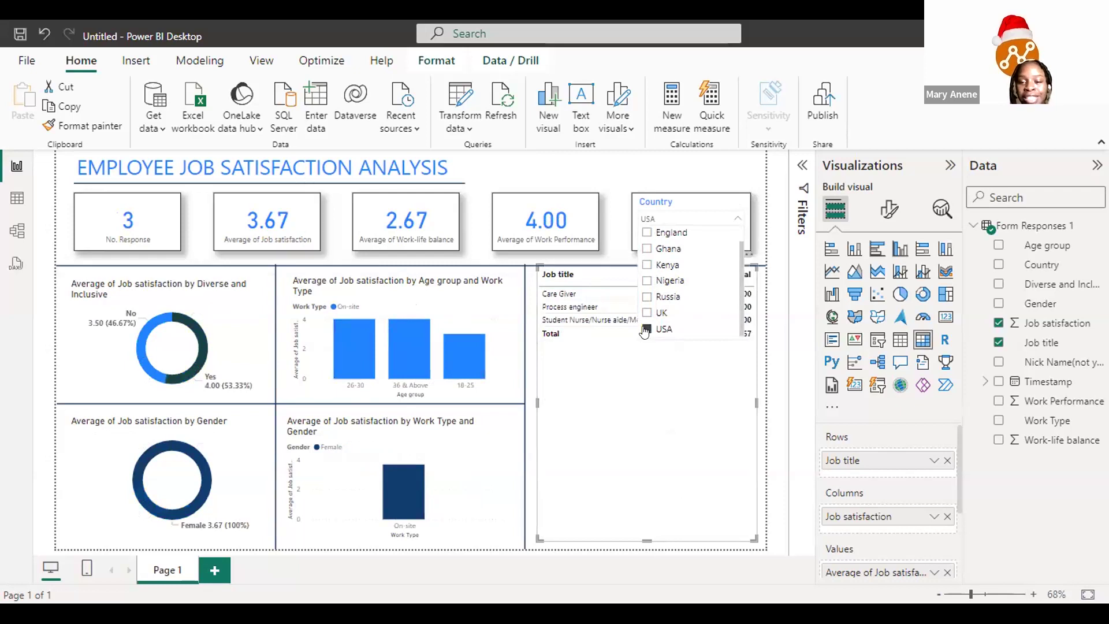
Step: Clear the Country slicer's selection to show all countries and collapse its list
left_click(726, 201)
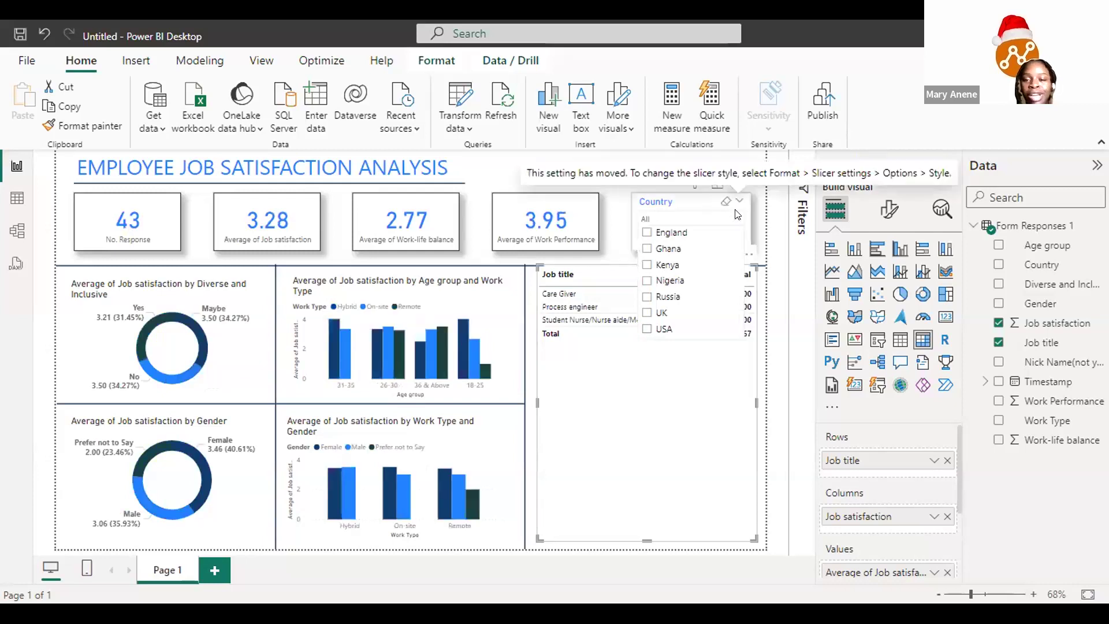
left_click(738, 218)
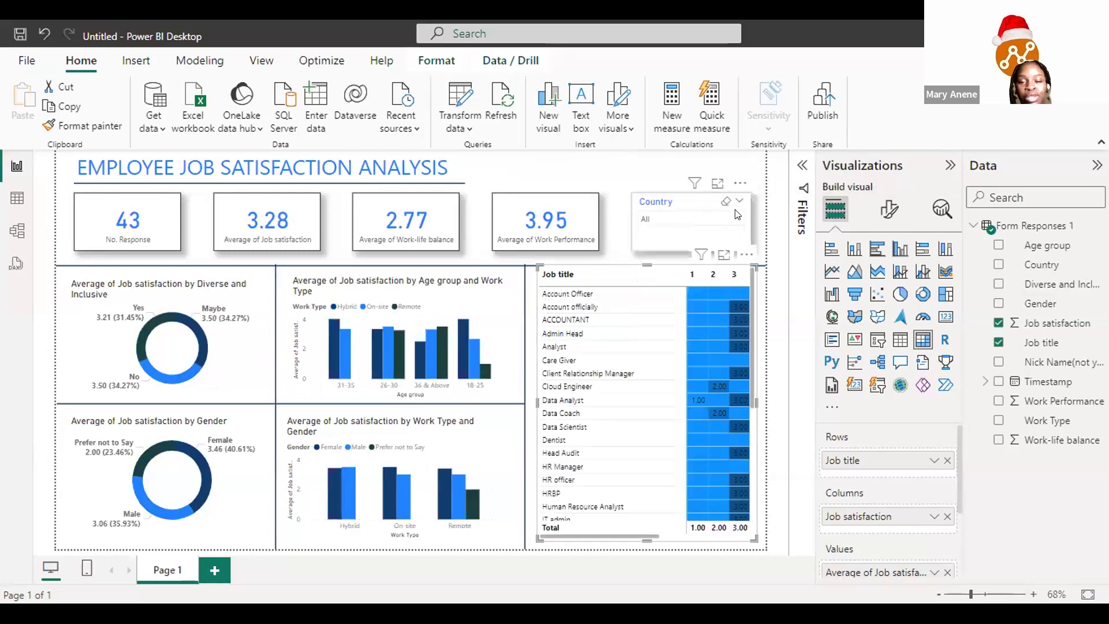